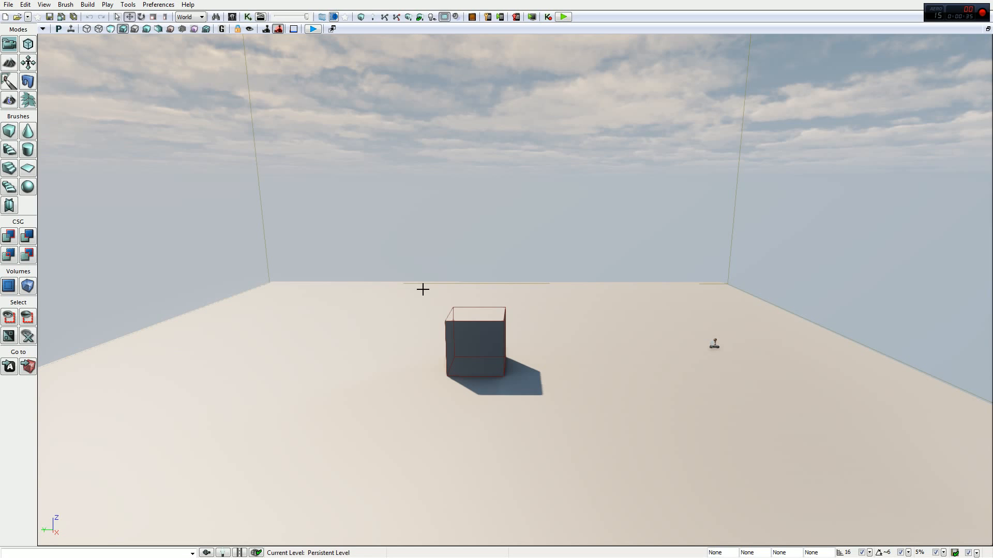
- Add a Trigger actor on the floor behind the cube
{"action": "right_click", "coordinate": [401, 305]}
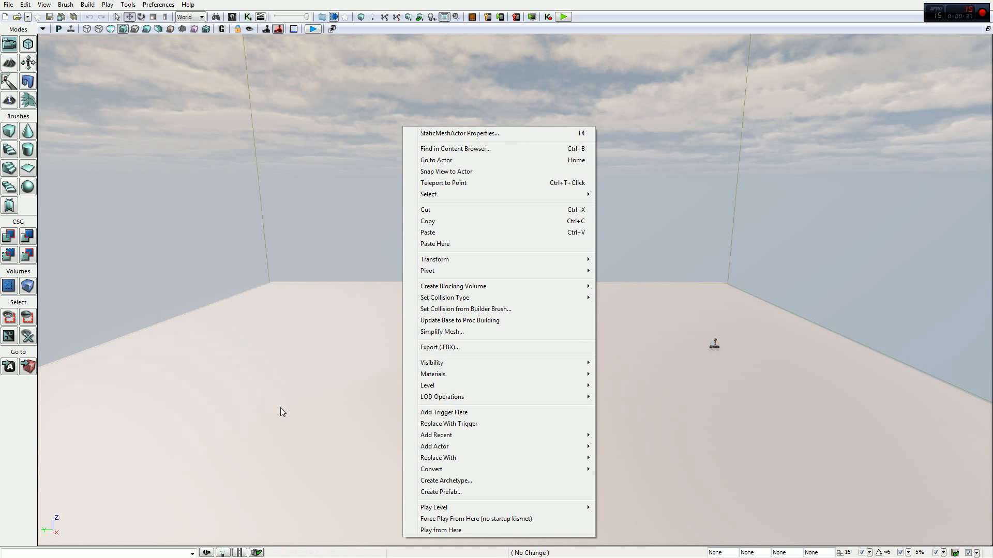
{"action": "mouse_move", "coordinate": [577, 462]}
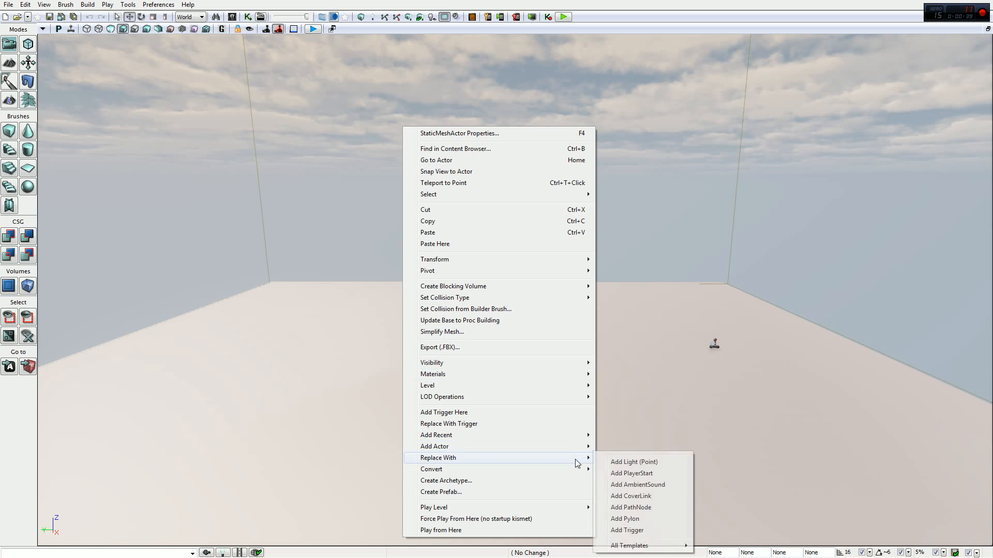
{"action": "mouse_move", "coordinate": [564, 446]}
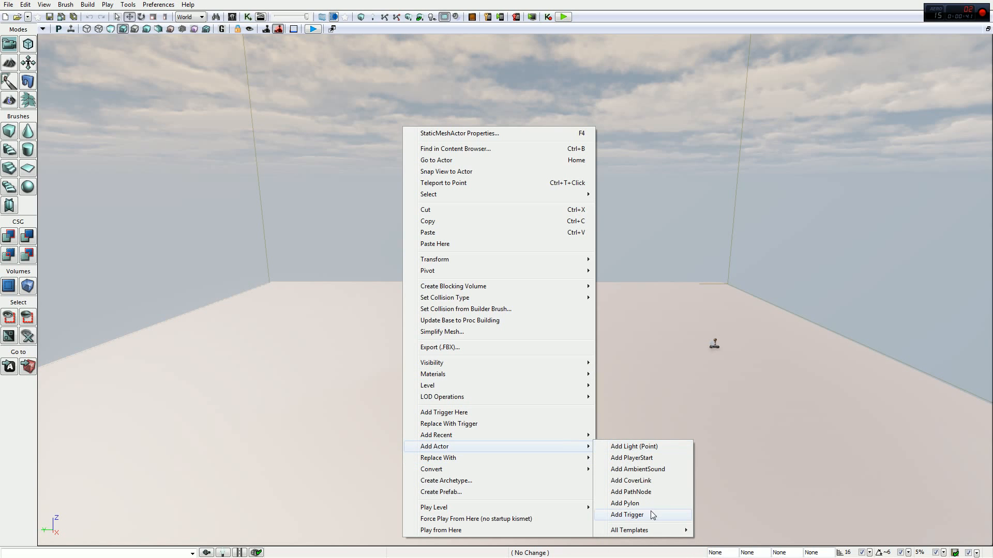
{"action": "left_click", "coordinate": [626, 514]}
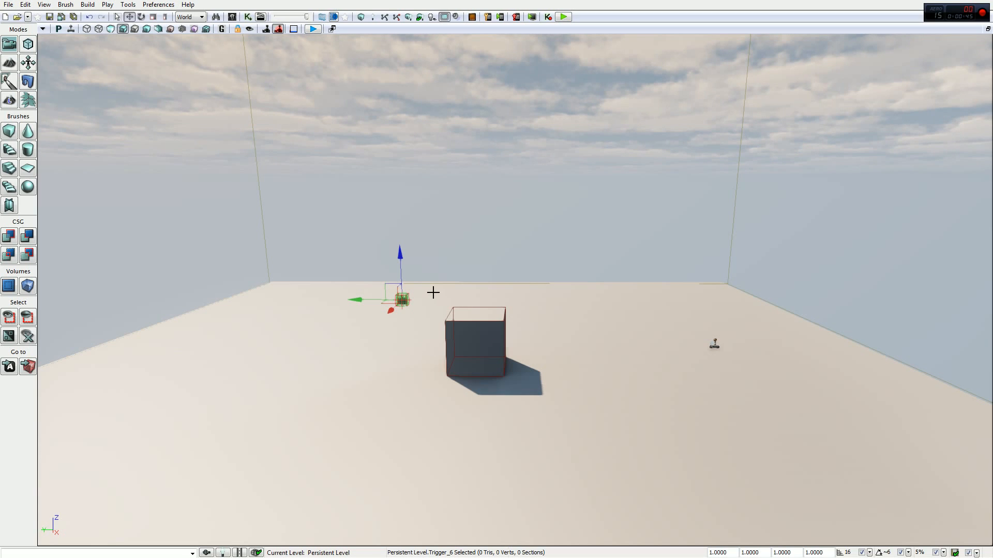
- Place a Trigger from the Actor Classes on the floor beside the cube and delete the trigger added before it
{"action": "left_click", "coordinate": [232, 17]}
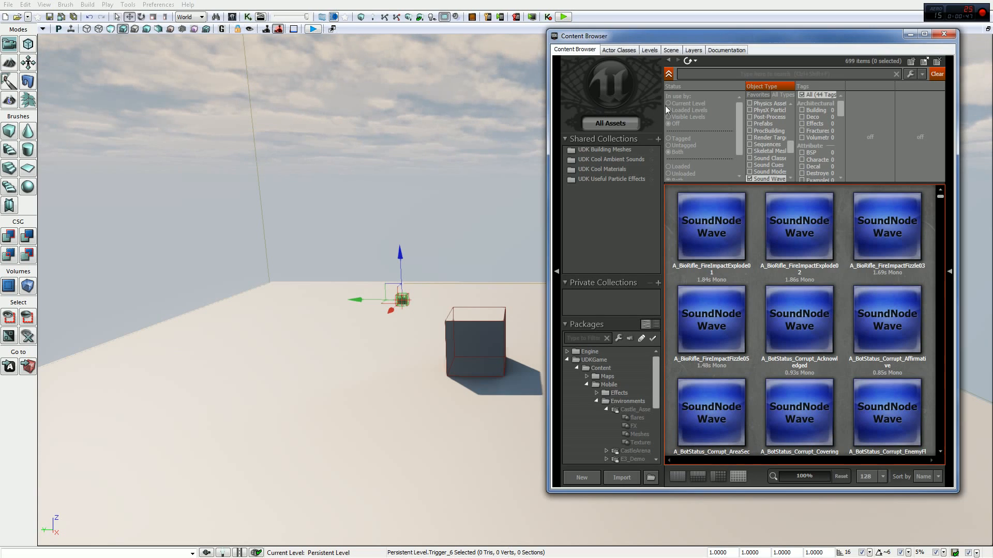
{"action": "left_click", "coordinate": [632, 50]}
{"action": "left_click_drag", "start_coordinate": [633, 39], "coordinate": [563, 45]}
{"action": "left_click", "coordinate": [527, 158]}
{"action": "left_click_drag", "start_coordinate": [526, 157], "coordinate": [312, 359]}
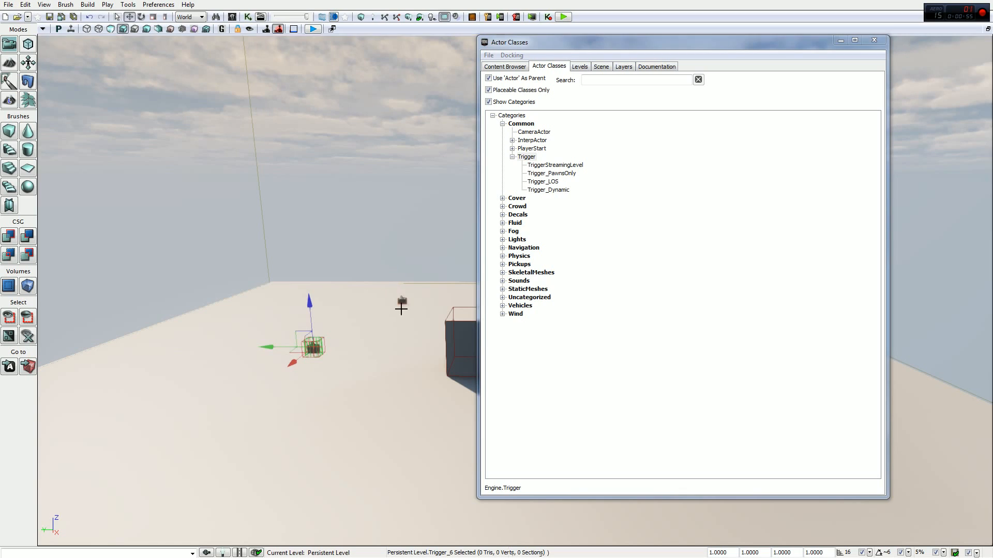
{"action": "left_click", "coordinate": [402, 302]}
{"action": "left_click", "coordinate": [385, 326]}
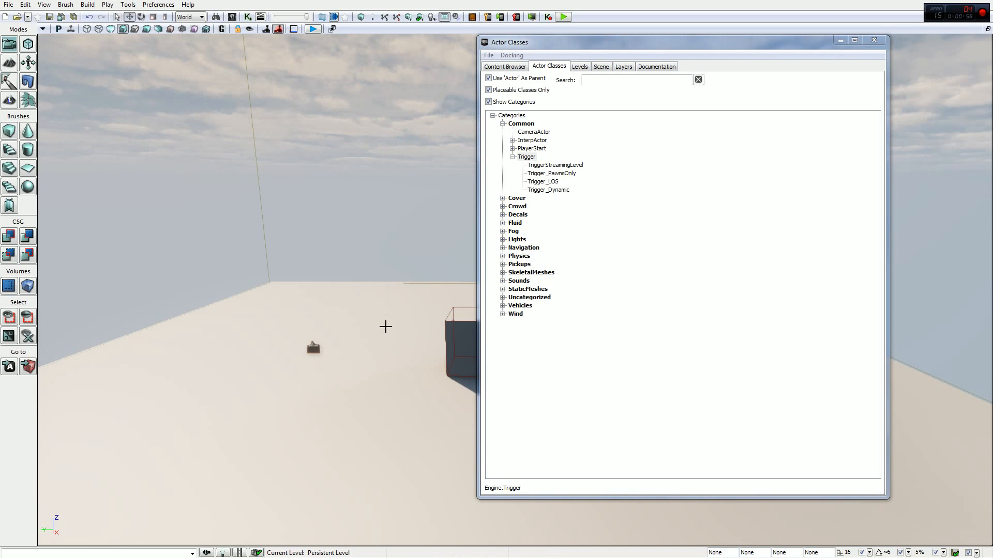
- Look through the Trigger subclasses, including TriggerStreamingLevel and Trigger_Dynamic, and close the class browser
{"action": "left_click", "coordinate": [555, 165]}
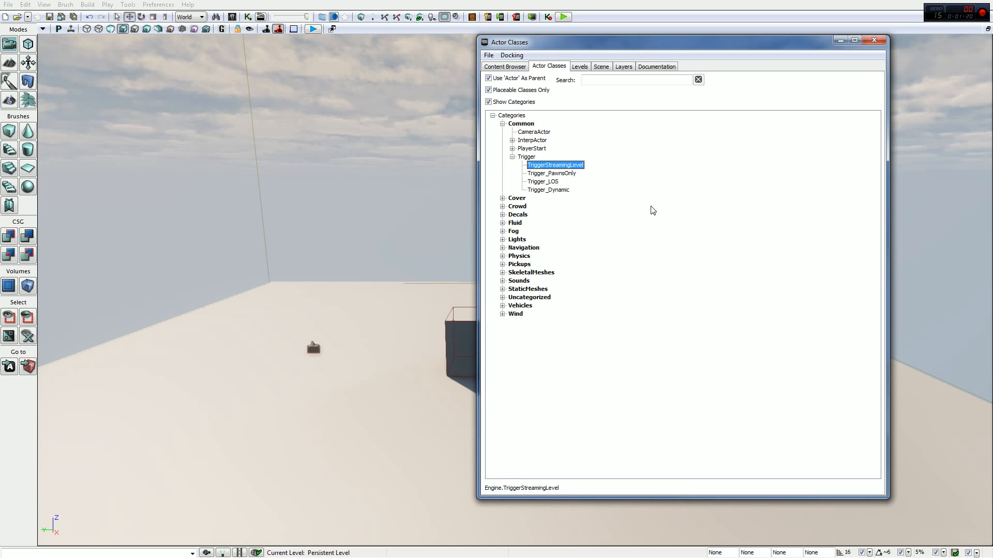
{"action": "left_click", "coordinate": [556, 190]}
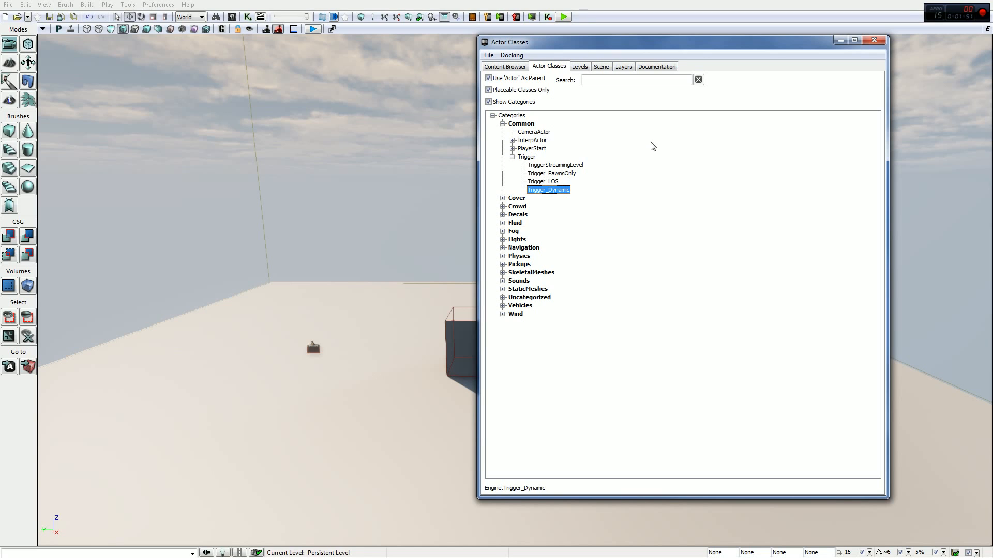
{"action": "left_click", "coordinate": [869, 44]}
- Select the placed trigger and examine its collision cylinder up close
{"action": "right_click_drag", "start_coordinate": [765, 165], "coordinate": [421, 257]}
{"action": "key", "text": "w"}
{"action": "left_click", "coordinate": [563, 227]}
{"action": "key", "text": "w"}
{"action": "right_click_drag", "start_coordinate": [563, 228], "coordinate": [575, 229]}
{"action": "left_click", "coordinate": [568, 196]}
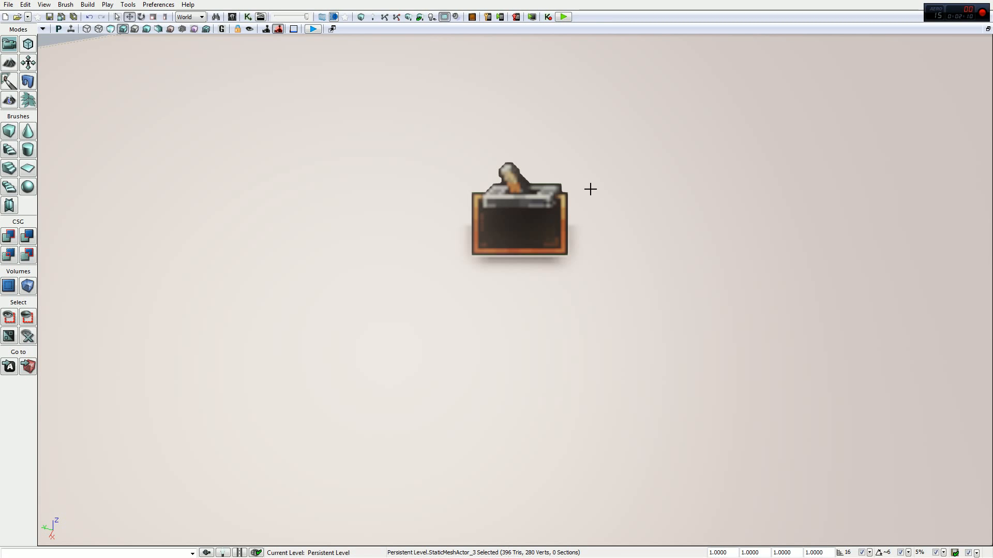
{"action": "left_click", "coordinate": [554, 218]}
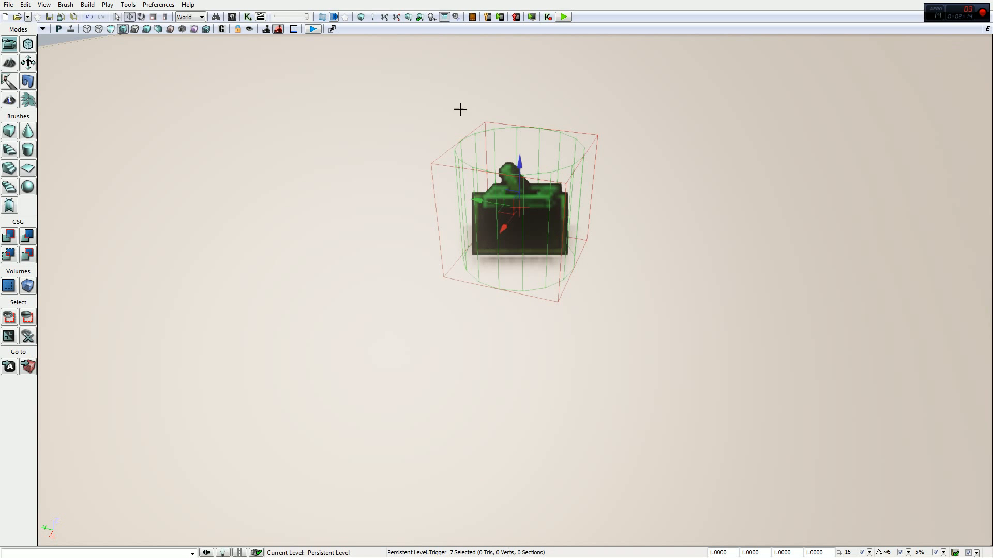
{"action": "mouse_move", "coordinate": [560, 166]}
{"action": "right_mouse_down"}
{"action": "mouse_move", "coordinate": [567, 114]}
{"action": "mouse_move", "coordinate": [568, 176]}
{"action": "right_mouse_up"}
{"action": "right_click_drag", "start_coordinate": [587, 129], "coordinate": [590, 135]}
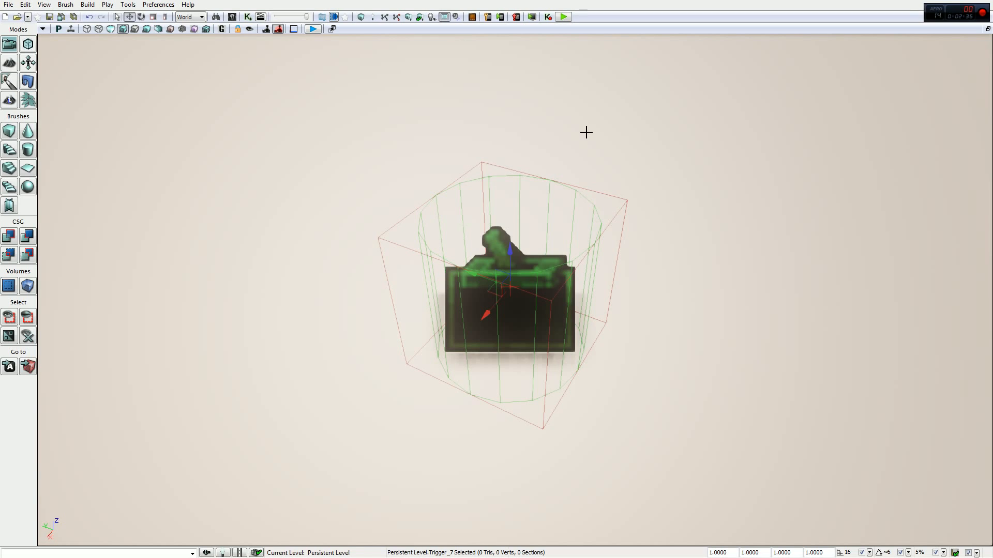
- Move the trigger across the floor into the middle of the cube
{"action": "left_click_drag", "start_coordinate": [549, 233], "coordinate": [440, 346]}
{"action": "right_click_drag", "start_coordinate": [439, 346], "coordinate": [636, 357]}
{"action": "key", "text": "w"}
{"action": "key", "text": "s"}
{"action": "key", "text": "w"}
{"action": "key", "text": "s"}
{"action": "key", "text": "a"}
{"action": "key", "text": "w"}
{"action": "right_click_drag", "start_coordinate": [595, 122], "coordinate": [650, 152]}
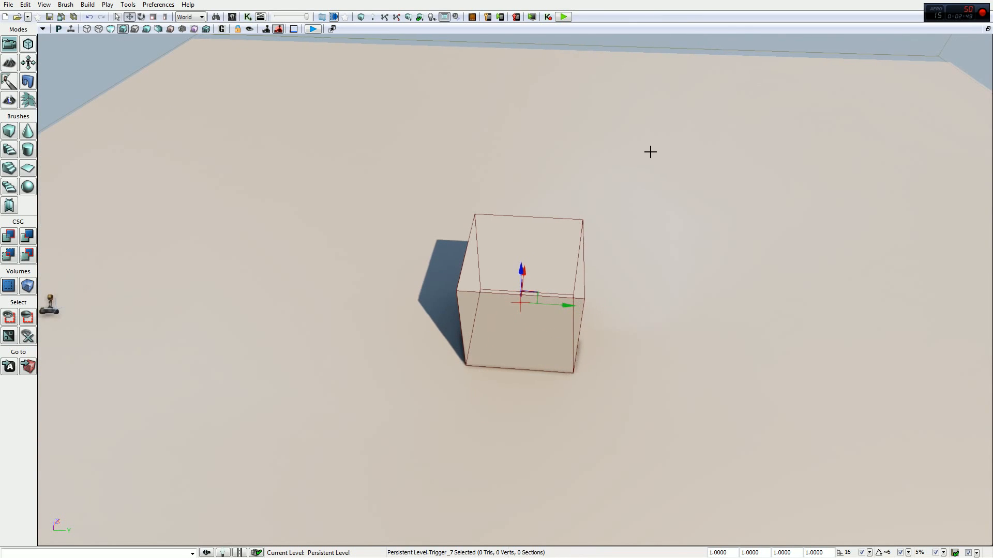
{"action": "key", "text": "w"}
{"action": "right_click_drag", "start_coordinate": [663, 221], "coordinate": [667, 215]}
{"action": "key", "text": "s"}
{"action": "key", "text": "w"}
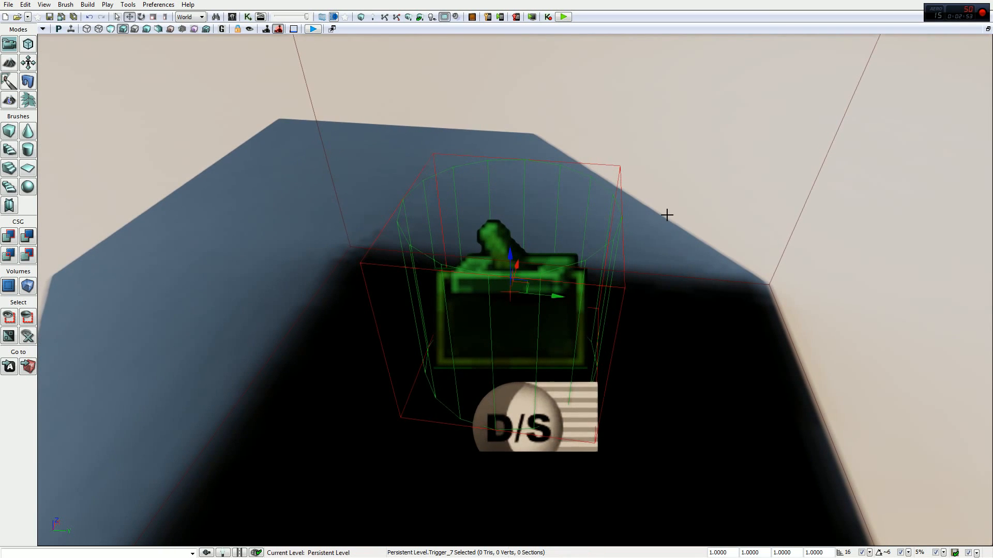
- Set the trigger's Collision Height to 150 and its Collision Radius to 350
{"action": "key", "text": "F4"}
{"action": "left_click", "coordinate": [845, 131]}
{"action": "key", "text": "BackSpace"}
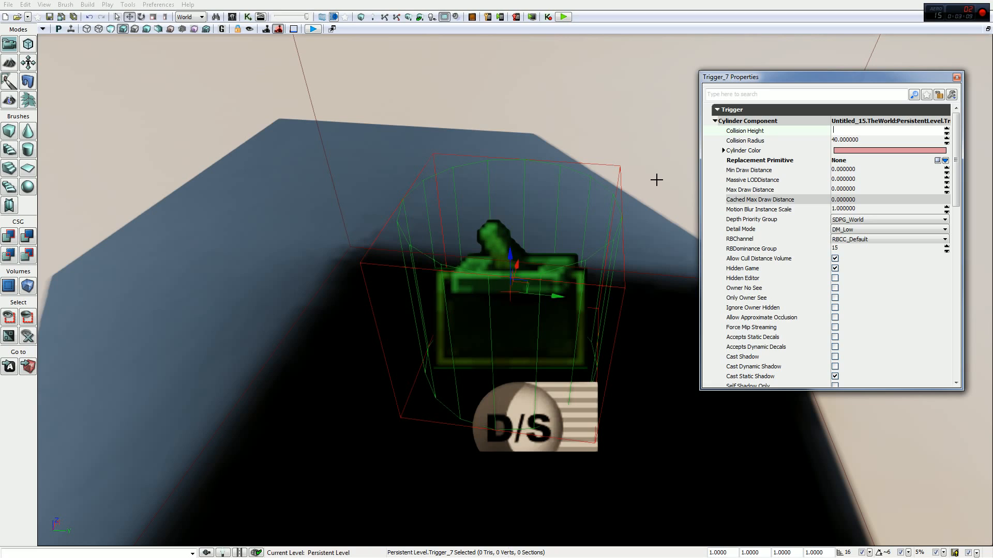
{"action": "type", "text": "150"}
{"action": "key", "text": "Return"}
{"action": "key", "text": "Tab"}
{"action": "type", "text": "350"}
{"action": "key", "text": "Return"}
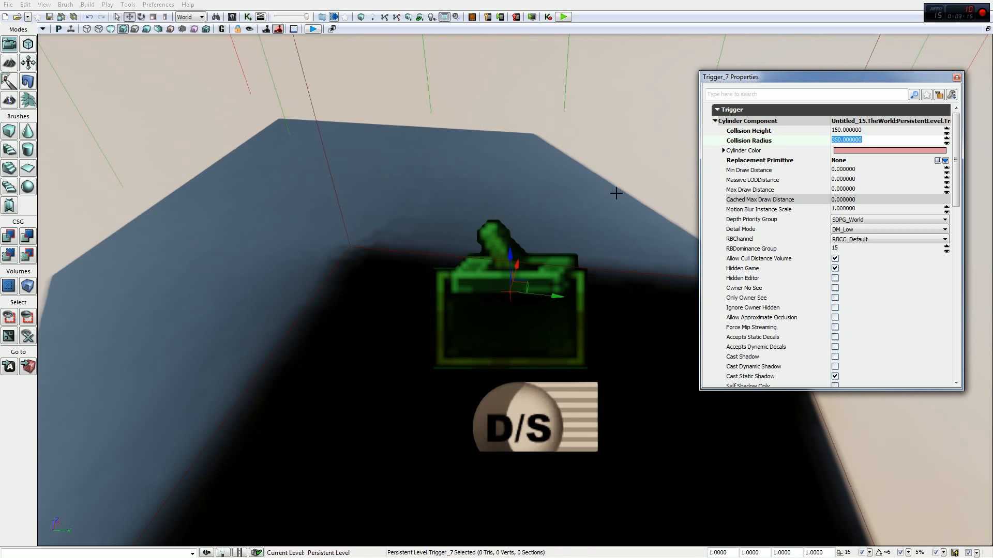
- Inspect how the enlarged collision cylinder surrounds the cube, look over the remaining trigger properties, and close them
{"action": "scroll", "coordinate": [611, 192], "scroll_direction": "down", "scroll_amount": 5}
{"action": "left_click_drag", "start_coordinate": [507, 255], "coordinate": [503, 202]}
{"action": "right_click_drag", "start_coordinate": [499, 166], "coordinate": [560, 169]}
{"action": "left_click_drag", "start_coordinate": [566, 213], "coordinate": [537, 213]}
{"action": "right_click_drag", "start_coordinate": [536, 212], "coordinate": [621, 170]}
{"action": "key", "text": "f"}
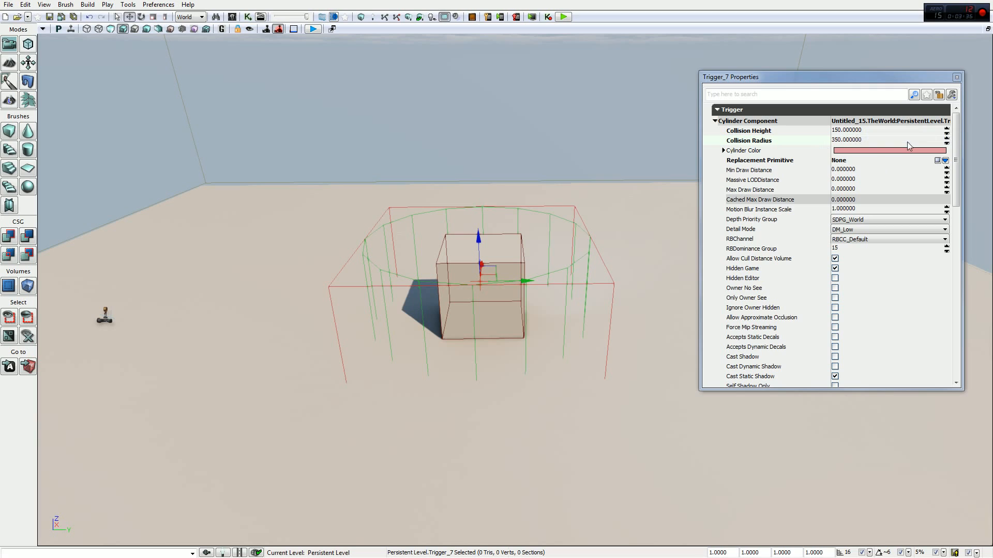
{"action": "mouse_move", "coordinate": [956, 139]}
{"action": "left_mouse_down"}
{"action": "mouse_move", "coordinate": [970, 216]}
{"action": "mouse_move", "coordinate": [961, 131]}
{"action": "left_mouse_up"}
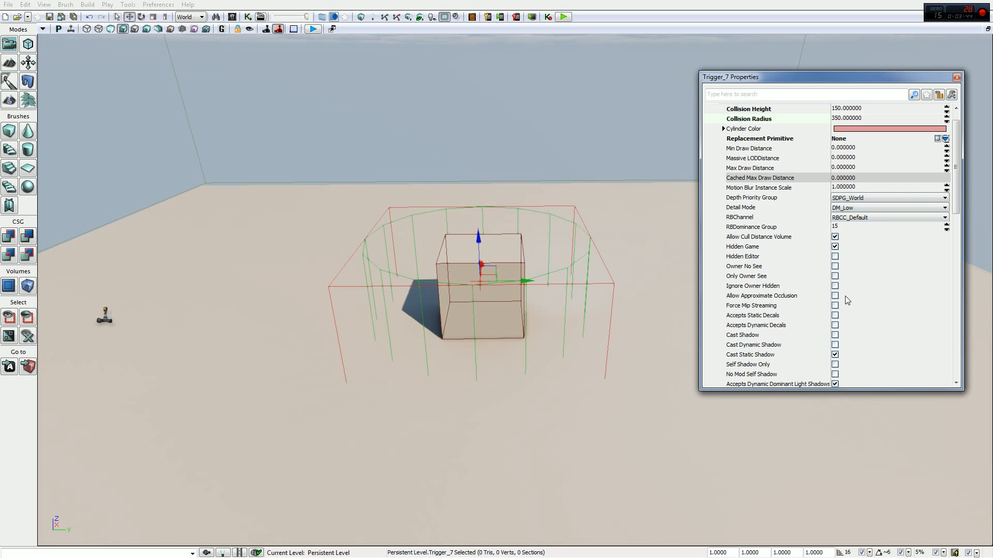
{"action": "left_click", "coordinate": [957, 79]}
{"action": "mouse_move", "coordinate": [624, 184]}
{"action": "right_mouse_down"}
{"action": "mouse_move", "coordinate": [619, 176]}
{"action": "mouse_move", "coordinate": [623, 184]}
{"action": "right_mouse_up"}
{"action": "key", "text": "w"}
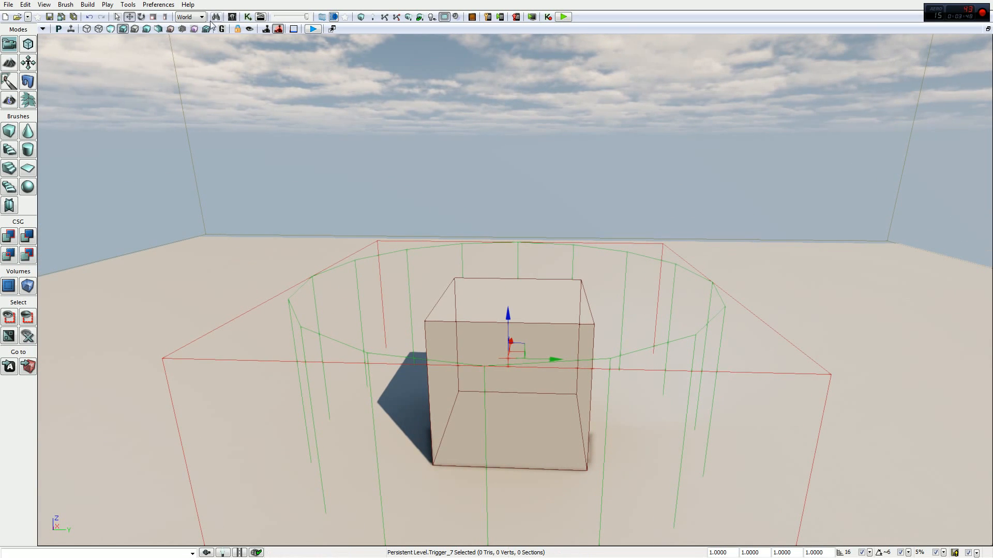
- Open the Kismet editor and create a Touch event using the selected trigger
{"action": "left_click", "coordinate": [248, 17]}
{"action": "double_click", "coordinate": [489, 6]}
{"action": "left_click_drag", "start_coordinate": [607, 397], "coordinate": [421, 1]}
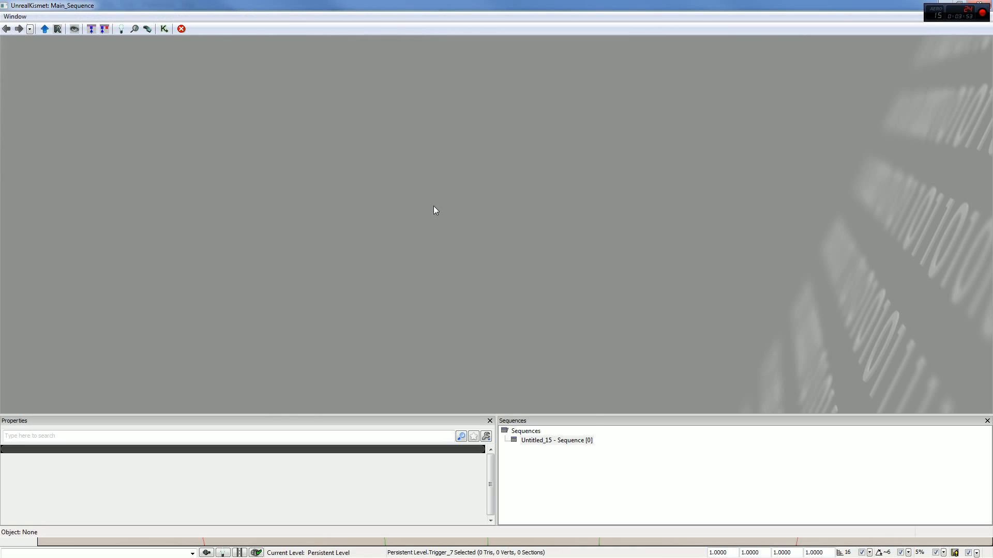
{"action": "right_click", "coordinate": [412, 190]}
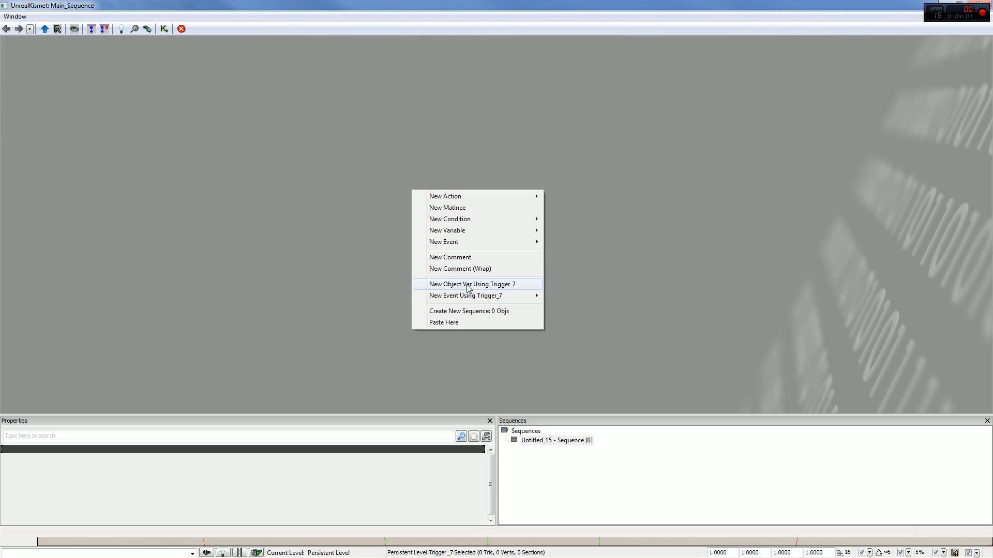
{"action": "mouse_move", "coordinate": [460, 298]}
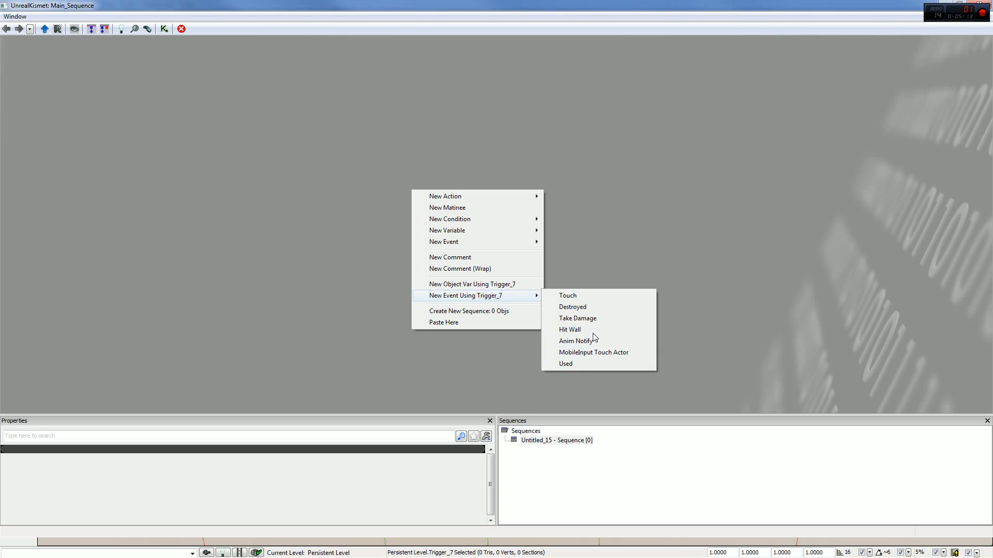
{"action": "left_click", "coordinate": [597, 297]}
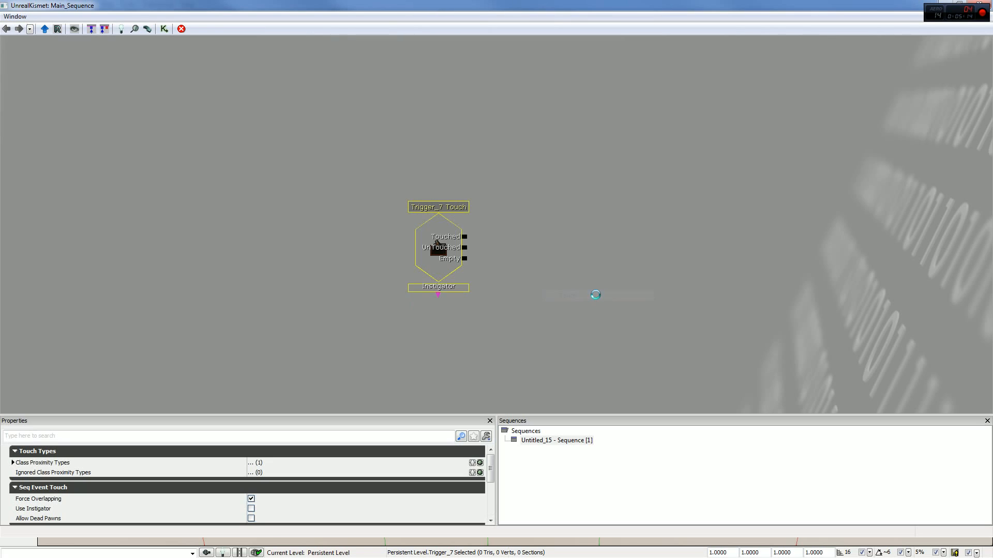
- Review the event types available for the trigger, dismiss the list, and deselect the Touch event
{"action": "right_click", "coordinate": [567, 226]}
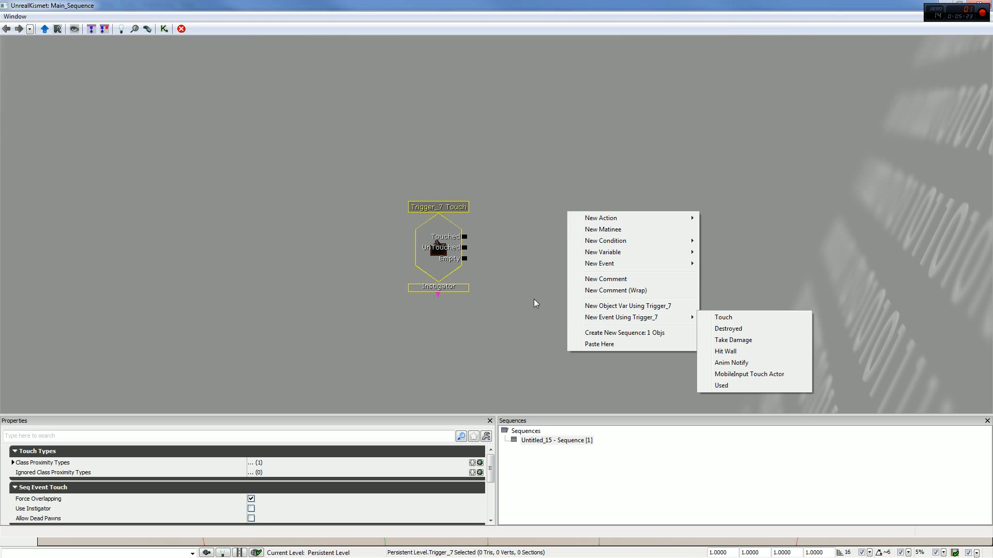
{"action": "mouse_move", "coordinate": [691, 322]}
{"action": "left_click", "coordinate": [533, 276]}
{"action": "left_click", "coordinate": [457, 231]}
{"action": "left_click_drag", "start_coordinate": [538, 299], "coordinate": [535, 275]}
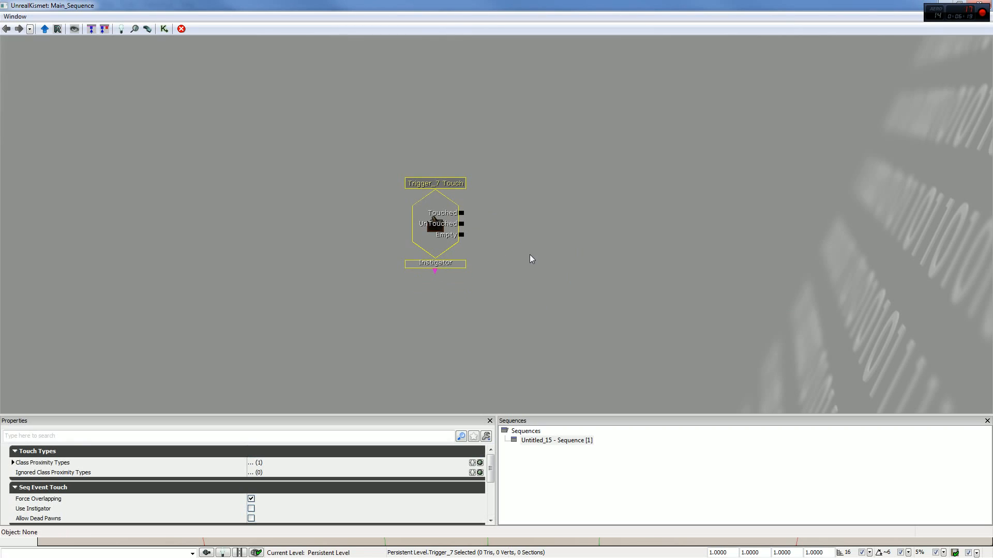
{"action": "left_click", "coordinate": [529, 255]}
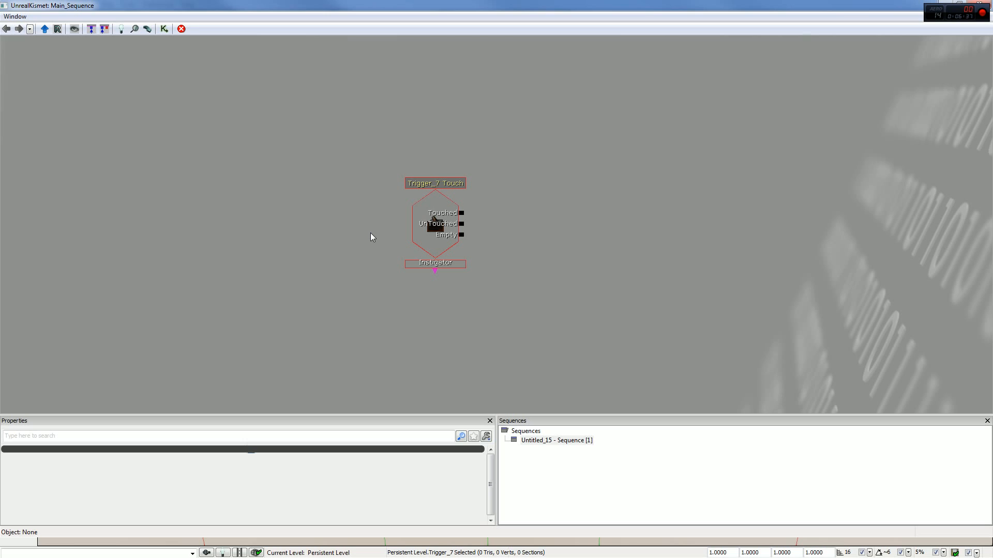
- Examine the trigger's cylinder around the cube in the level viewport and return to the full-size Kismet sequence
{"action": "mouse_move", "coordinate": [453, 42]}
{"action": "left_mouse_down"}
{"action": "mouse_move", "coordinate": [471, 287]}
{"action": "mouse_move", "coordinate": [462, 54]}
{"action": "left_mouse_up"}
{"action": "left_click_drag", "start_coordinate": [486, 7], "coordinate": [785, 167]}
{"action": "right_click_drag", "start_coordinate": [420, 263], "coordinate": [507, 320]}
{"action": "right_click_drag", "start_coordinate": [424, 295], "coordinate": [445, 263]}
{"action": "mouse_move", "coordinate": [457, 205]}
{"action": "right_mouse_down"}
{"action": "mouse_move", "coordinate": [413, 205]}
{"action": "mouse_move", "coordinate": [465, 204]}
{"action": "right_mouse_up"}
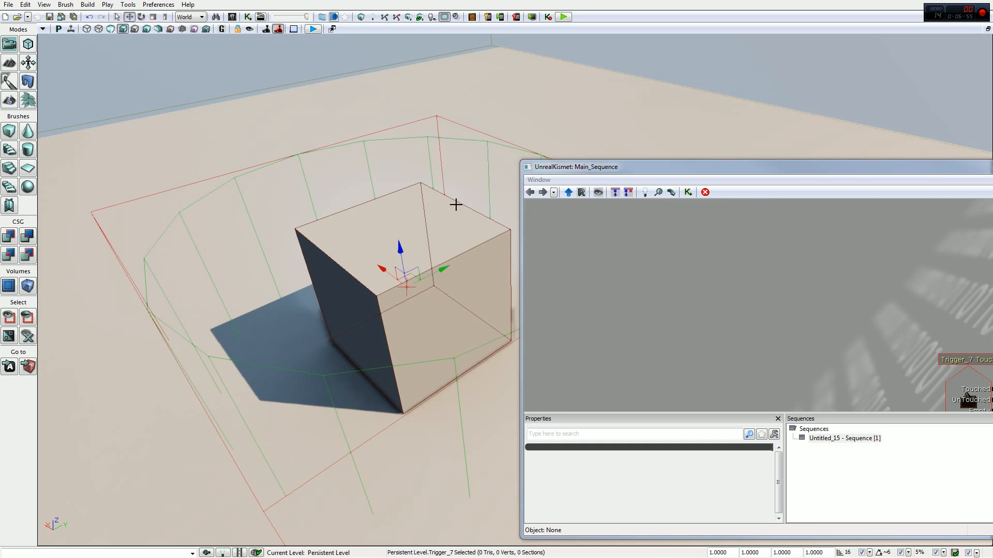
{"action": "left_click_drag", "start_coordinate": [562, 170], "coordinate": [398, 0]}
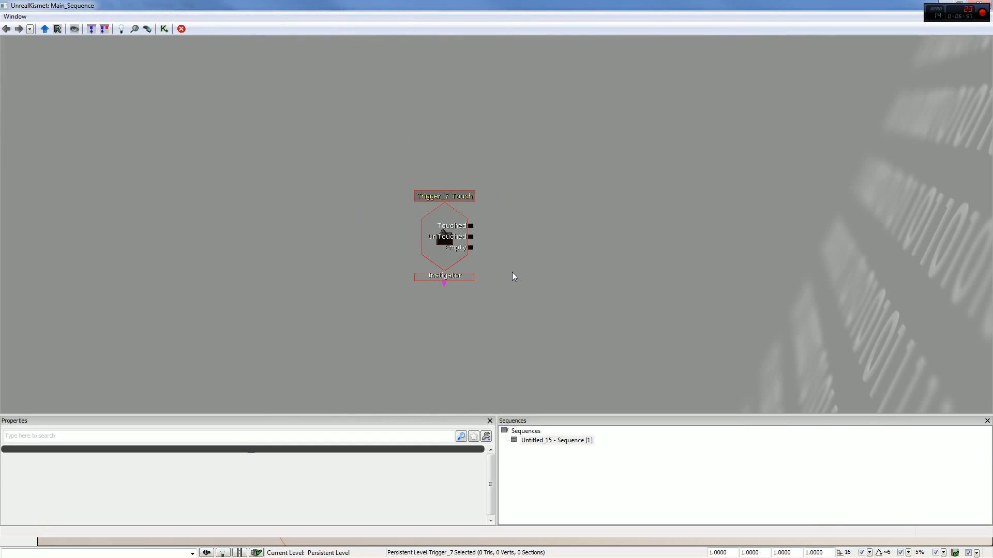
{"action": "left_click_drag", "start_coordinate": [512, 272], "coordinate": [518, 263]}
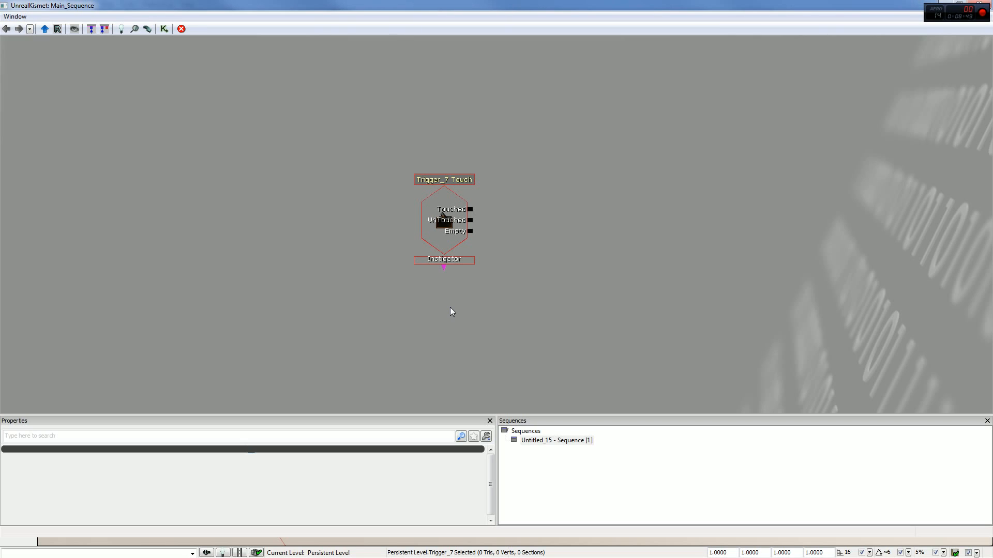
{"action": "left_click_drag", "start_coordinate": [527, 237], "coordinate": [527, 235]}
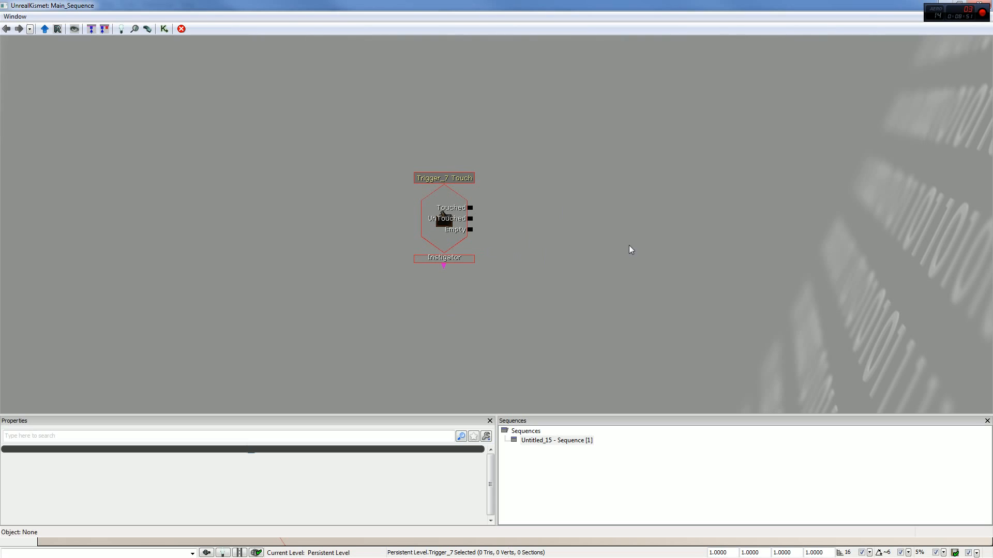
- Shift the Touch event aside and add a new Matinee next to it
{"action": "left_click_drag", "start_coordinate": [449, 223], "coordinate": [376, 218]}
{"action": "left_click", "coordinate": [548, 202]}
{"action": "right_click", "coordinate": [447, 213]}
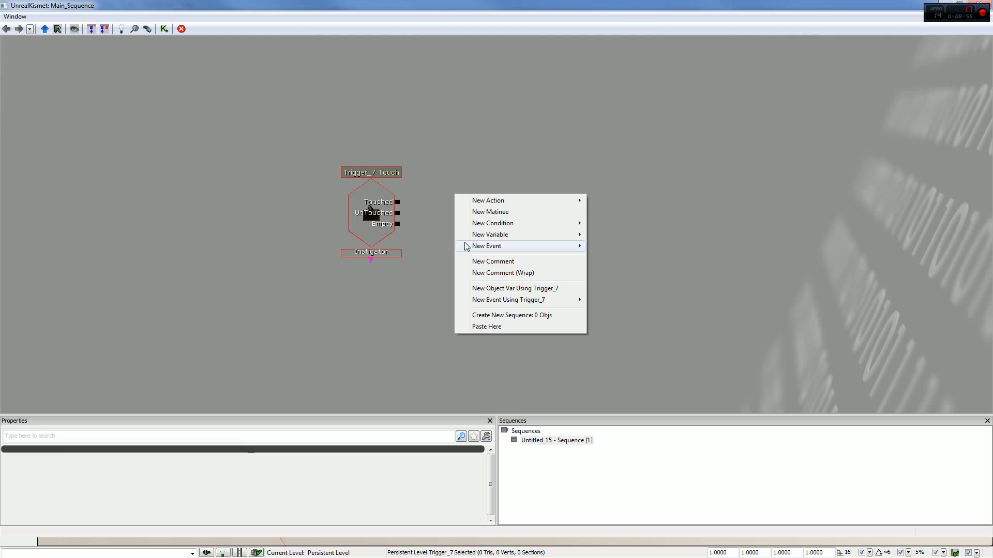
{"action": "left_click", "coordinate": [533, 209]}
- Restore the Kismet window to a smaller size, select the cube in the level viewport, and open the Matinee for editing
{"action": "left_click_drag", "start_coordinate": [510, 4], "coordinate": [338, 17]}
{"action": "right_click_drag", "start_coordinate": [793, 184], "coordinate": [790, 208]}
{"action": "left_click", "coordinate": [697, 304]}
{"action": "left_click_drag", "start_coordinate": [541, 133], "coordinate": [468, 125]}
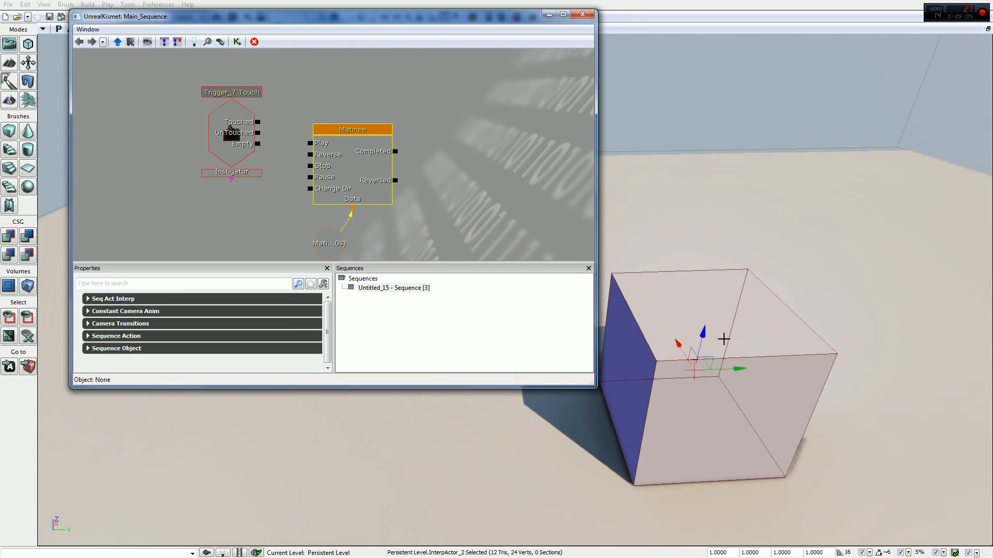
{"action": "double_click", "coordinate": [346, 166]}
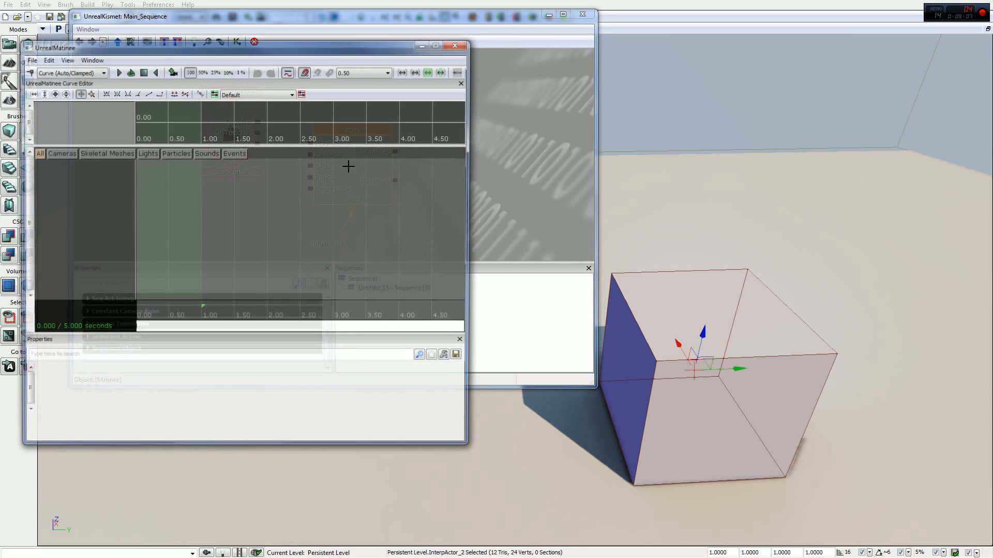
- Add a new empty group named Temp for the selected cube and give it a Movement track
{"action": "right_click", "coordinate": [82, 171]}
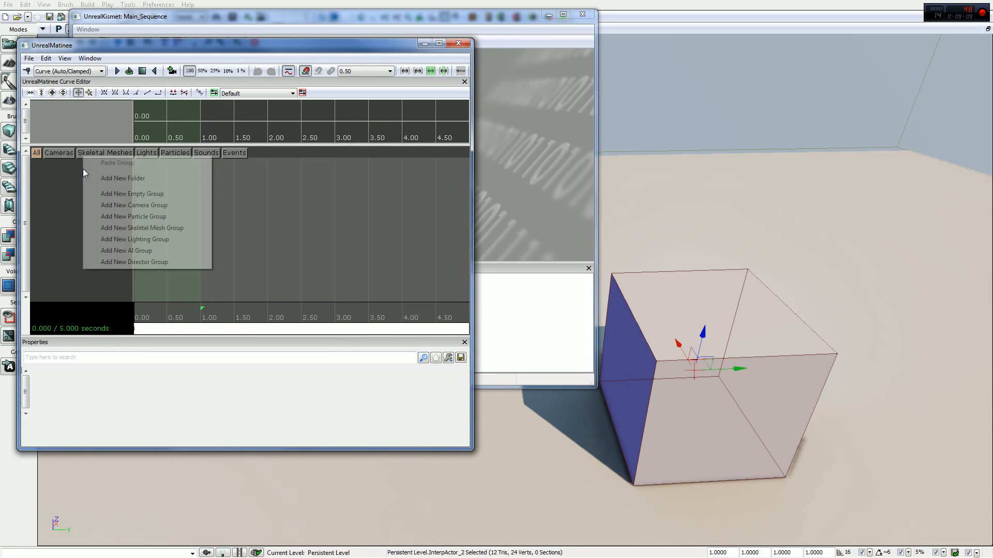
{"action": "left_click", "coordinate": [147, 194]}
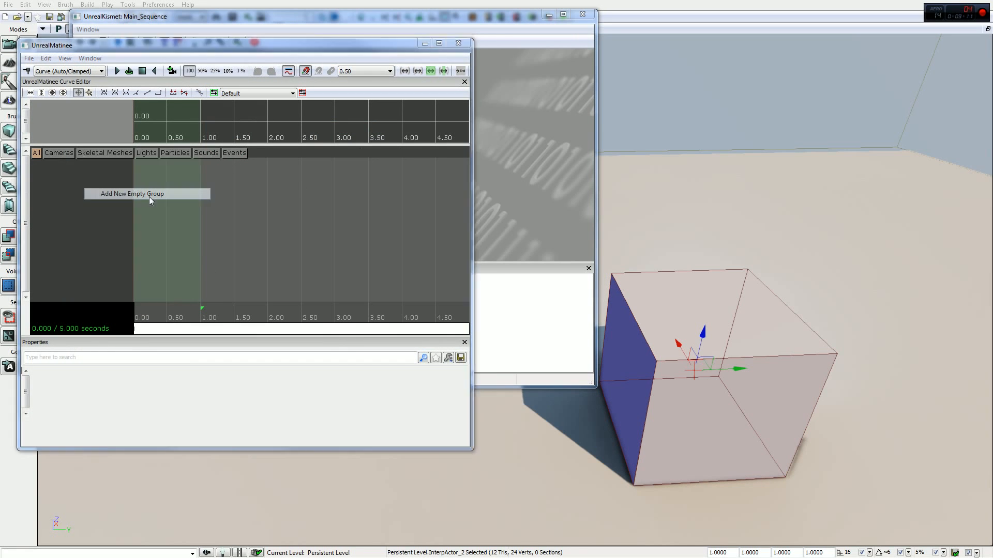
{"action": "type", "text": "Temp"}
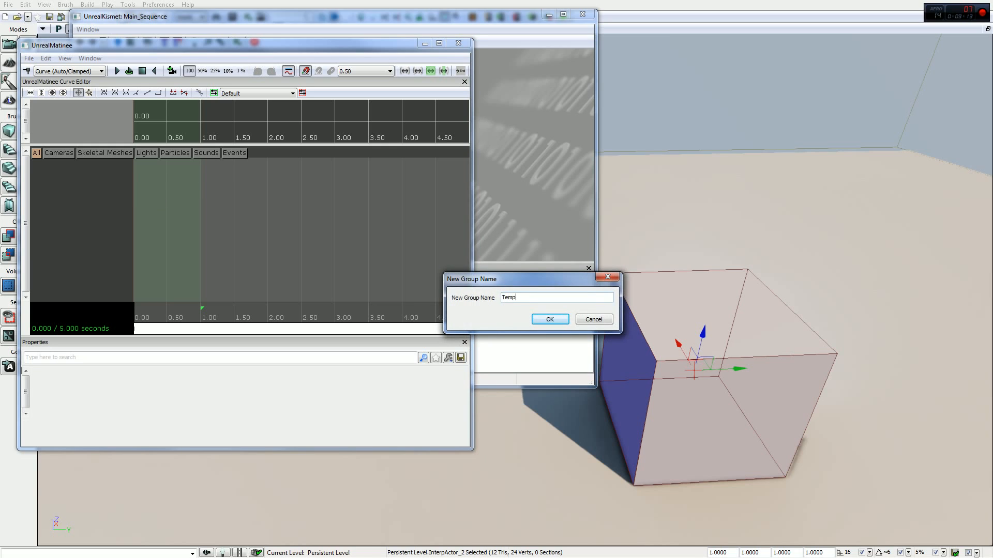
{"action": "key", "text": "Return"}
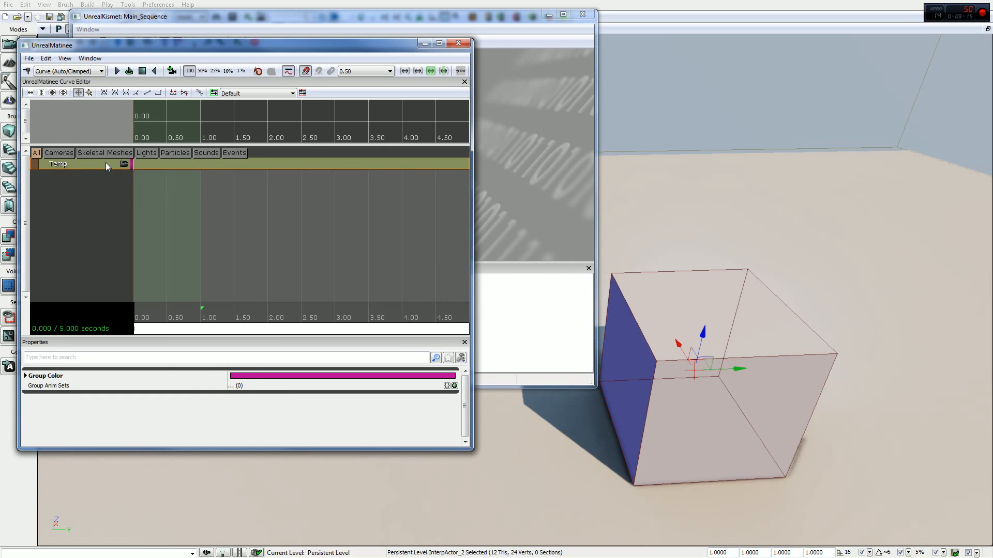
{"action": "right_click", "coordinate": [121, 165]}
{"action": "left_click", "coordinate": [160, 294]}
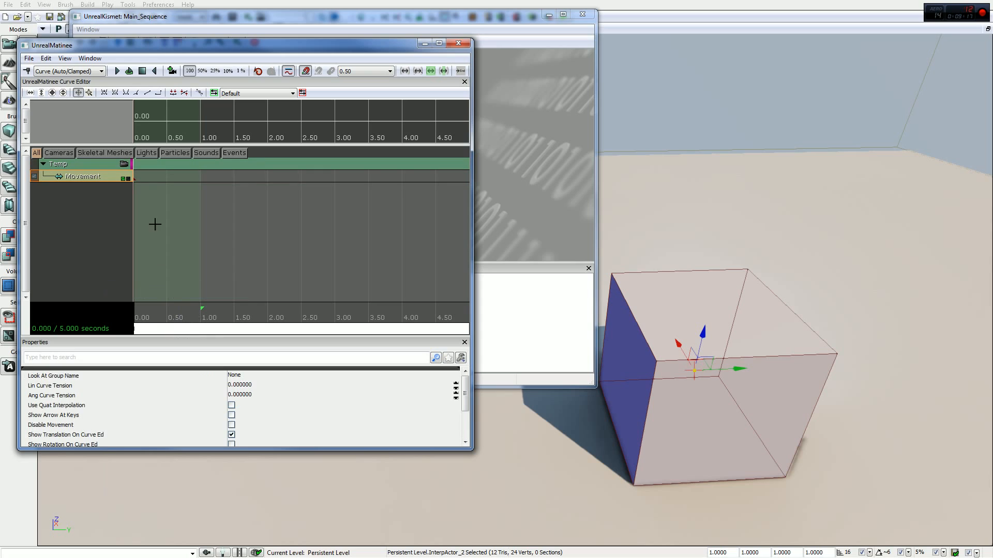
- Add a movement key at 5.000 seconds, raise the cube above the floor for that key, and close the Matinee editor
{"action": "left_click_drag", "start_coordinate": [443, 324], "coordinate": [471, 320]}
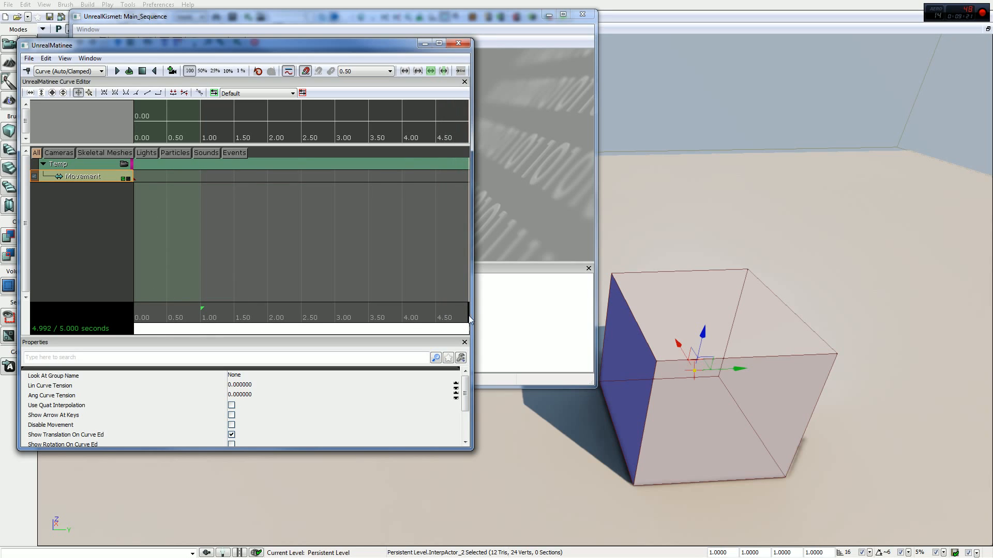
{"action": "key", "text": "Return"}
{"action": "left_click_drag", "start_coordinate": [701, 334], "coordinate": [757, 95]}
{"action": "left_click_drag", "start_coordinate": [799, 135], "coordinate": [975, 166]}
{"action": "right_click_drag", "start_coordinate": [975, 166], "coordinate": [965, 118]}
{"action": "key", "text": "s"}
{"action": "right_click_drag", "start_coordinate": [804, 214], "coordinate": [802, 216]}
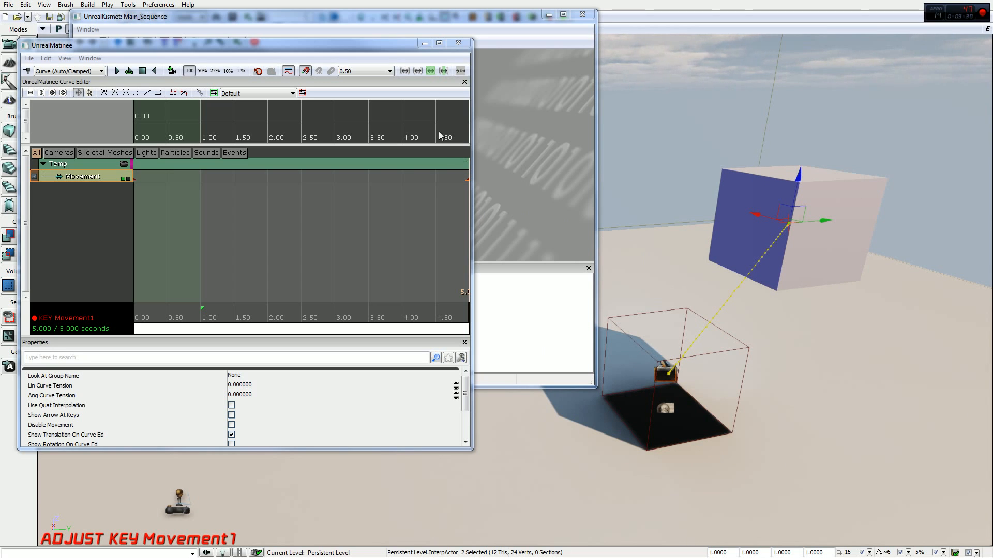
{"action": "left_click", "coordinate": [459, 43]}
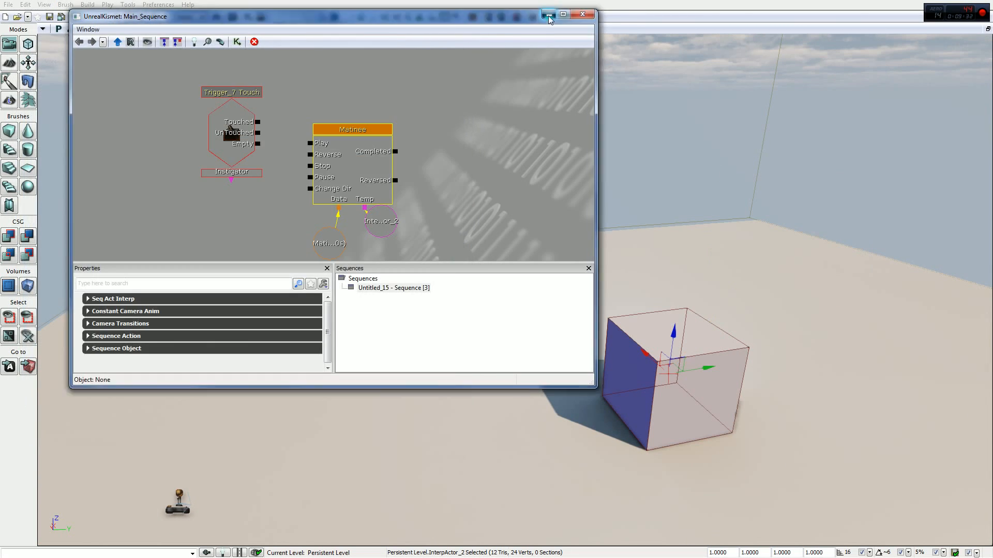
- Minimise Kismet and playtest the level around the cube before the Touch event is wired, then end the preview
{"action": "left_click", "coordinate": [549, 15]}
{"action": "left_click", "coordinate": [566, 17]}
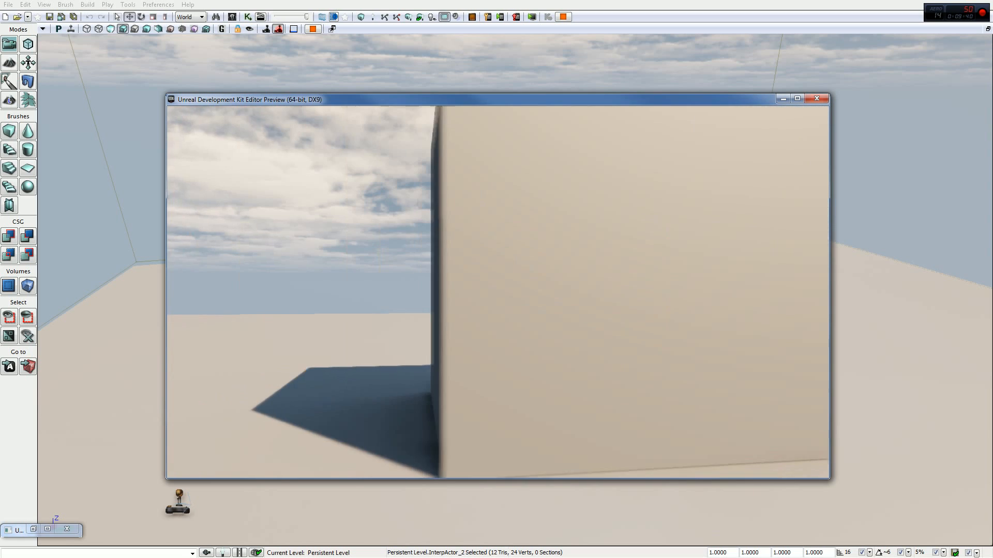
{"action": "key", "text": "Escape"}
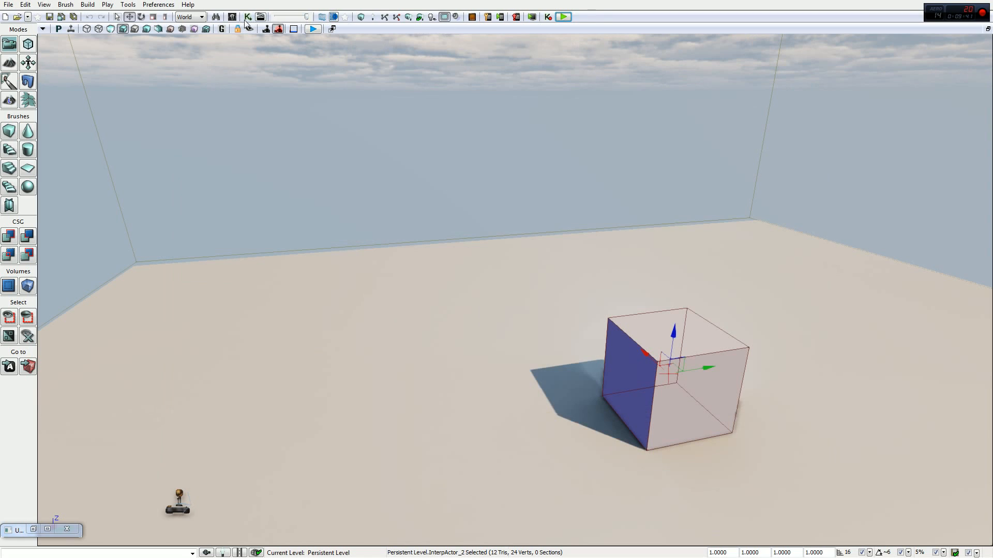
- Reopen Kismet and move the Matinee with its linked data and actor variables up alongside the Touch event
{"action": "left_click", "coordinate": [248, 17]}
{"action": "left_click_drag", "start_coordinate": [290, 171], "coordinate": [304, 200]}
{"action": "left_click_drag", "start_coordinate": [534, 142], "coordinate": [317, 247]}
{"action": "left_click_drag", "start_coordinate": [383, 160], "coordinate": [383, 115]}
{"action": "left_click_drag", "start_coordinate": [476, 111], "coordinate": [527, 150]}
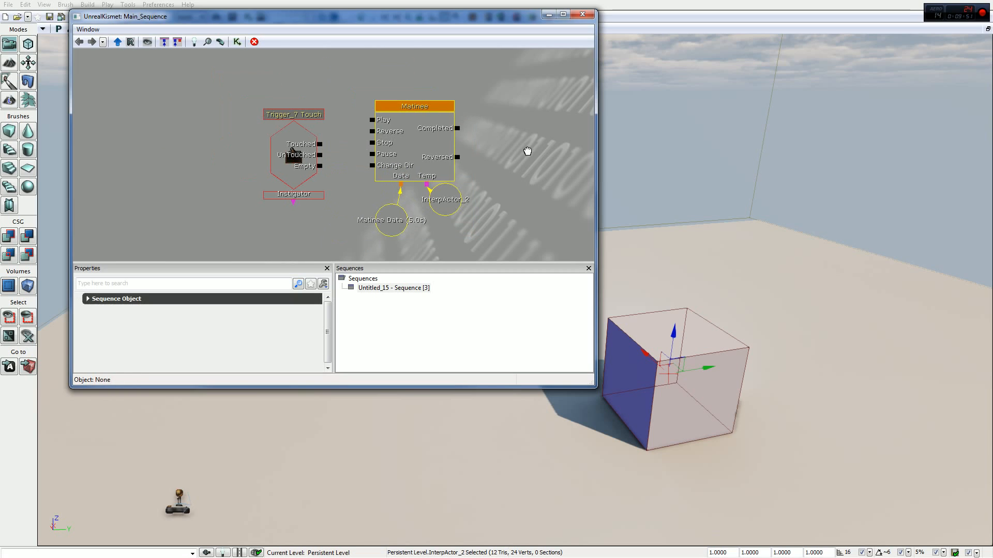
- Connect the trigger event's Touched output to the Matinee's Play input
{"action": "left_click", "coordinate": [337, 145]}
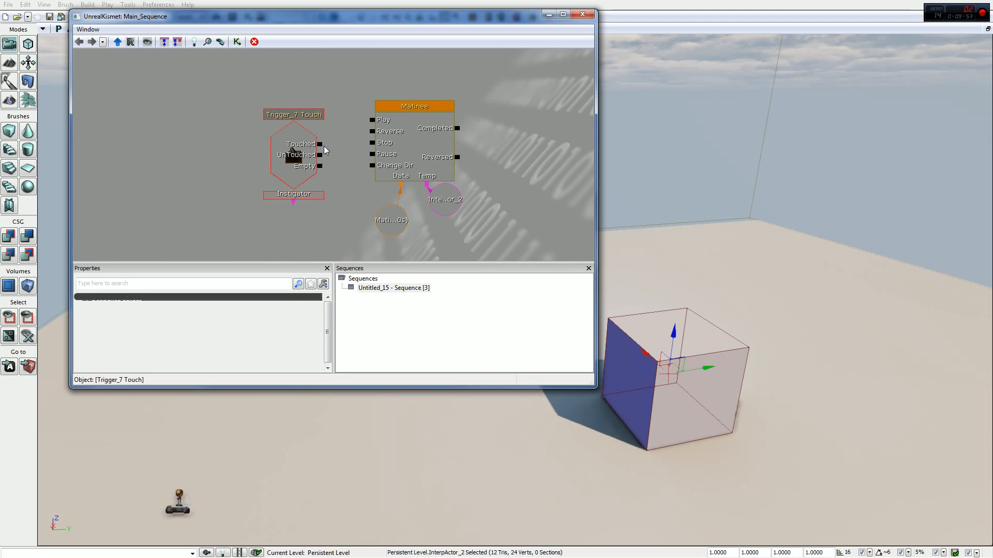
{"action": "left_click_drag", "start_coordinate": [321, 144], "coordinate": [334, 139]}
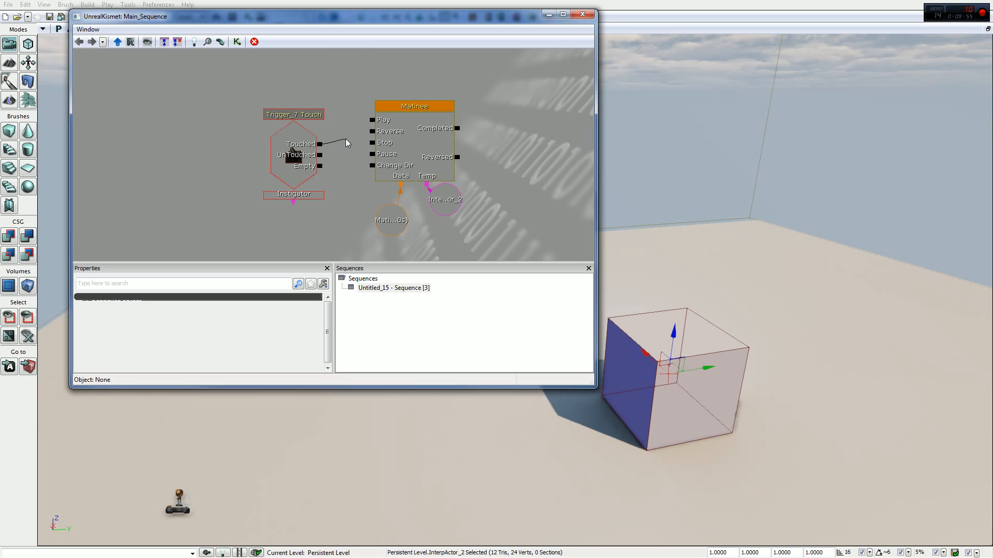
{"action": "left_click_drag", "start_coordinate": [344, 123], "coordinate": [372, 121]}
{"action": "left_click", "coordinate": [410, 138]}
- Close Kismet and playtest the level to check how the cube reacts to touching the trigger
{"action": "left_click", "coordinate": [583, 14]}
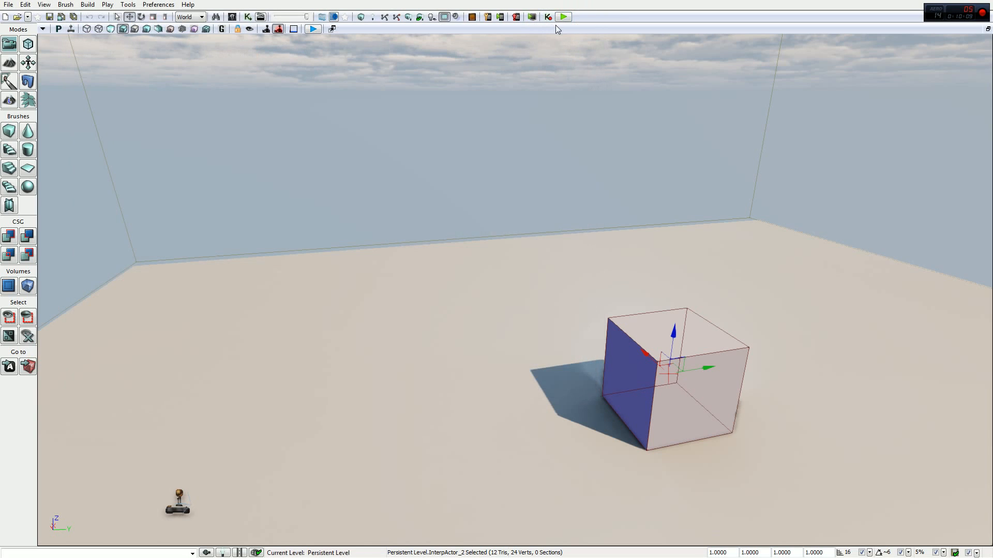
{"action": "left_click", "coordinate": [563, 17]}
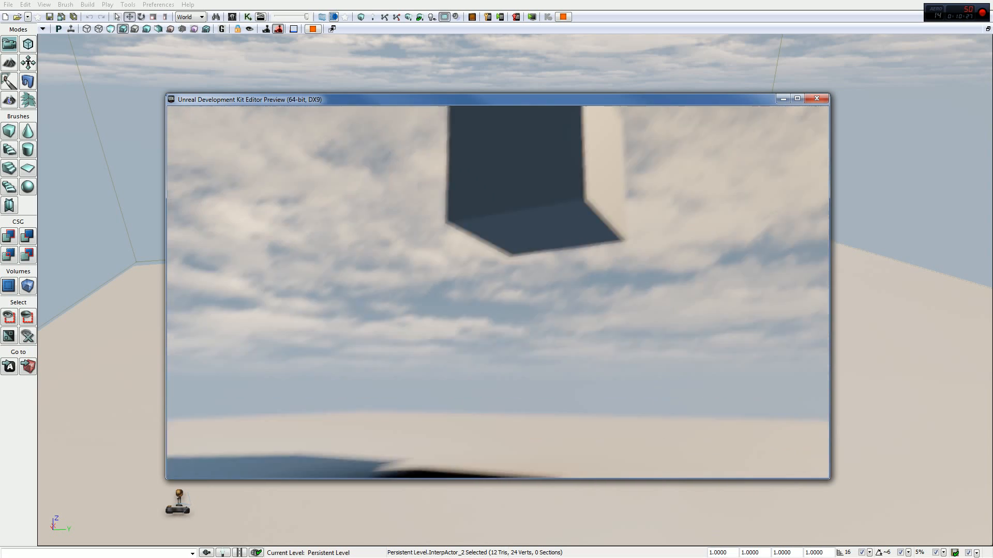
{"action": "key", "text": "Escape"}
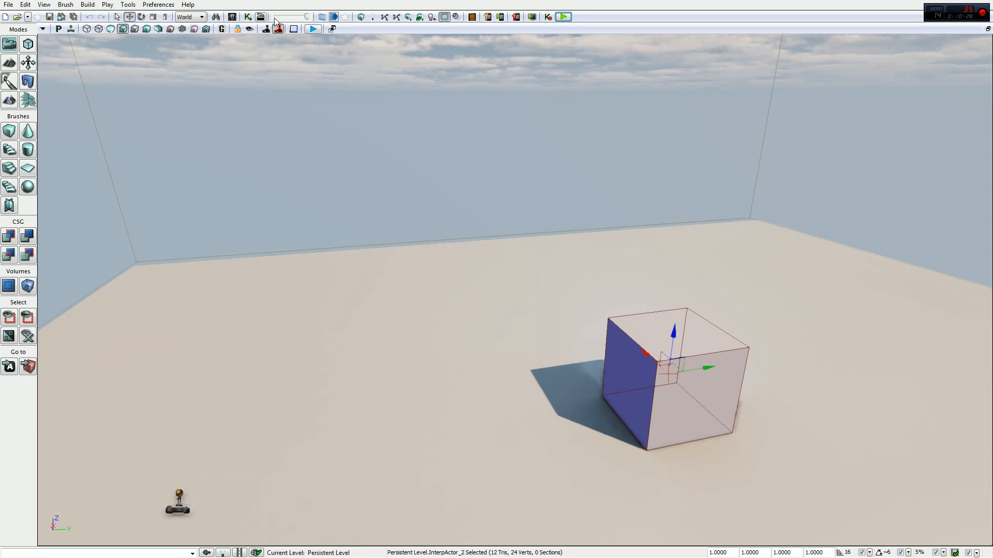
- Reopen Kismet, connect the trigger event's UnTouched output to the Matinee's Reverse input, and close the editor
{"action": "left_click", "coordinate": [247, 17]}
{"action": "left_click_drag", "start_coordinate": [324, 154], "coordinate": [373, 133]}
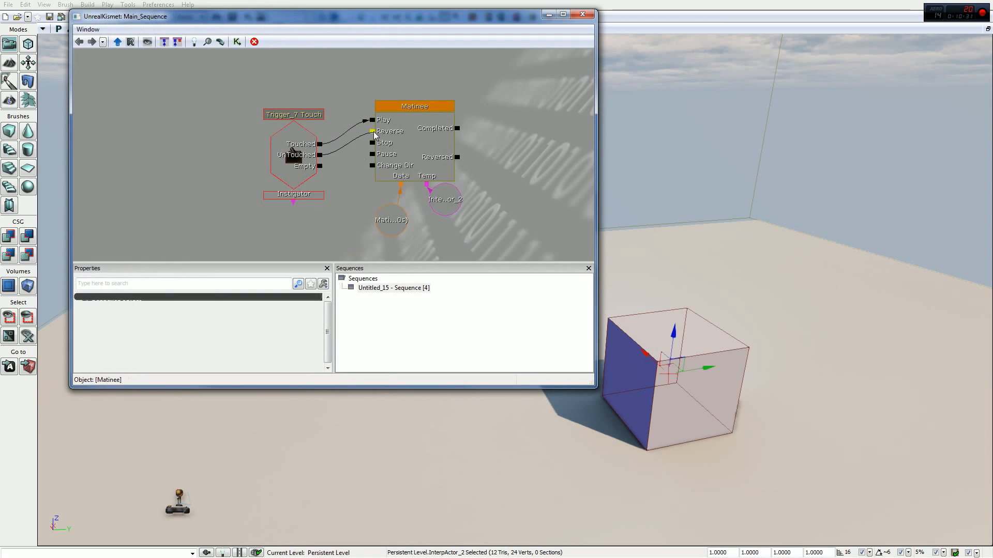
{"action": "left_click", "coordinate": [583, 14]}
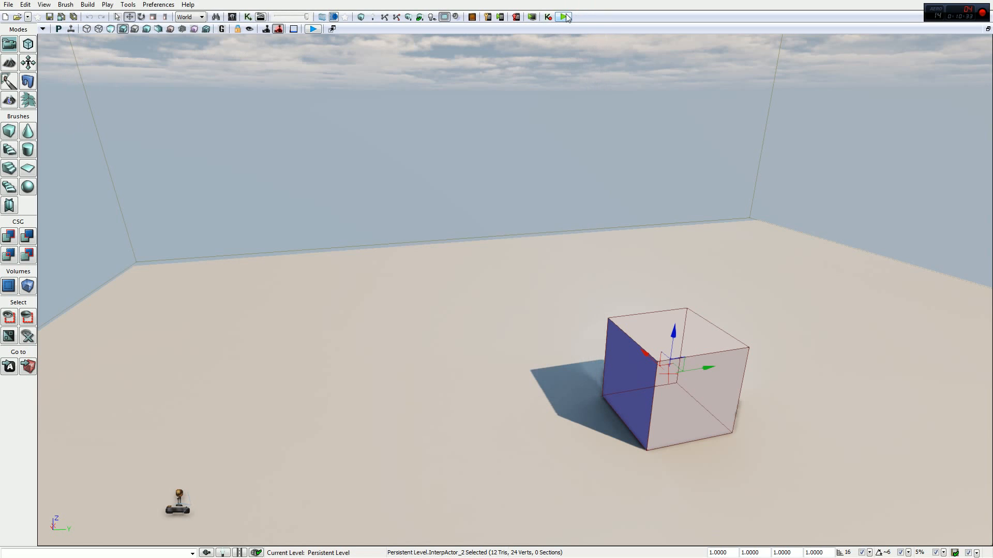
- Playtest the level by walking into and out of the trigger area while watching the cube, then end the preview
{"action": "left_click", "coordinate": [565, 16]}
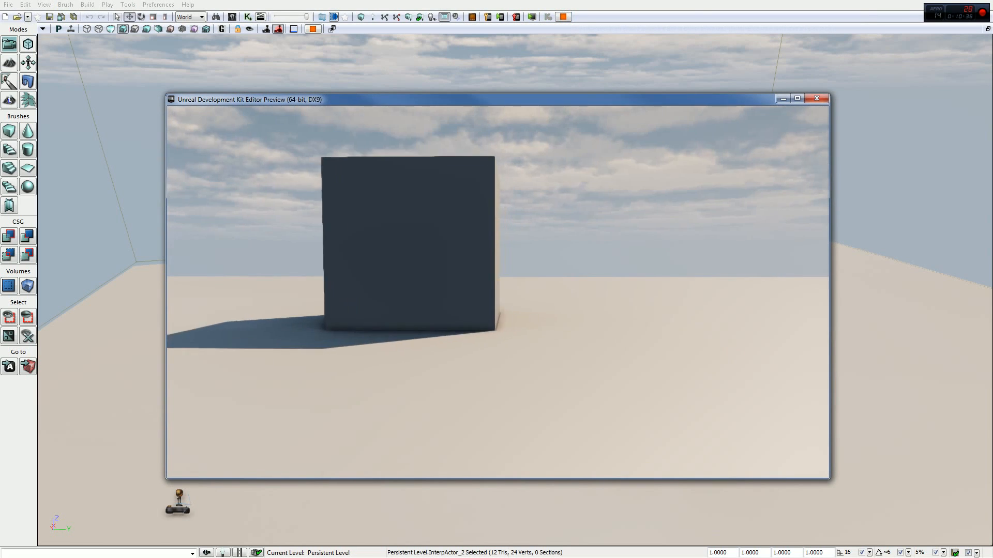
{"action": "key", "text": "w"}
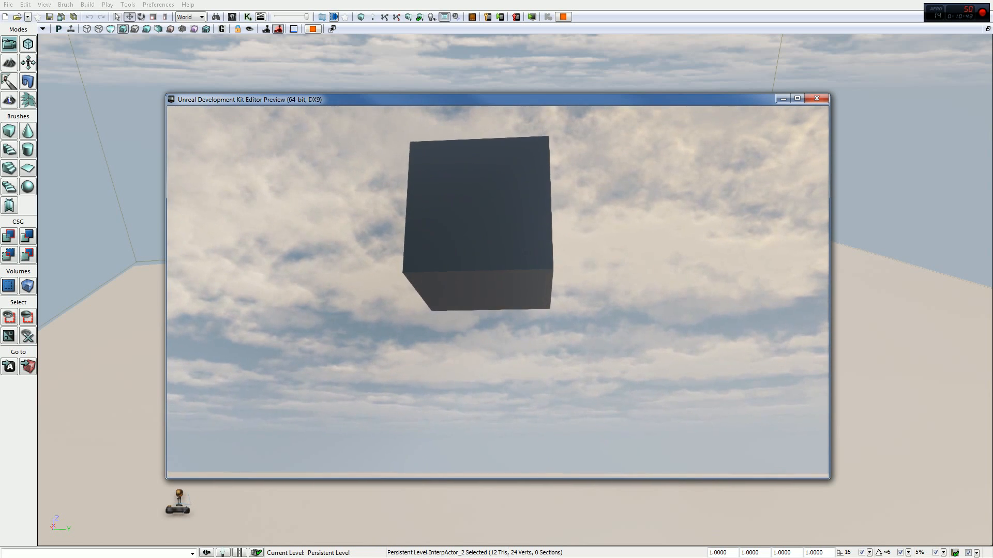
{"action": "key", "text": "d"}
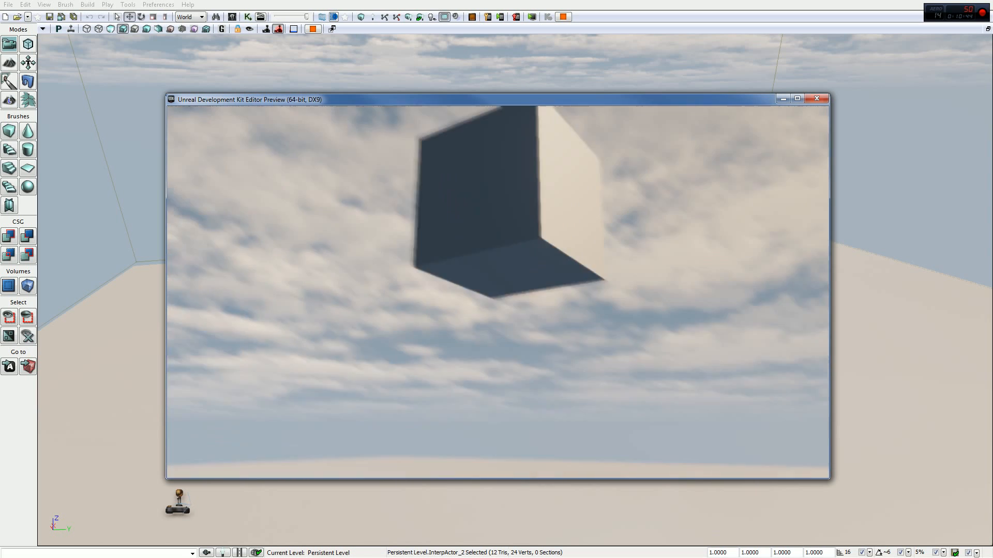
{"action": "key", "text": "d"}
{"action": "key", "text": "s"}
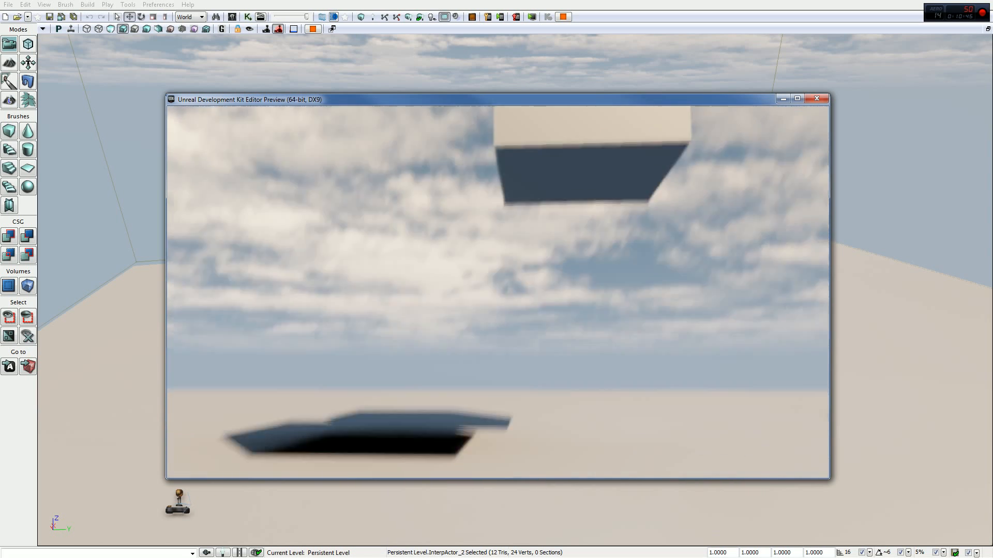
{"action": "key", "text": "Escape"}
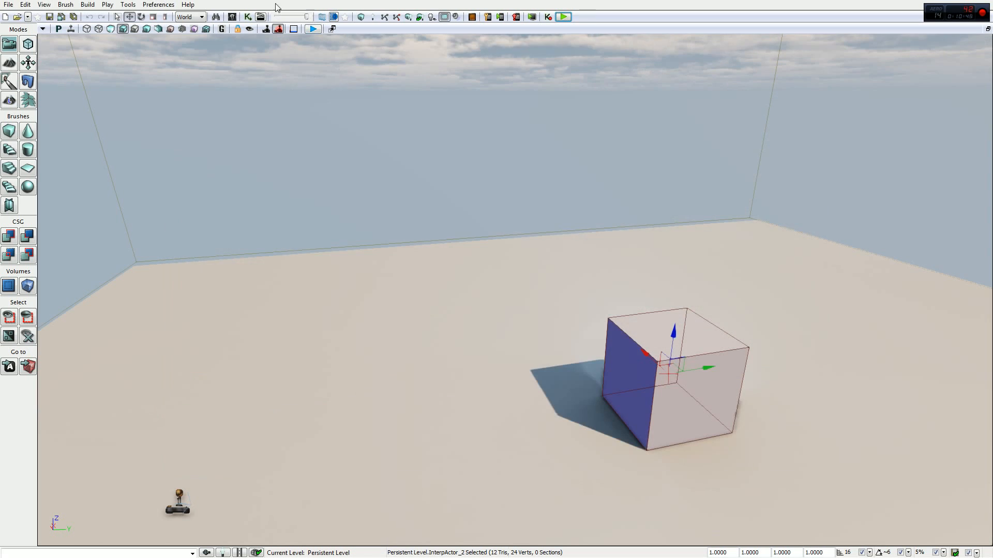
- Reopen Kismet at full size, select the trigger's Touch event, and enlarge the area showing its properties
{"action": "left_click", "coordinate": [245, 21]}
{"action": "left_click_drag", "start_coordinate": [363, 18], "coordinate": [446, 1]}
{"action": "left_click_drag", "start_coordinate": [304, 243], "coordinate": [422, 303]}
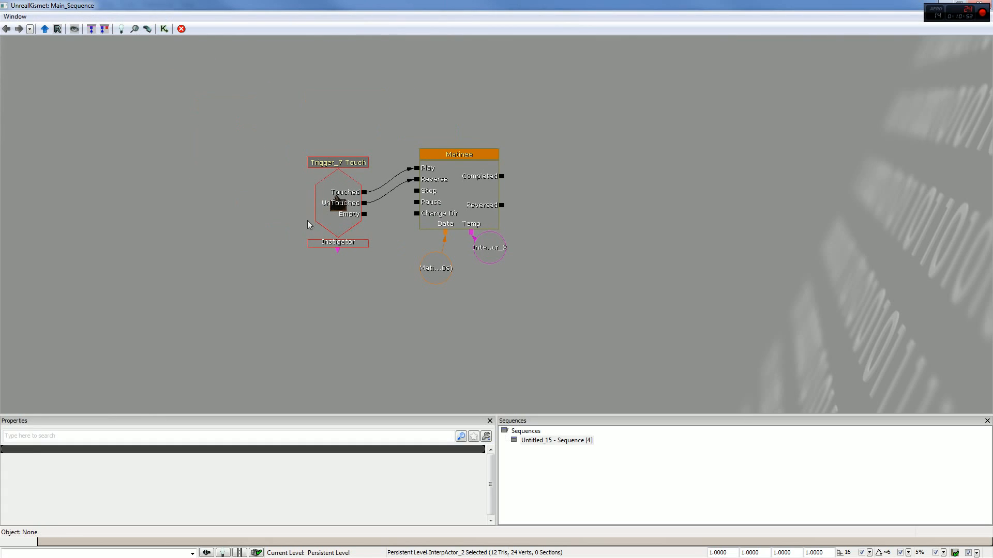
{"action": "left_click_drag", "start_coordinate": [269, 225], "coordinate": [327, 234]}
{"action": "left_click", "coordinate": [388, 227]}
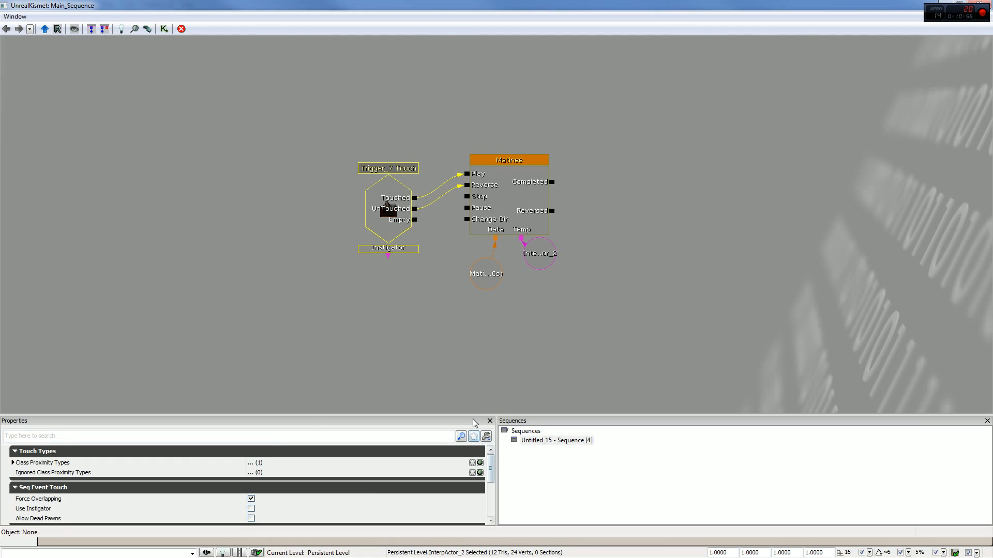
{"action": "left_click_drag", "start_coordinate": [467, 417], "coordinate": [489, 273]}
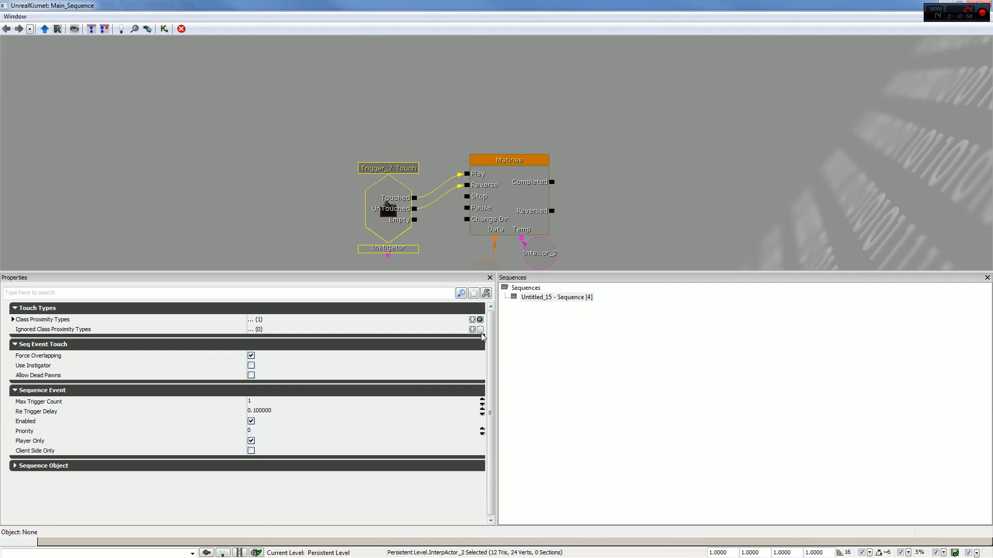
- Review the Touch event's Class Proximity Types and collapse the Touch Types and Seq Event Touch categories
{"action": "left_click", "coordinate": [54, 318]}
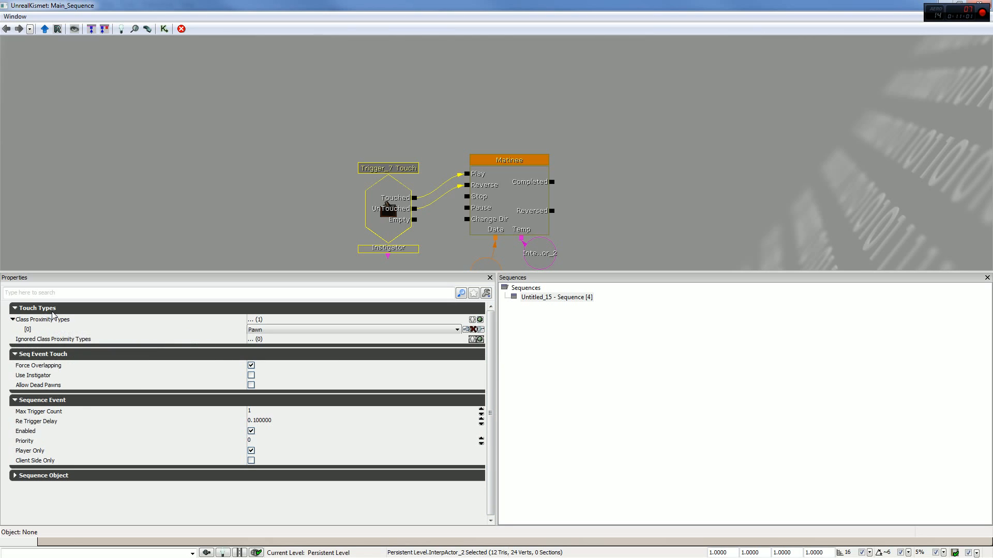
{"action": "left_click", "coordinate": [52, 308]}
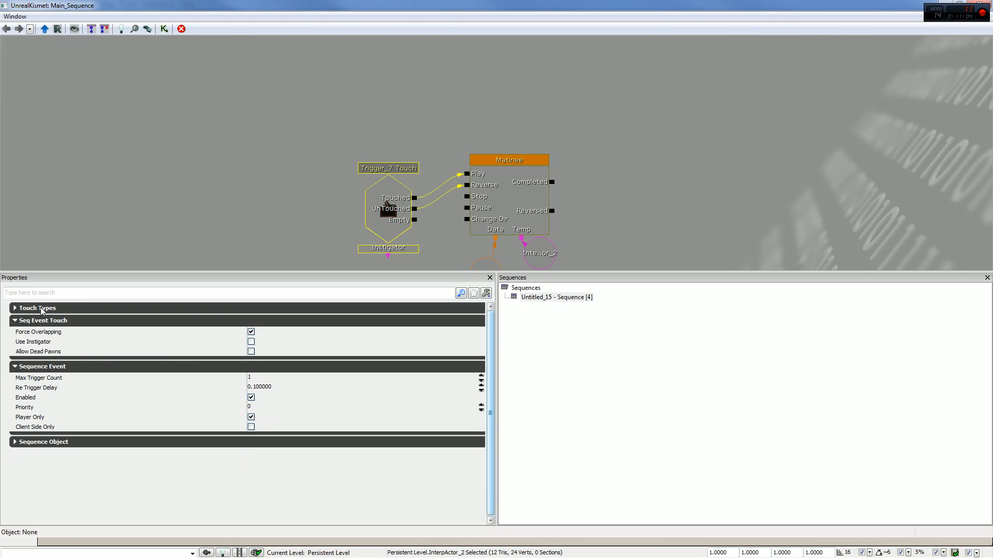
{"action": "left_click", "coordinate": [43, 309]}
{"action": "left_click", "coordinate": [62, 310]}
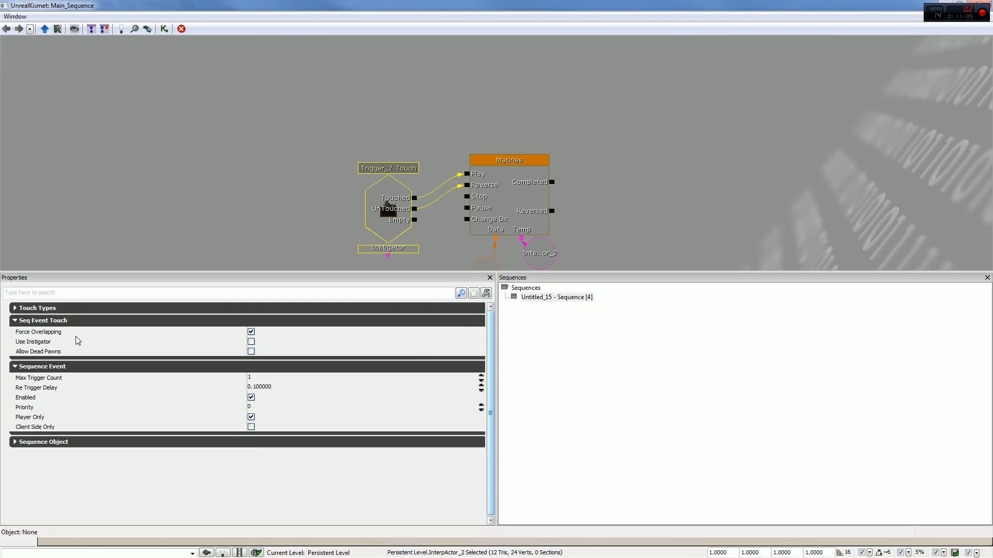
{"action": "left_click", "coordinate": [50, 321]}
- Set the Touch event's Max Trigger Count to 0
{"action": "left_click", "coordinate": [55, 353]}
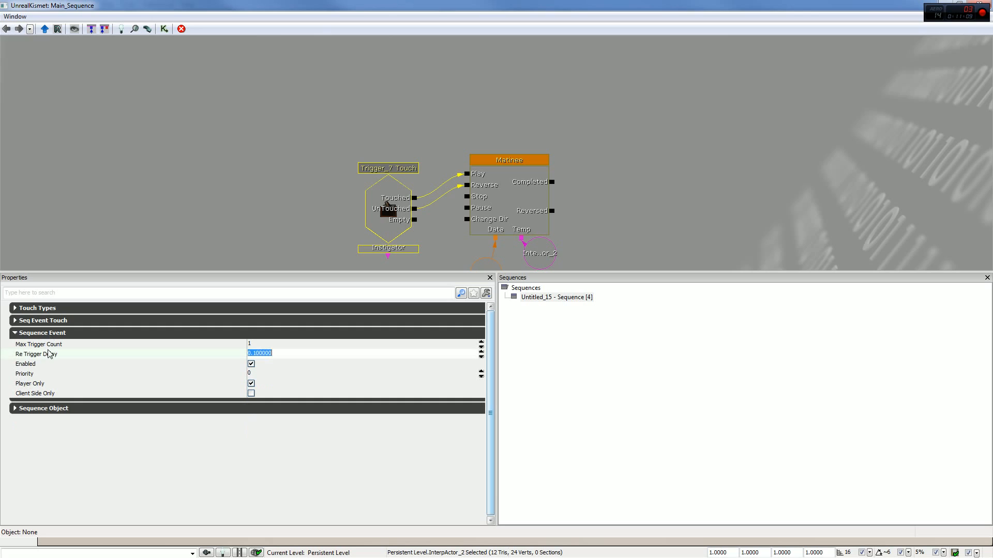
{"action": "key", "text": "Up"}
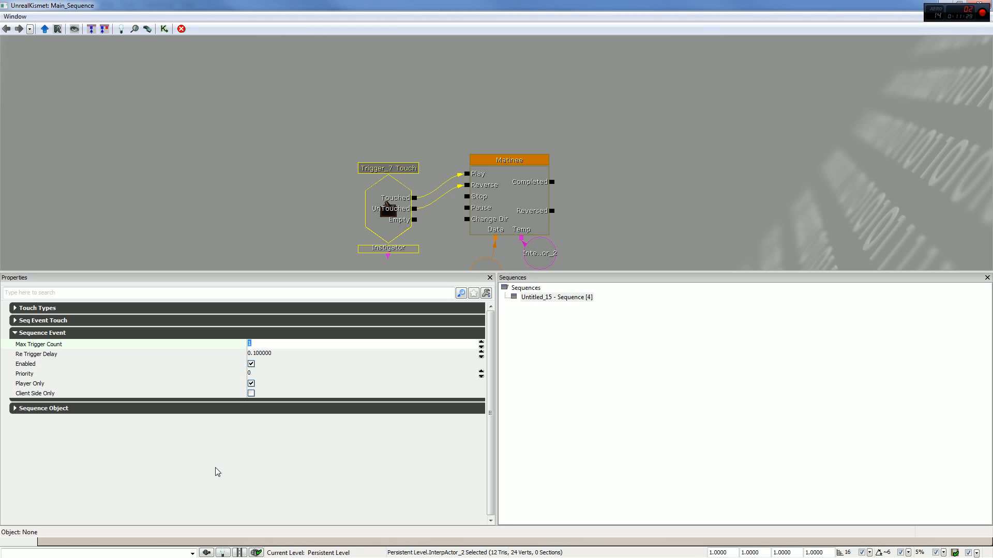
{"action": "type", "text": "0"}
{"action": "key", "text": "Return"}
{"action": "left_click", "coordinate": [268, 355]}
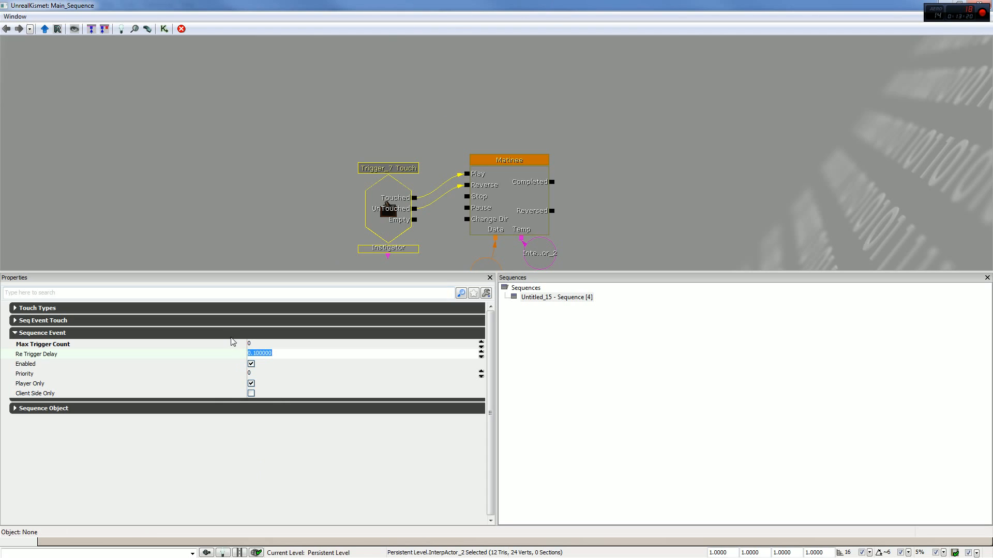
- Set an activate delay of 1.00 on the Touch event's Touched output
{"action": "right_click", "coordinate": [414, 198]}
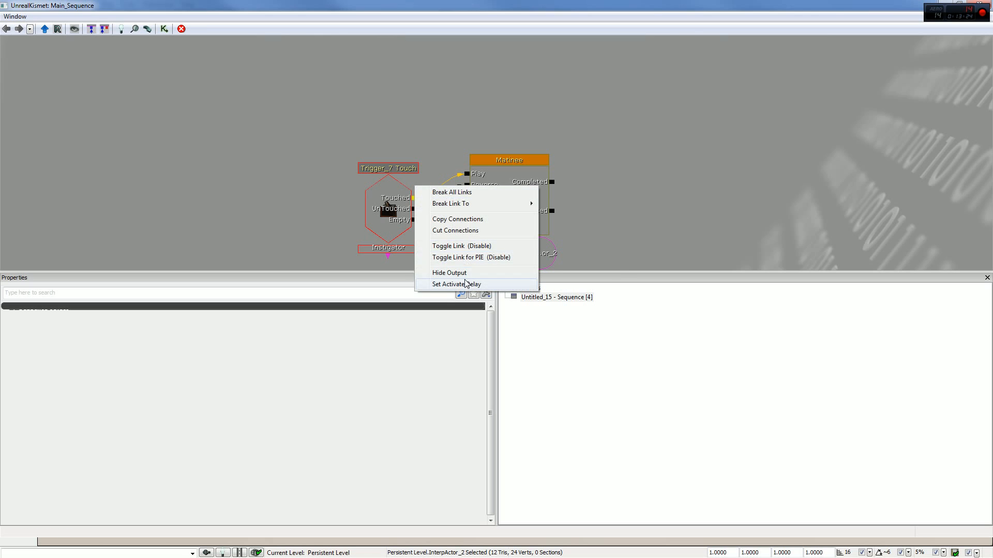
{"action": "left_click", "coordinate": [466, 283]}
{"action": "left_click", "coordinate": [552, 320]}
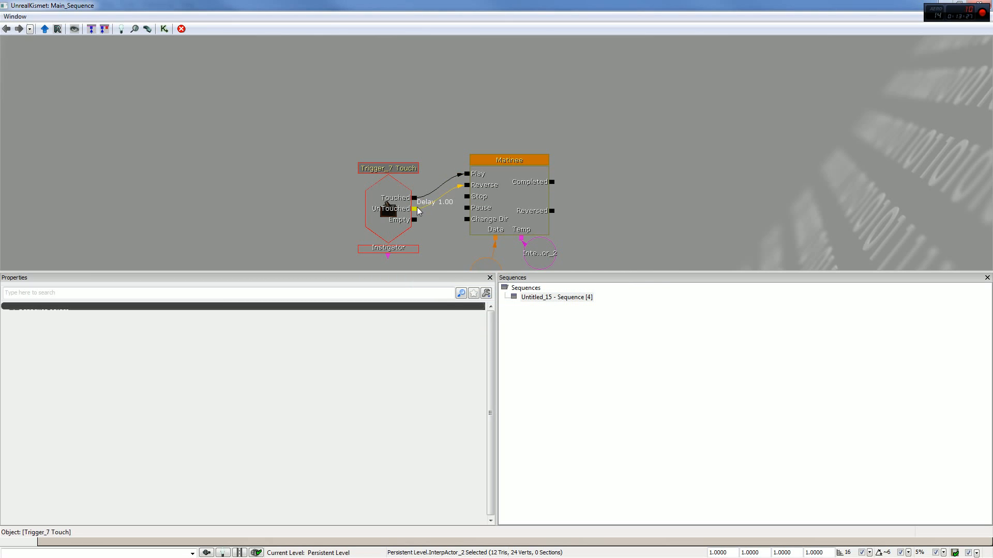
- Set the activate delay on the Touch event's Touched output to 0, and open the event's Re Trigger Delay for editing
{"action": "right_click", "coordinate": [414, 197]}
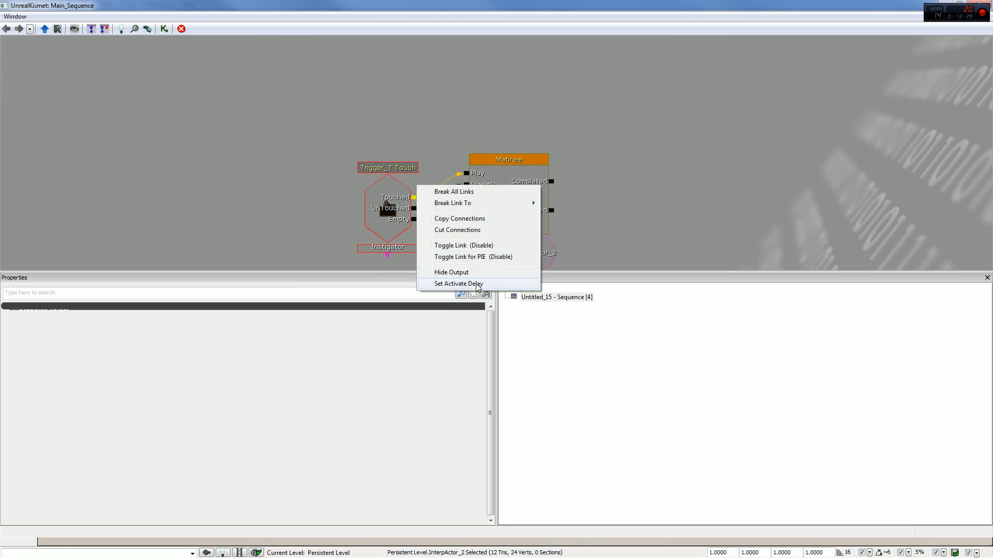
{"action": "left_click", "coordinate": [458, 283]}
{"action": "type", "text": "0"}
{"action": "key", "text": "Return"}
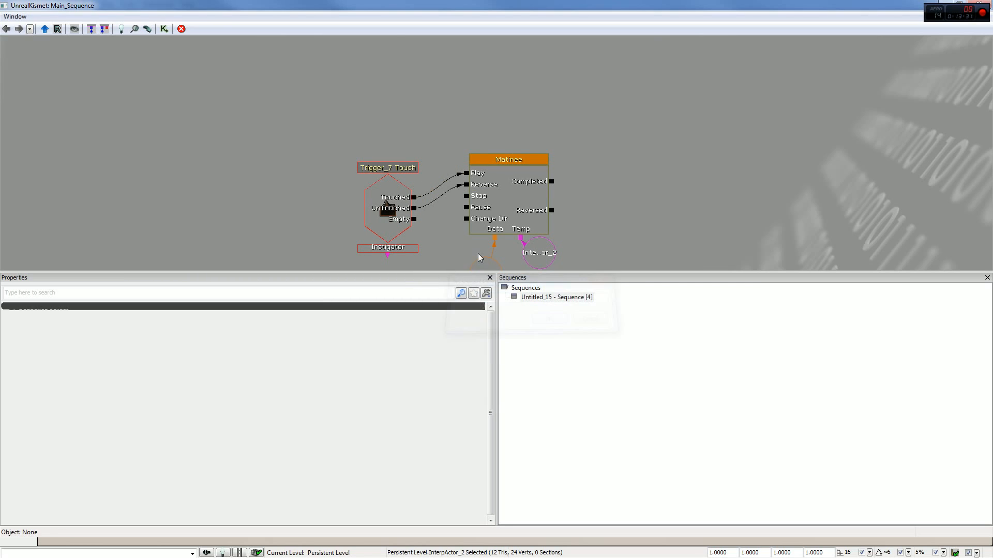
{"action": "left_click", "coordinate": [404, 224]}
{"action": "left_click", "coordinate": [301, 357]}
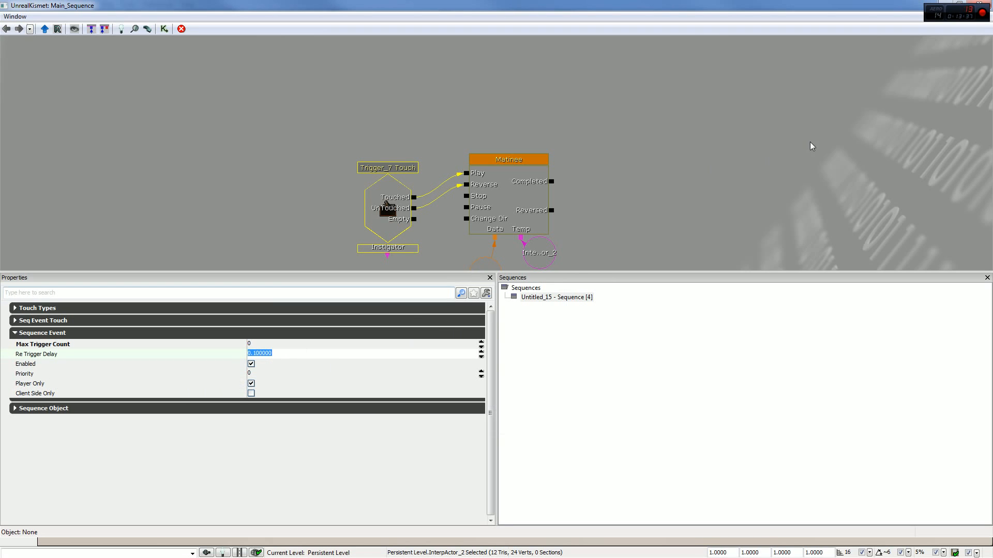
- Play the level in a preview and move repeatedly in and out of the trigger to test how the cube responds without the activate delay
{"action": "left_click", "coordinate": [942, 2]}
{"action": "right_click_drag", "start_coordinate": [459, 270], "coordinate": [537, 274]}
{"action": "left_click", "coordinate": [564, 17]}
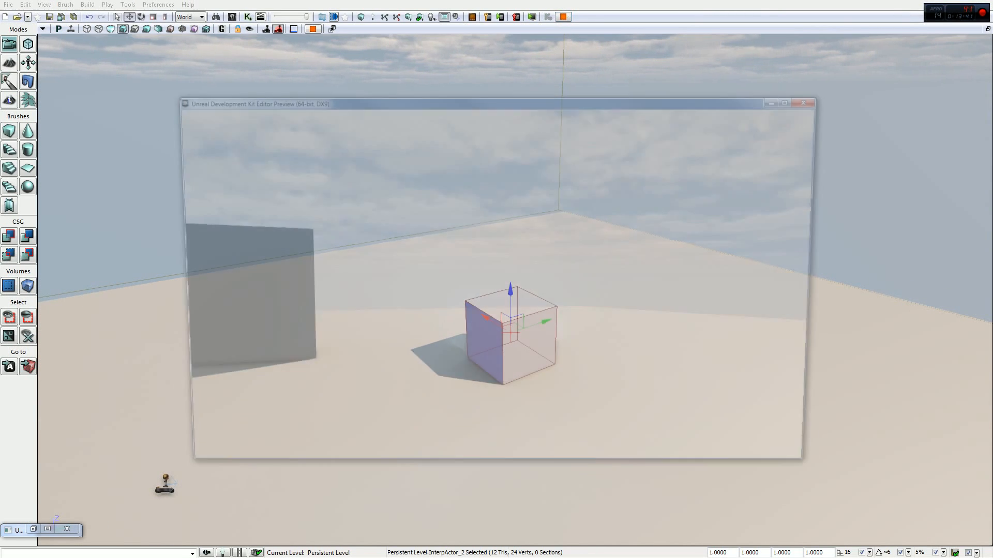
{"action": "key", "text": "w"}
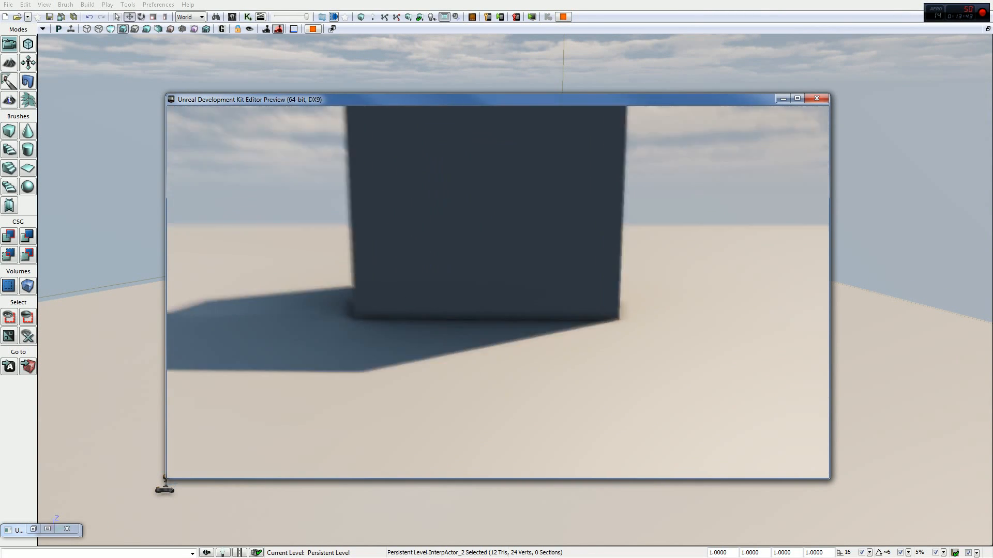
{"action": "key", "text": "s"}
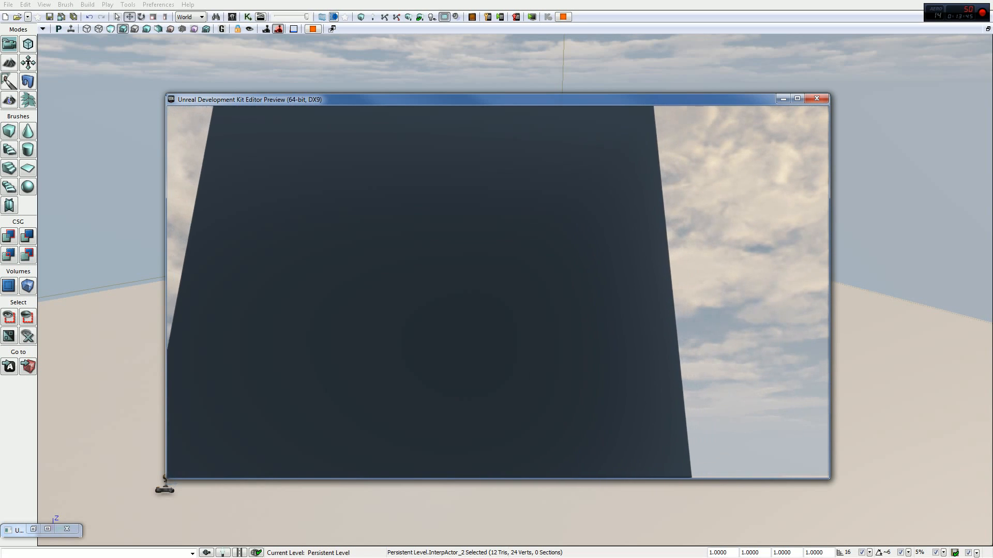
{"action": "key", "text": "w"}
{"action": "key", "text": "s"}
{"action": "key", "text": "s"}
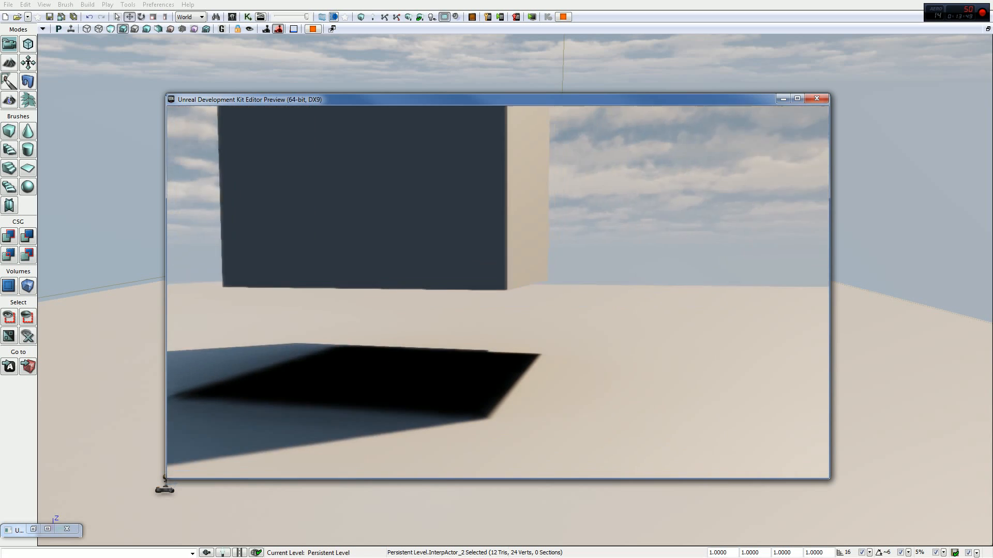
{"action": "key", "text": "w"}
{"action": "key", "text": "s"}
{"action": "key", "text": "w"}
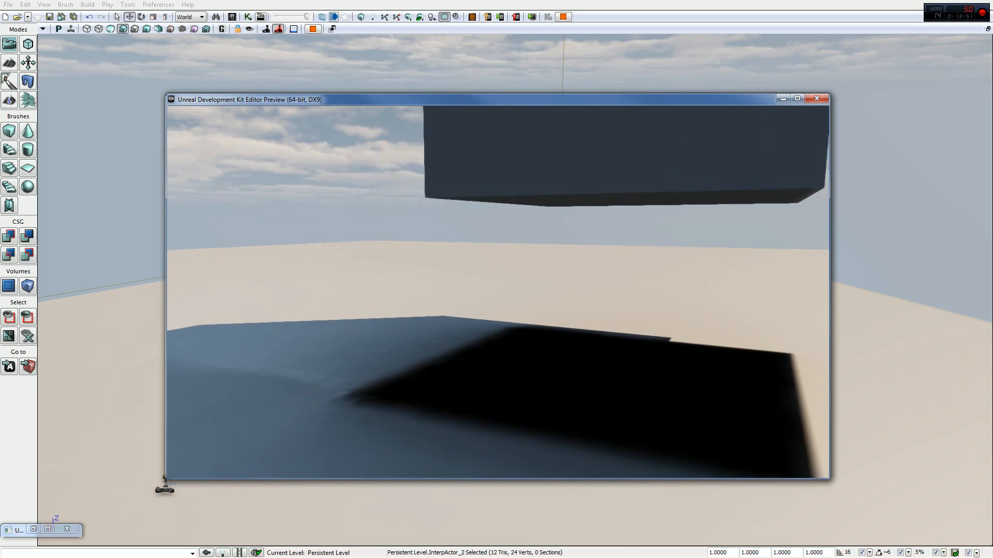
{"action": "key", "text": "s"}
{"action": "key", "text": "w"}
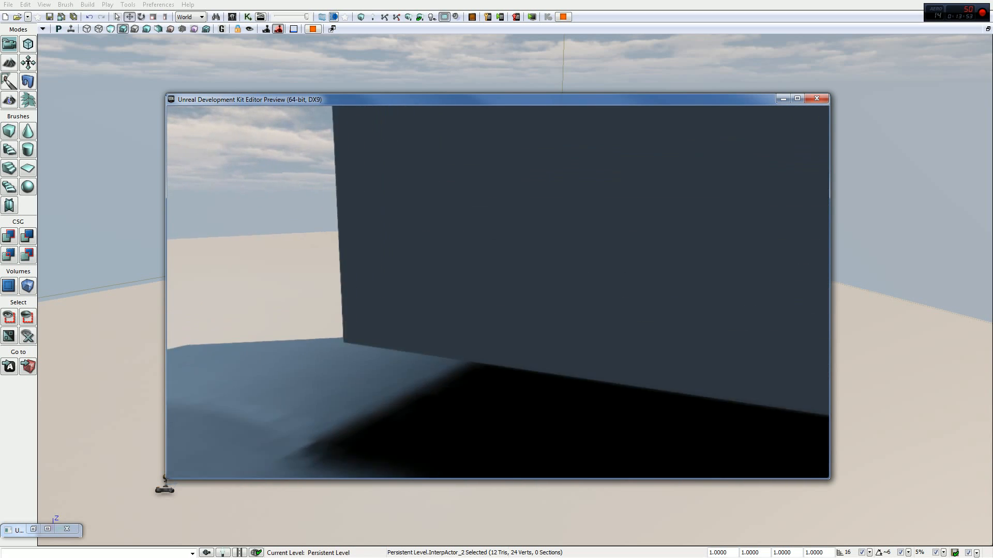
{"action": "key", "text": "s"}
{"action": "key", "text": "w"}
{"action": "key", "text": "s"}
{"action": "key", "text": "w"}
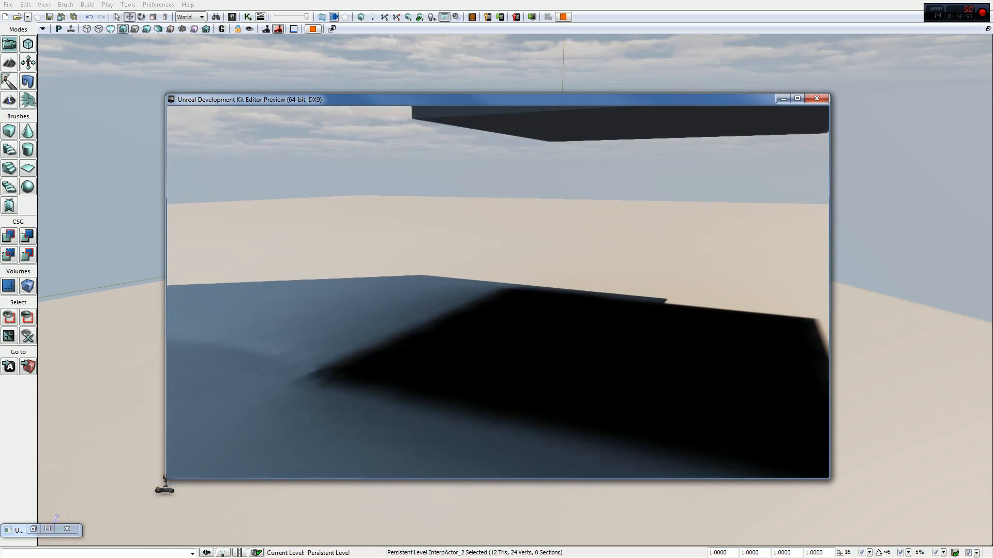
{"action": "key", "text": "Escape"}
- Reopen Kismet and set the Touch event's Re Trigger Delay to 4
{"action": "left_click", "coordinate": [260, 17]}
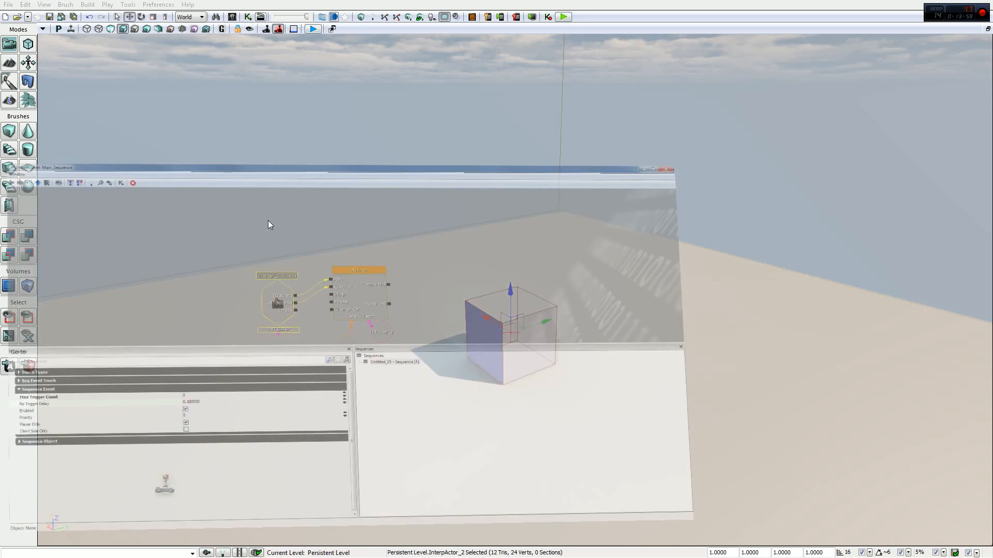
{"action": "left_click", "coordinate": [260, 354]}
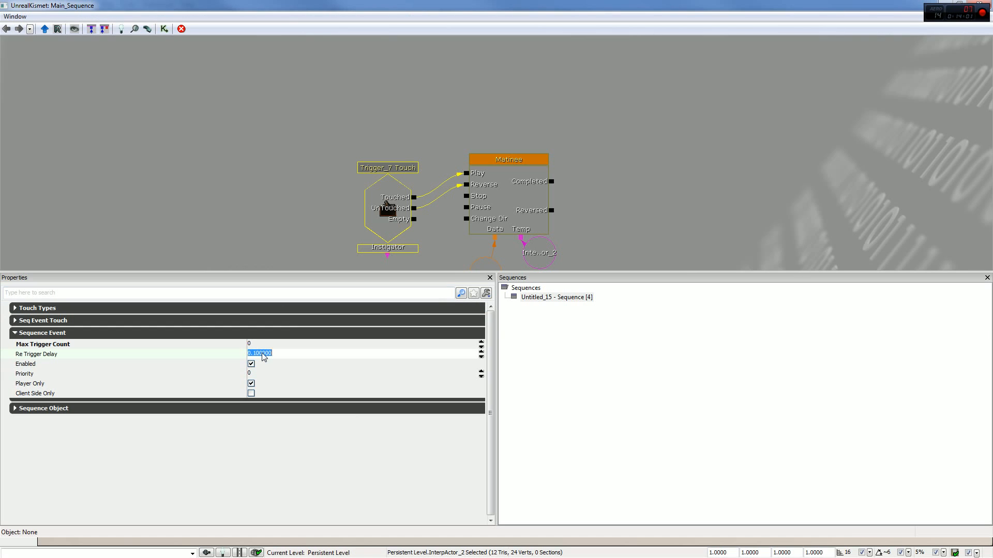
{"action": "type", "text": "4"}
{"action": "key", "text": "Return"}
- Preview the level and move in and out of the trigger several times to test the cube with the new re-trigger delay
{"action": "left_click", "coordinate": [980, 5]}
{"action": "left_click", "coordinate": [564, 17]}
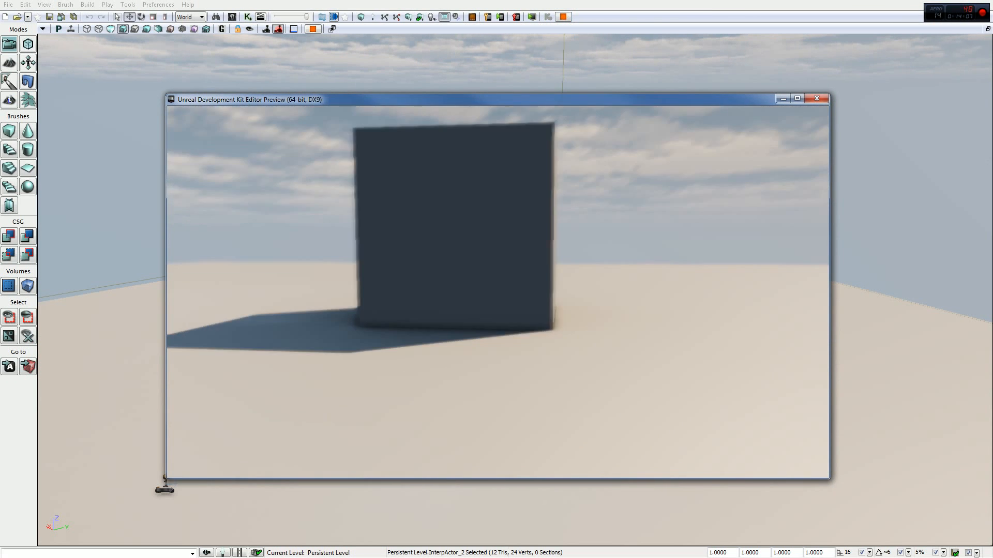
{"action": "key", "text": "w"}
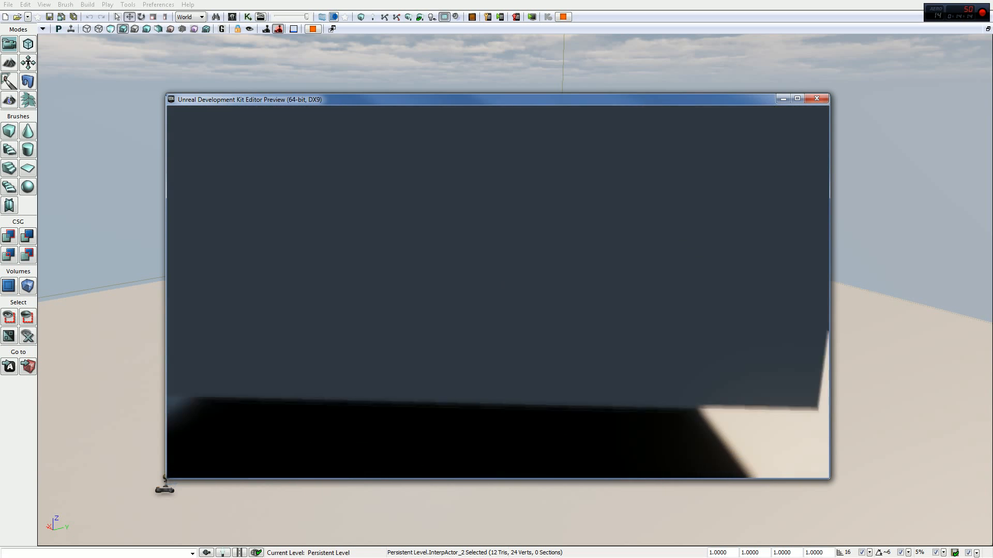
{"action": "key", "text": "s"}
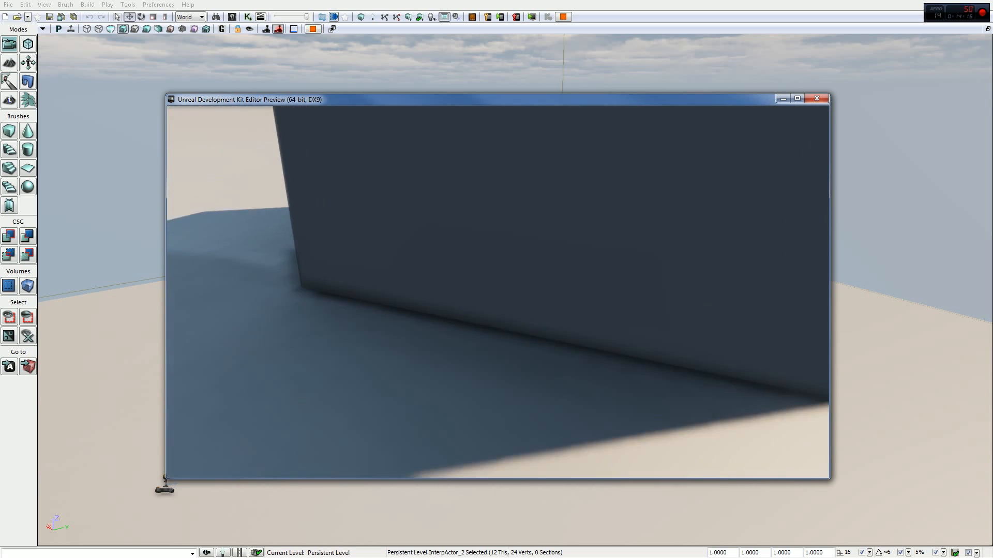
{"action": "key", "text": "w"}
{"action": "key", "text": "s"}
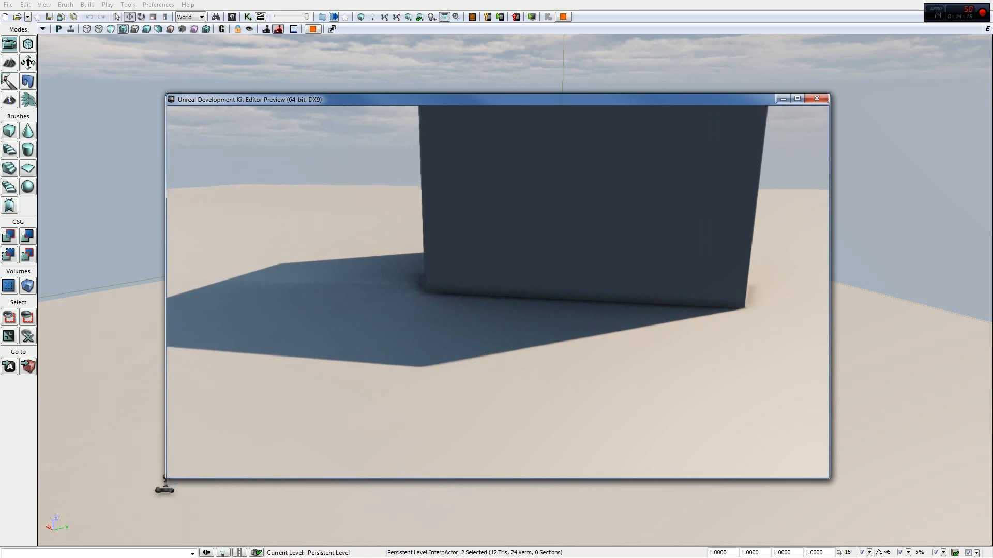
{"action": "key", "text": "w"}
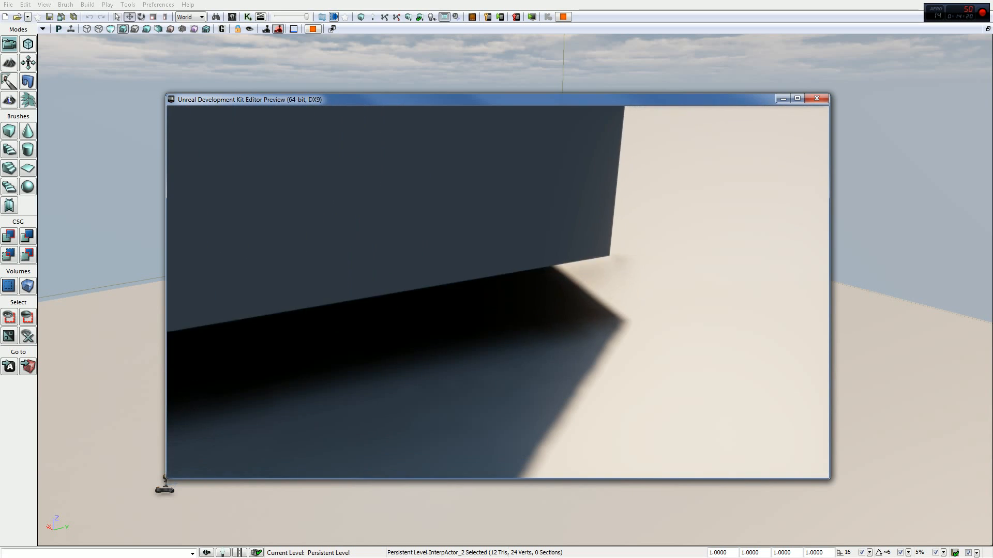
{"action": "key", "text": "s"}
{"action": "key", "text": "w"}
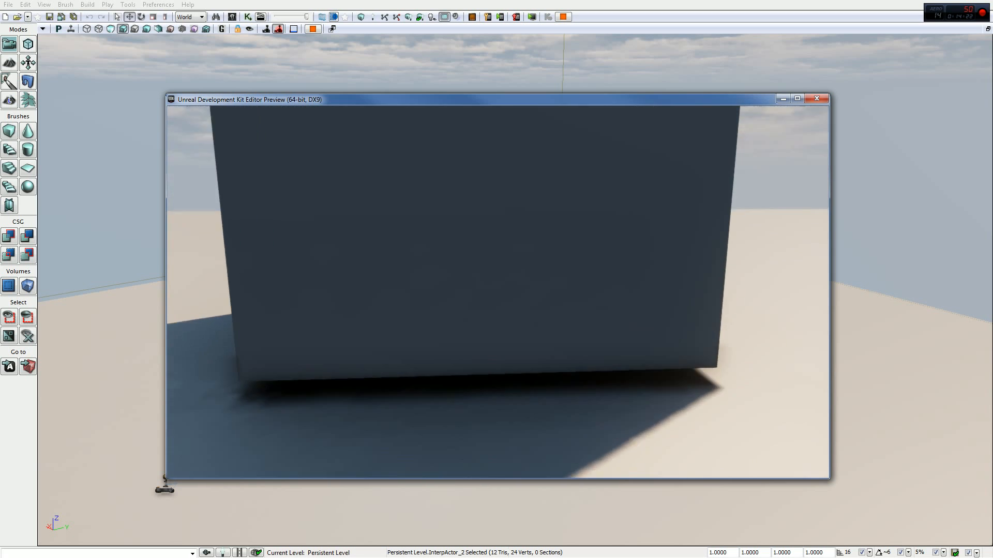
{"action": "key", "text": "s"}
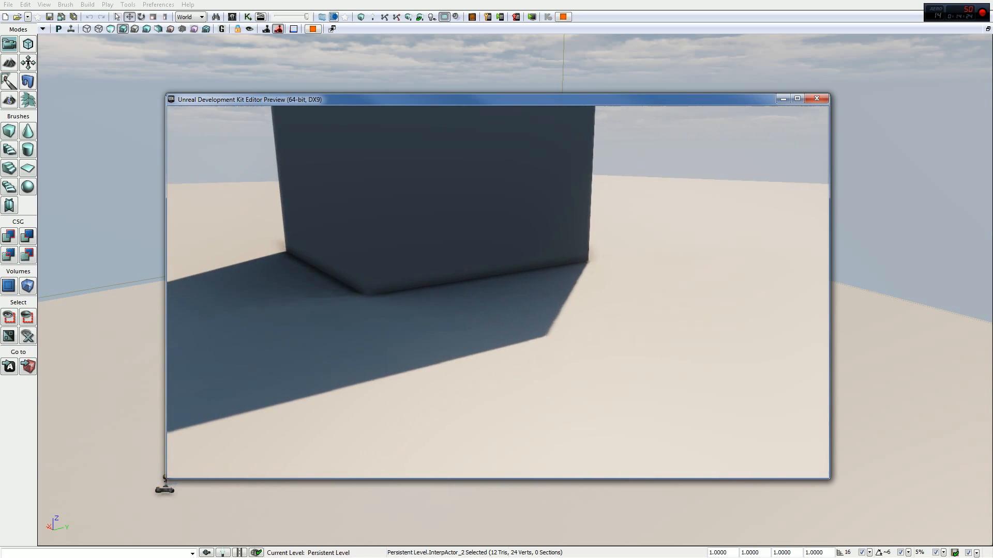
{"action": "key", "text": "w"}
{"action": "key", "text": "w"}
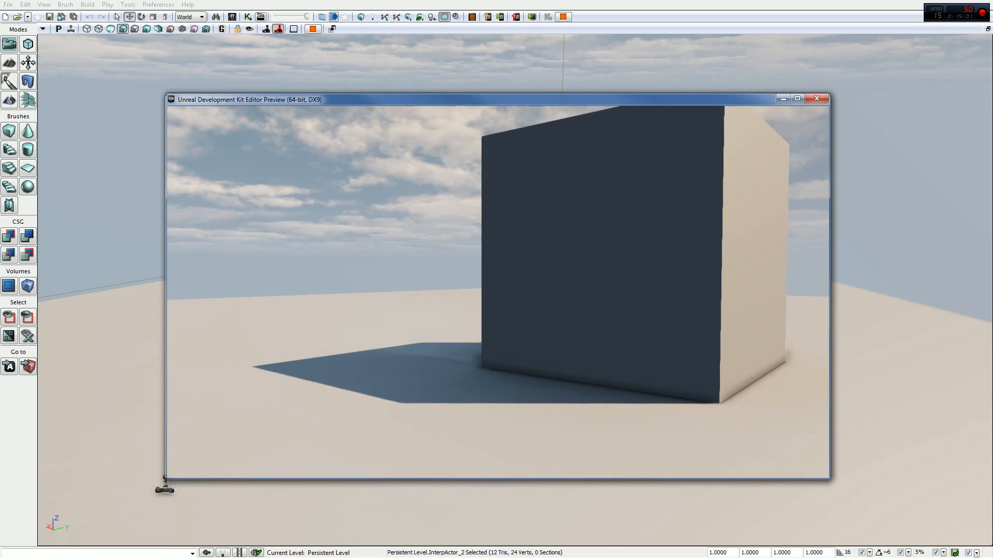
{"action": "key", "text": "Escape"}
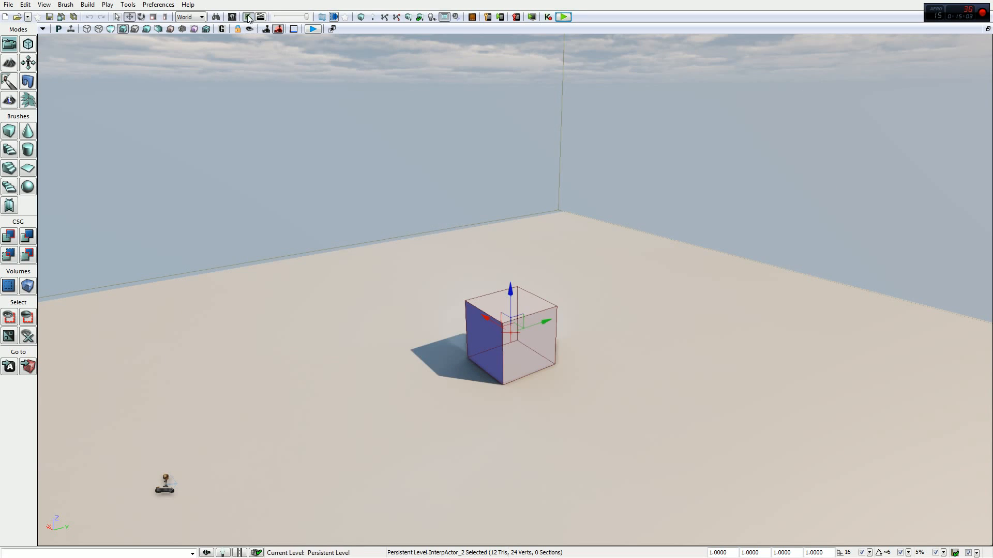
- Reopen Kismet, nudge the InterpActor variable slightly further below the Matinee node, and select the trigger's Touch event
{"action": "left_click", "coordinate": [248, 17]}
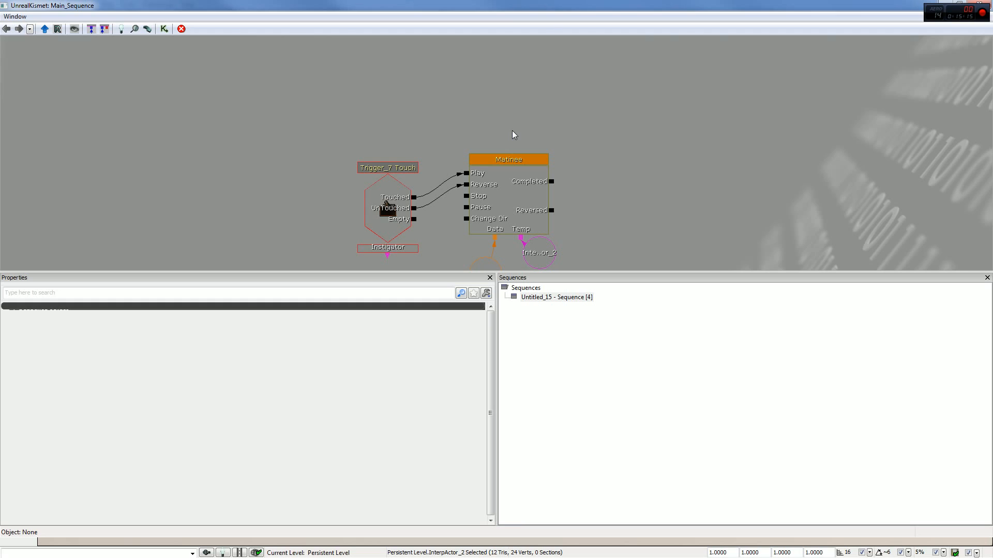
{"action": "left_click_drag", "start_coordinate": [516, 123], "coordinate": [536, 62]}
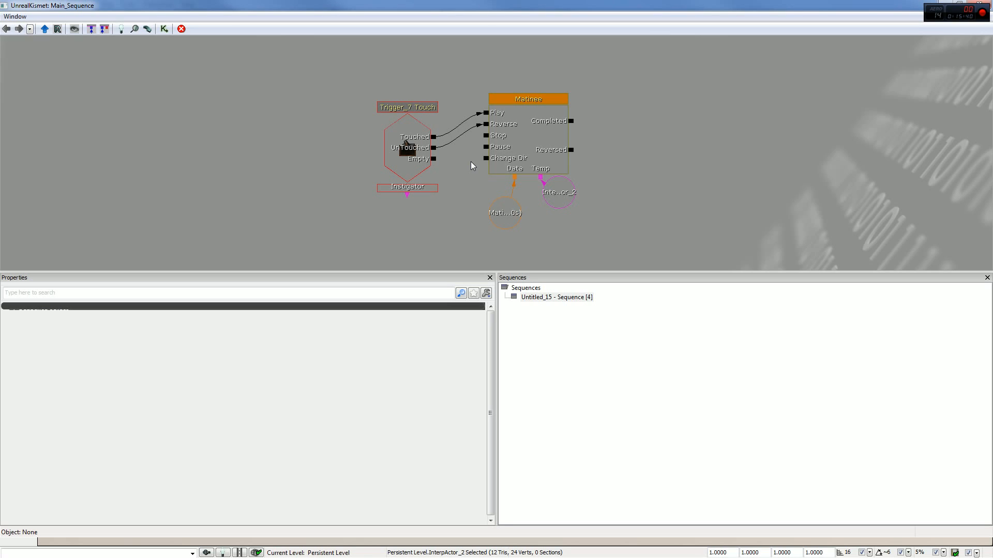
{"action": "left_click_drag", "start_coordinate": [609, 239], "coordinate": [576, 187]}
{"action": "left_click", "coordinate": [517, 145]}
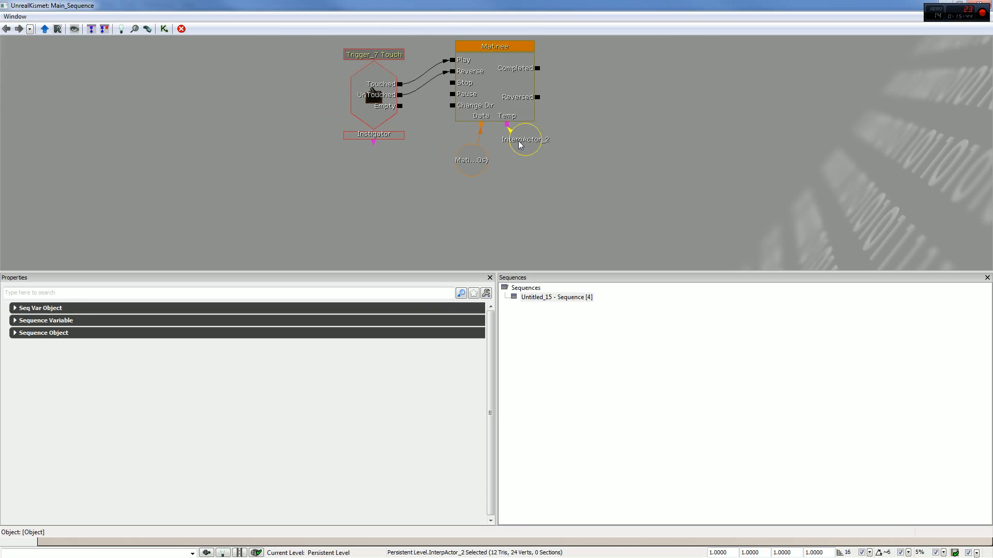
{"action": "left_click_drag", "start_coordinate": [518, 141], "coordinate": [514, 158], "text": "ctrl"}
{"action": "left_click_drag", "start_coordinate": [644, 152], "coordinate": [691, 215]}
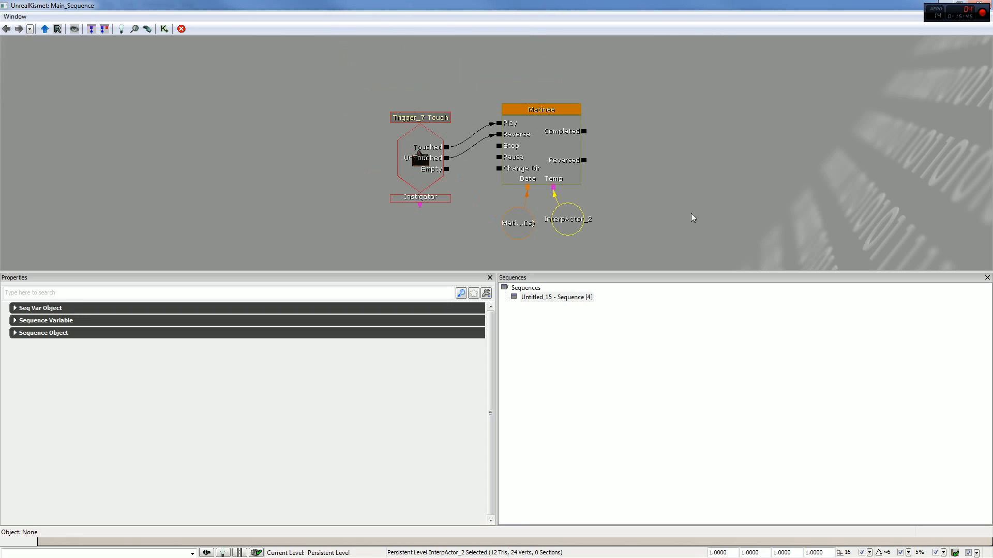
{"action": "left_click", "coordinate": [417, 161]}
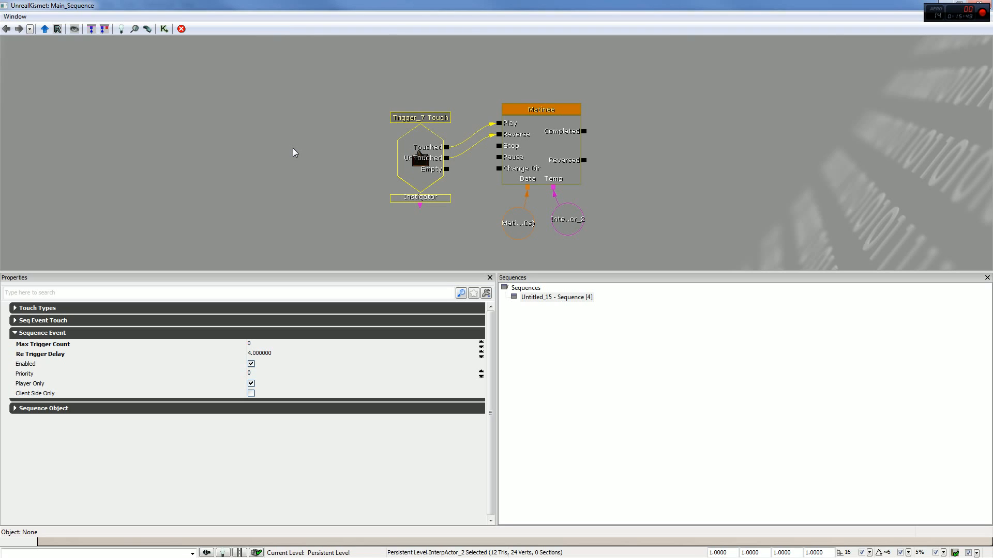
- Delete the Matinee node, its Matinee Data and the InterpActor variable, keeping only the trigger's Touch event
{"action": "left_click", "coordinate": [536, 147]}
{"action": "key", "text": "Delete"}
{"action": "left_click", "coordinate": [521, 222]}
{"action": "key", "text": "Delete"}
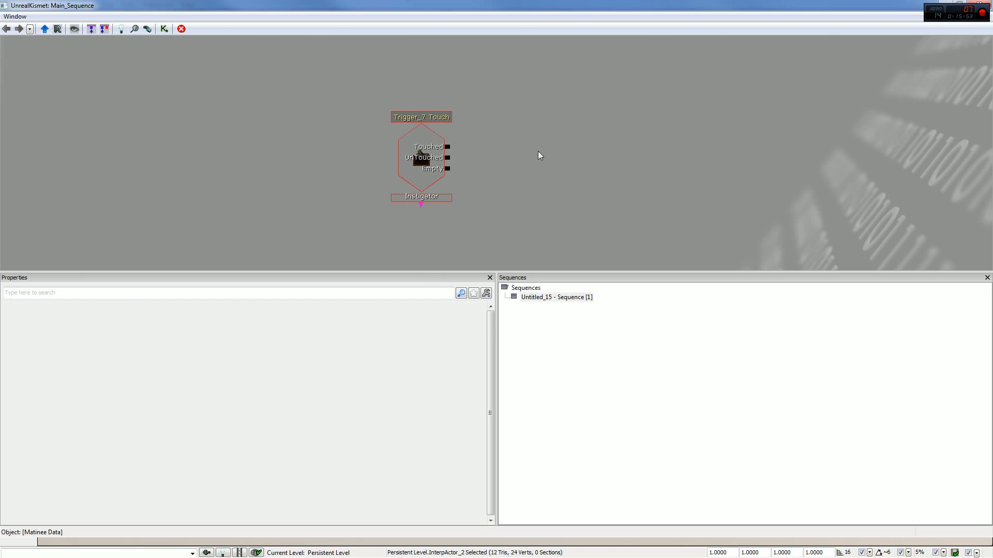
- Add a Subtract Float action beside the Touch event and link the event's Touched output to the action's In input
{"action": "right_click", "coordinate": [539, 150]}
{"action": "mouse_move", "coordinate": [625, 146]}
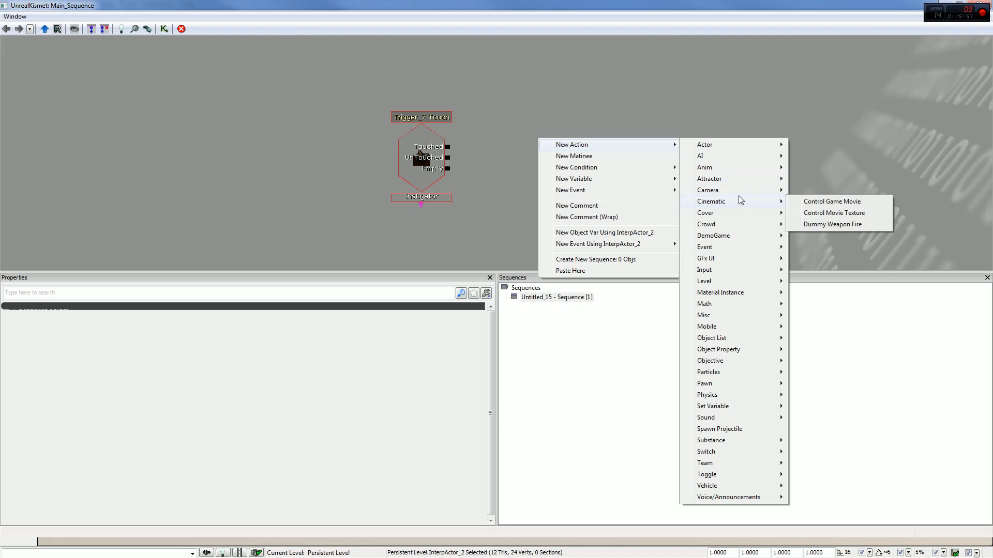
{"action": "mouse_move", "coordinate": [752, 249]}
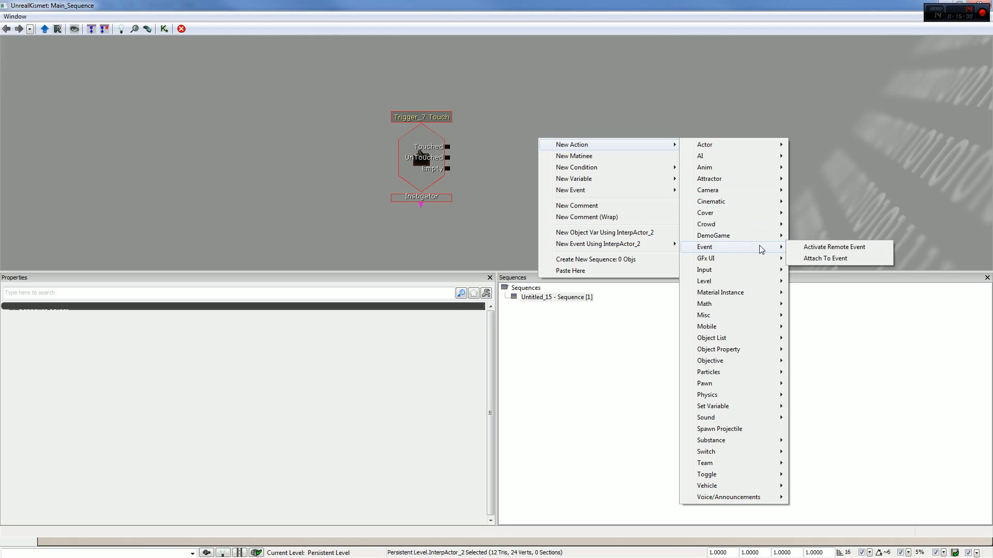
{"action": "mouse_move", "coordinate": [760, 306]}
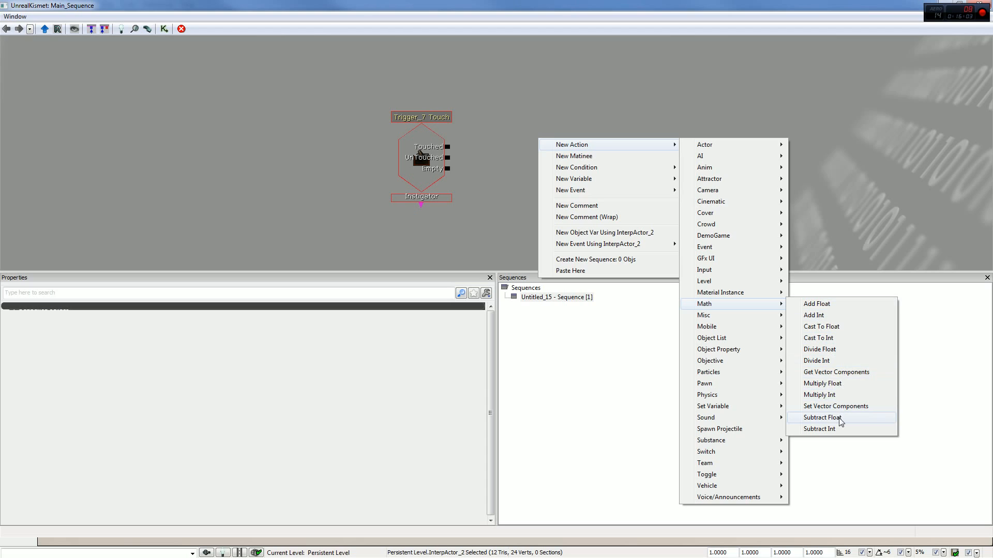
{"action": "left_click", "coordinate": [822, 418]}
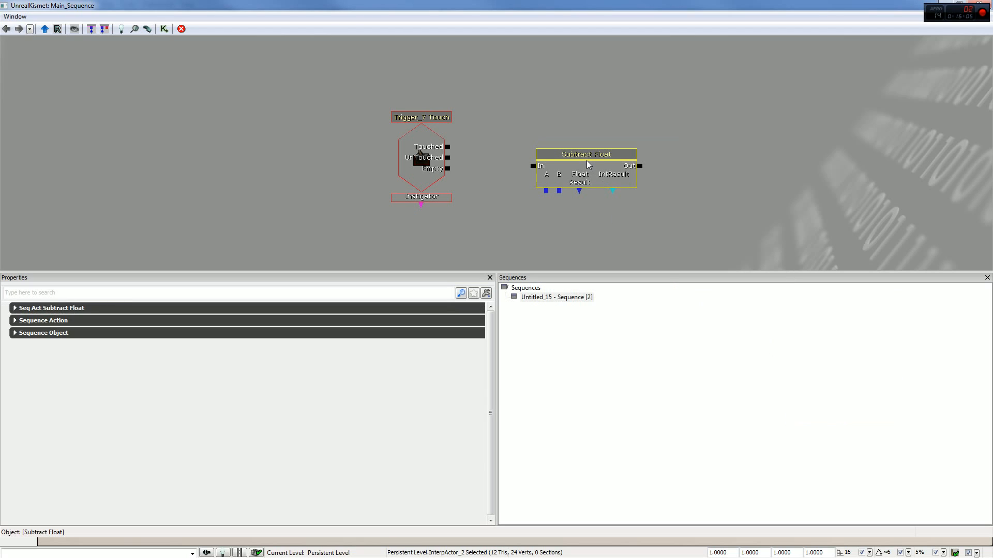
{"action": "left_click_drag", "start_coordinate": [588, 165], "coordinate": [567, 144]}
{"action": "left_click", "coordinate": [462, 153]}
{"action": "left_click_drag", "start_coordinate": [448, 146], "coordinate": [516, 148]}
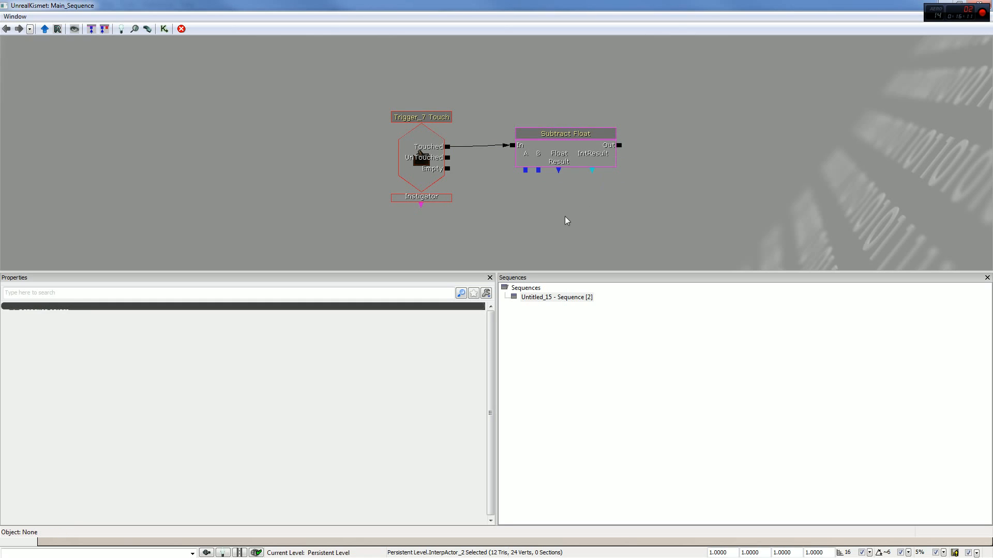
- Add a Random Float variable below the Subtract Float action and link it to the action's A input
{"action": "right_click", "coordinate": [547, 217]}
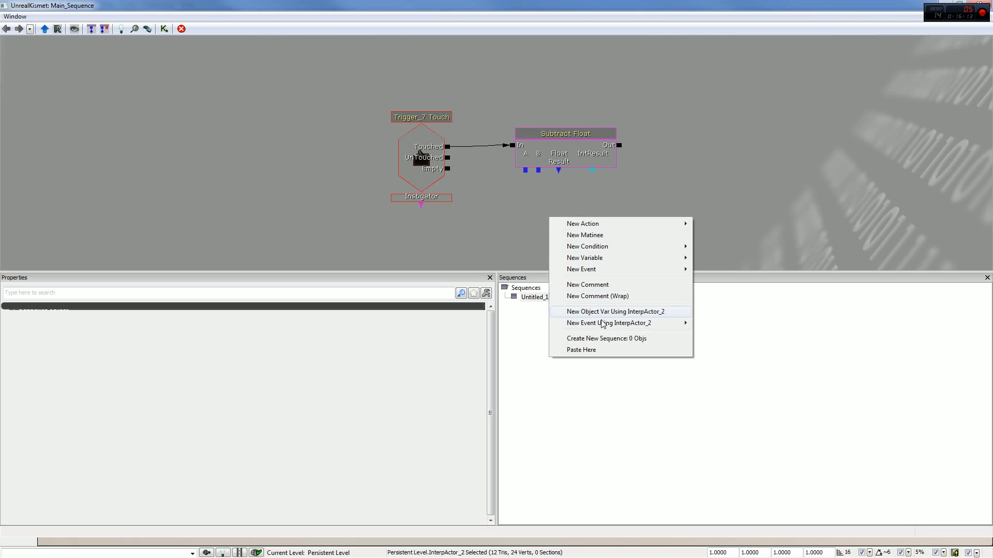
{"action": "mouse_move", "coordinate": [641, 258]}
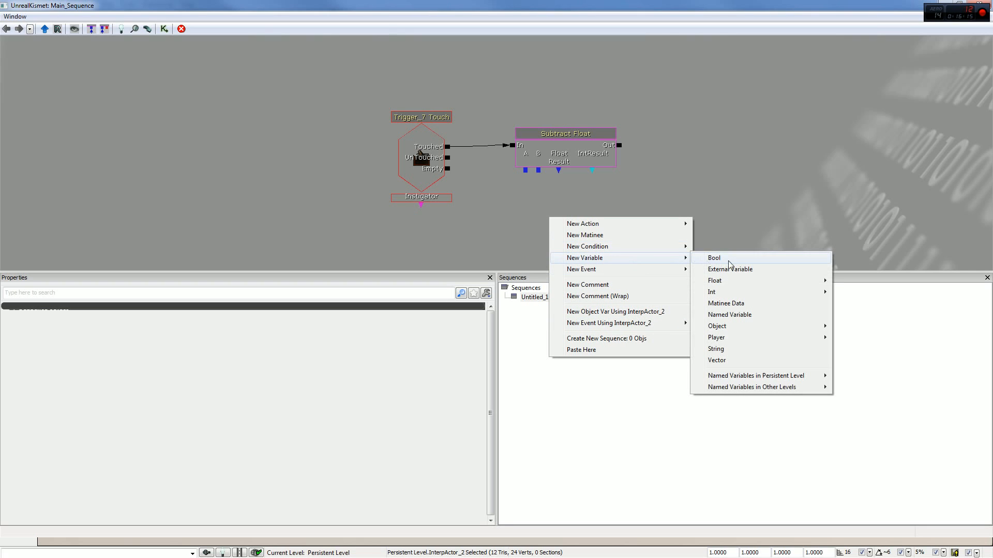
{"action": "mouse_move", "coordinate": [742, 284]}
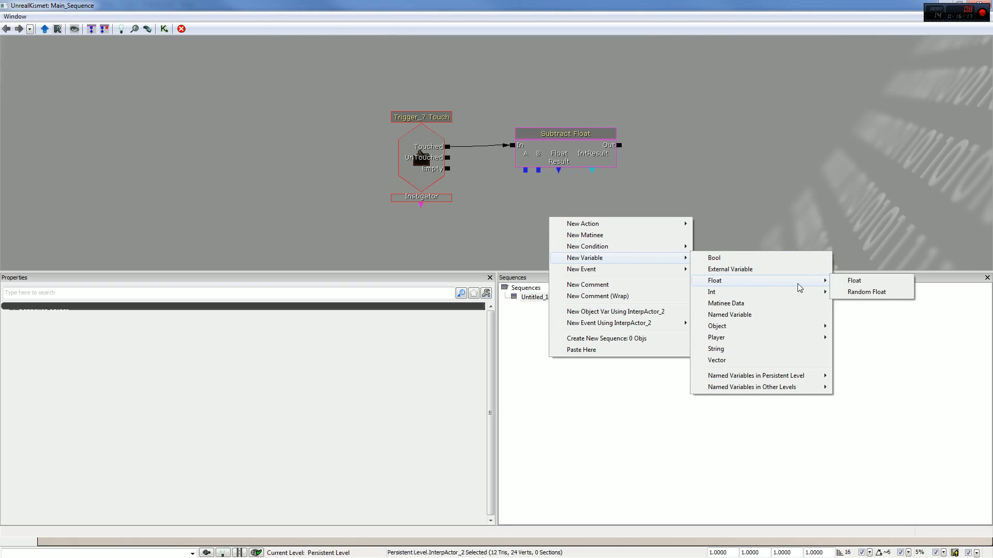
{"action": "left_click", "coordinate": [866, 291]}
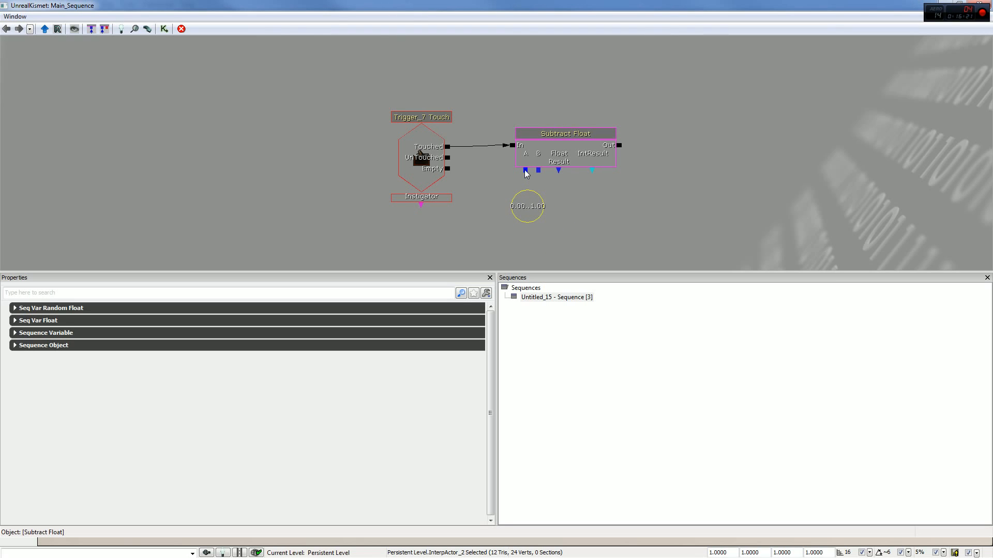
{"action": "left_click_drag", "start_coordinate": [525, 170], "coordinate": [517, 195]}
{"action": "left_click_drag", "start_coordinate": [448, 157], "coordinate": [498, 155]}
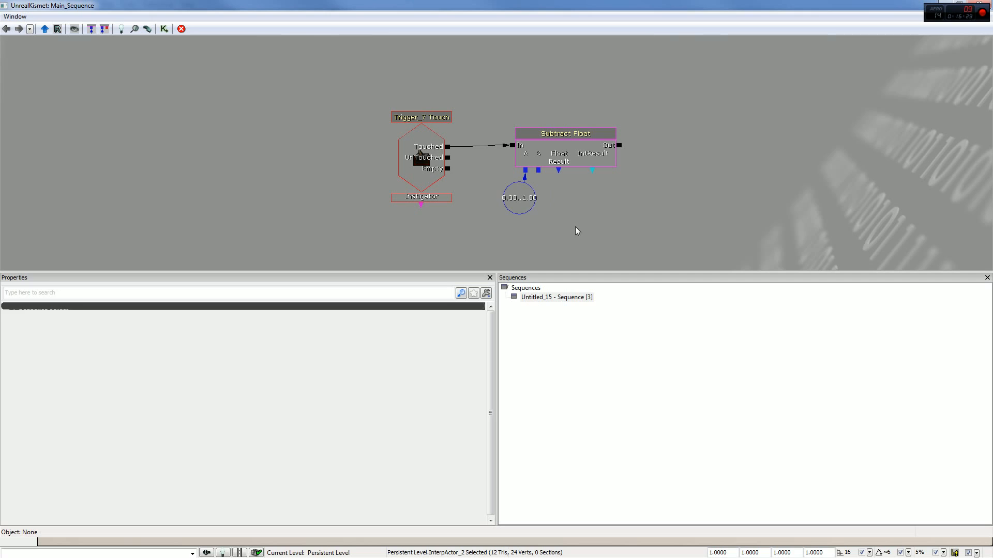
{"action": "left_click", "coordinate": [523, 201]}
{"action": "left_click_drag", "start_coordinate": [523, 200], "coordinate": [514, 201]}
{"action": "right_click", "coordinate": [545, 207]}
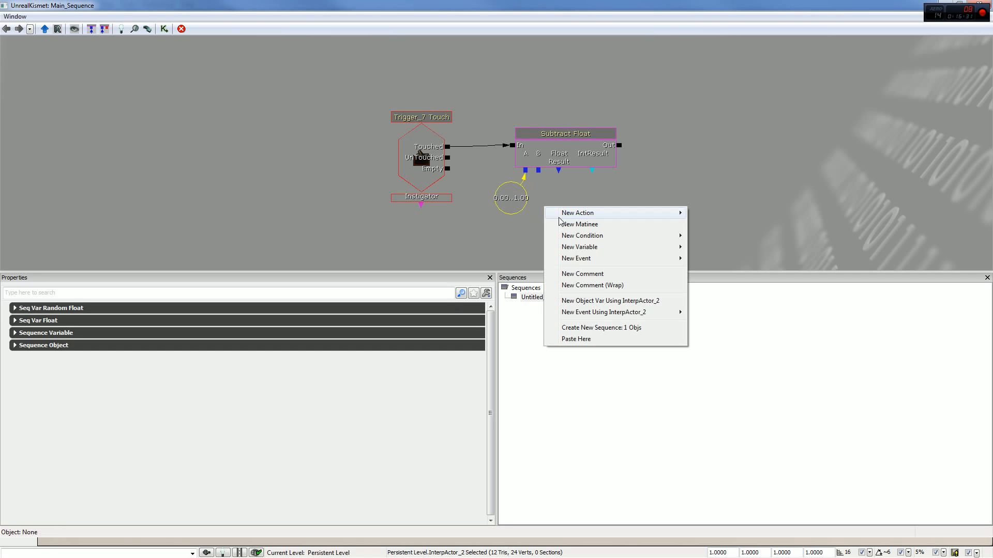
{"action": "mouse_move", "coordinate": [621, 265]}
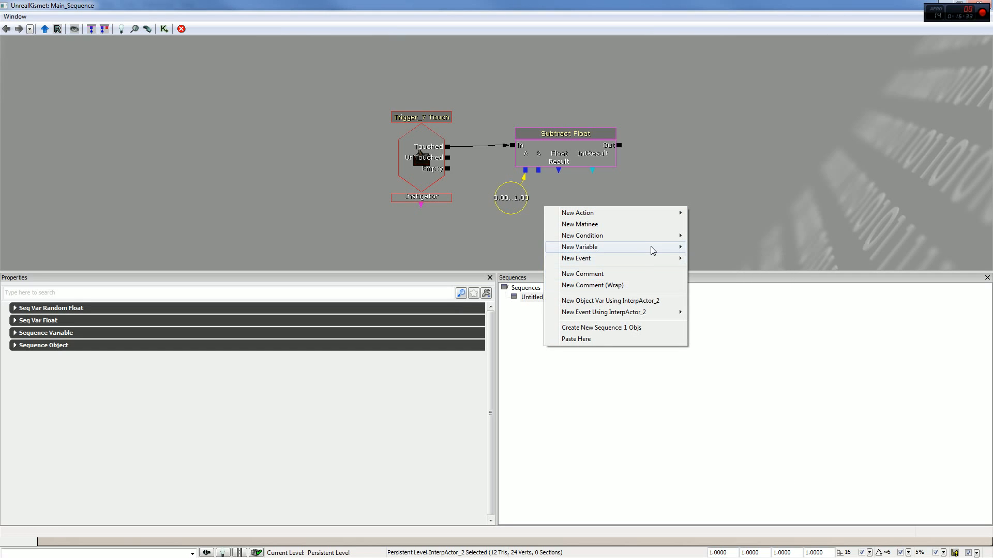
{"action": "mouse_move", "coordinate": [651, 251]}
{"action": "left_click_drag", "start_coordinate": [576, 155], "coordinate": [567, 159]}
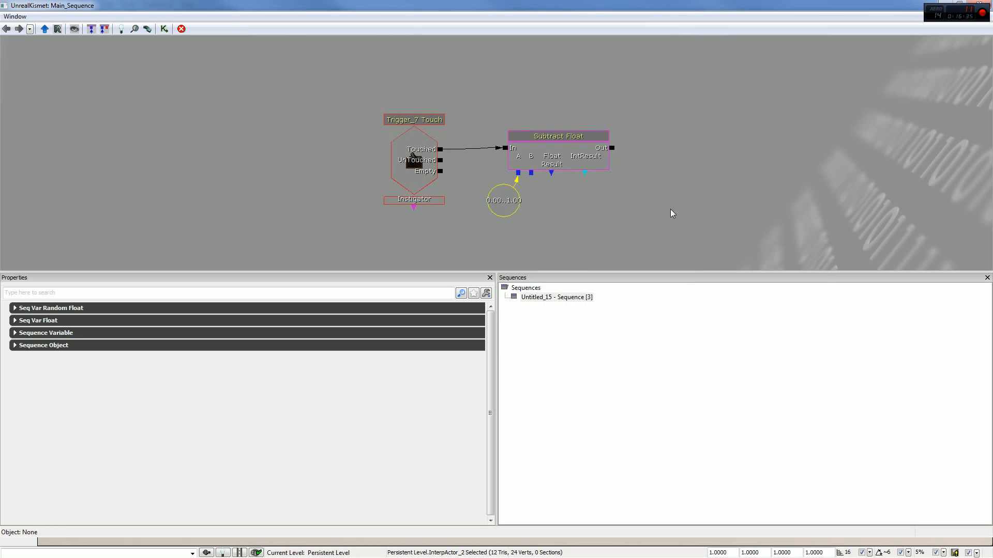
- Add a Play Announcement action from the voice and announcement actions in the empty graph area
{"action": "right_click", "coordinate": [688, 206]}
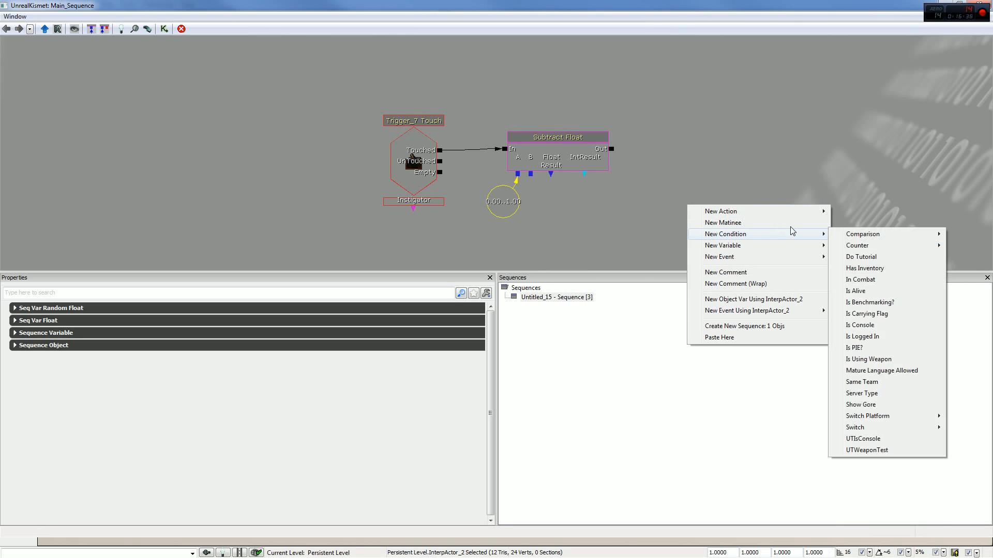
{"action": "mouse_move", "coordinate": [794, 216]}
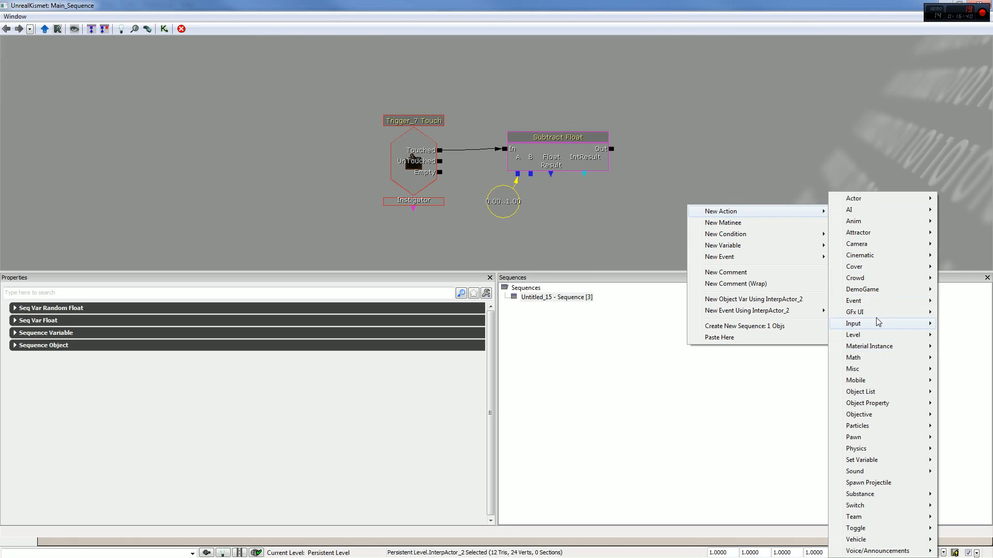
{"action": "mouse_move", "coordinate": [879, 323]}
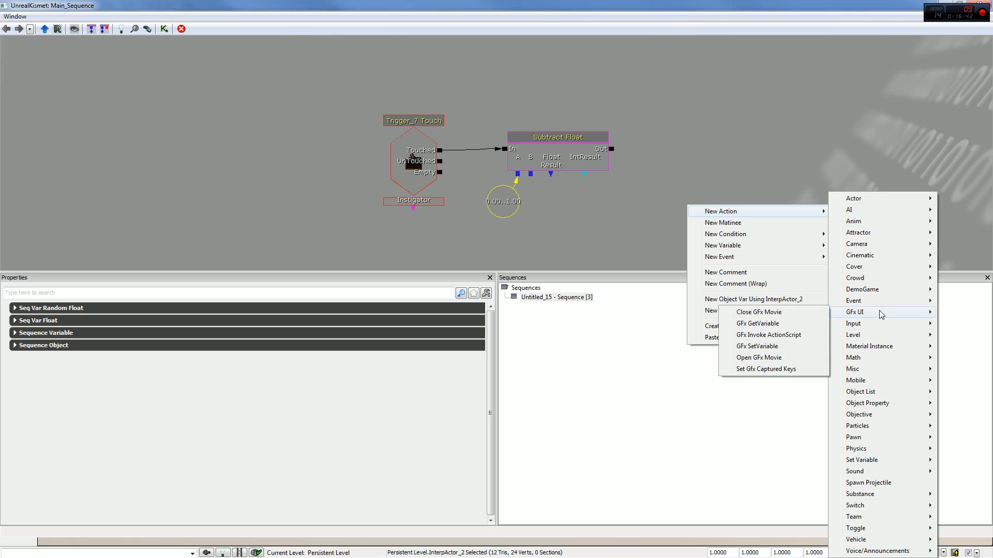
{"action": "mouse_move", "coordinate": [883, 437]}
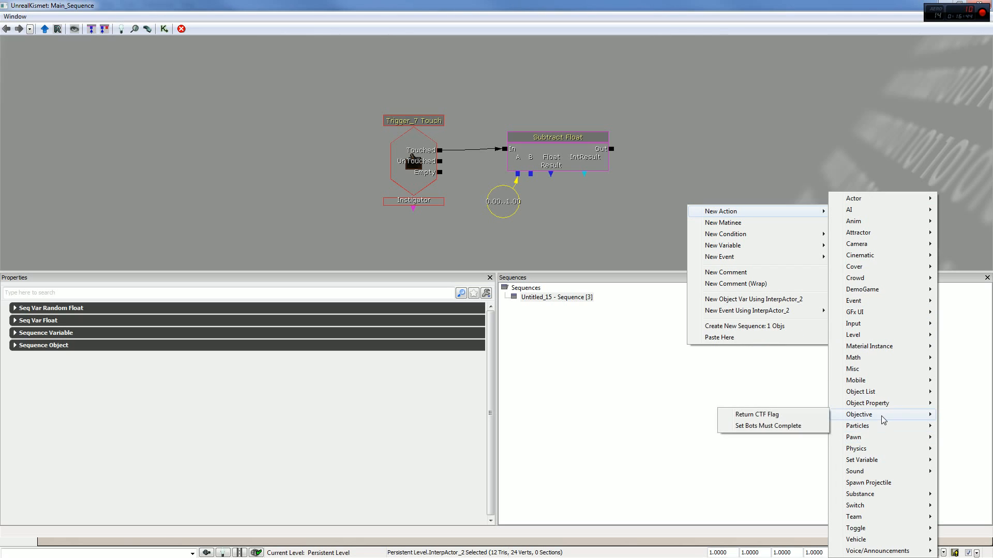
{"action": "mouse_move", "coordinate": [885, 394]}
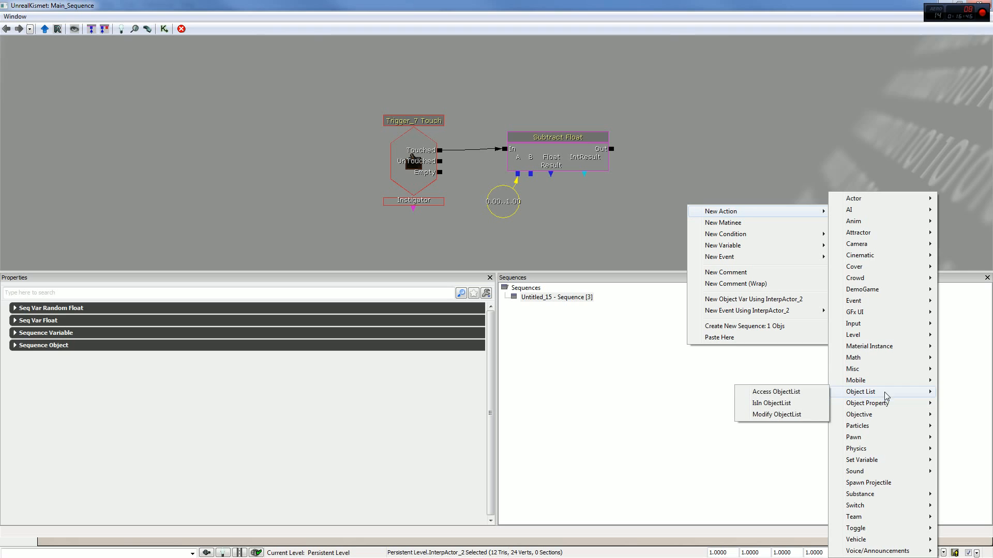
{"action": "mouse_move", "coordinate": [877, 364]}
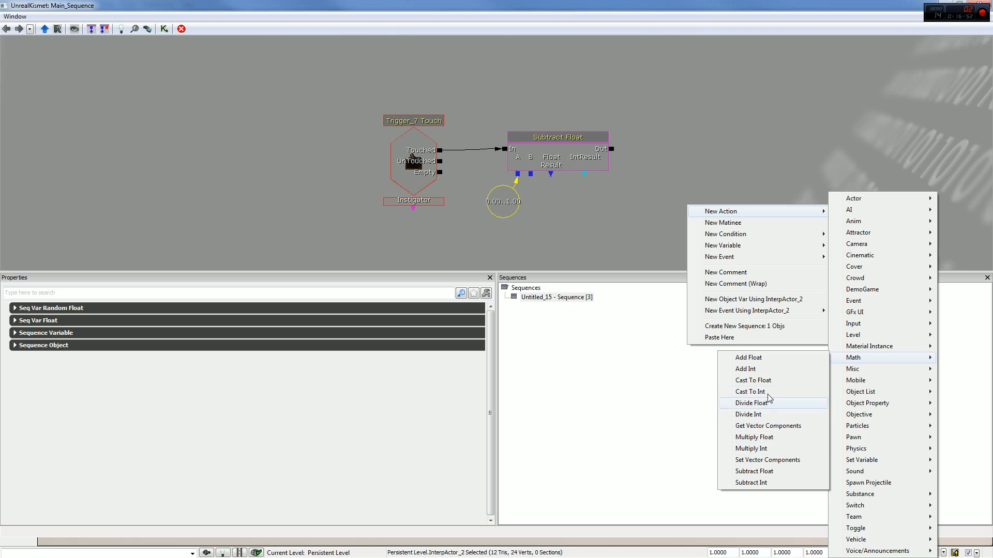
{"action": "mouse_move", "coordinate": [890, 495]}
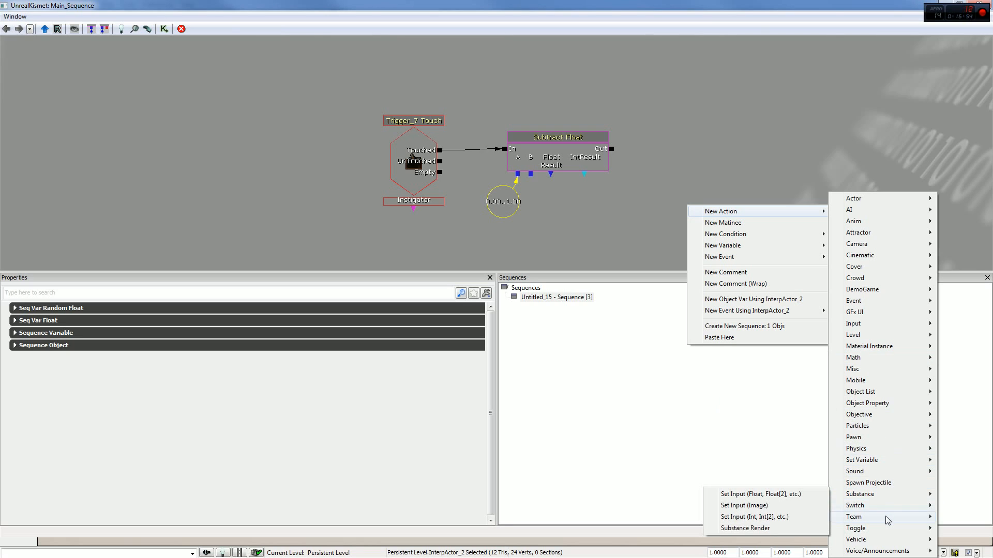
{"action": "mouse_move", "coordinate": [867, 554]}
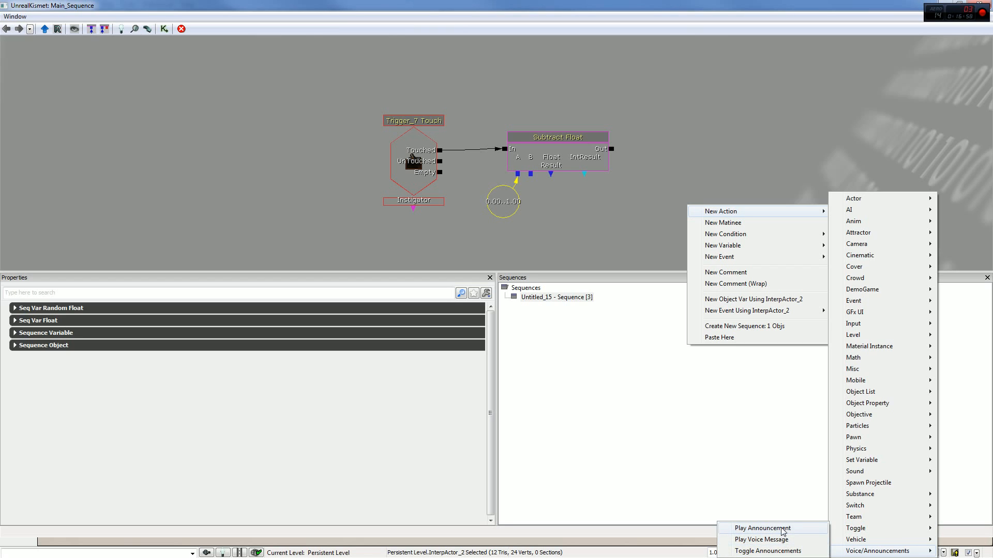
{"action": "left_click", "coordinate": [764, 529]}
- Delete the Subtract Float action and its Random Float variable
{"action": "left_click", "coordinate": [560, 140]}
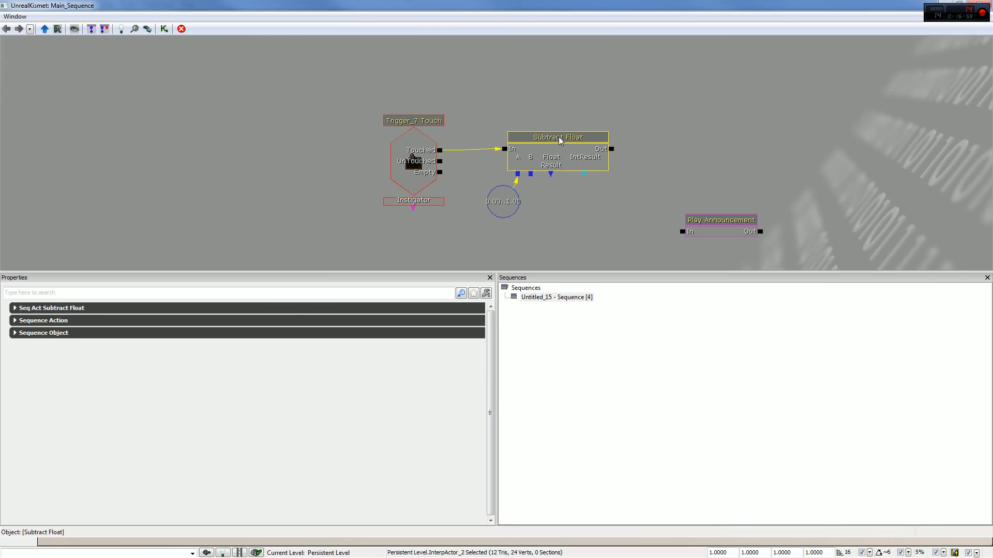
{"action": "key", "text": "Delete"}
{"action": "left_click", "coordinate": [504, 202]}
{"action": "key", "text": "Delete"}
- Place the Play Announcement action beside the Touch event and link the event's Touched output to its In input
{"action": "left_click", "coordinate": [738, 228]}
{"action": "left_click_drag", "start_coordinate": [738, 228], "coordinate": [531, 145]}
{"action": "left_click_drag", "start_coordinate": [480, 153], "coordinate": [493, 153]}
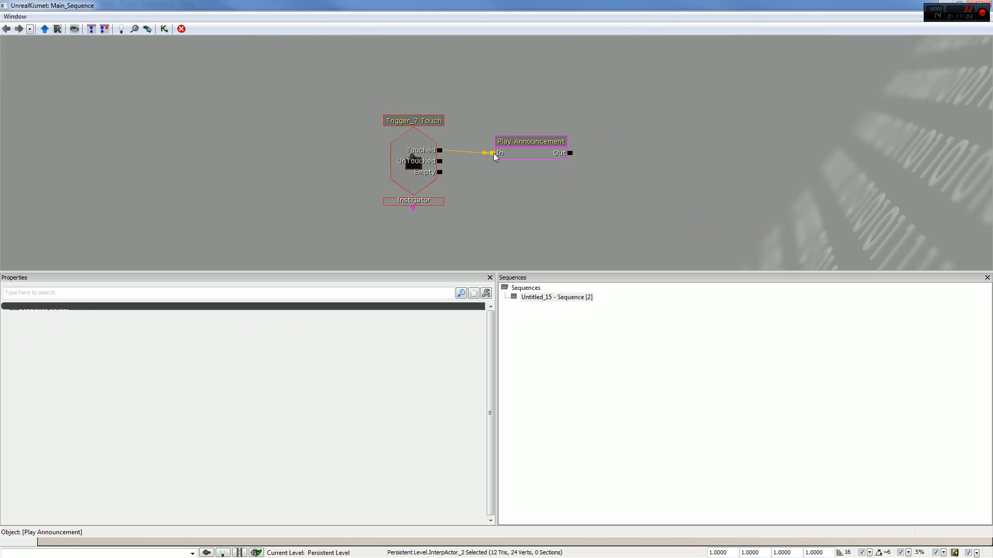
- Set the Play Announcement action's Announcement Text to "Hi there!"
{"action": "left_click", "coordinate": [273, 330]}
{"action": "left_click", "coordinate": [296, 340]}
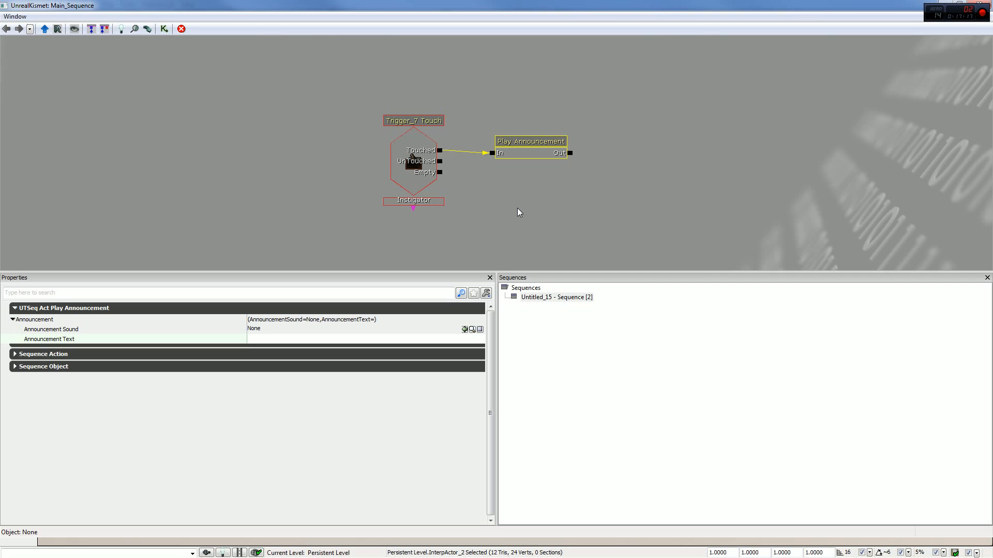
{"action": "type", "text": "Hi there!"}
- Select the A_BioRifle_FireImpactExplode01 sound wave in the Content Browser and assign it as the Announcement Sound
{"action": "left_click_drag", "start_coordinate": [505, 5], "coordinate": [560, 60]}
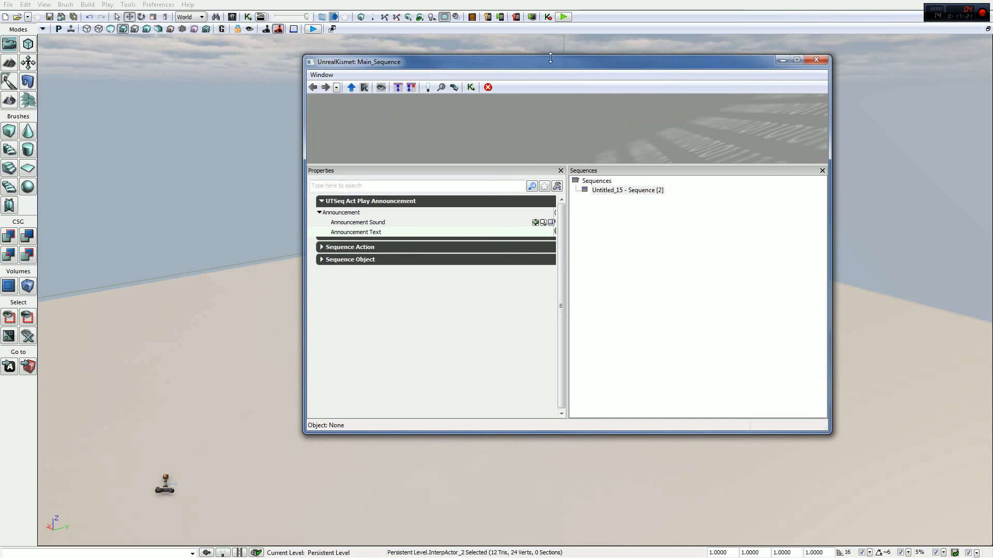
{"action": "left_click", "coordinate": [234, 20]}
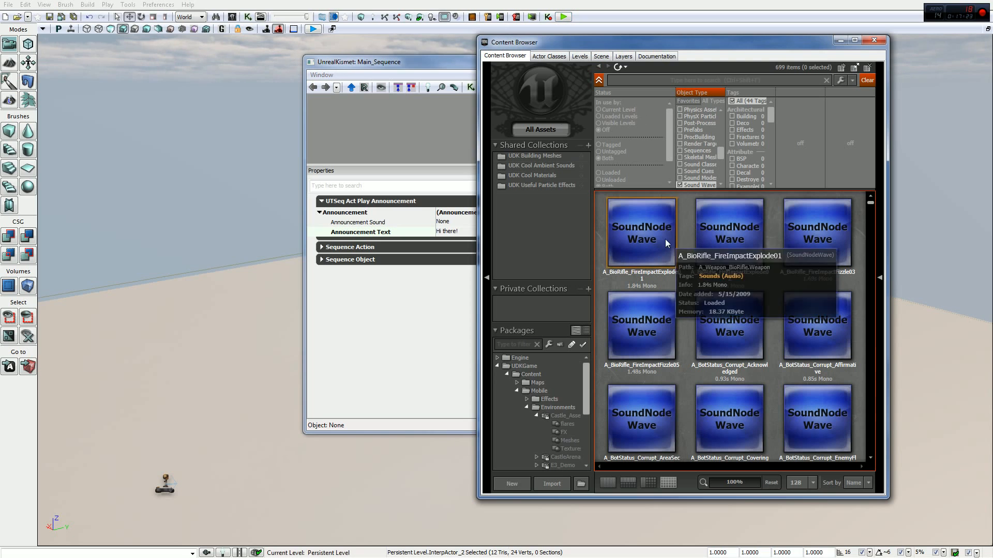
{"action": "left_click", "coordinate": [432, 68]}
{"action": "left_click_drag", "start_coordinate": [432, 67], "coordinate": [183, 54]}
{"action": "left_click", "coordinate": [285, 208]}
- Preview the level and move around the cube and trigger to test the announcement's sound and text
{"action": "left_click", "coordinate": [563, 17]}
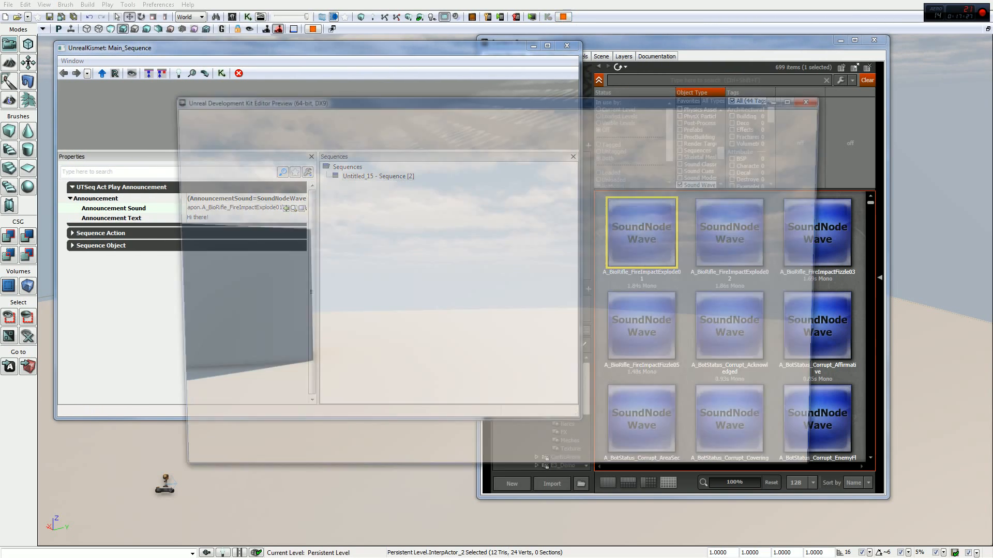
{"action": "key", "text": "w"}
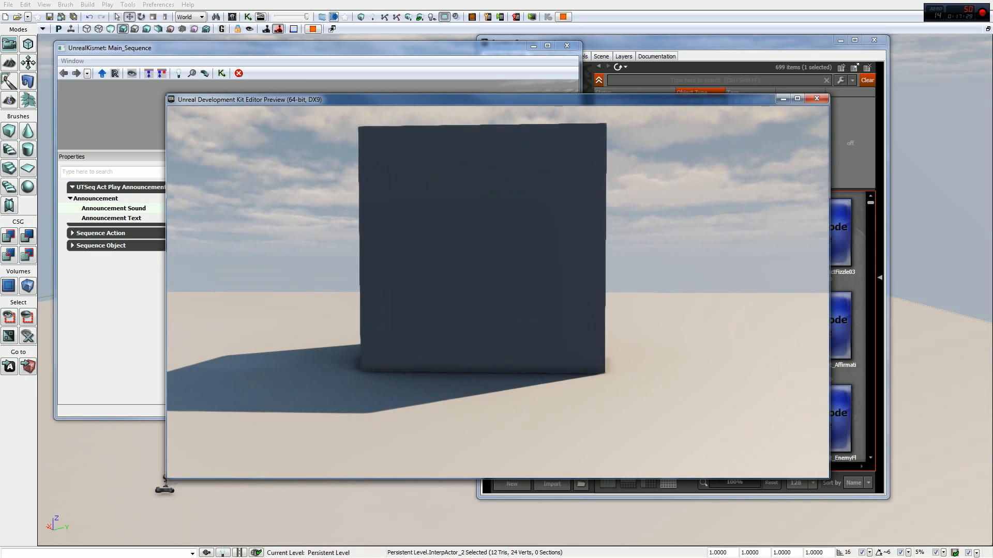
{"action": "key", "text": "w"}
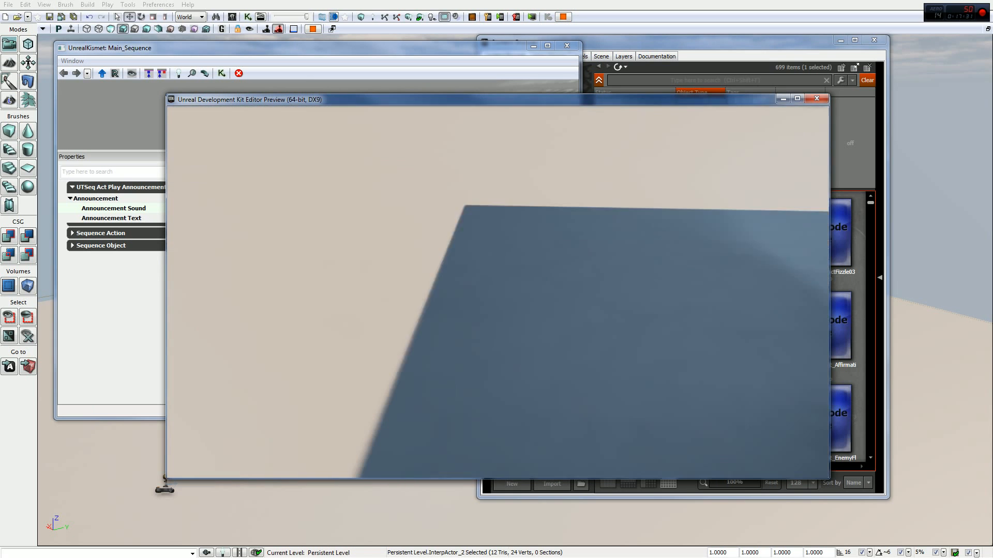
{"action": "key", "text": "space"}
{"action": "key", "text": "w"}
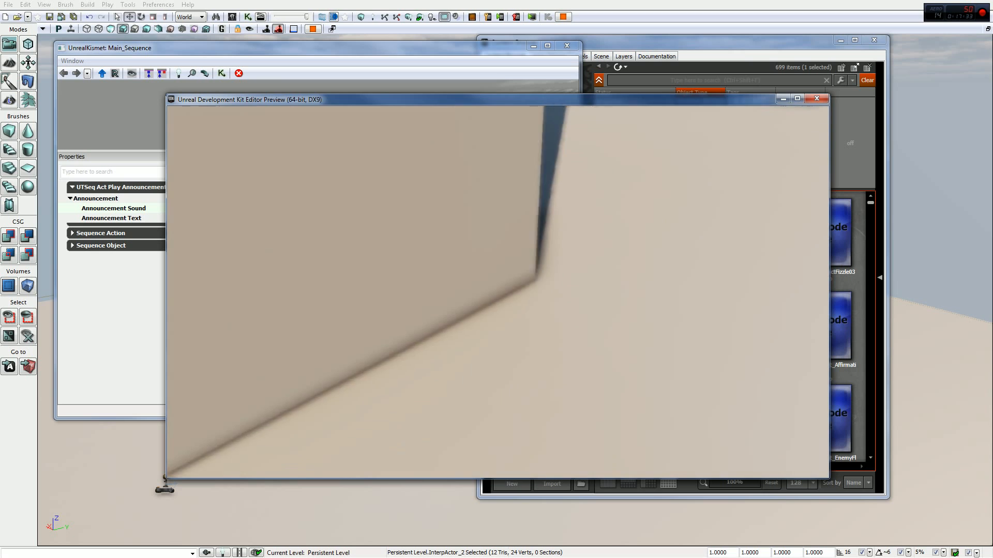
{"action": "key", "text": "Escape"}
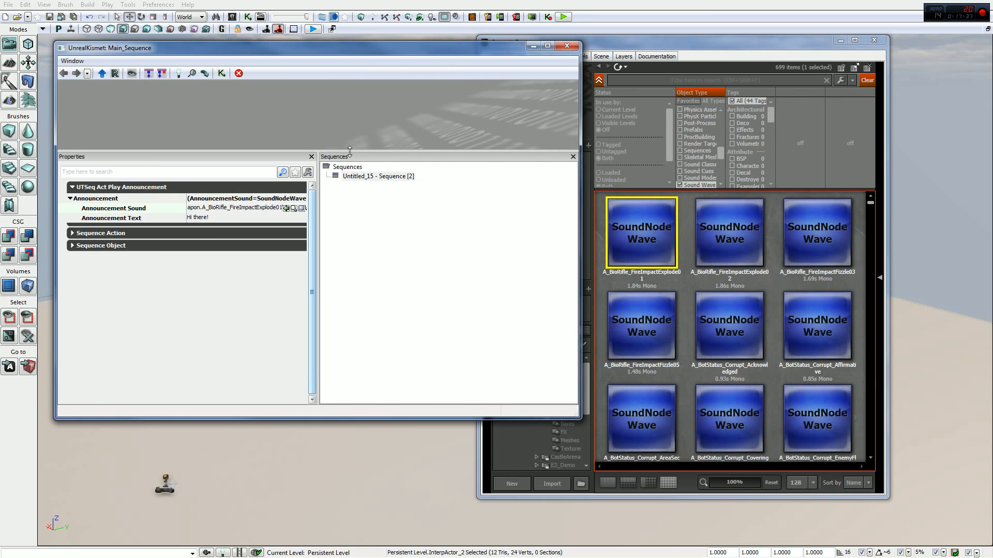
- Return to the maximized Kismet editor and set the Play Announcement action's Obj Comment to "Hi there!"
{"action": "left_click", "coordinate": [547, 50]}
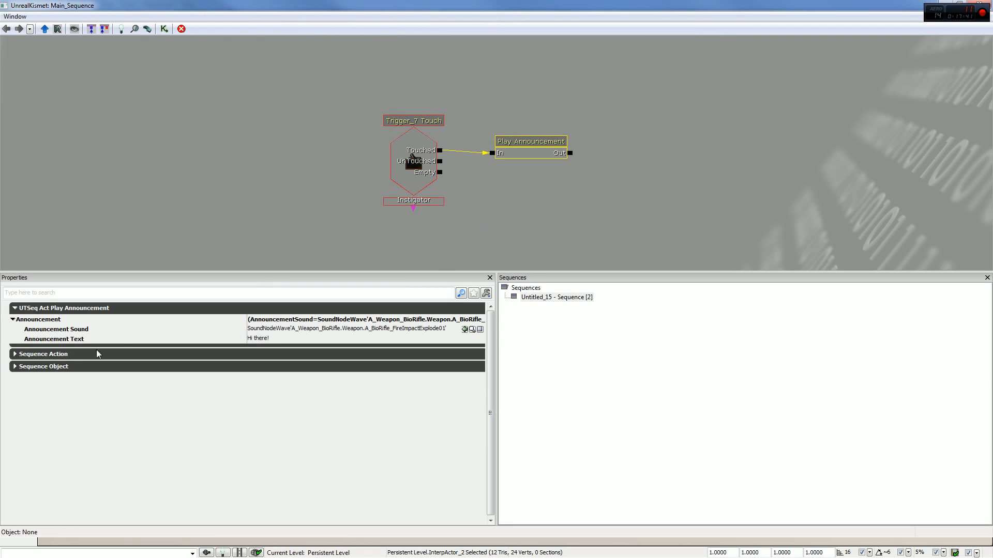
{"action": "left_click", "coordinate": [67, 354]}
{"action": "left_click", "coordinate": [140, 380]}
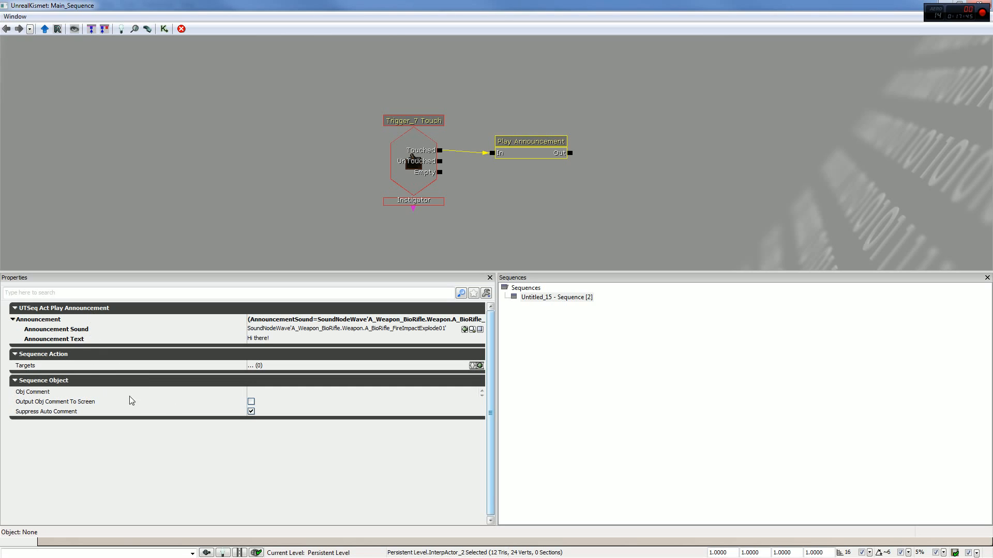
{"action": "left_click", "coordinate": [257, 394]}
{"action": "type", "text": "Hi there!"}
{"action": "key", "text": "Return"}
- Preview the level again and walk toward the cube to test the announcement with the object comment set
{"action": "left_click_drag", "start_coordinate": [895, 4], "coordinate": [856, 60]}
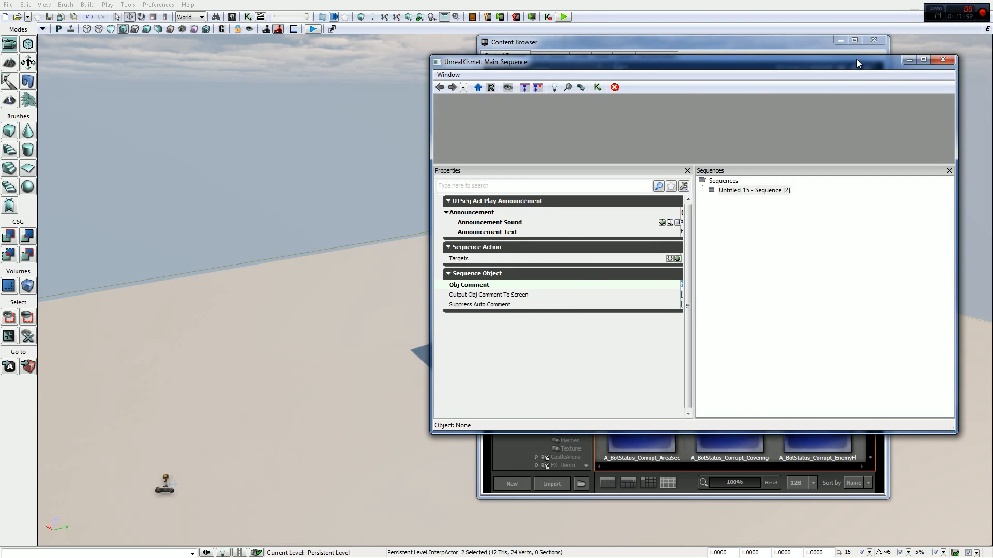
{"action": "left_click", "coordinate": [563, 16]}
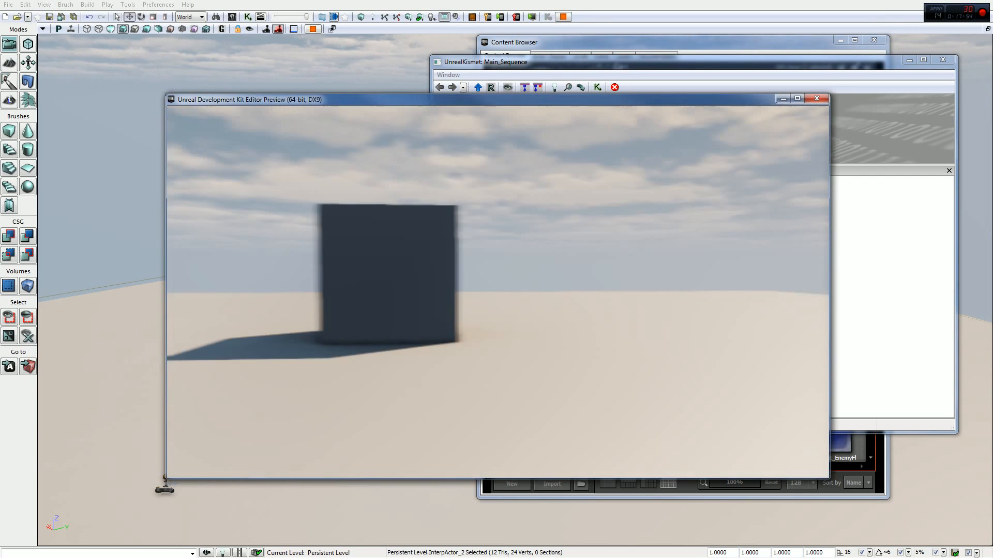
{"action": "key", "text": "w"}
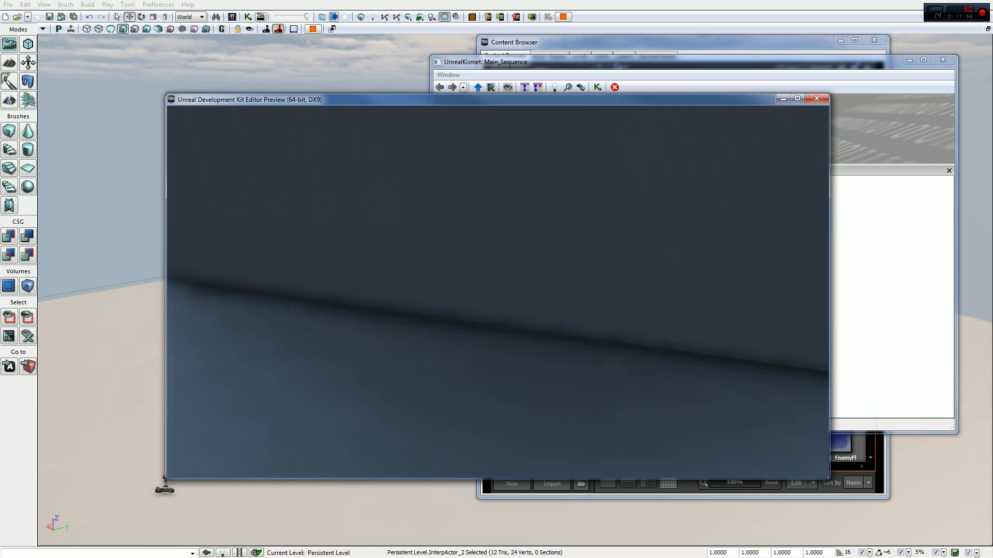
{"action": "key", "text": "Escape"}
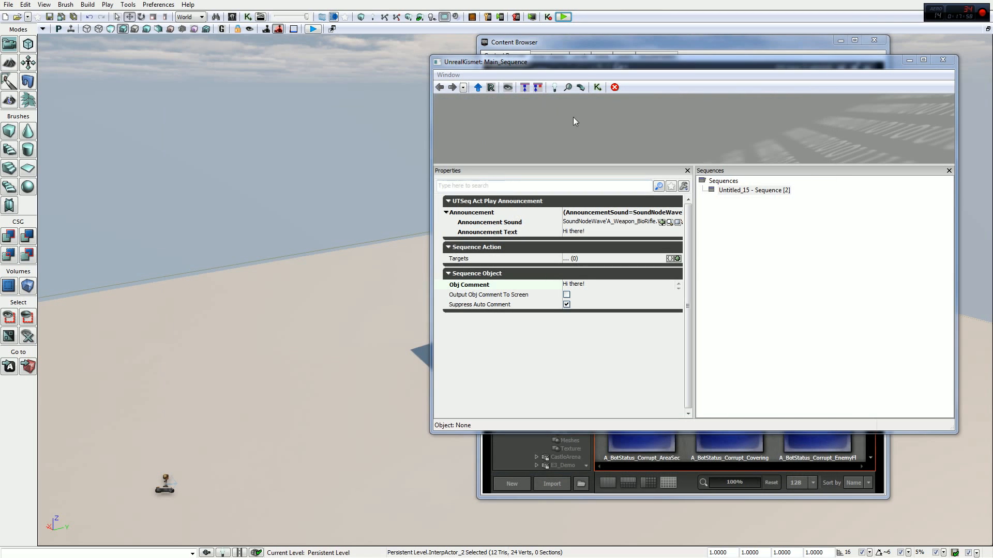
- Maximize the Kismet editor and delete the Play Announcement action, keeping only the trigger's Touch event
{"action": "left_click", "coordinate": [923, 60]}
{"action": "left_click", "coordinate": [520, 152]}
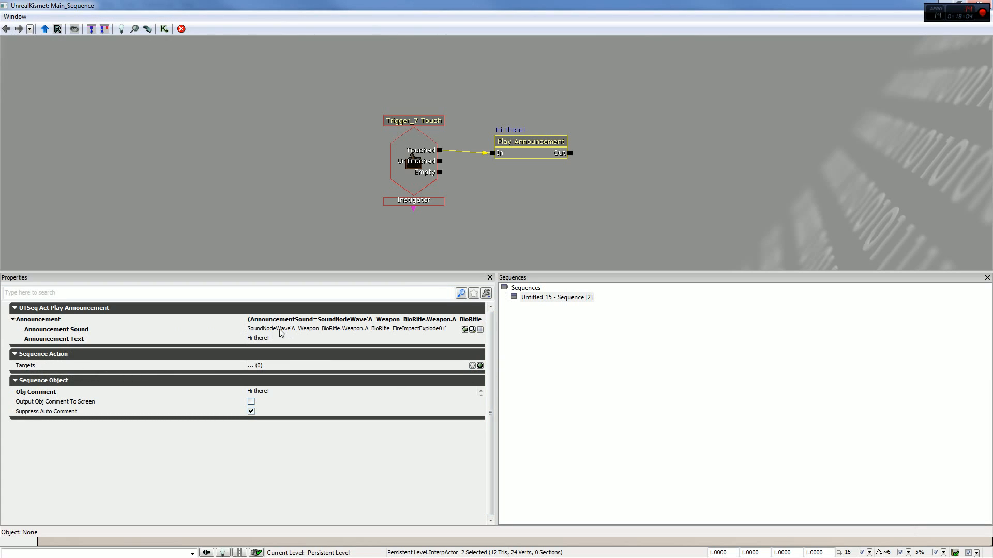
{"action": "left_click", "coordinate": [142, 329]}
{"action": "left_click", "coordinate": [507, 212]}
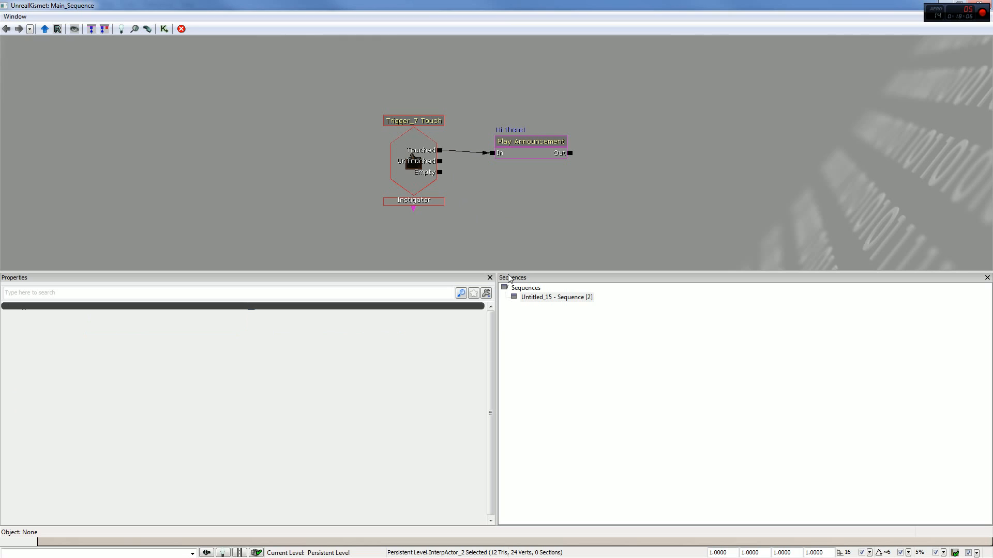
{"action": "left_click", "coordinate": [524, 155]}
{"action": "key", "text": "Delete"}
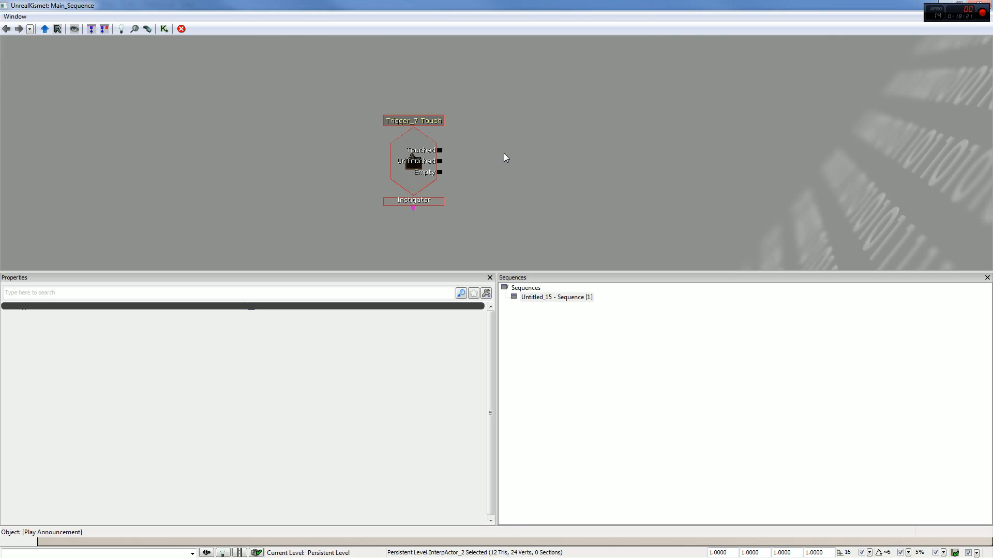
- Select the trigger in the level, and delete its Touch event from the Kismet sequence
{"action": "left_click", "coordinate": [416, 142]}
{"action": "left_click_drag", "start_coordinate": [390, 5], "coordinate": [781, 53]}
{"action": "mouse_move", "coordinate": [490, 264]}
{"action": "right_mouse_down"}
{"action": "mouse_move", "coordinate": [509, 315]}
{"action": "mouse_move", "coordinate": [504, 281]}
{"action": "mouse_move", "coordinate": [483, 259]}
{"action": "right_mouse_up"}
{"action": "left_click", "coordinate": [427, 282]}
{"action": "right_click_drag", "start_coordinate": [427, 282], "coordinate": [486, 163]}
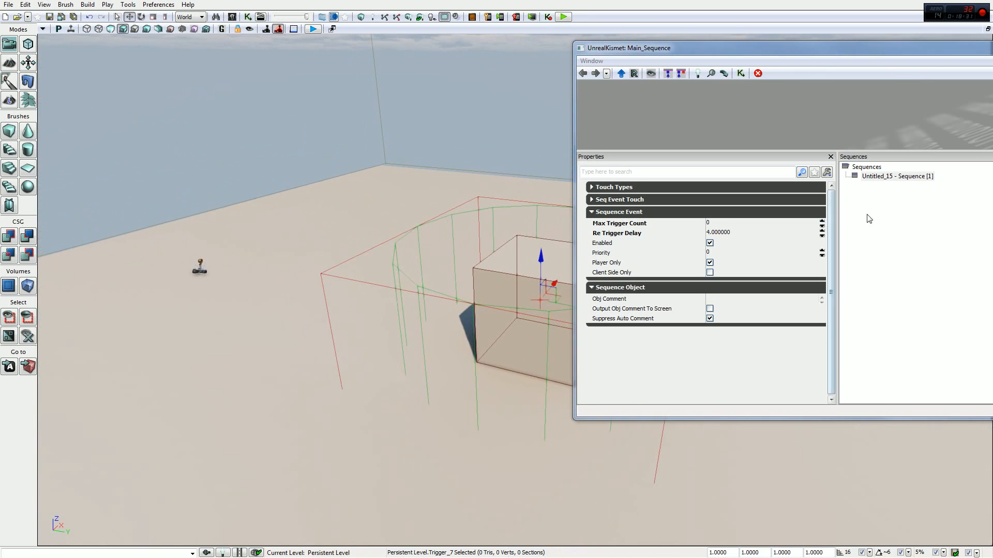
{"action": "double_click", "coordinate": [735, 48]}
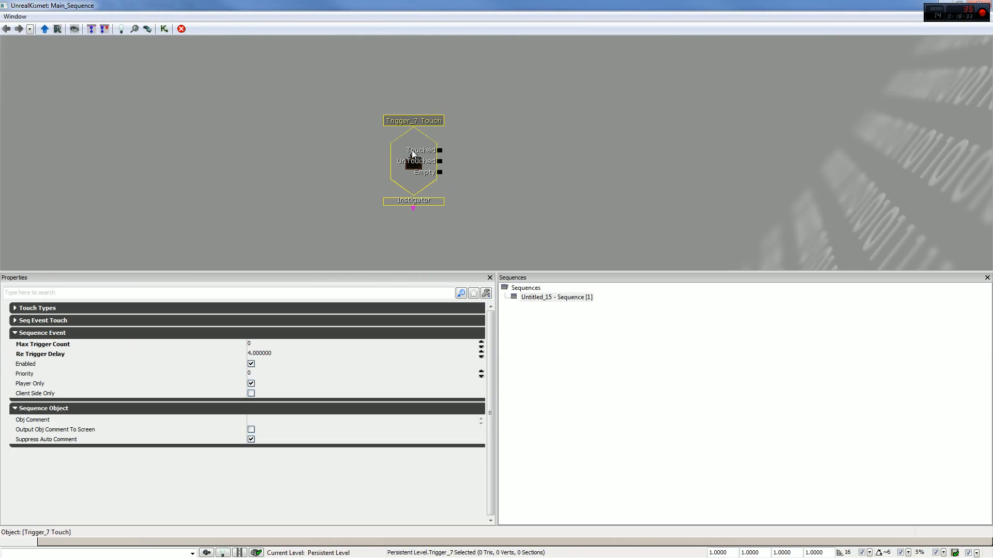
{"action": "key", "text": "Delete"}
- Create a Used event from the selected trigger and place it in the left part of the Kismet graph
{"action": "right_click", "coordinate": [421, 154]}
{"action": "mouse_move", "coordinate": [526, 249]}
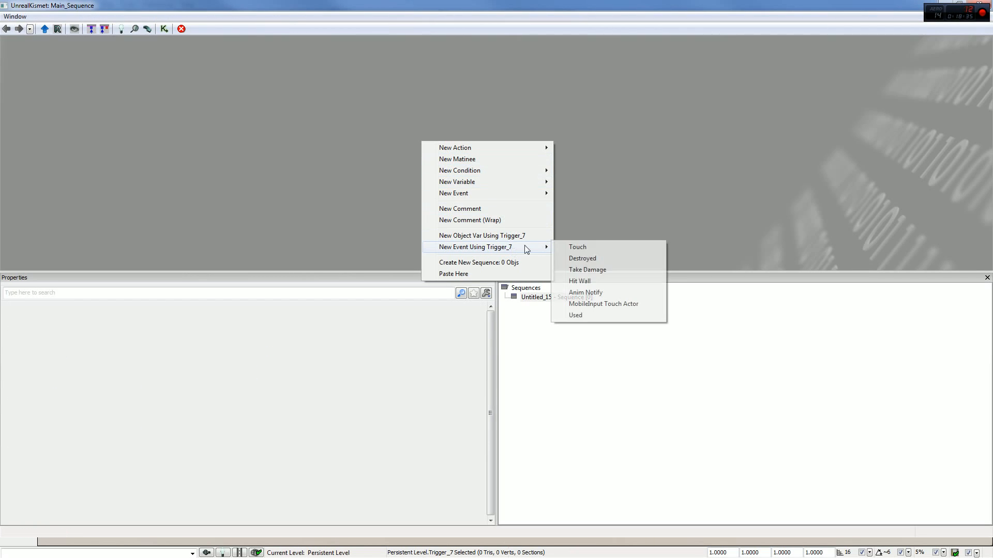
{"action": "left_click", "coordinate": [602, 315]}
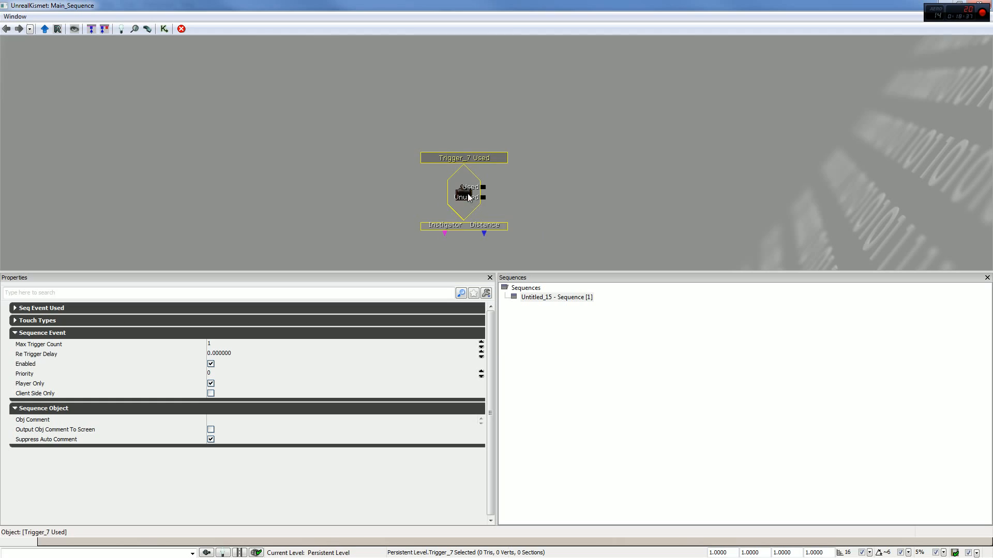
{"action": "left_click_drag", "start_coordinate": [468, 196], "coordinate": [310, 172]}
{"action": "left_click", "coordinate": [424, 178]}
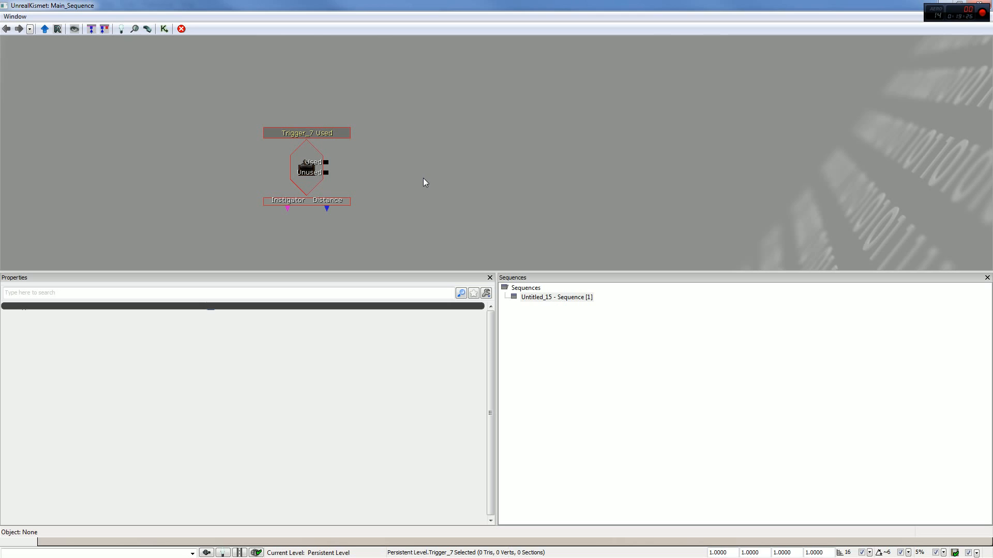
- Browse the available Kismet conditions, events and actions, try a Camera Shake action beside the Used event, and delete it
{"action": "right_click", "coordinate": [415, 160]}
{"action": "mouse_move", "coordinate": [486, 188]}
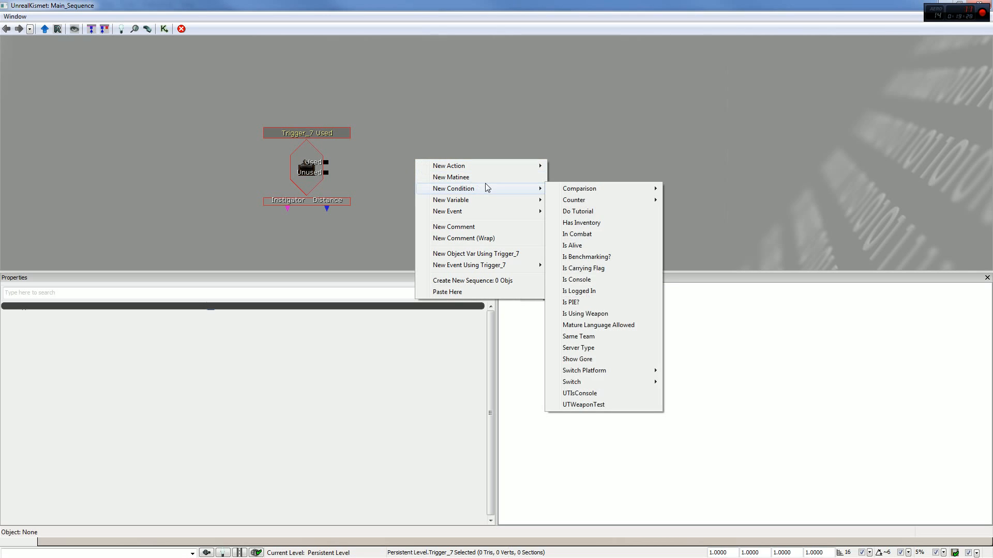
{"action": "mouse_move", "coordinate": [541, 216]}
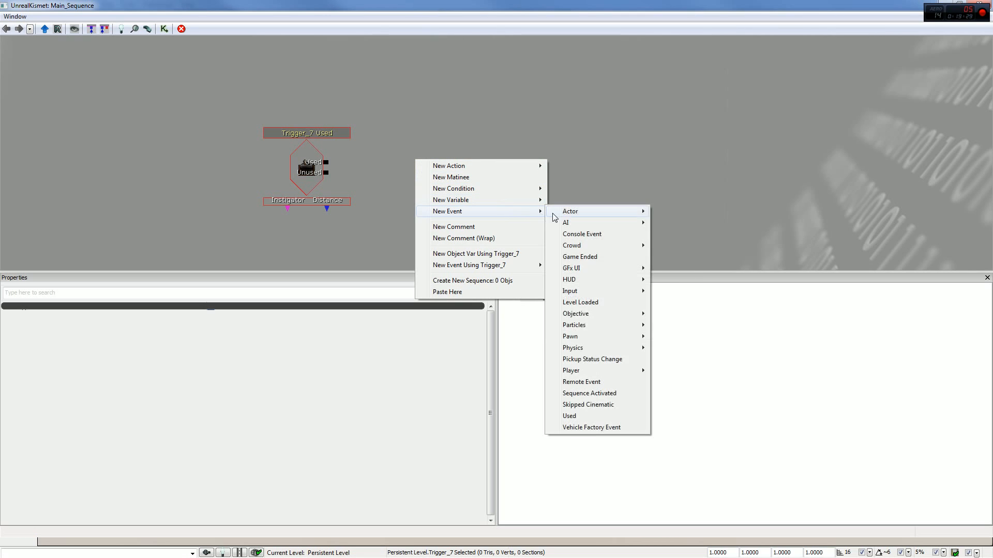
{"action": "mouse_move", "coordinate": [505, 165]}
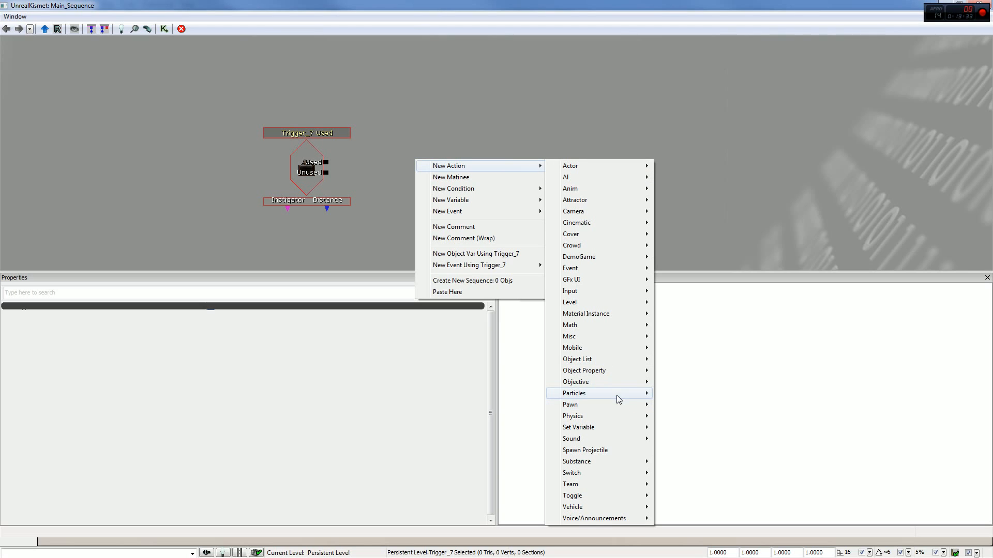
{"action": "mouse_move", "coordinate": [633, 394]}
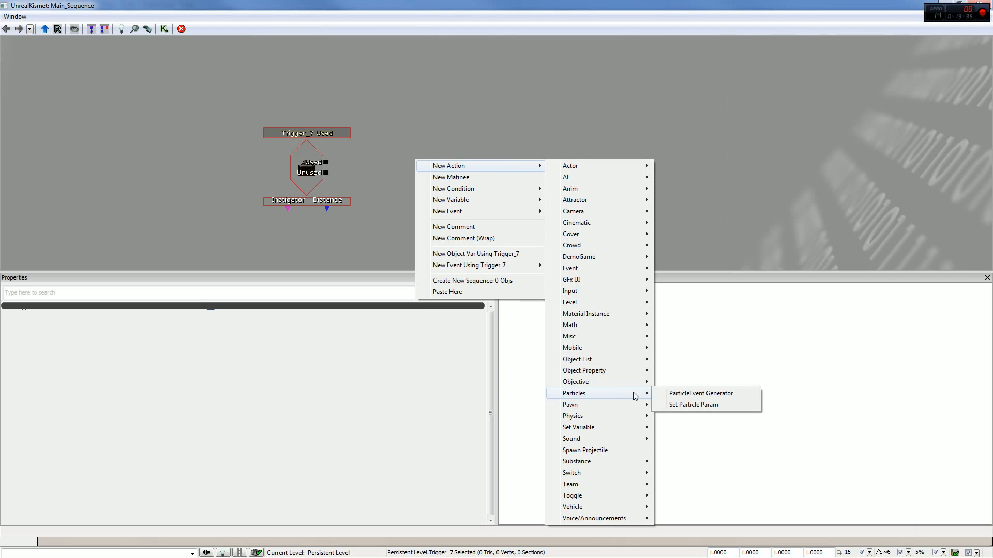
{"action": "mouse_move", "coordinate": [630, 311]}
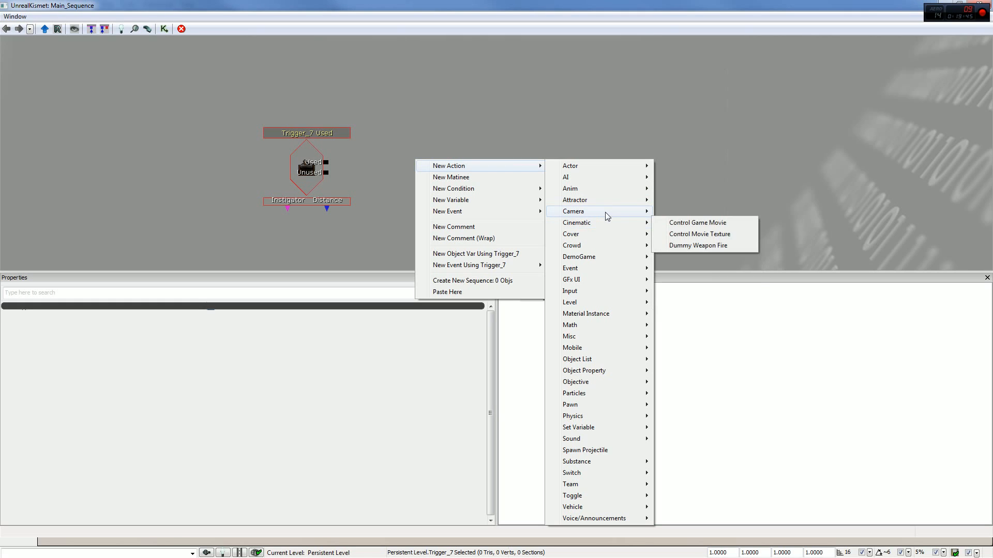
{"action": "mouse_move", "coordinate": [605, 212]}
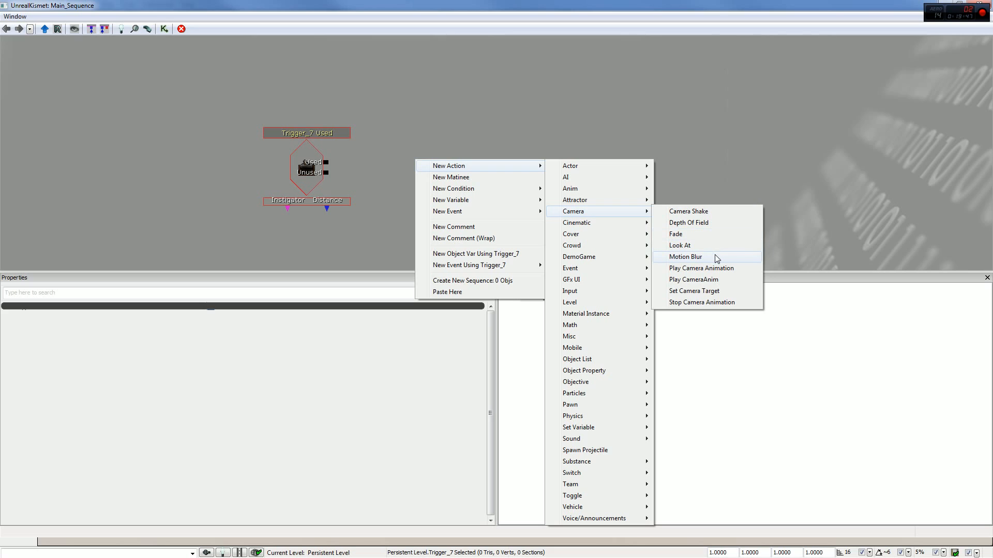
{"action": "left_click", "coordinate": [709, 213]}
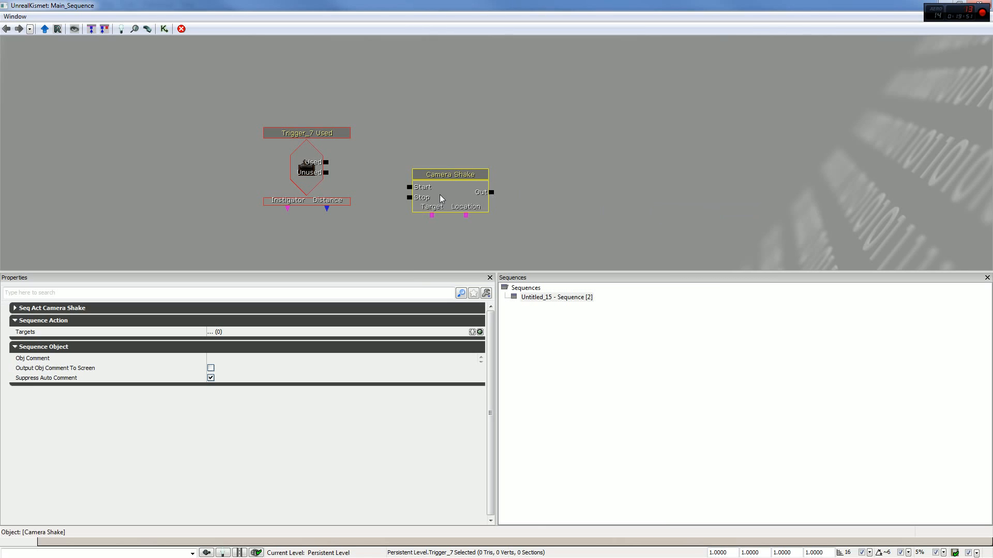
{"action": "key", "text": "Delete"}
- Add a new Matinee beside the Used event, select the cube in the level, and close Kismet
{"action": "right_click", "coordinate": [403, 137]}
{"action": "left_click", "coordinate": [457, 157]}
{"action": "left_click_drag", "start_coordinate": [544, 2], "coordinate": [291, 85]}
{"action": "left_click", "coordinate": [584, 274]}
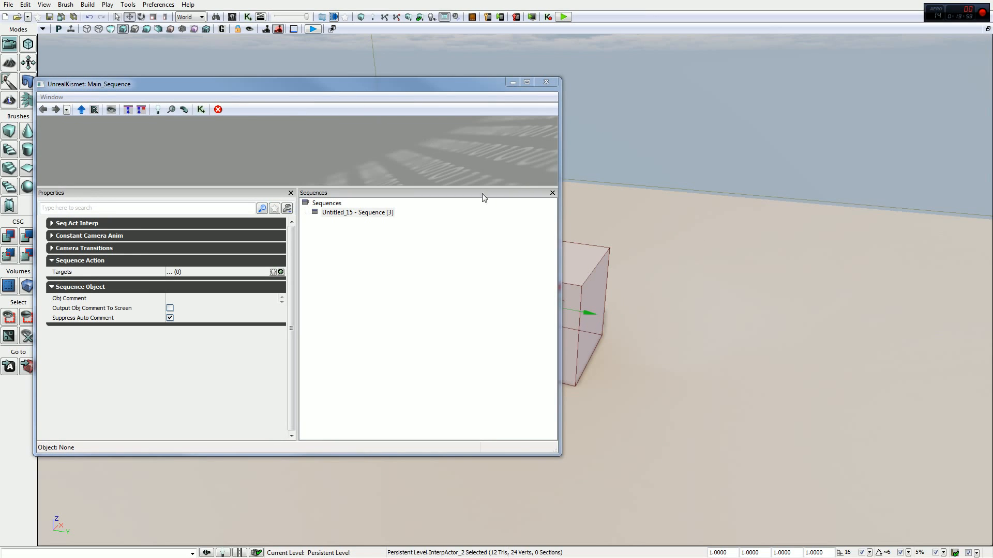
{"action": "left_click", "coordinate": [542, 82]}
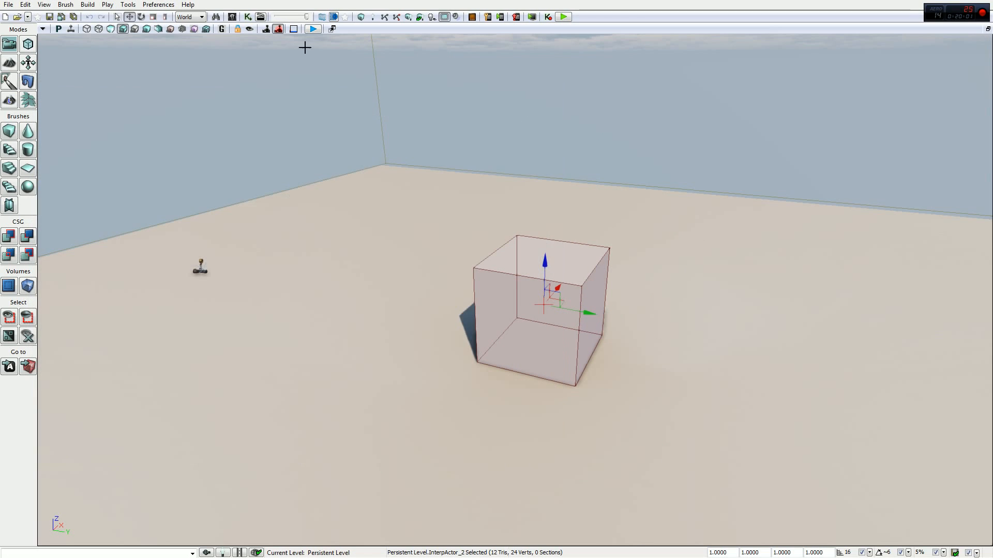
- Open the new Matinee and add a group named Temp for the selected cube
{"action": "left_click", "coordinate": [260, 17]}
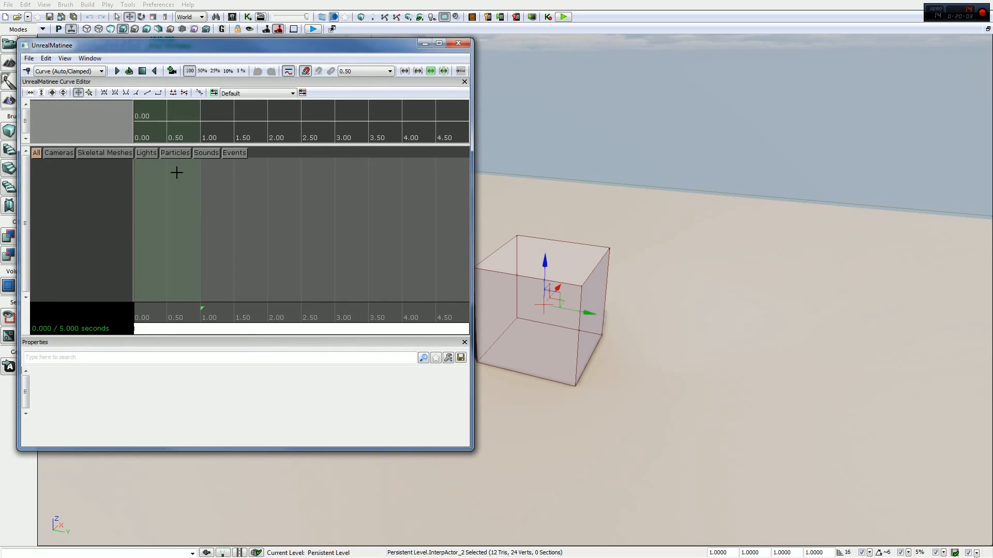
{"action": "right_click", "coordinate": [53, 167]}
{"action": "left_click", "coordinate": [120, 203]}
{"action": "type", "text": "Temp"}
{"action": "left_click", "coordinate": [550, 319]}
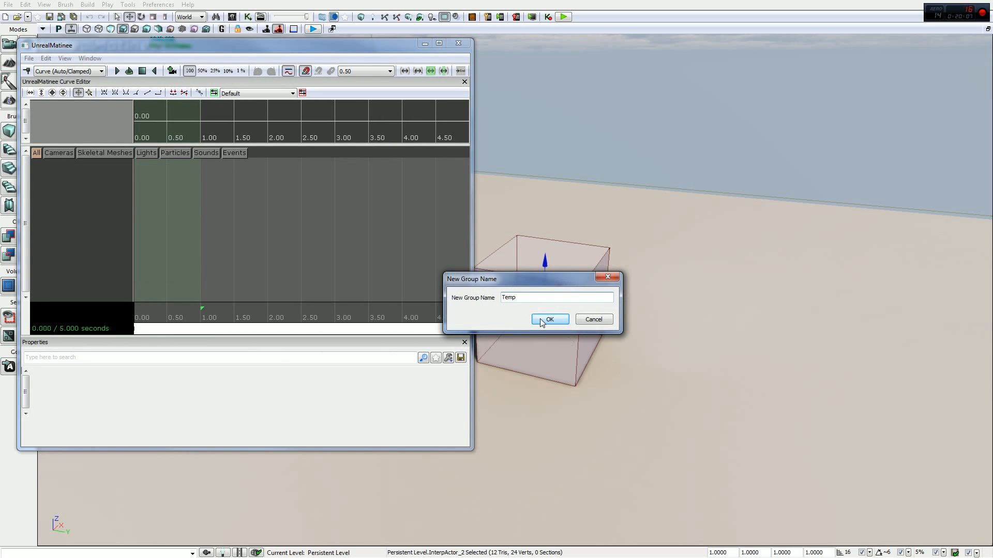
- Add a movement track to the Temp group, key it at 4.5 seconds with the cube raised well above the floor, and close Matinee
{"action": "right_click", "coordinate": [89, 163]}
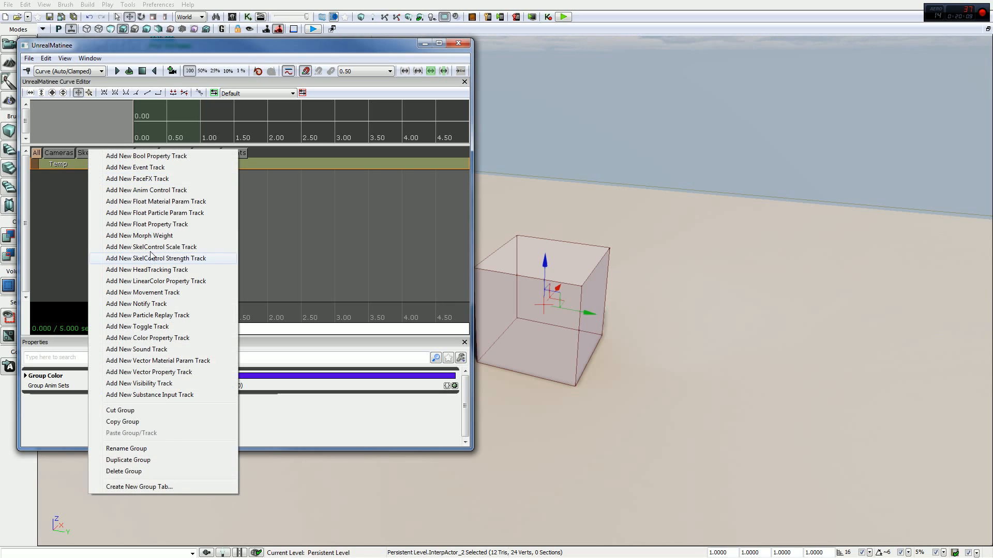
{"action": "left_click", "coordinate": [155, 293]}
{"action": "left_click_drag", "start_coordinate": [448, 313], "coordinate": [436, 311]}
{"action": "key", "text": "Return"}
{"action": "left_click_drag", "start_coordinate": [541, 273], "coordinate": [570, 59]}
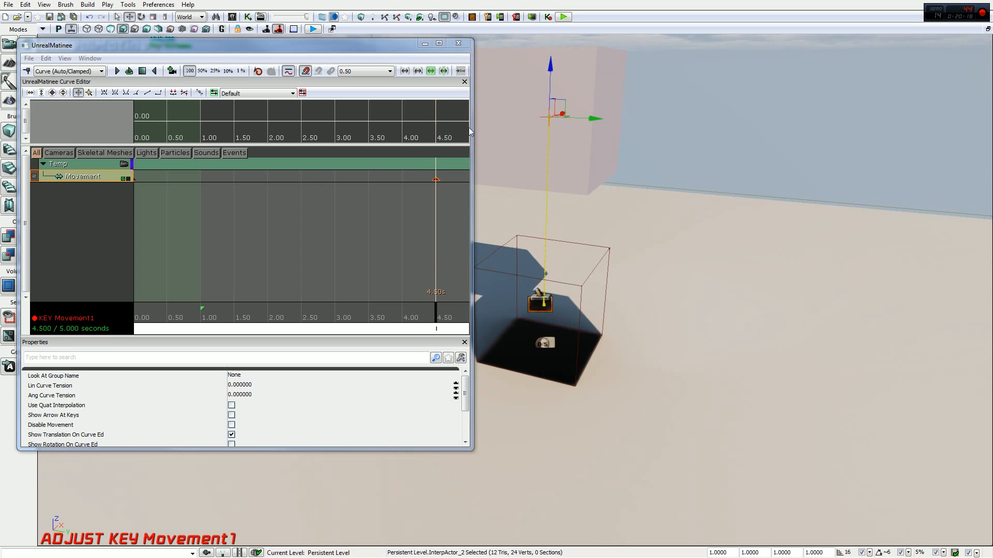
{"action": "left_click", "coordinate": [458, 43]}
- Reopen Kismet maximized and connect the trigger's Used output to the Matinee's Play input
{"action": "left_click", "coordinate": [248, 17]}
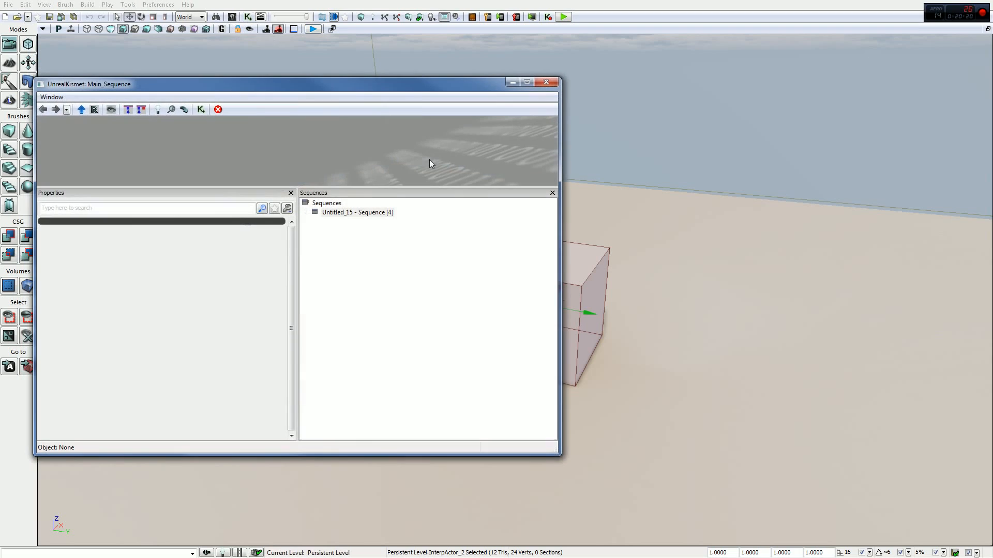
{"action": "left_click", "coordinate": [527, 82]}
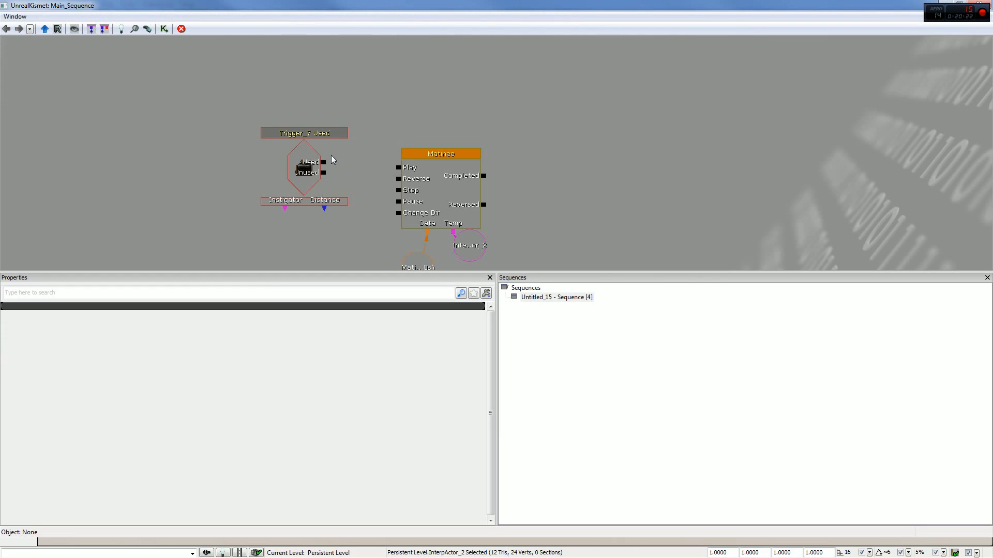
{"action": "left_click_drag", "start_coordinate": [323, 162], "coordinate": [389, 174]}
- Close Kismet and preview the level, walking up to the cube to test the Used event, and end the preview
{"action": "left_click", "coordinate": [973, 5]}
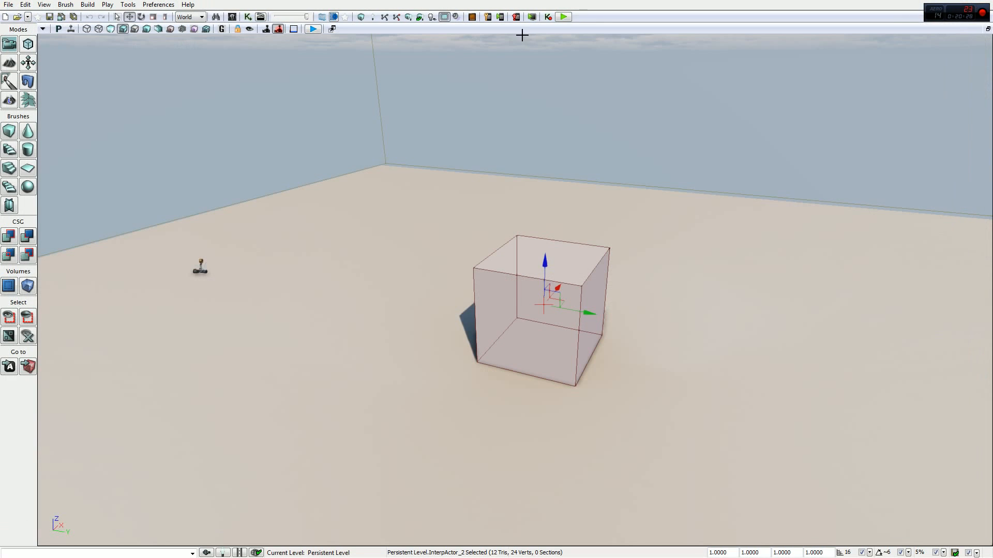
{"action": "left_click", "coordinate": [563, 16]}
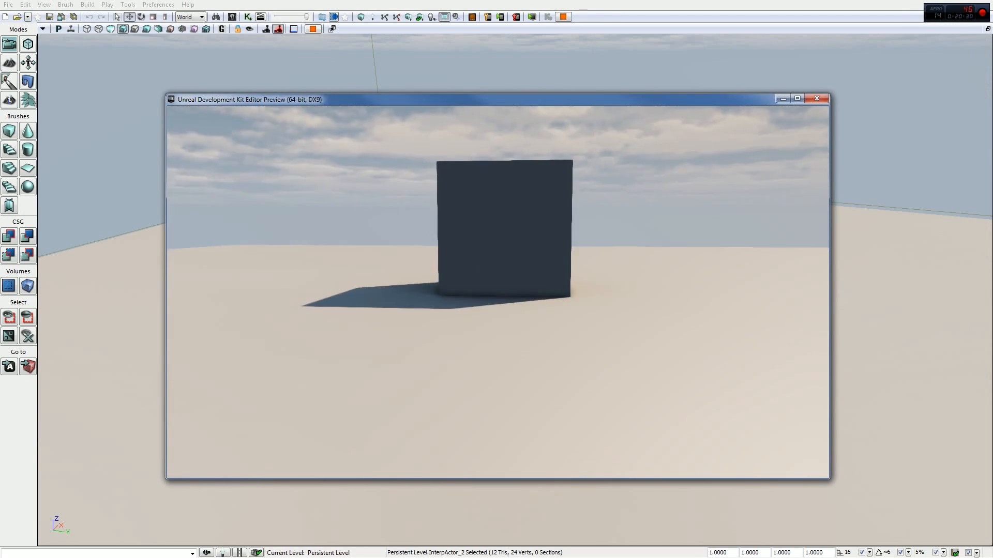
{"action": "key", "text": "w"}
{"action": "key", "text": "w"}
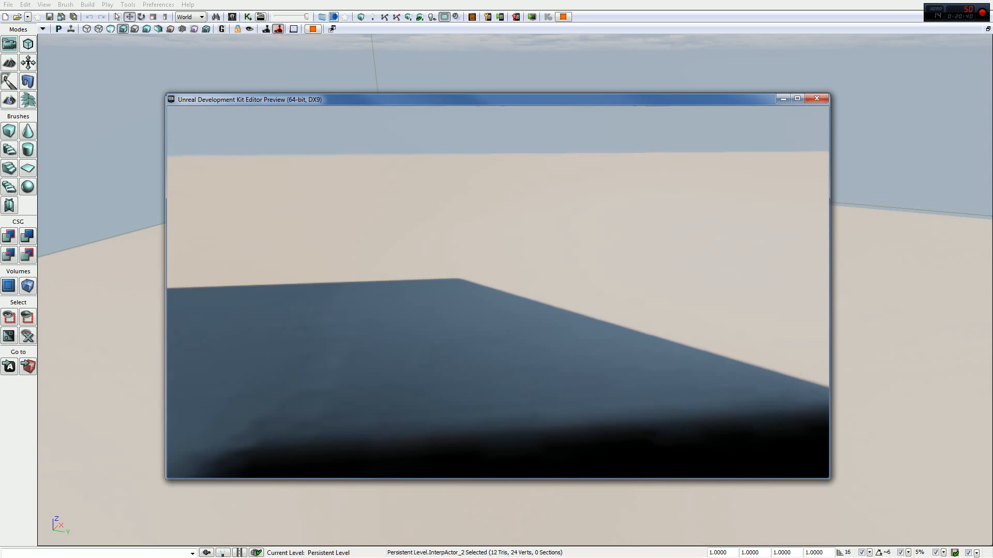
{"action": "key", "text": "Escape"}
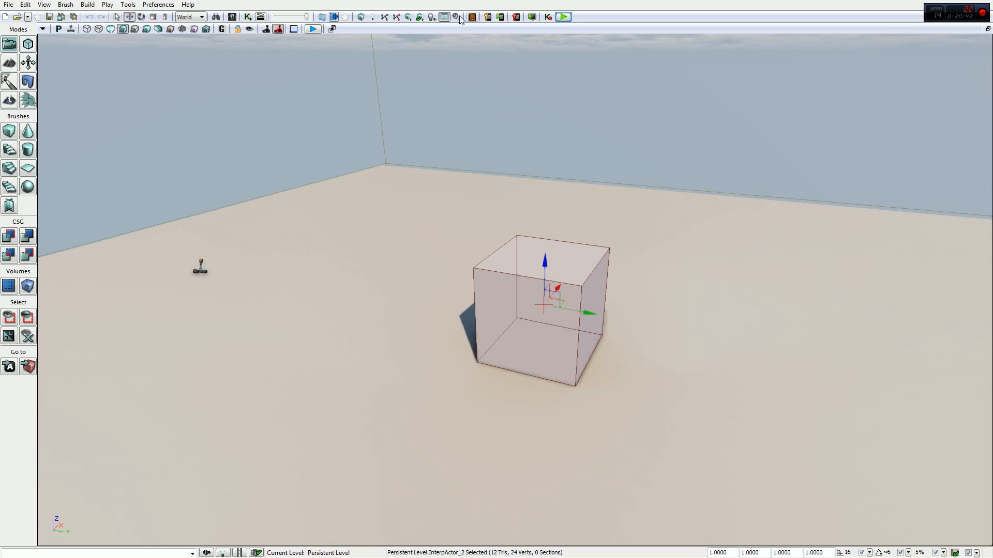
- Set the trigger's Used event to a Max Trigger Count of 0 and disable Aim To Interact
{"action": "left_click", "coordinate": [248, 16]}
{"action": "left_click", "coordinate": [298, 160]}
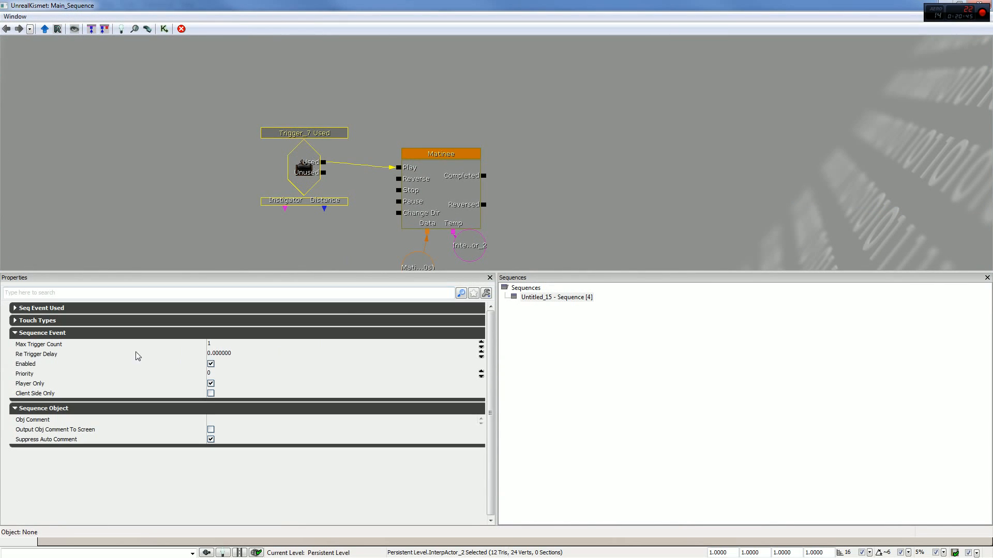
{"action": "left_click", "coordinate": [209, 345]}
{"action": "type", "text": "0"}
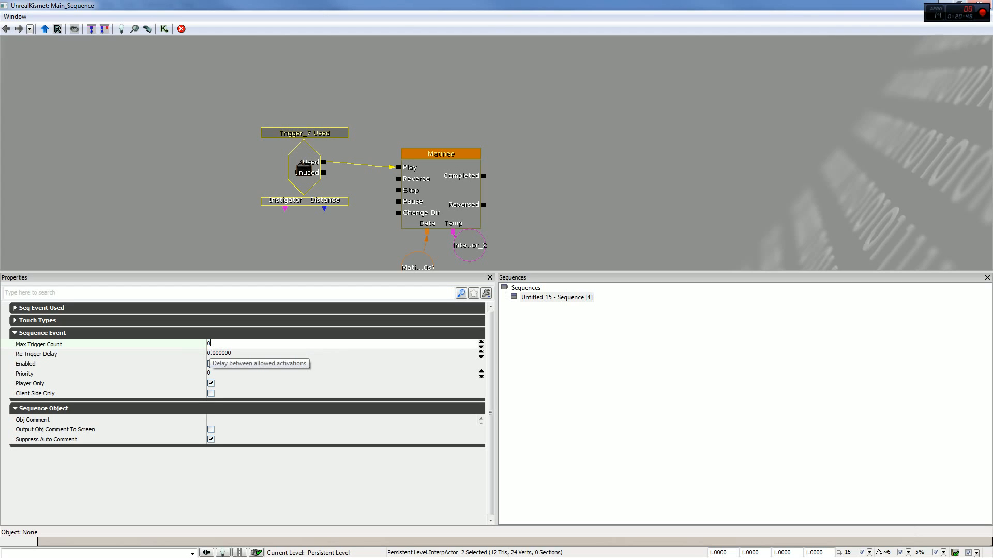
{"action": "key", "text": "Return"}
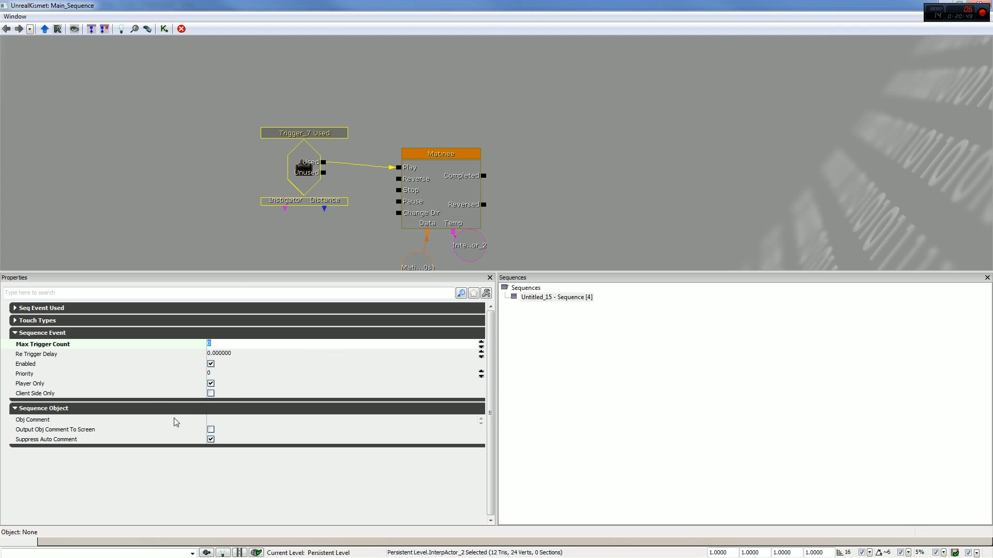
{"action": "left_click", "coordinate": [48, 308]}
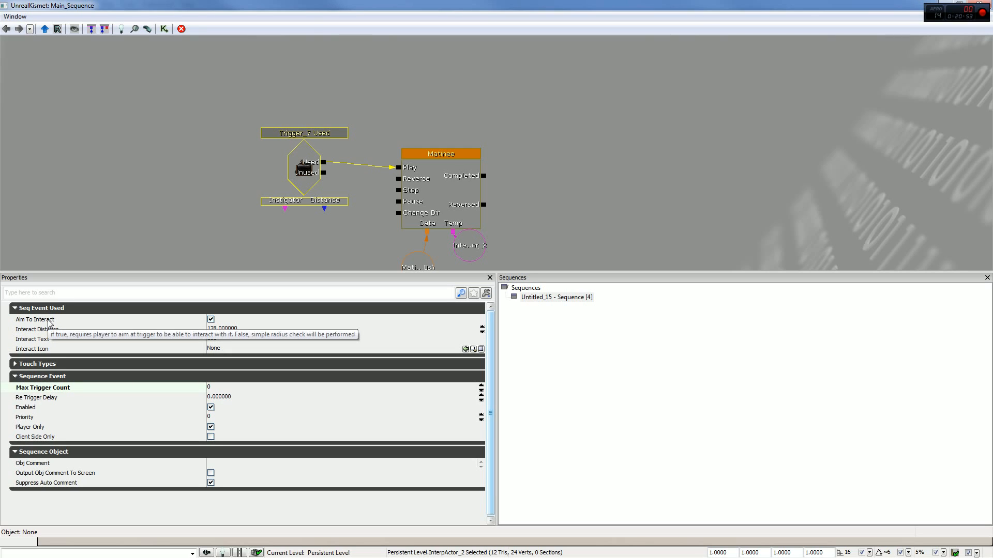
{"action": "left_click", "coordinate": [211, 320]}
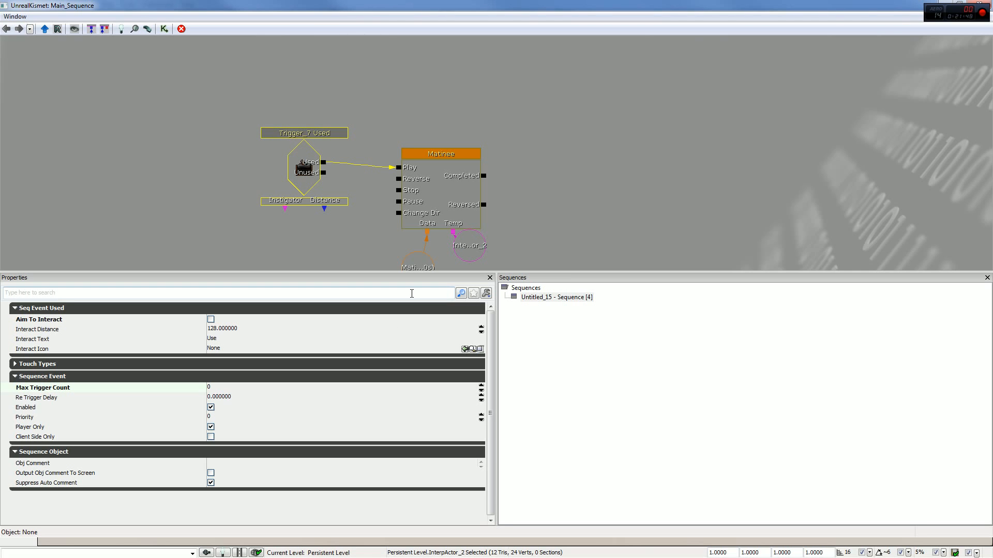
- Preview the level again and walk around the cube to test using the trigger without aiming at it
{"action": "left_click", "coordinate": [981, 4]}
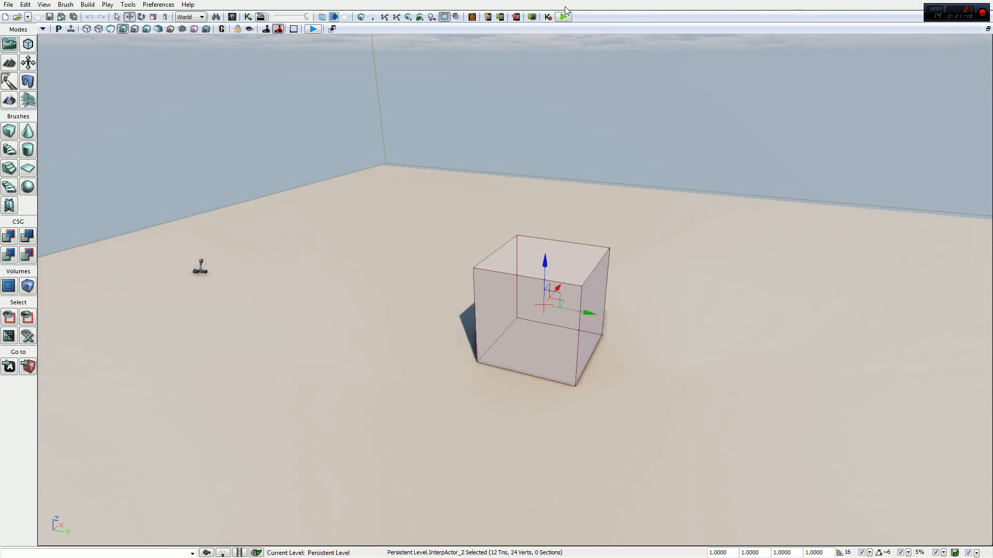
{"action": "left_click", "coordinate": [563, 16]}
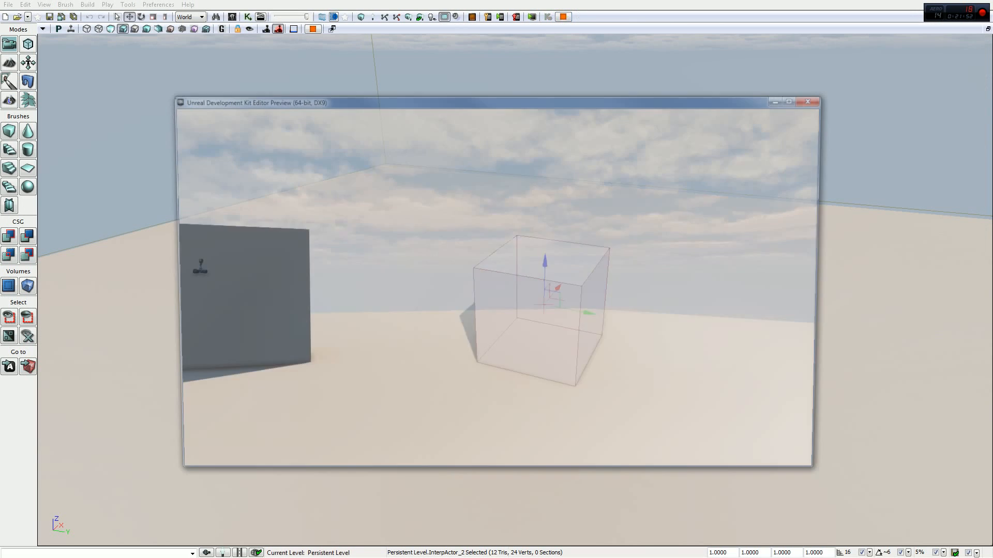
{"action": "key", "text": "w"}
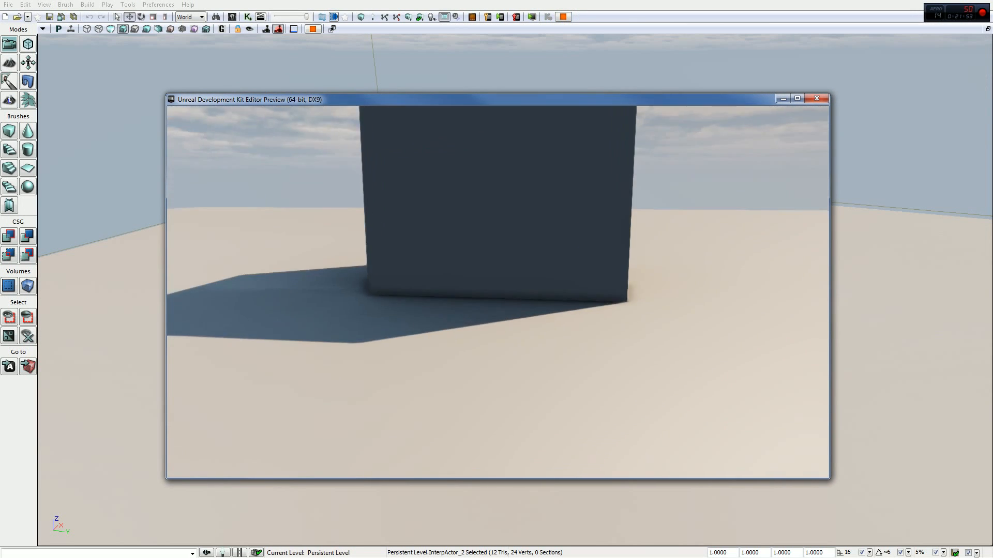
{"action": "key", "text": "w"}
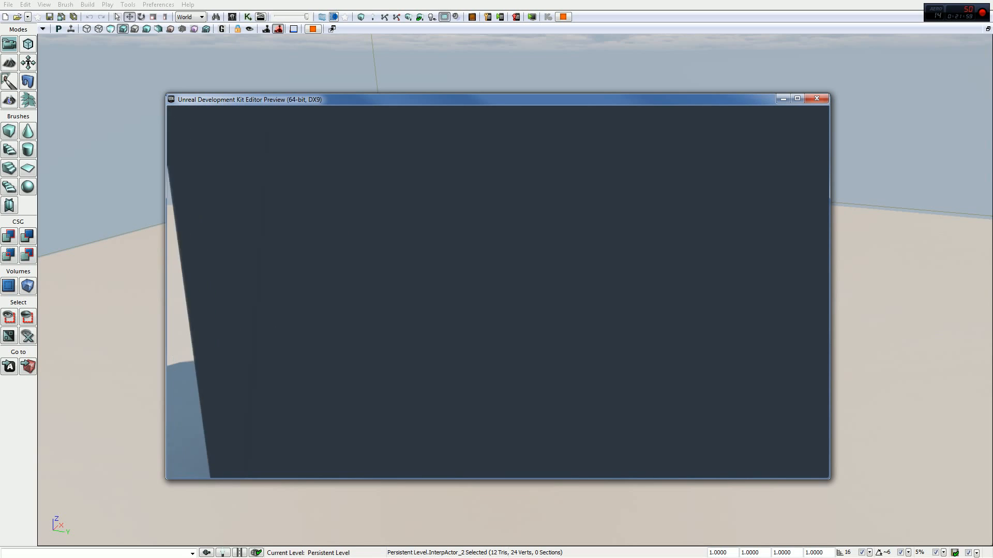
{"action": "key", "text": "w"}
{"action": "key", "text": "w"}
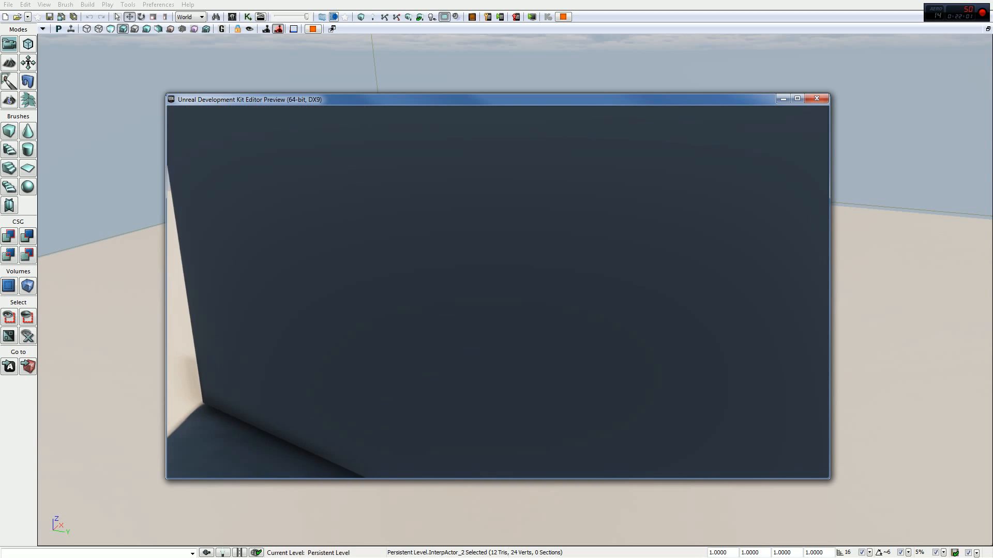
{"action": "key", "text": "w"}
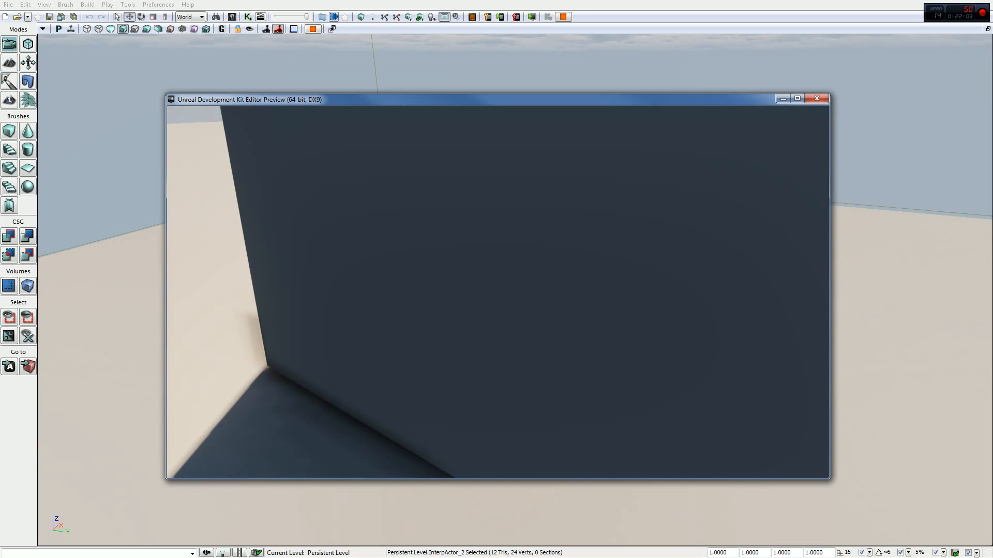
{"action": "key", "text": "Escape"}
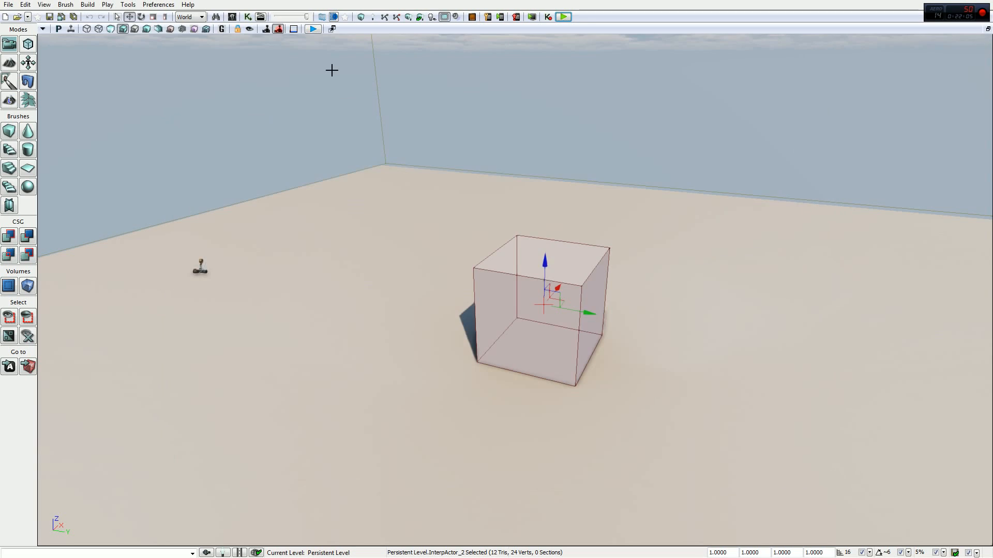
- Reopen Kismet and attach a new Player variable covering all players to the Used event's Instigator connector
{"action": "left_click", "coordinate": [247, 16]}
{"action": "left_click", "coordinate": [313, 174]}
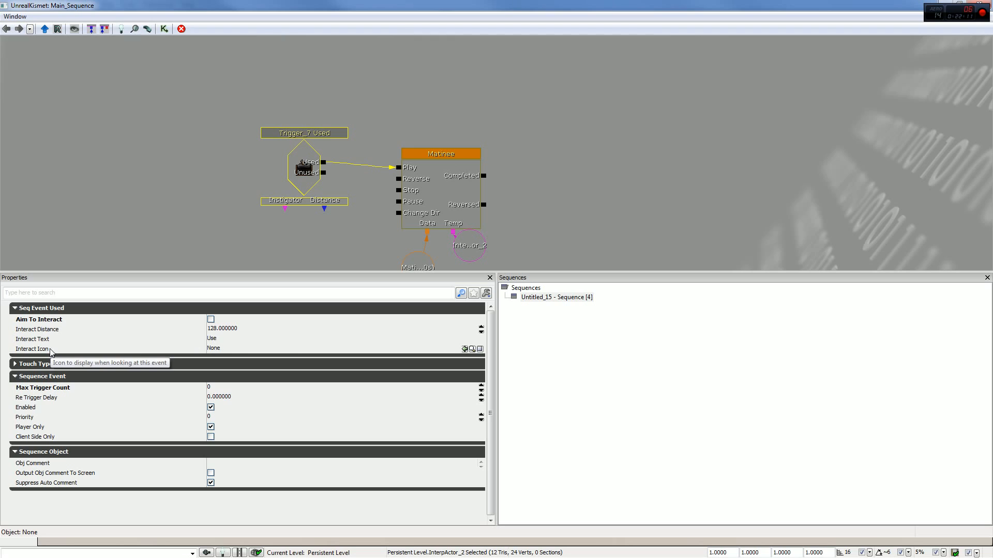
{"action": "left_click", "coordinate": [55, 365]}
{"action": "left_click", "coordinate": [55, 365]}
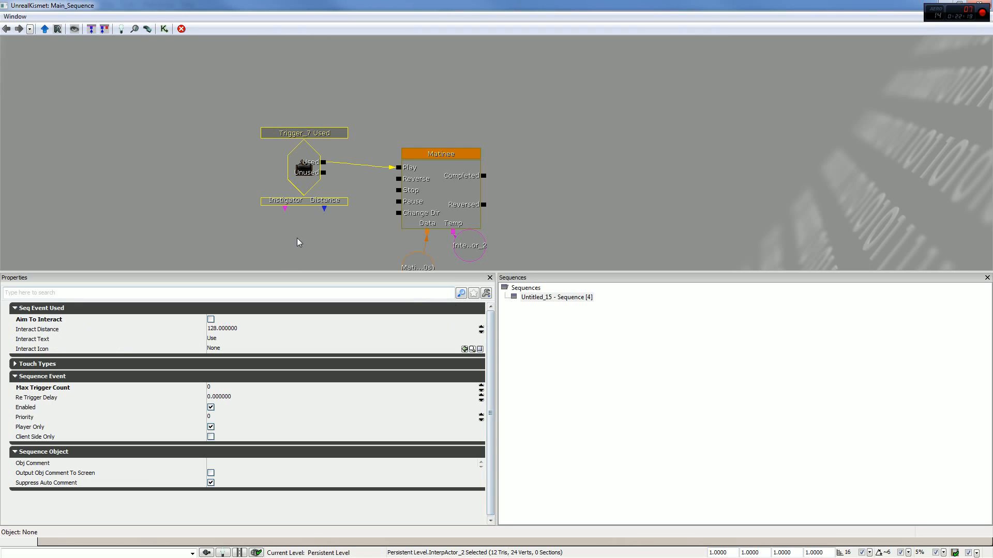
{"action": "left_click_drag", "start_coordinate": [297, 238], "coordinate": [315, 203]}
{"action": "right_click", "coordinate": [283, 196]}
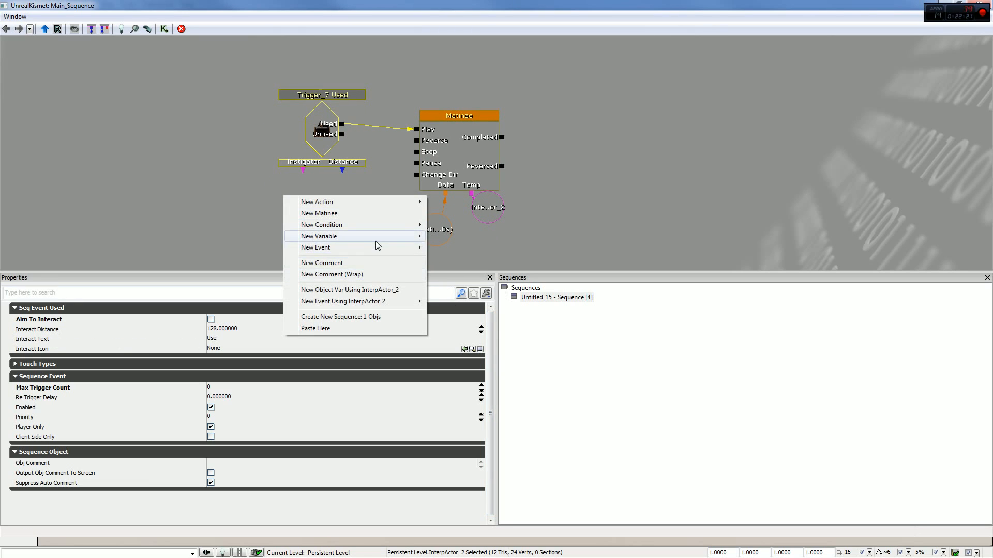
{"action": "mouse_move", "coordinate": [390, 238]}
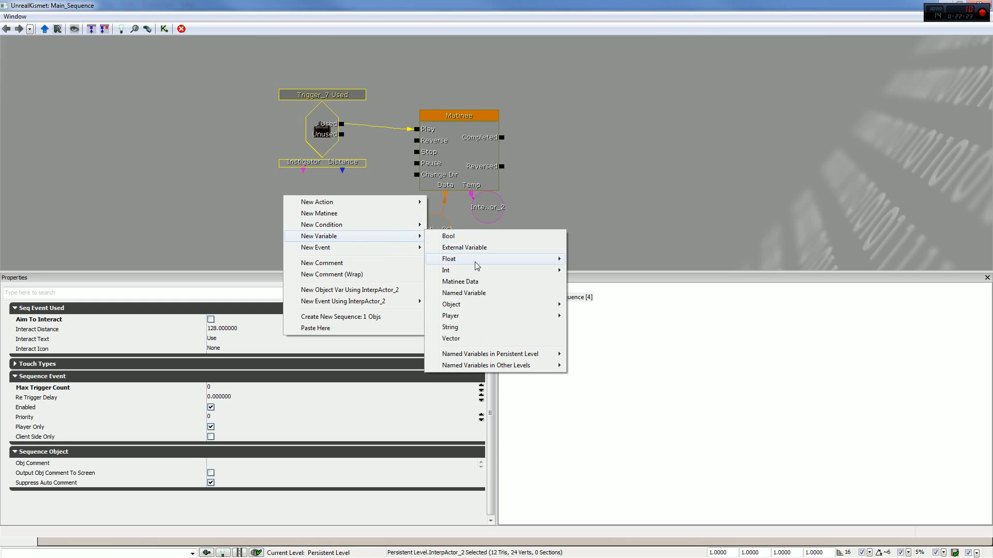
{"action": "mouse_move", "coordinate": [473, 317]}
{"action": "left_click", "coordinate": [590, 316]}
{"action": "left_click_drag", "start_coordinate": [304, 222], "coordinate": [303, 204]}
{"action": "left_click_drag", "start_coordinate": [303, 171], "coordinate": [303, 204]}
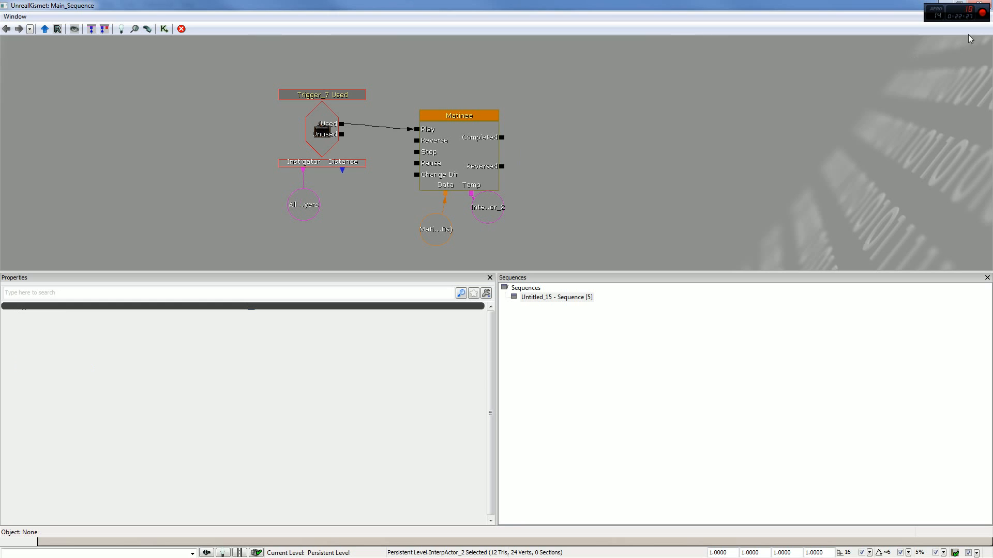
- Preview the level, walk and jump around the cube to test the Used event with the player variable, and end the preview
{"action": "left_click", "coordinate": [968, 5]}
{"action": "left_click", "coordinate": [563, 17]}
{"action": "key", "text": "w"}
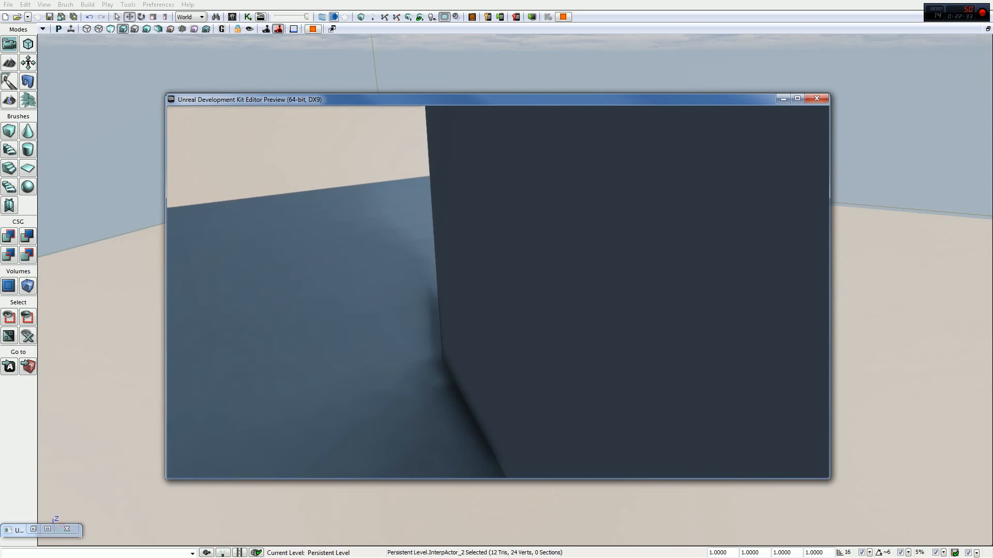
{"action": "key", "text": "space"}
{"action": "key", "text": "w"}
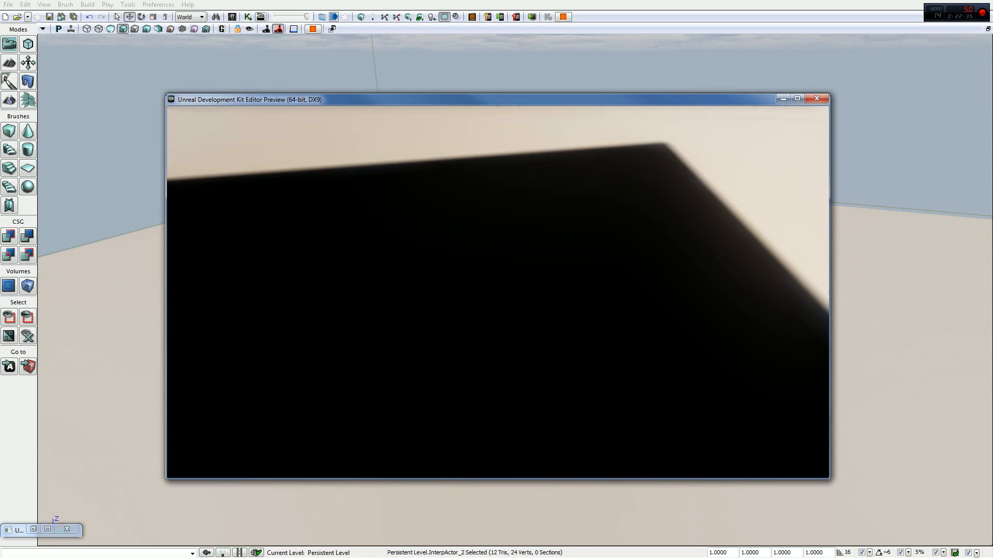
{"action": "key", "text": "w"}
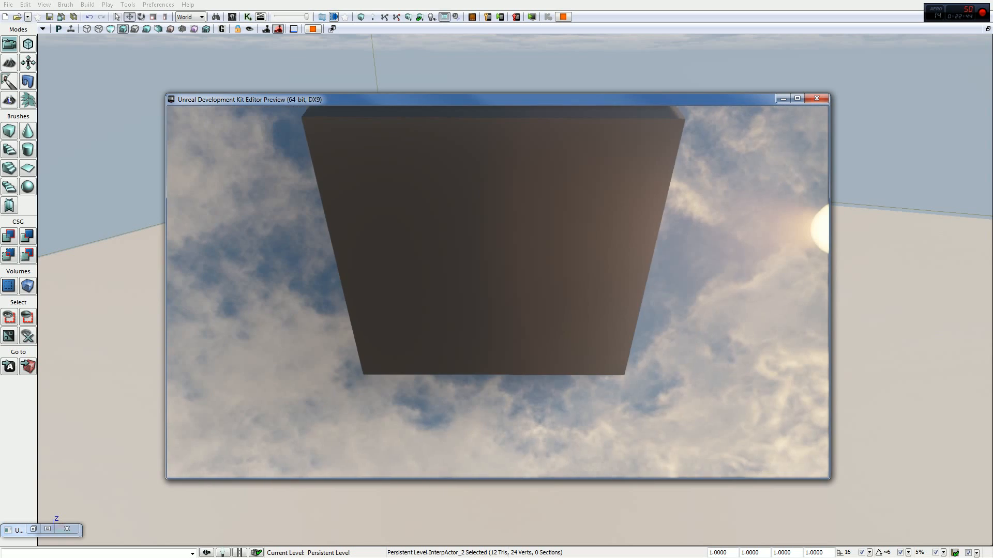
{"action": "key", "text": "Escape"}
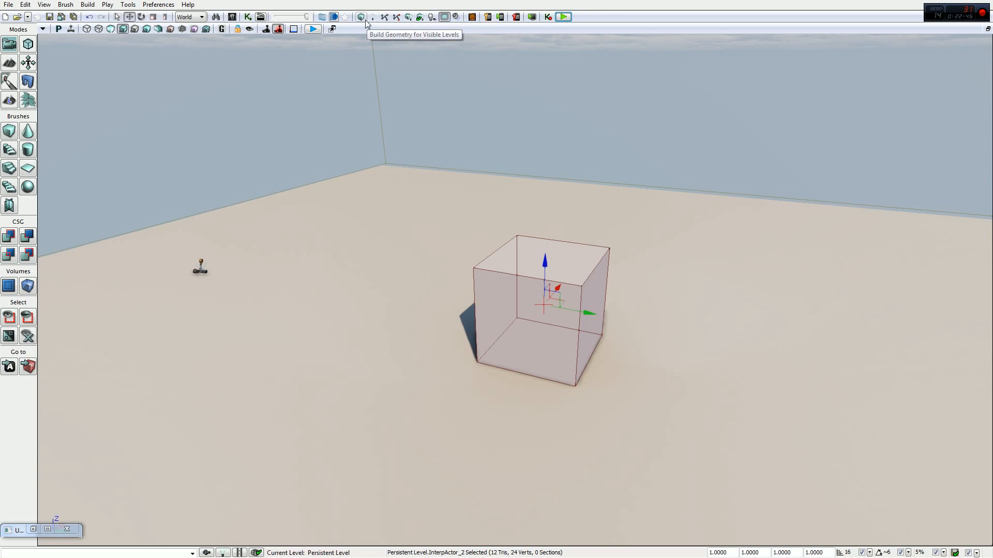
- Reopen Kismet and examine the properties of the player variable and the trigger's Used event
{"action": "left_click", "coordinate": [248, 17]}
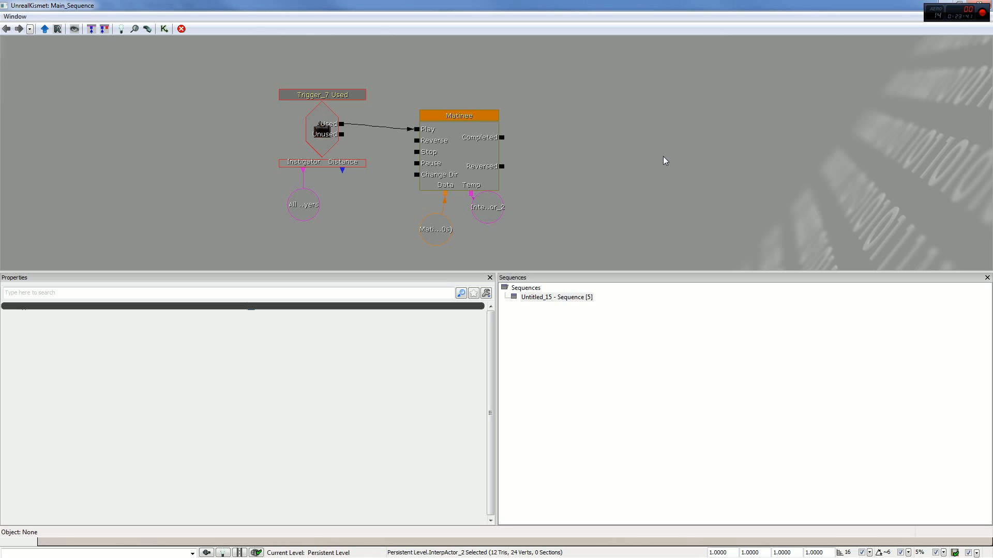
{"action": "left_click", "coordinate": [318, 208]}
{"action": "left_click", "coordinate": [348, 215]}
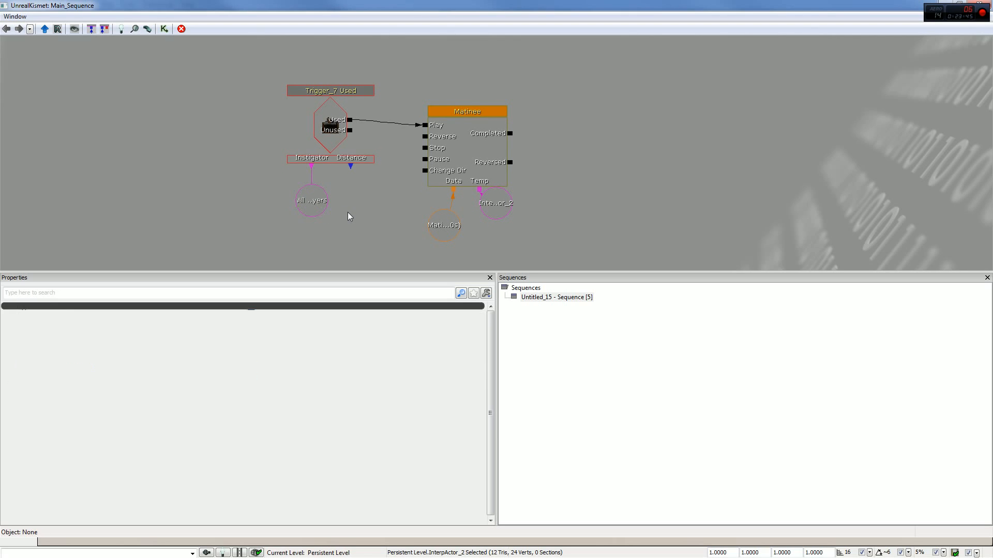
{"action": "left_click", "coordinate": [313, 197]}
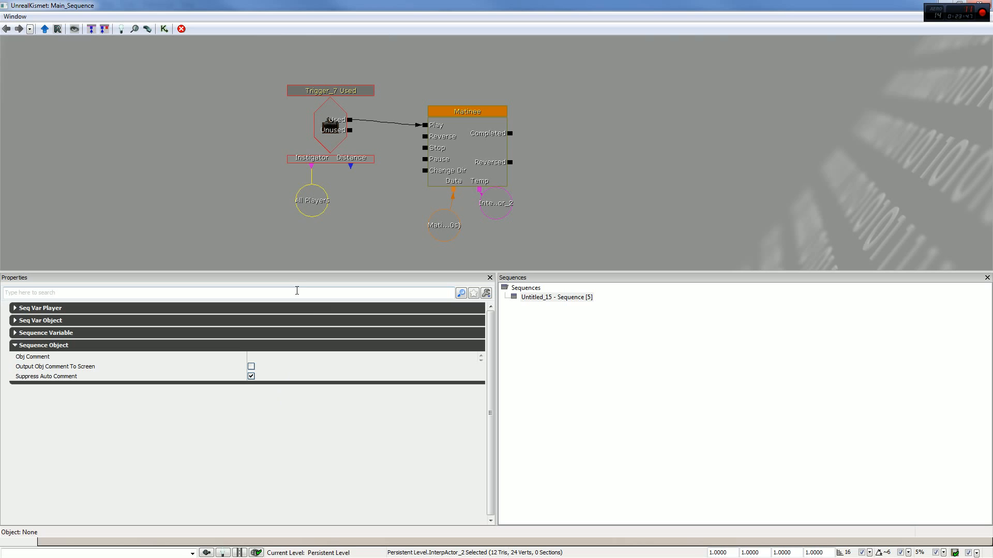
{"action": "left_click", "coordinate": [321, 142]}
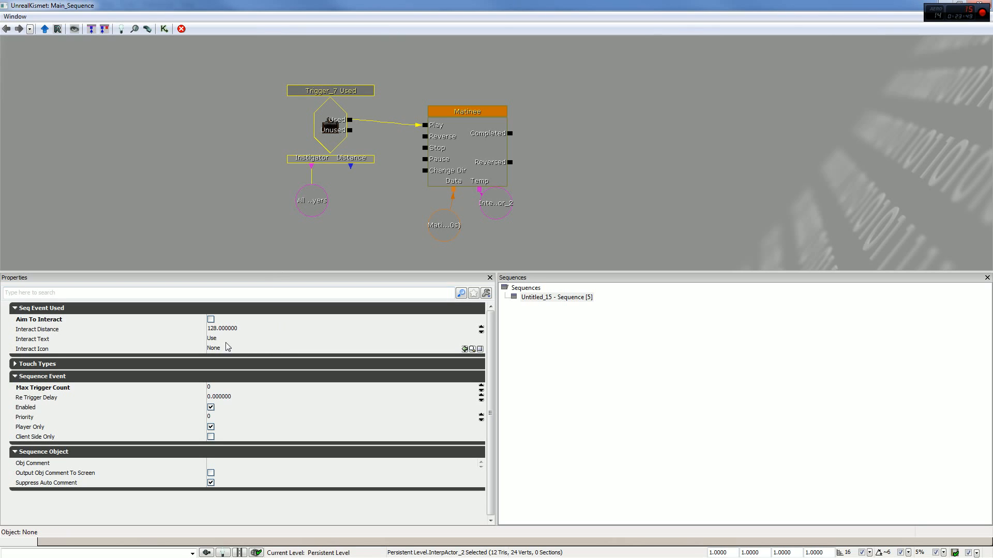
{"action": "left_click_drag", "start_coordinate": [659, 88], "coordinate": [660, 124]}
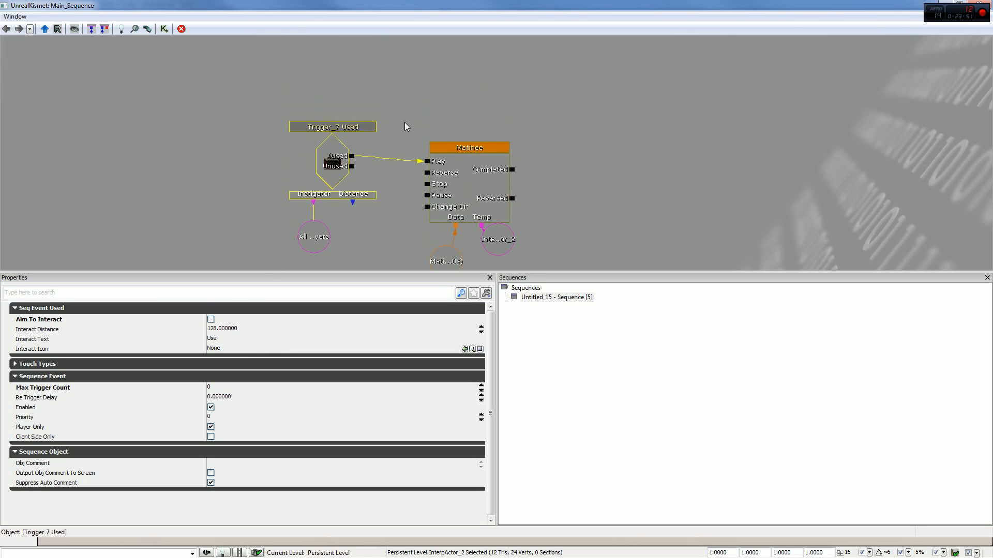
{"action": "left_click", "coordinate": [475, 115]}
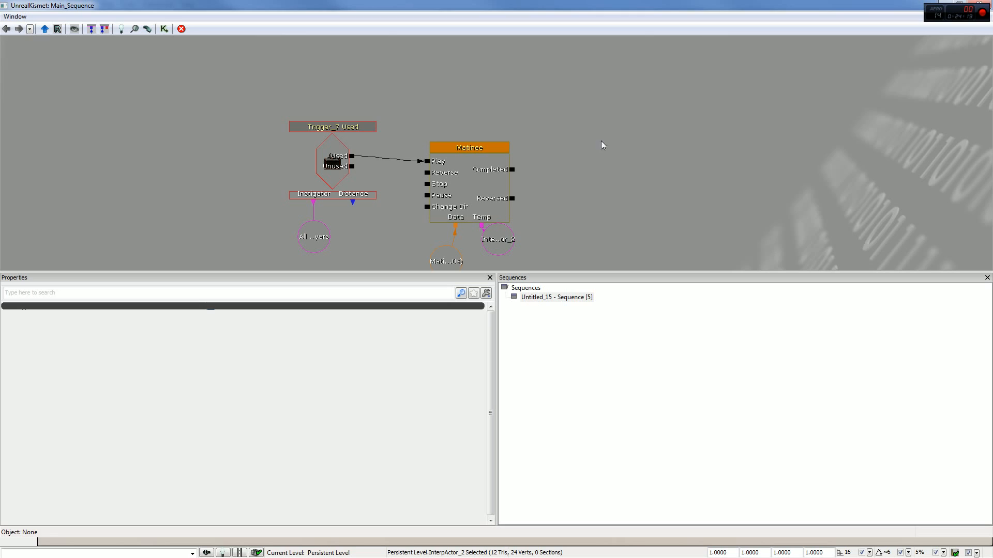
{"action": "left_click", "coordinate": [539, 182]}
{"action": "left_click_drag", "start_coordinate": [537, 189], "coordinate": [539, 208], "text": "ctrl"}
{"action": "left_click_drag", "start_coordinate": [605, 158], "coordinate": [629, 187]}
{"action": "left_click", "coordinate": [449, 95]}
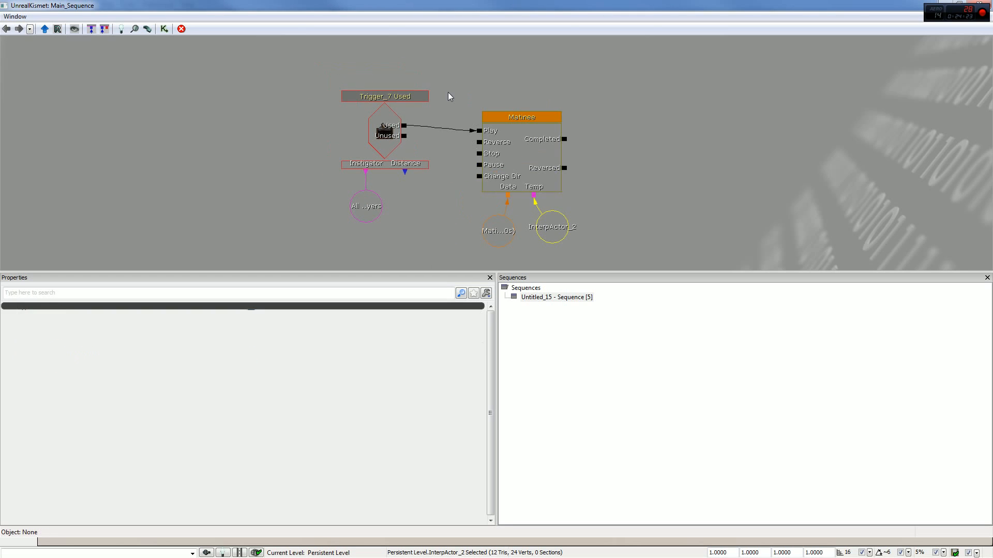
{"action": "left_click", "coordinate": [391, 146]}
{"action": "left_click_drag", "start_coordinate": [413, 213], "coordinate": [418, 206]}
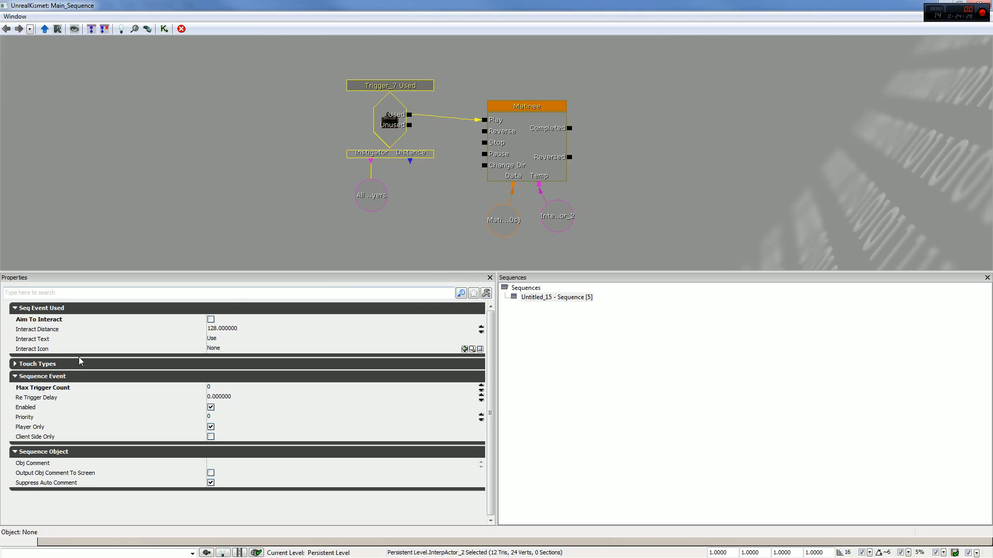
- Close Kismet and try to delete the trigger from the level, ignoring the actors referenced by UnrealKismet
{"action": "left_click", "coordinate": [984, 4]}
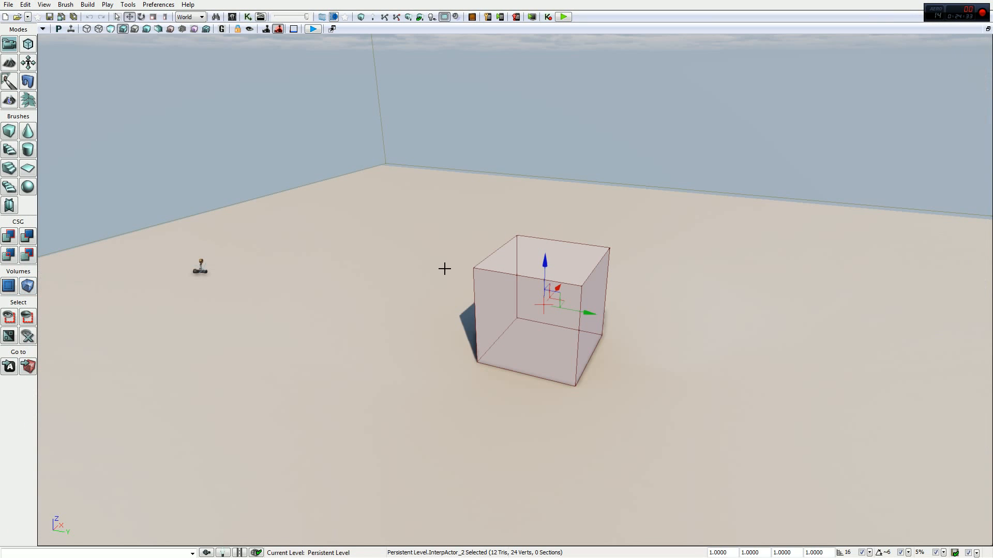
{"action": "left_click", "coordinate": [546, 265]}
{"action": "right_click_drag", "start_coordinate": [522, 315], "coordinate": [499, 263]}
{"action": "key", "text": "w"}
{"action": "left_click", "coordinate": [498, 264]}
{"action": "key", "text": "Delete"}
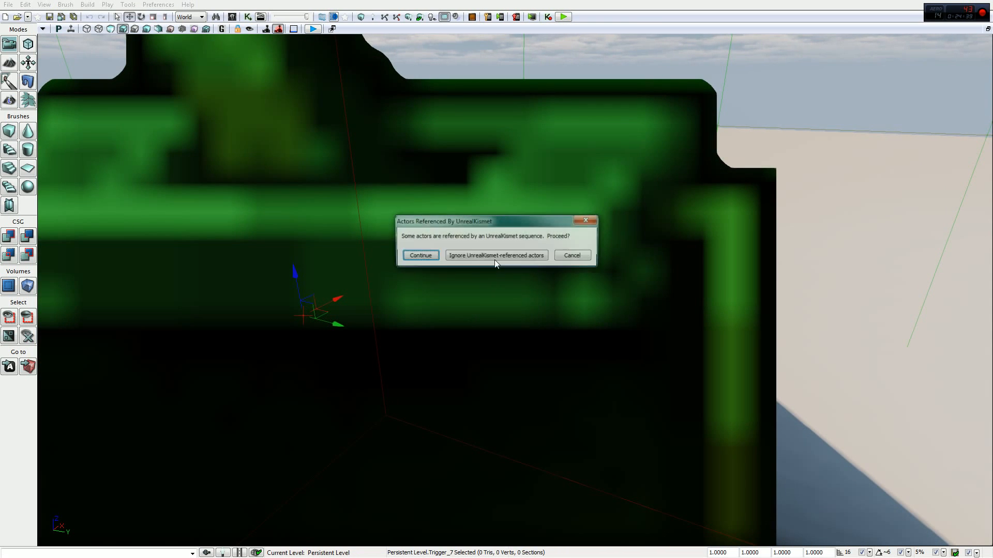
{"action": "left_click", "coordinate": [487, 257]}
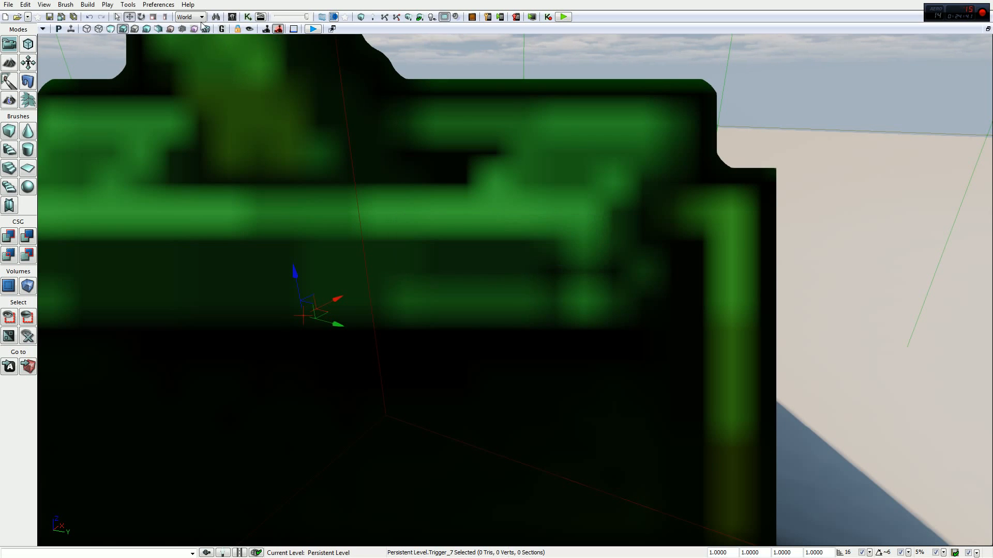
- Delete all the nodes from the Kismet sequence and close Kismet
{"action": "left_click", "coordinate": [246, 17]}
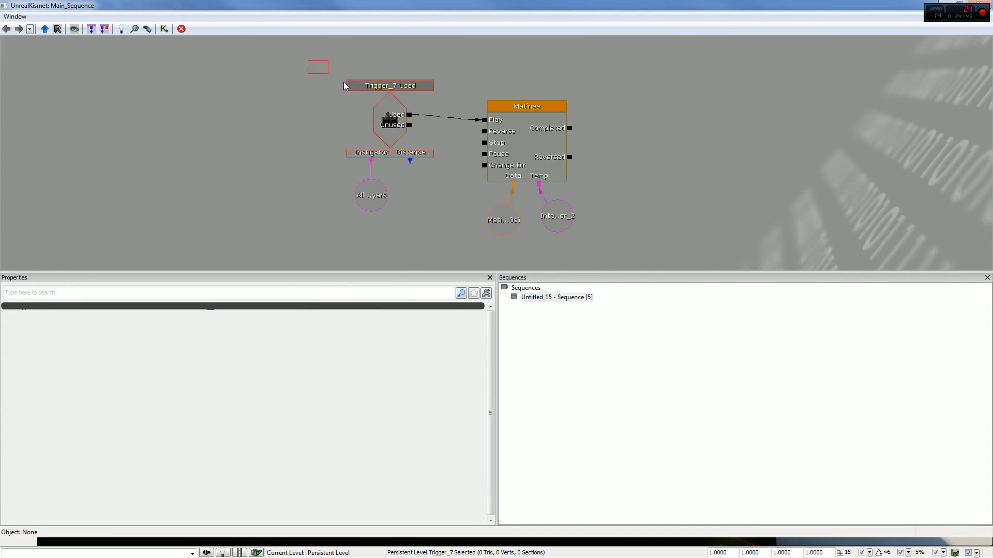
{"action": "left_click_drag", "start_coordinate": [343, 82], "coordinate": [715, 264], "text": "ctrl+alt"}
{"action": "key", "text": "Delete"}
{"action": "left_click", "coordinate": [981, 3]}
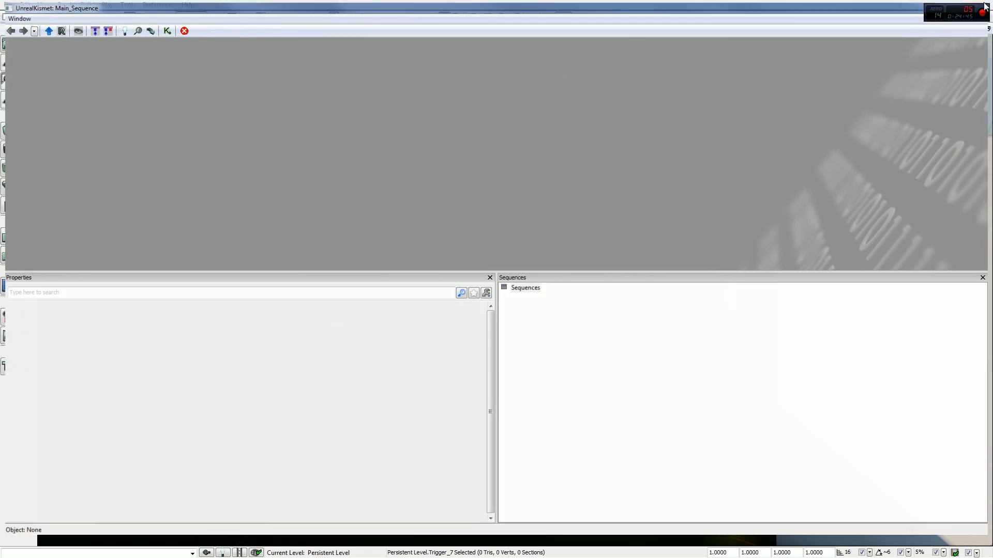
- Delete the trigger from the level and lower the cube into the floor until only a thin top slab shows
{"action": "right_click_drag", "start_coordinate": [568, 160], "coordinate": [570, 164]}
{"action": "left_click_drag", "start_coordinate": [569, 164], "coordinate": [519, 342]}
{"action": "key", "text": "Delete"}
{"action": "left_click", "coordinate": [530, 217]}
{"action": "right_click_drag", "start_coordinate": [541, 299], "coordinate": [555, 279]}
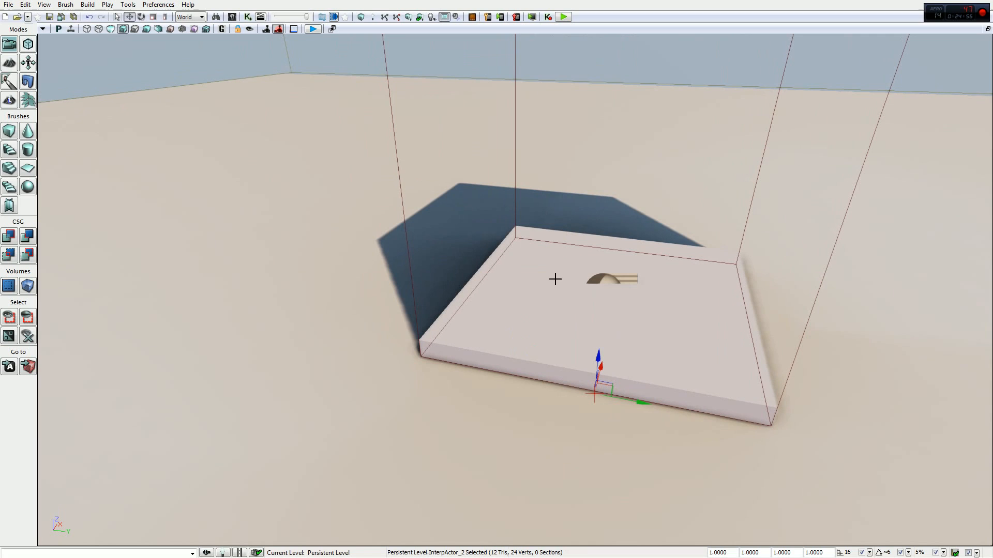
- Open Kismet in a reduced window beside the cube, enlarge its graph area, and create a new Matinee
{"action": "left_click", "coordinate": [248, 16]}
{"action": "left_click_drag", "start_coordinate": [376, 16], "coordinate": [268, 35]}
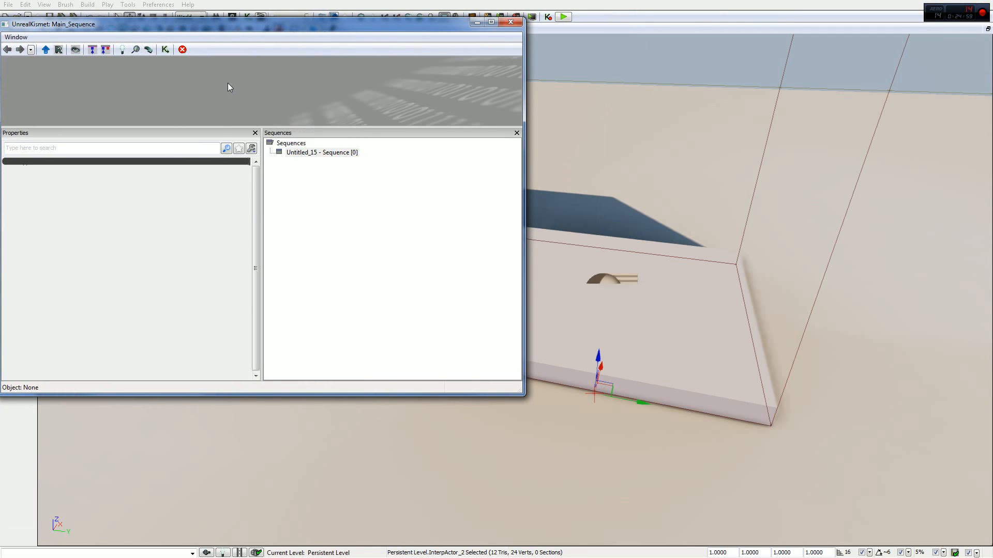
{"action": "right_click", "coordinate": [228, 71]}
{"action": "left_click", "coordinate": [465, 130]}
{"action": "left_click_drag", "start_coordinate": [375, 129], "coordinate": [366, 250]}
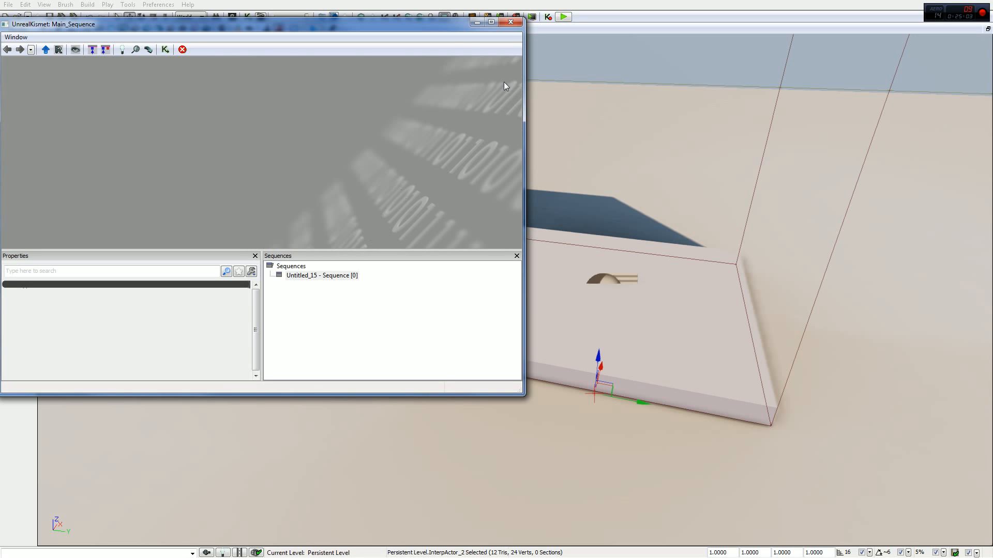
{"action": "right_click", "coordinate": [329, 90]}
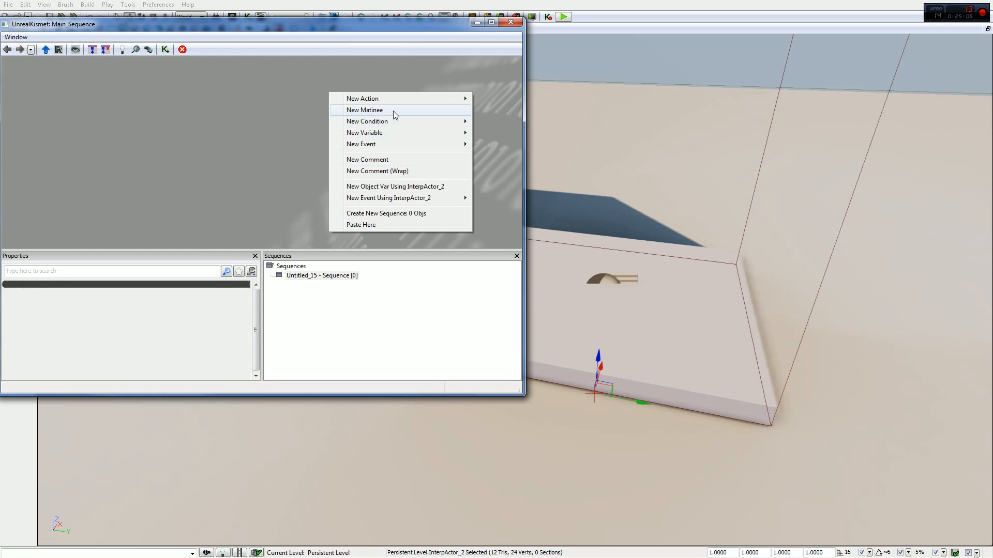
{"action": "left_click", "coordinate": [393, 110]}
- Open the new Matinee and add an empty group named Temp with a movement track for the cube
{"action": "double_click", "coordinate": [374, 142]}
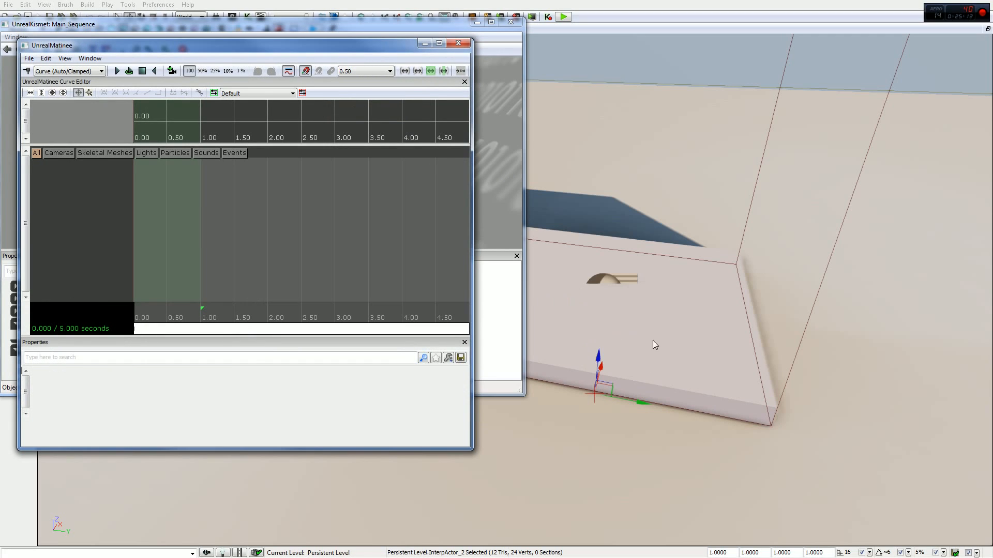
{"action": "left_click", "coordinate": [136, 310]}
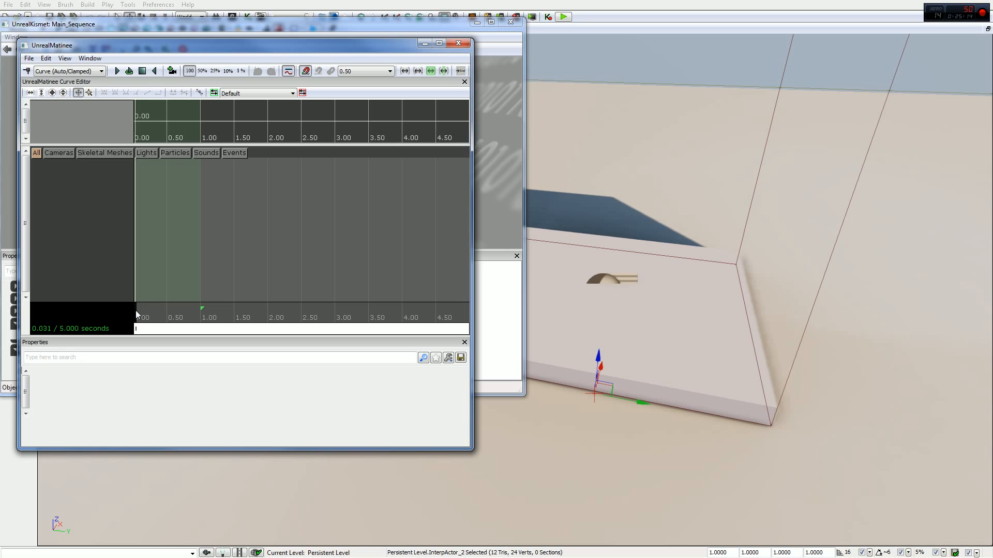
{"action": "right_click", "coordinate": [42, 169]}
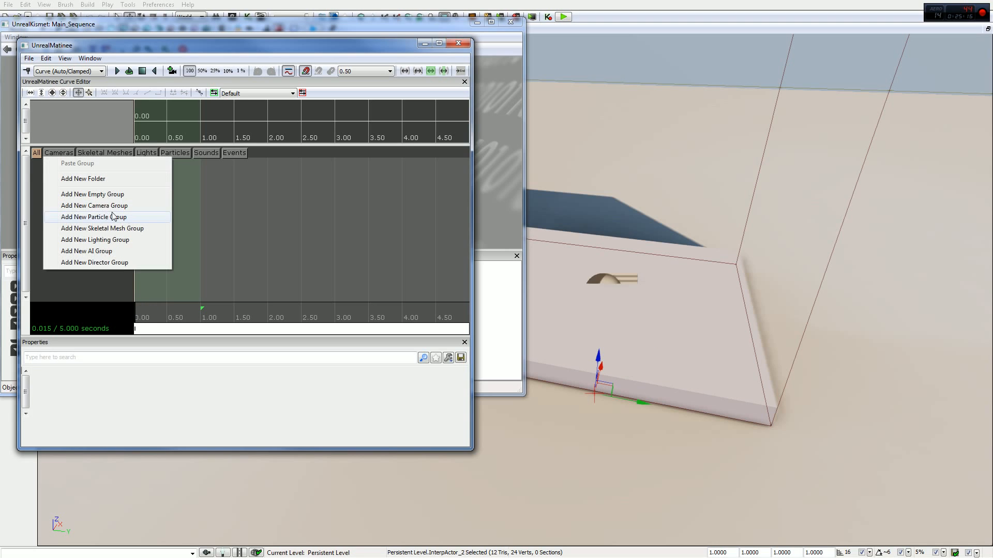
{"action": "left_click", "coordinate": [108, 196]}
{"action": "type", "text": "Te"}
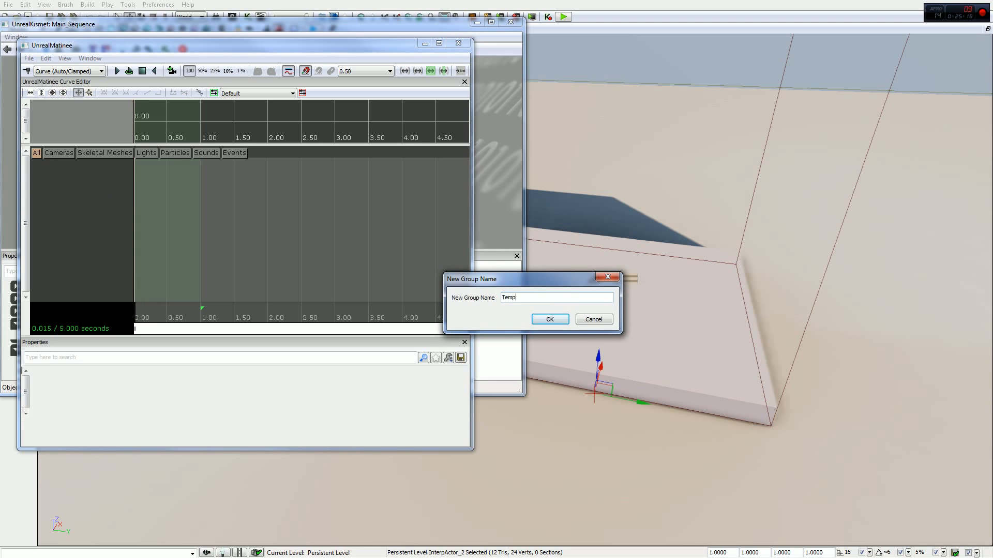
{"action": "type", "text": "mp"}
{"action": "key", "text": "Return"}
{"action": "right_click", "coordinate": [88, 167]}
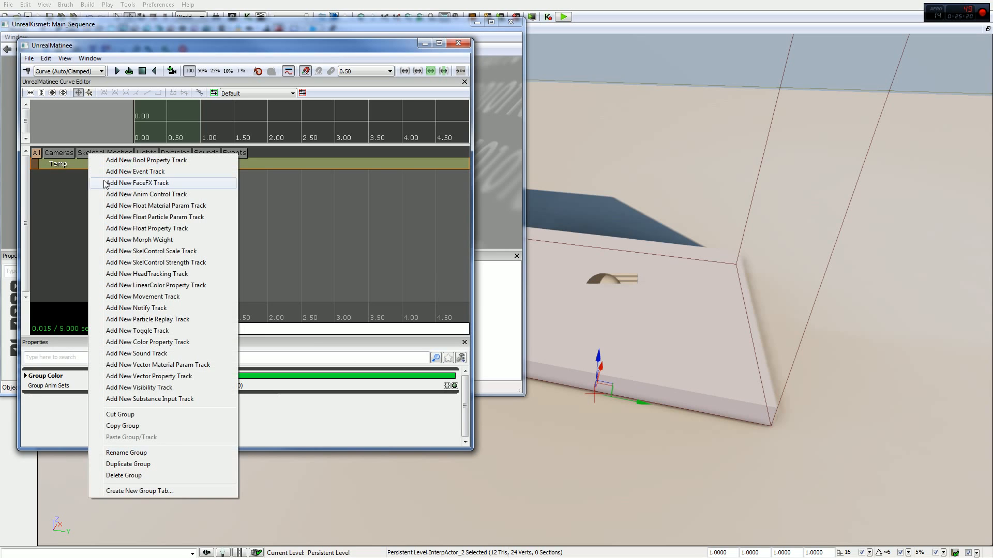
{"action": "left_click", "coordinate": [165, 296]}
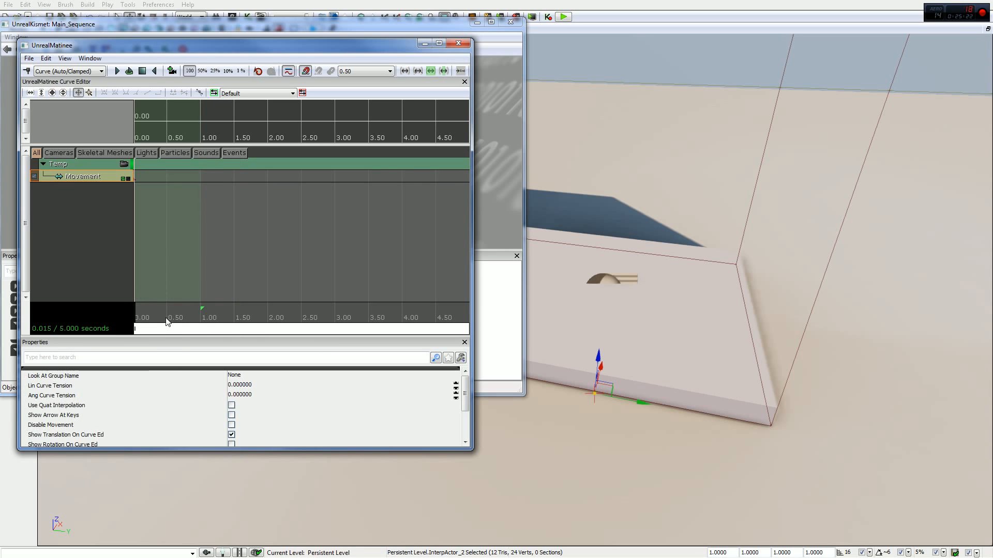
- Add a movement key at 4.5 seconds with the cube raised high above the floor, and close Matinee and Kismet
{"action": "left_click", "coordinate": [436, 317]}
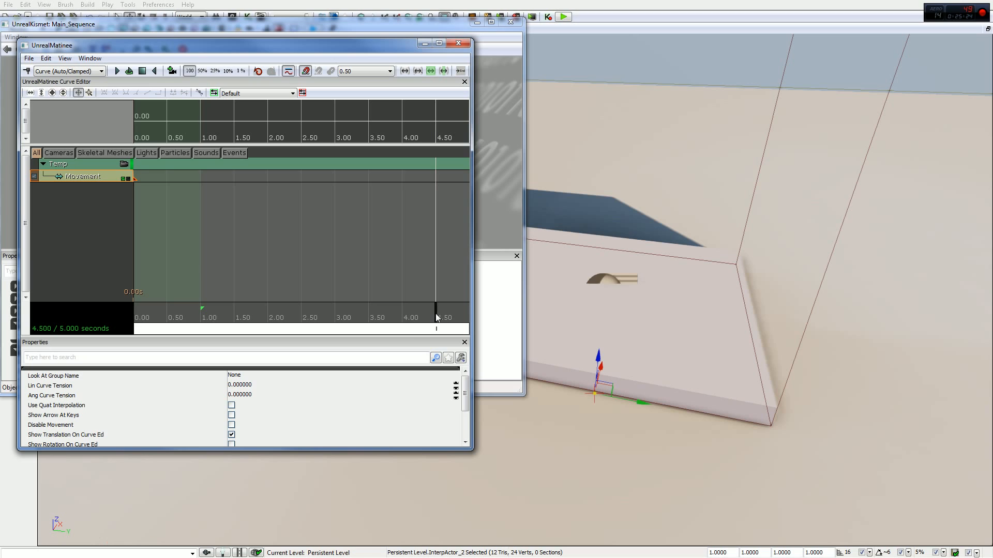
{"action": "key", "text": "Return"}
{"action": "left_click_drag", "start_coordinate": [600, 356], "coordinate": [659, 91]}
{"action": "left_click_drag", "start_coordinate": [663, 151], "coordinate": [931, 192]}
{"action": "right_click_drag", "start_coordinate": [932, 192], "coordinate": [672, 243]}
{"action": "left_click", "coordinate": [458, 43]}
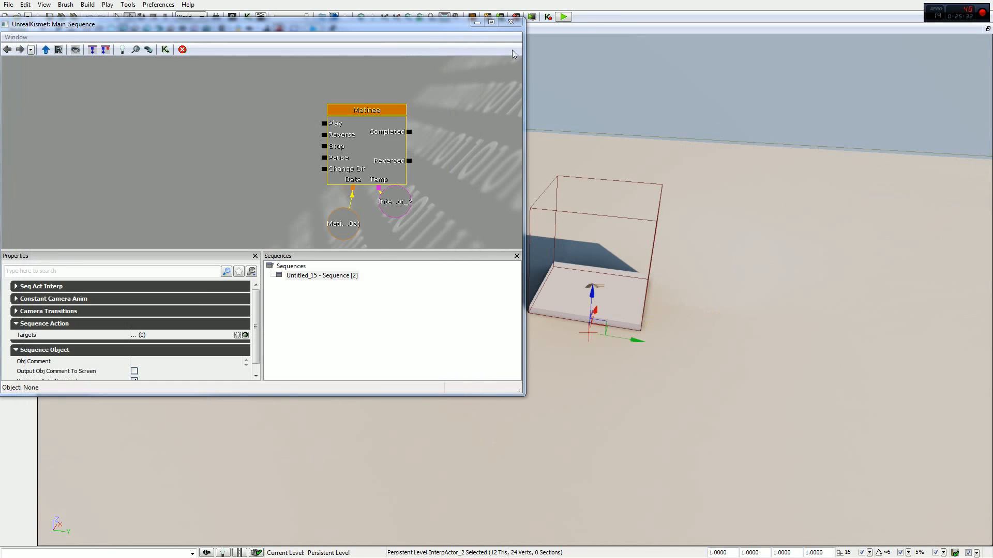
{"action": "left_click_drag", "start_coordinate": [237, 118], "coordinate": [195, 100]}
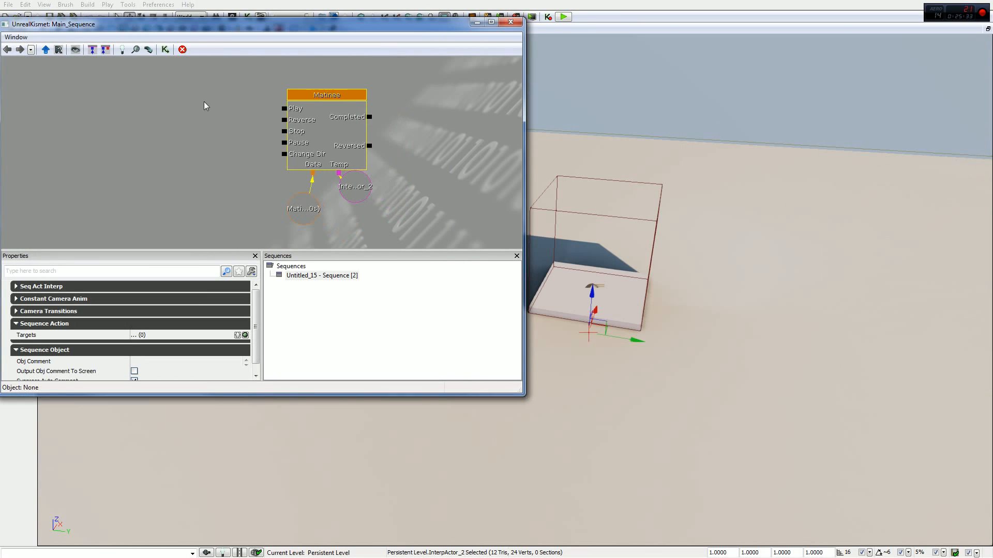
{"action": "left_click", "coordinate": [511, 22]}
{"action": "right_click_drag", "start_coordinate": [654, 171], "coordinate": [692, 184]}
{"action": "right_click_drag", "start_coordinate": [471, 230], "coordinate": [512, 202]}
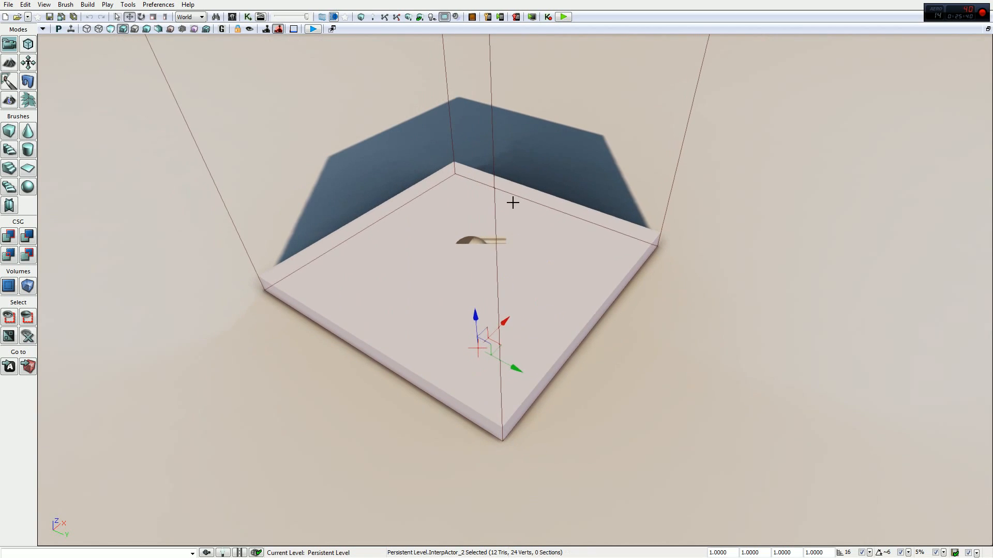
- Check the cube's InterpActor properties, including its collision settings, and close them
{"action": "right_click", "coordinate": [434, 305]}
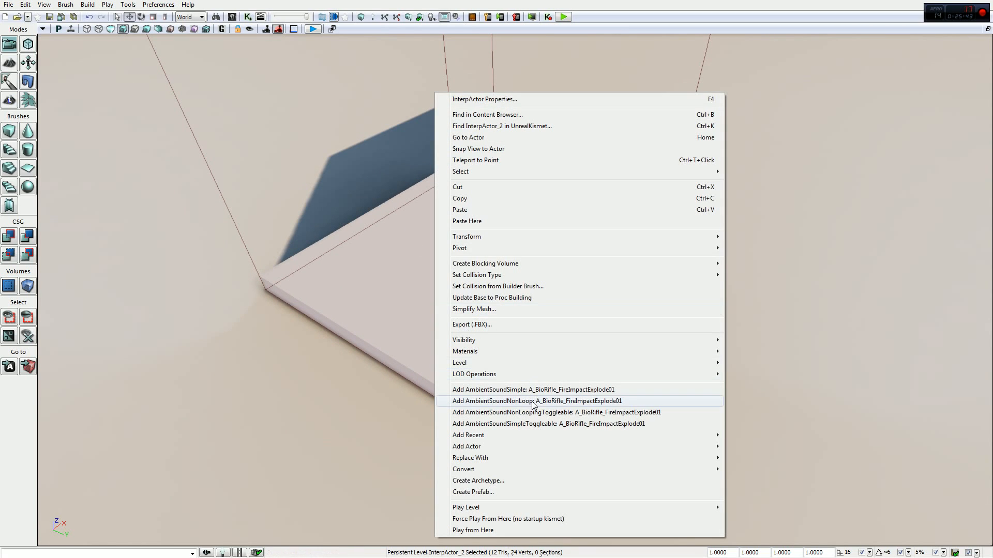
{"action": "left_click", "coordinate": [474, 100]}
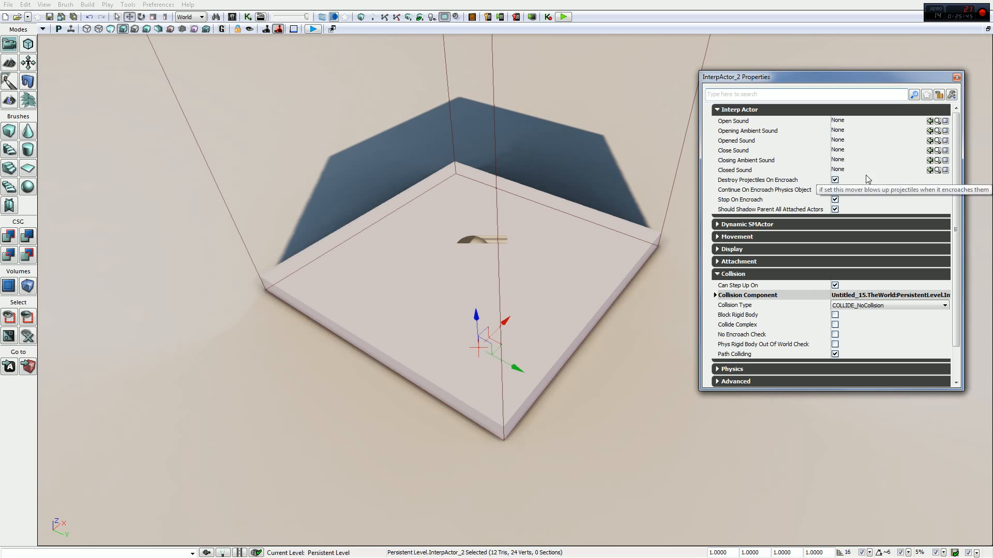
{"action": "left_click", "coordinate": [956, 77]}
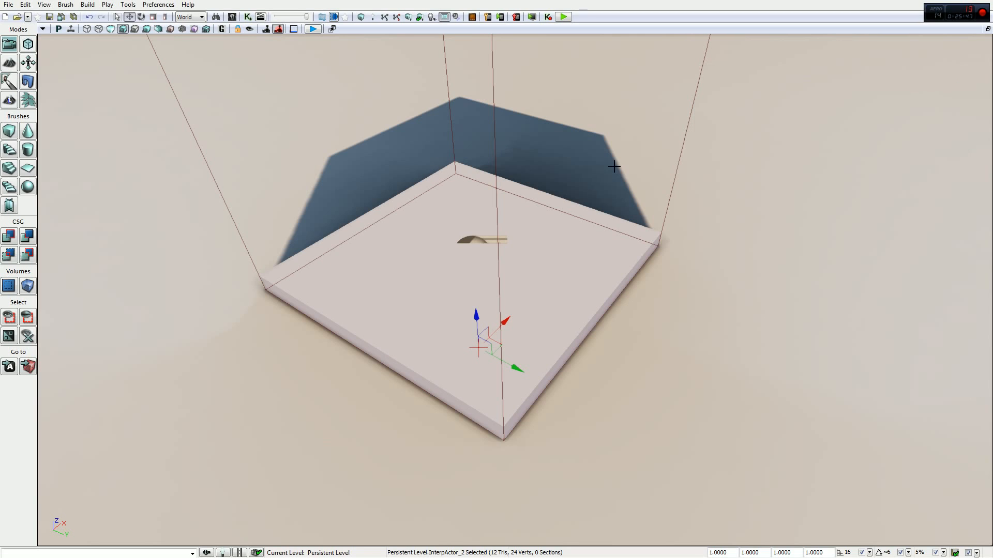
- Reopen Kismet and add a Mover event for the cube's InterpActor_2
{"action": "left_click", "coordinate": [249, 17]}
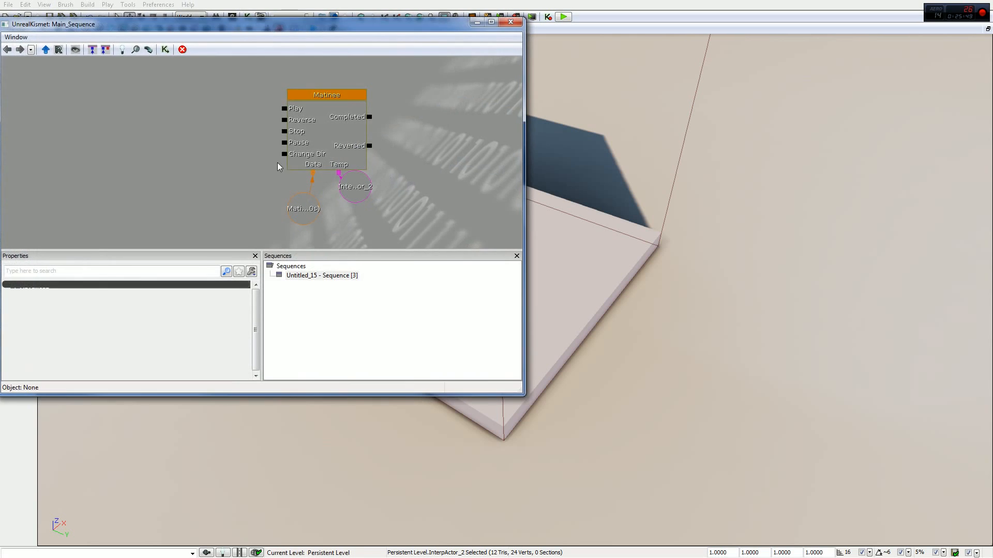
{"action": "right_click", "coordinate": [139, 101]}
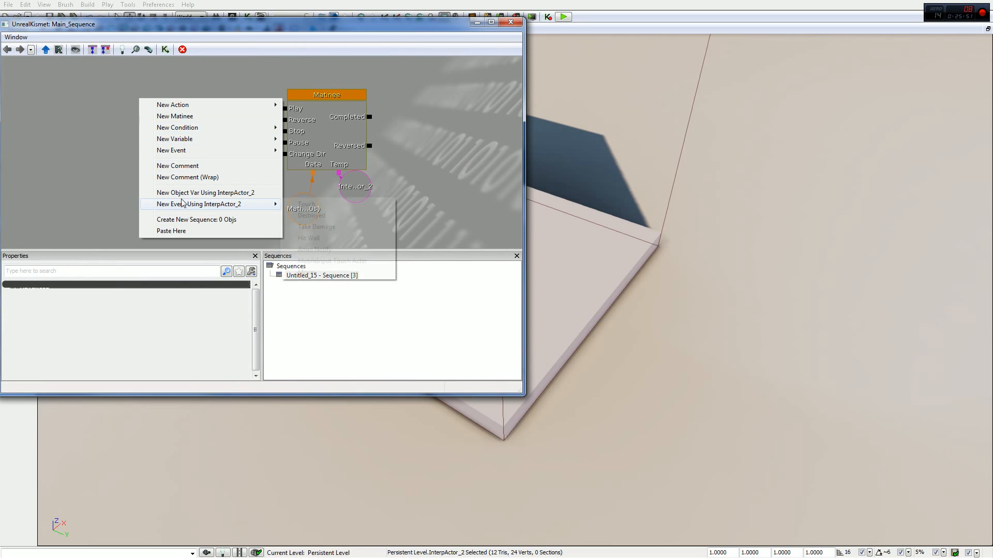
{"action": "mouse_move", "coordinate": [177, 207]}
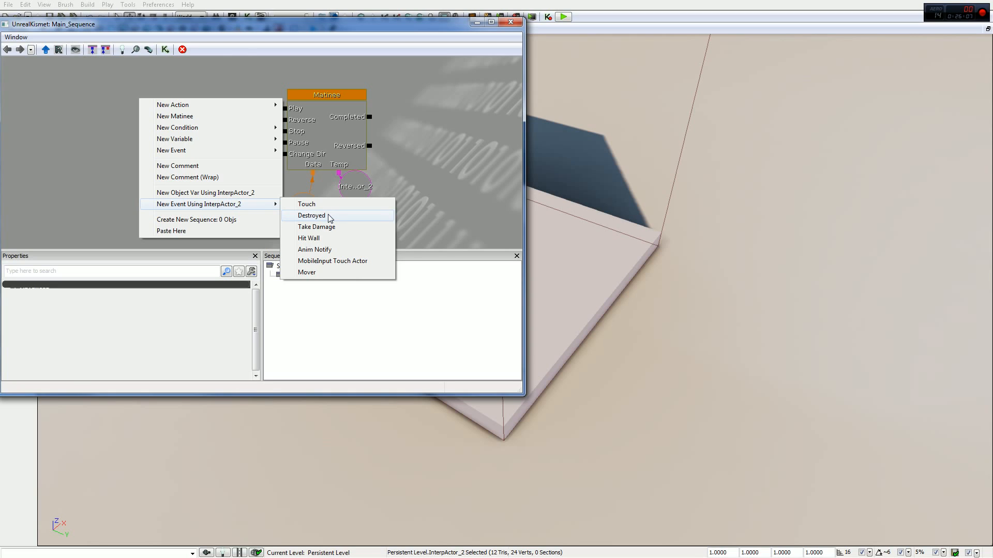
{"action": "left_click", "coordinate": [330, 272]}
{"action": "left_click_drag", "start_coordinate": [418, 141], "coordinate": [457, 147]}
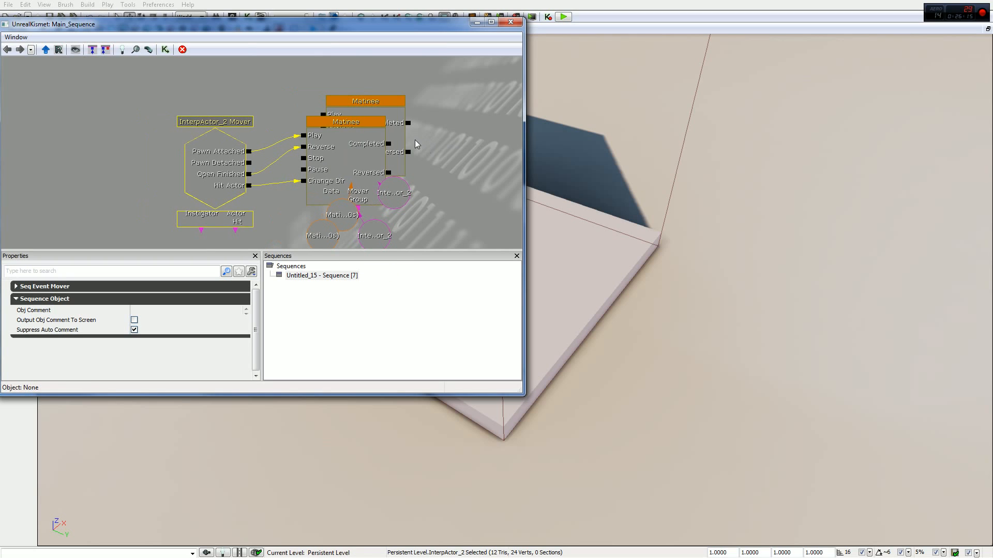
- Delete the Mover event's automatically added Matinee with its data and InterpActor variable, and adjust the original Matinee's data node
{"action": "left_click", "coordinate": [351, 152]}
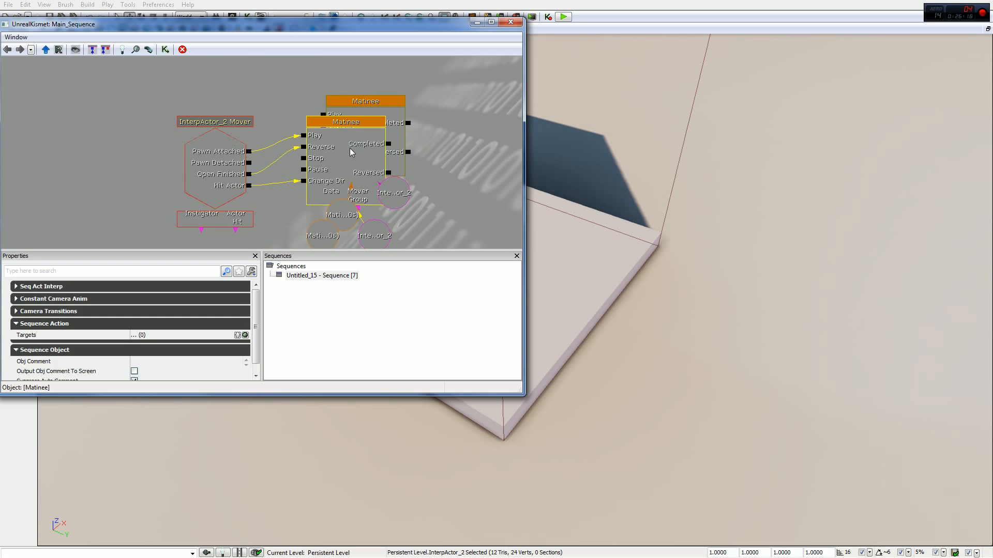
{"action": "key", "text": "Delete"}
{"action": "left_click", "coordinate": [323, 241]}
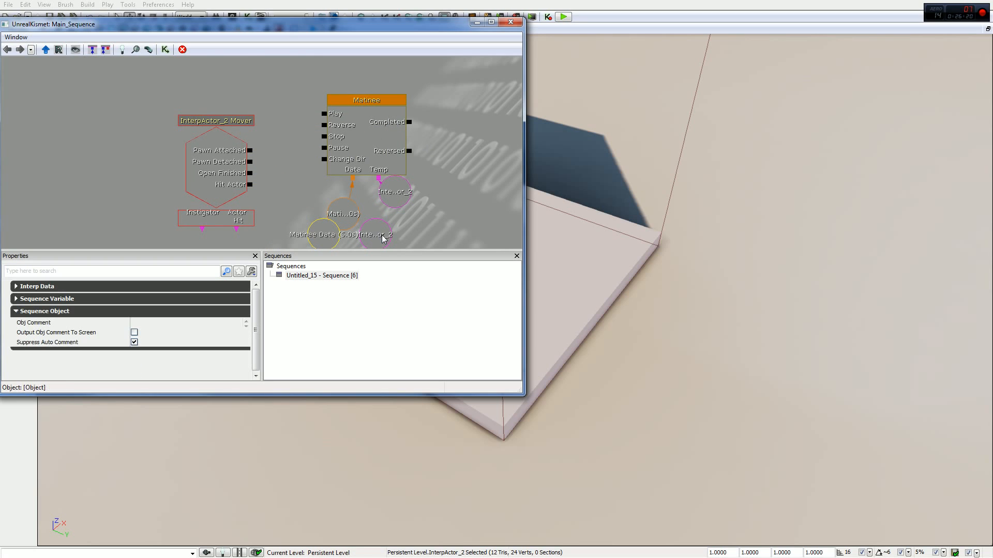
{"action": "key", "text": "Delete"}
{"action": "left_click", "coordinate": [395, 189]}
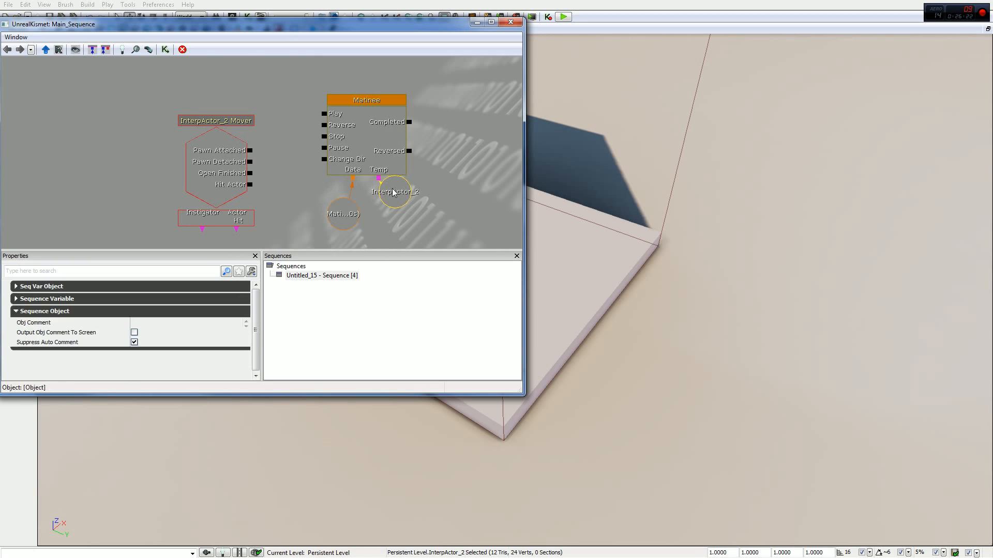
{"action": "left_click_drag", "start_coordinate": [344, 222], "coordinate": [340, 215]}
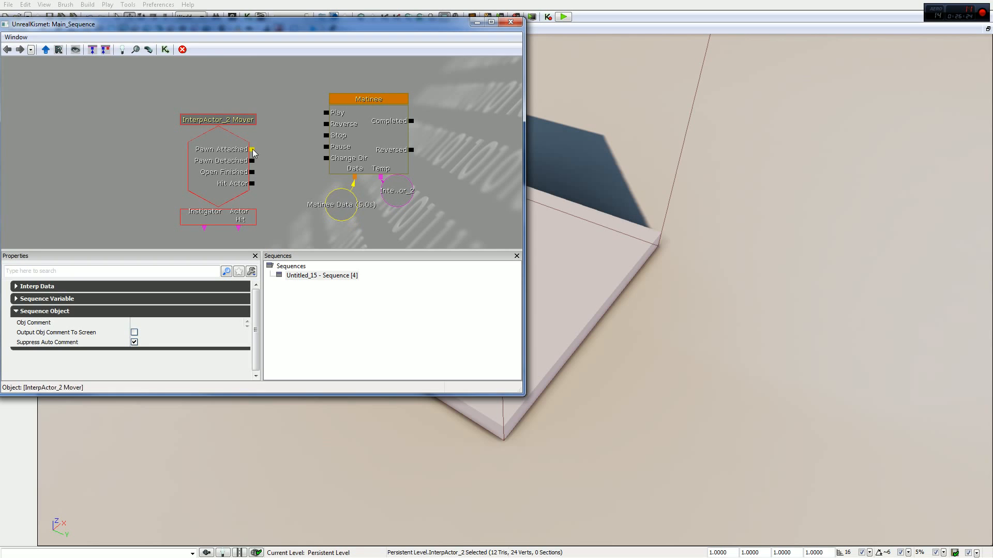
- Link the Mover event's Pawn Attached output to the Matinee's Play input and Pawn Detached to Reverse
{"action": "left_click_drag", "start_coordinate": [252, 149], "coordinate": [326, 116]}
{"action": "left_click_drag", "start_coordinate": [252, 161], "coordinate": [326, 125]}
{"action": "left_click_drag", "start_coordinate": [294, 156], "coordinate": [285, 174]}
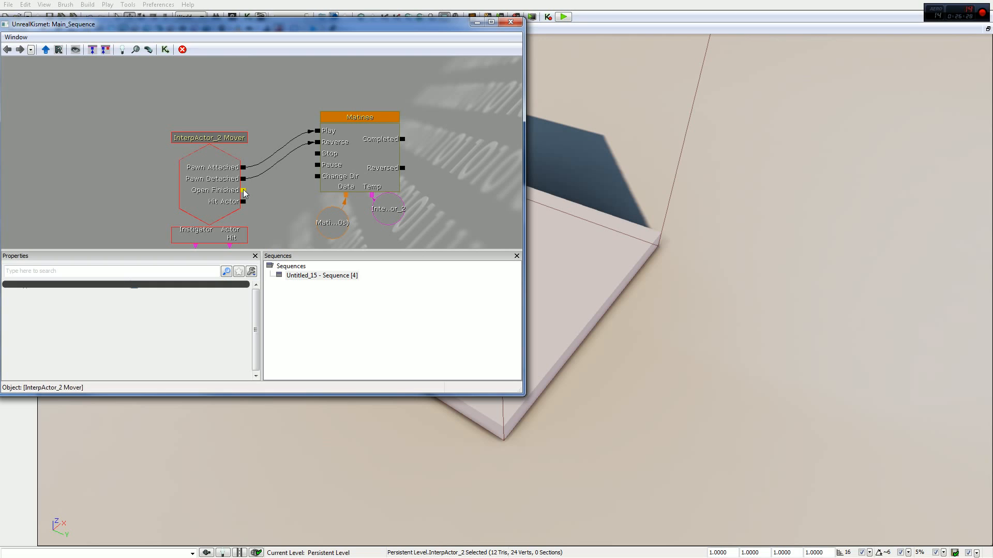
- Add a second Mover event for InterpActor_2 as a reference and move it and its Matinee away from the original nodes
{"action": "right_click", "coordinate": [123, 106]}
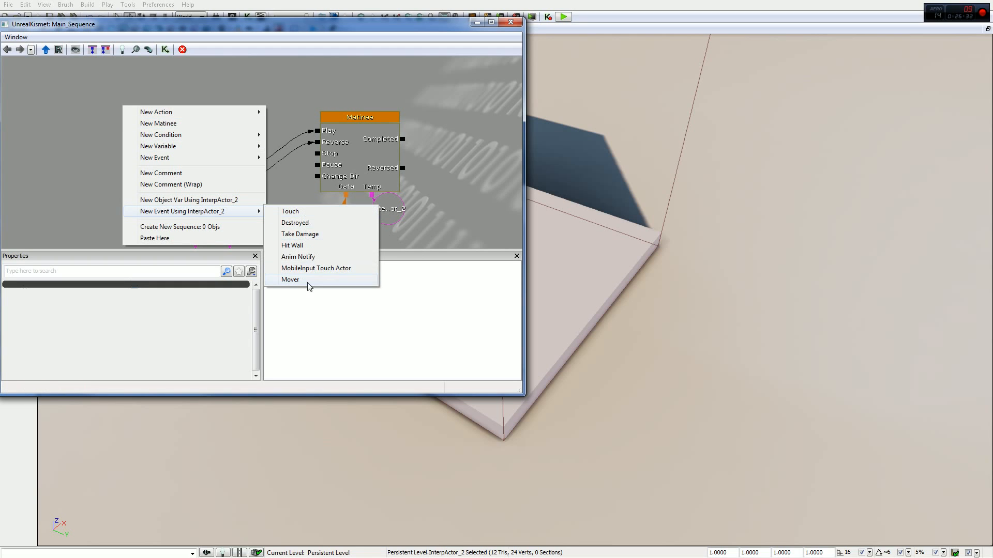
{"action": "left_click", "coordinate": [312, 278]}
{"action": "left_click", "coordinate": [182, 154]}
{"action": "left_click_drag", "start_coordinate": [173, 156], "coordinate": [119, 95]}
{"action": "left_click", "coordinate": [275, 133]}
{"action": "left_click_drag", "start_coordinate": [275, 133], "coordinate": [175, 65]}
- Delete the reference Matinee's data and InterpActor variable, and space its Mover event apart to expose the default links
{"action": "left_click", "coordinate": [293, 241]}
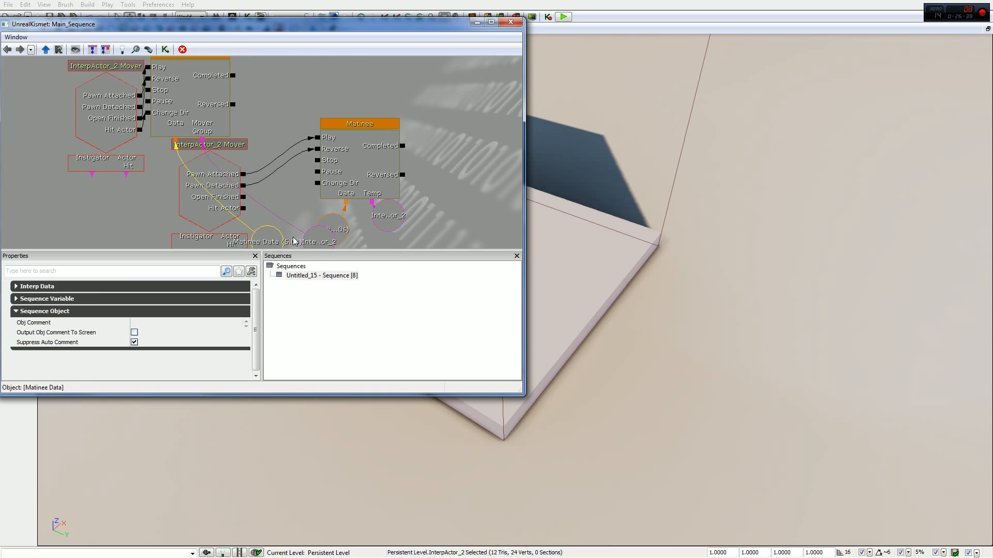
{"action": "key", "text": "Delete"}
{"action": "left_click", "coordinate": [319, 239]}
{"action": "key", "text": "Delete"}
{"action": "left_click_drag", "start_coordinate": [267, 185], "coordinate": [332, 229]}
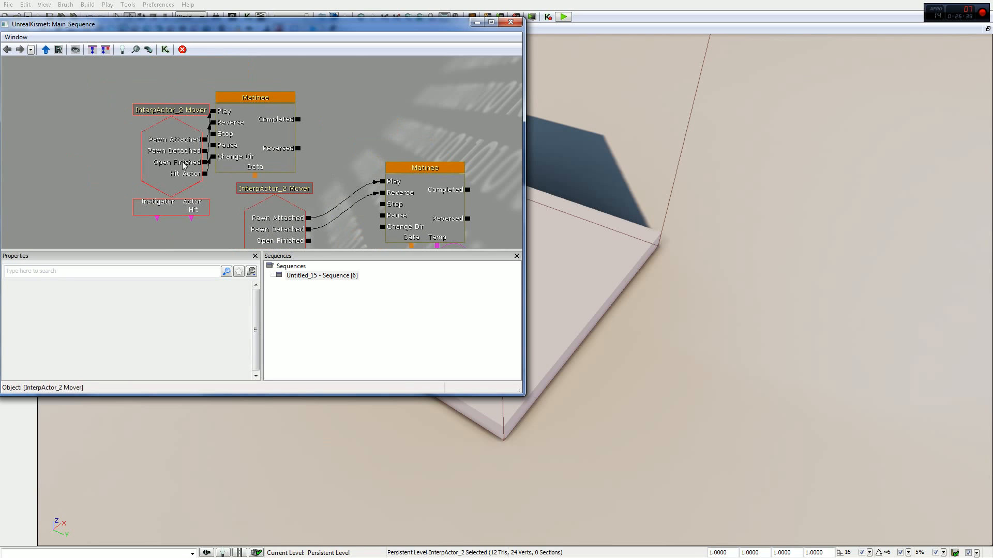
{"action": "left_click", "coordinate": [178, 162]}
{"action": "left_click_drag", "start_coordinate": [178, 162], "coordinate": [124, 132]}
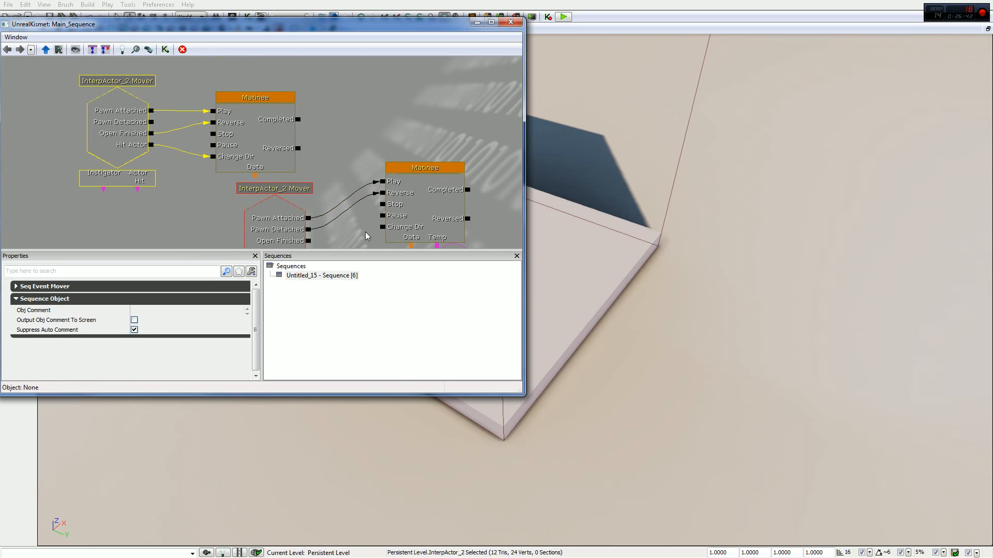
- Break the original Mover's Pawn Detached link, and link Open Finished to Reverse and Hit Actor to Change Dir
{"action": "left_click_drag", "start_coordinate": [366, 236], "coordinate": [348, 210]}
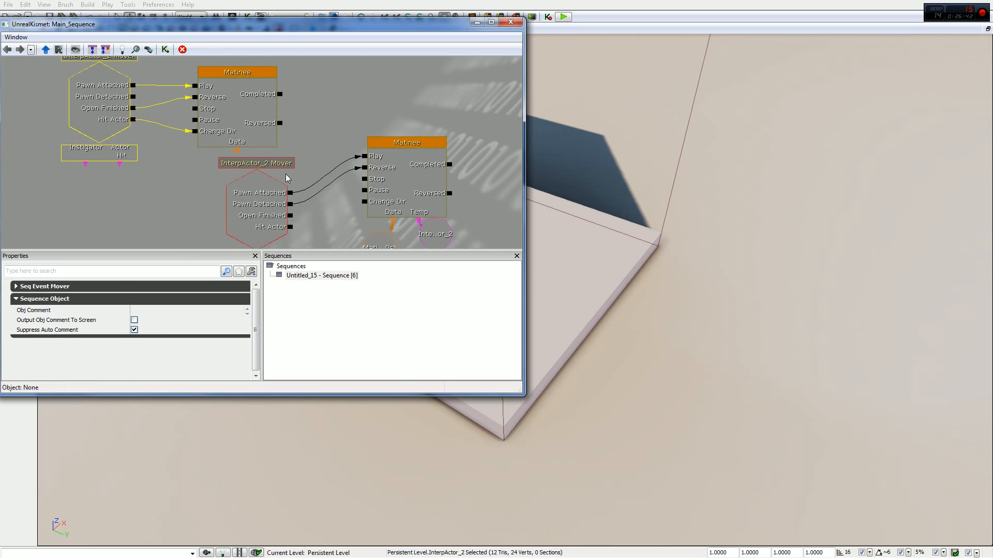
{"action": "right_click", "coordinate": [291, 204]}
{"action": "left_click", "coordinate": [445, 208]}
{"action": "left_click_drag", "start_coordinate": [290, 217], "coordinate": [365, 165]}
{"action": "left_click_drag", "start_coordinate": [290, 227], "coordinate": [345, 211]}
- Delete the reference Matinee and its Mover event from the sequence
{"action": "left_click", "coordinate": [199, 87]}
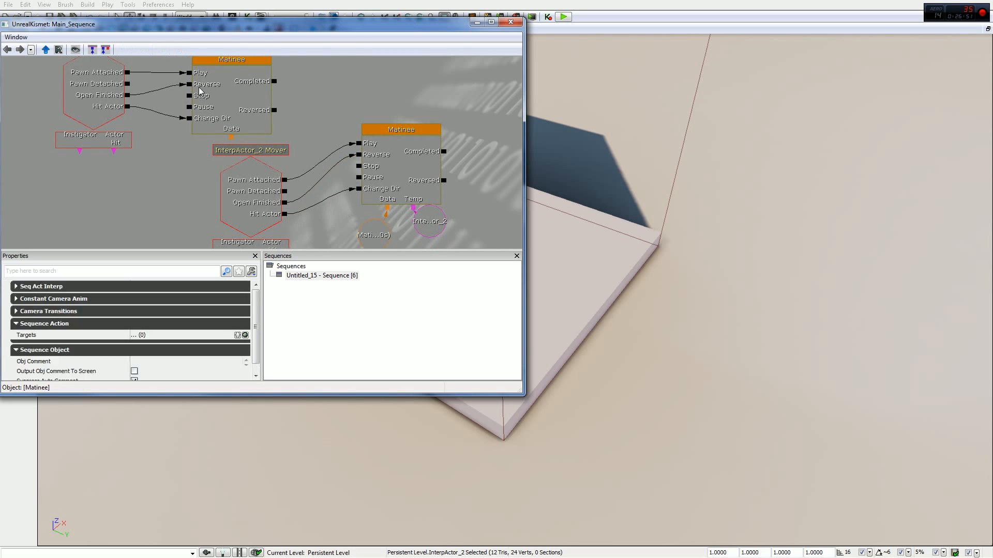
{"action": "key", "text": "Delete"}
{"action": "left_click", "coordinate": [108, 101]}
{"action": "key", "text": "Delete"}
{"action": "left_click_drag", "start_coordinate": [458, 165], "coordinate": [437, 140]}
- Move the InterpActor_2 variable lower beneath the Matinee and review the Mover event's links
{"action": "left_click", "coordinate": [344, 152]}
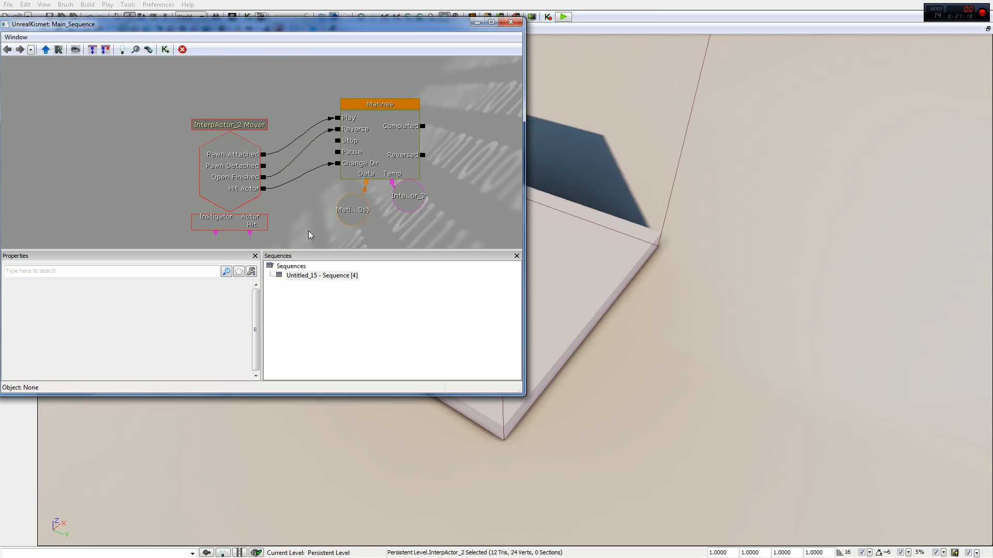
{"action": "left_click_drag", "start_coordinate": [309, 231], "coordinate": [315, 205]}
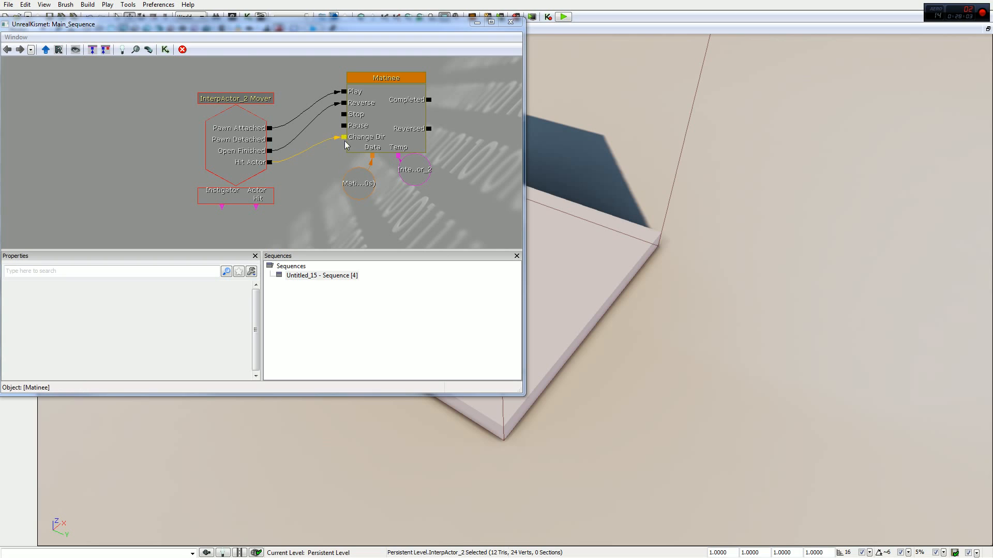
{"action": "left_click", "coordinate": [414, 169]}
{"action": "left_click_drag", "start_coordinate": [414, 169], "coordinate": [412, 196]}
{"action": "left_click_drag", "start_coordinate": [240, 226], "coordinate": [300, 185]}
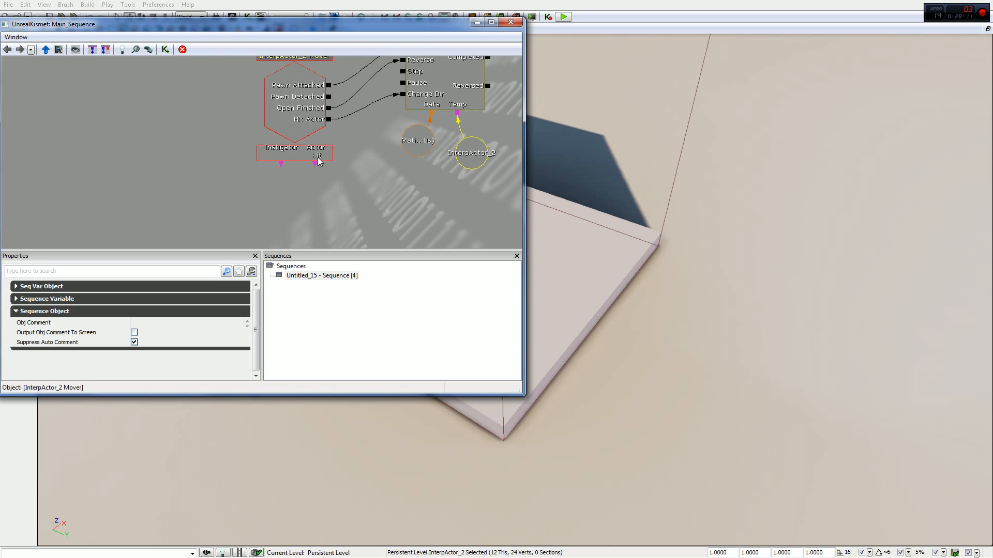
{"action": "left_click_drag", "start_coordinate": [340, 135], "coordinate": [318, 160]}
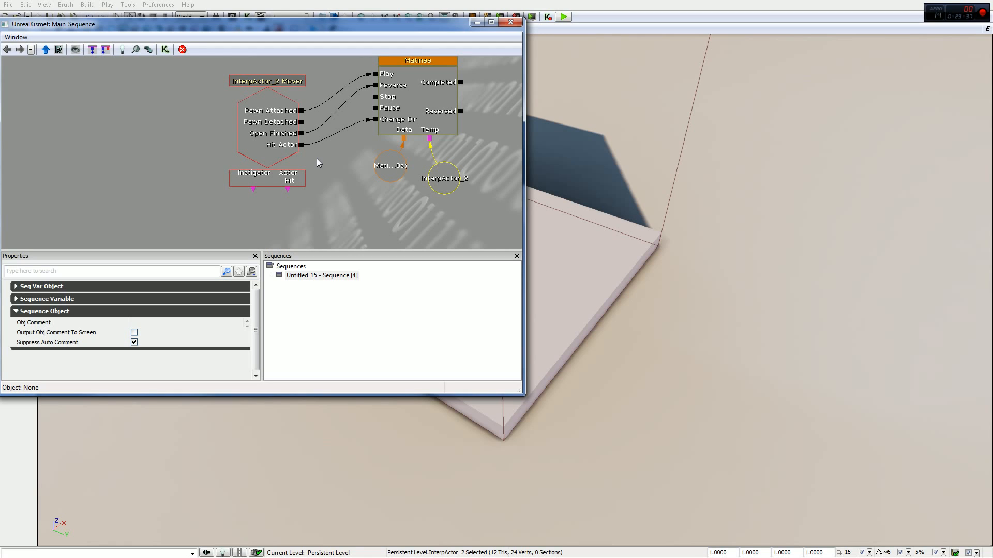
- Close Kismet and play-test the level to check how the platform reacts to the player, and end the preview
{"action": "left_click", "coordinate": [510, 21]}
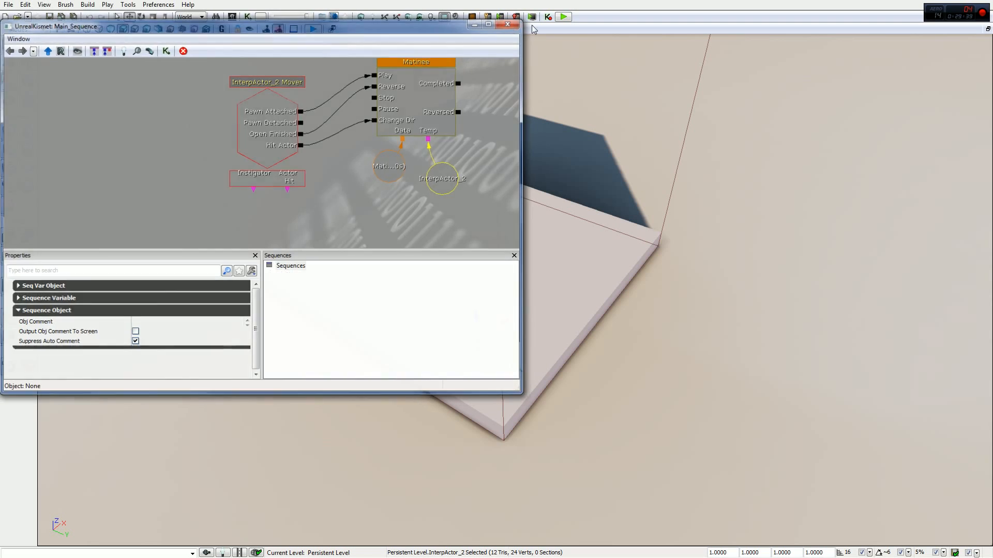
{"action": "left_click", "coordinate": [561, 17]}
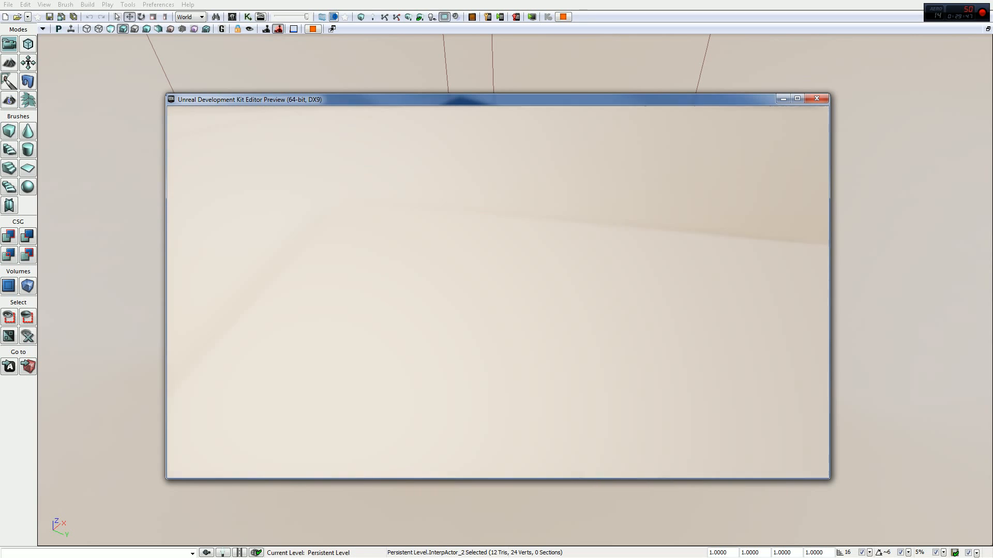
{"action": "key", "text": "Escape"}
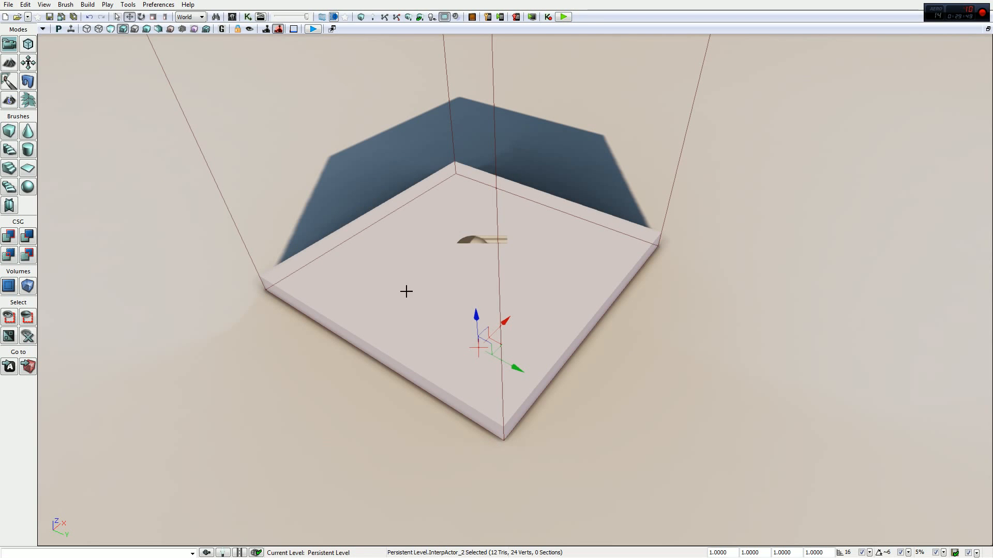
- Set the Collision Type of the platform InterpActor_2 to COLLIDE_BlockAll in its properties
{"action": "key", "text": "F4"}
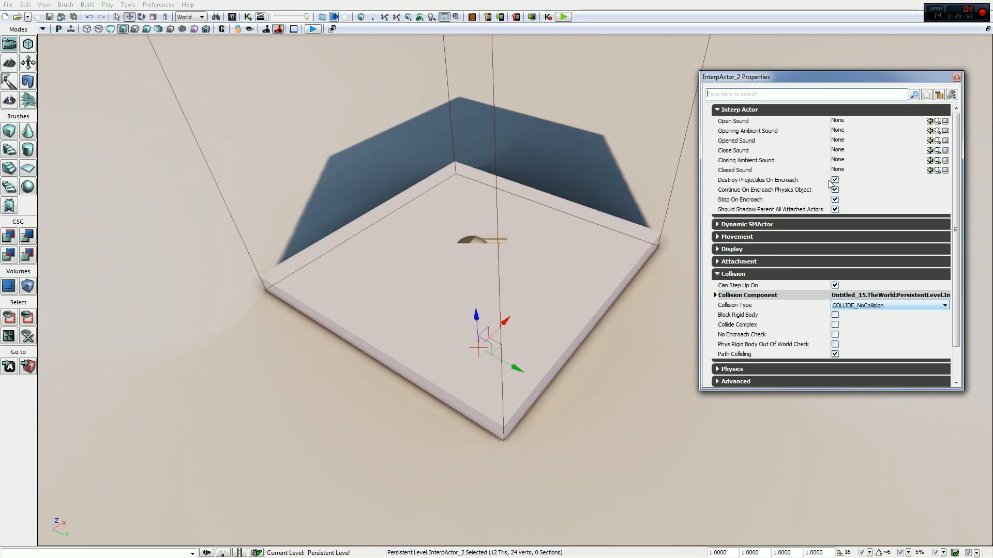
{"action": "left_click_drag", "start_coordinate": [810, 84], "coordinate": [750, 35]}
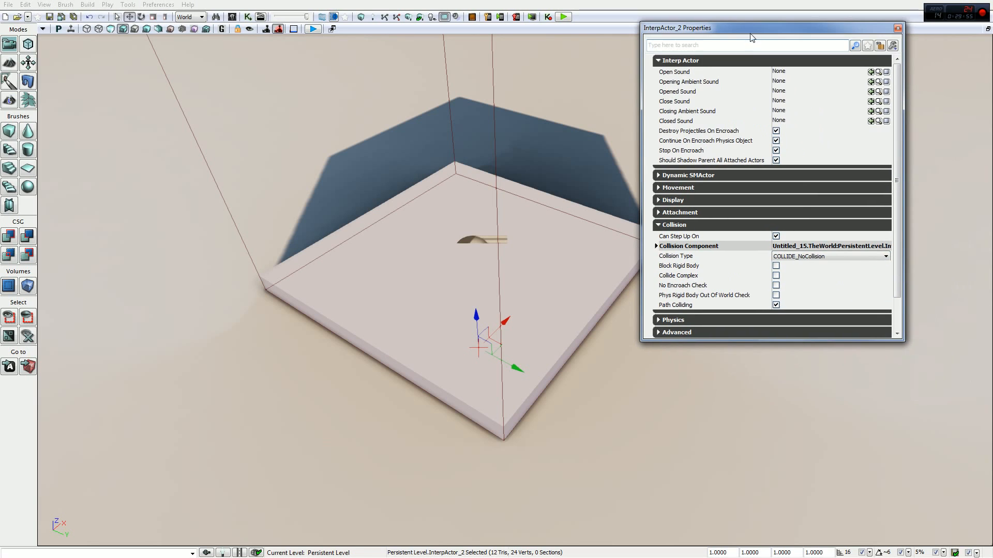
{"action": "left_click", "coordinate": [808, 257]}
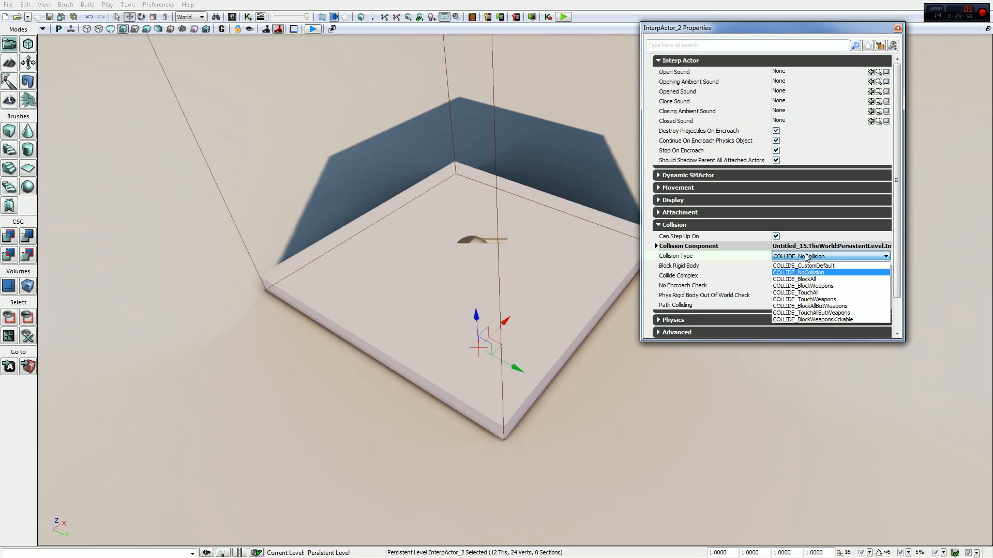
{"action": "left_click", "coordinate": [809, 280]}
- Play-test the platform with blocking collision by walking onto it, riding it and stepping off, and end the preview
{"action": "left_click", "coordinate": [564, 16]}
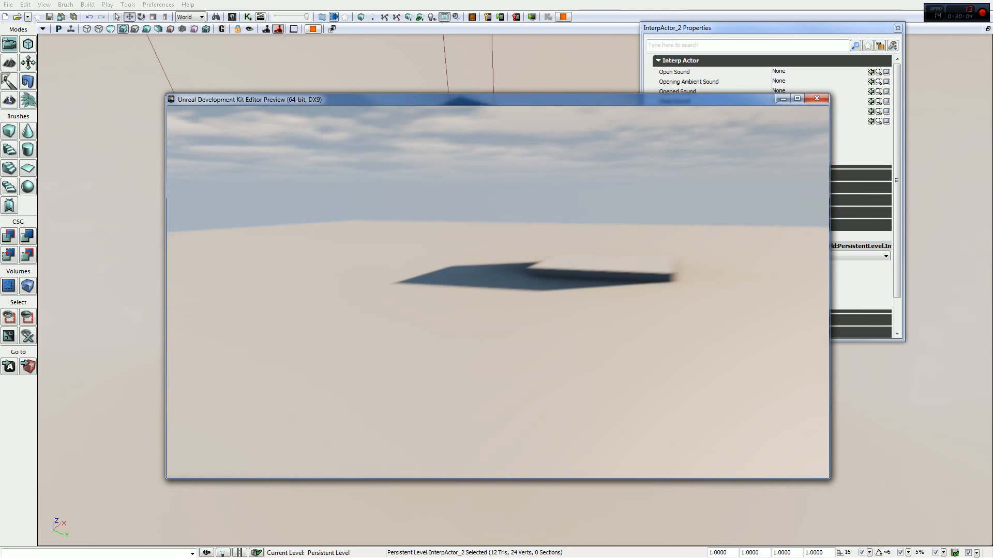
{"action": "key", "text": "w"}
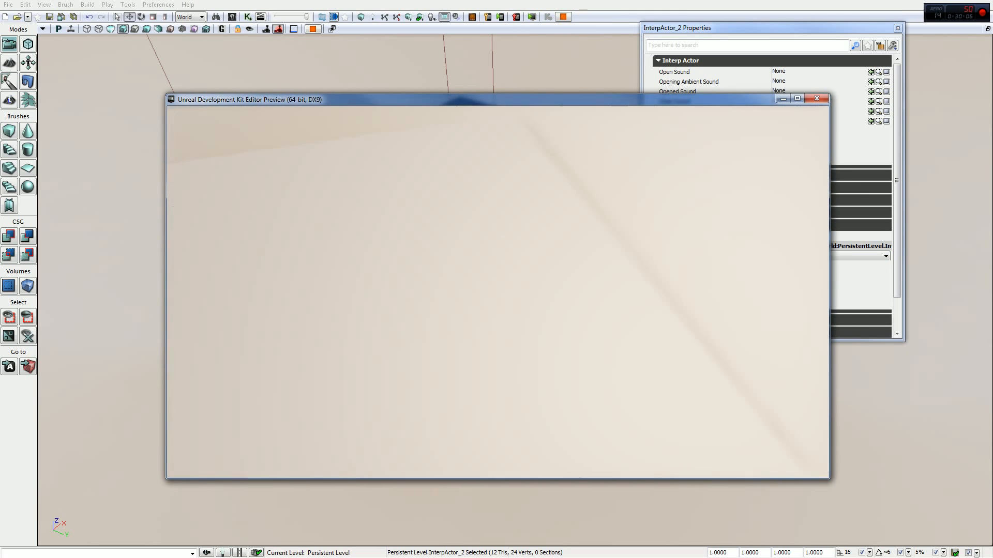
{"action": "key", "text": "s"}
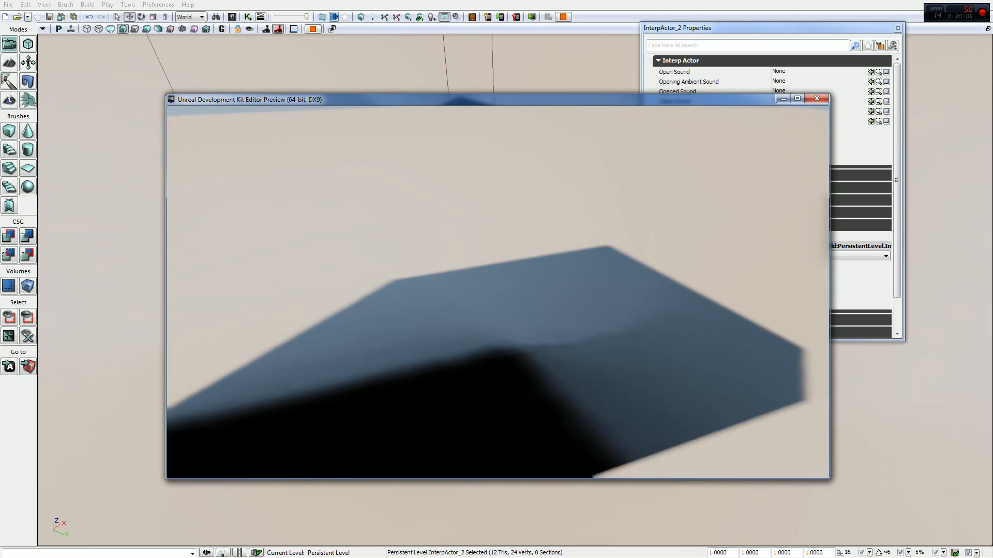
{"action": "key", "text": "w"}
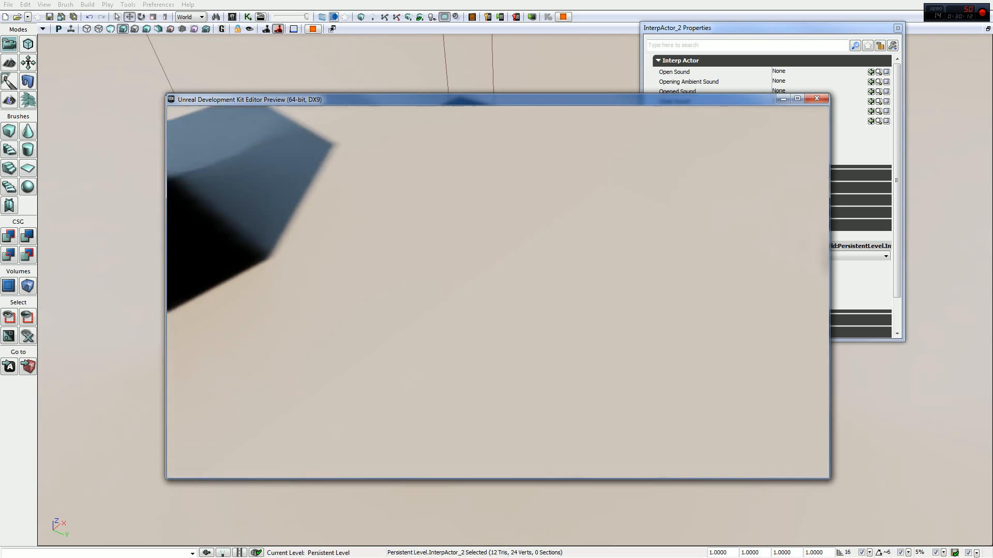
{"action": "key", "text": "w"}
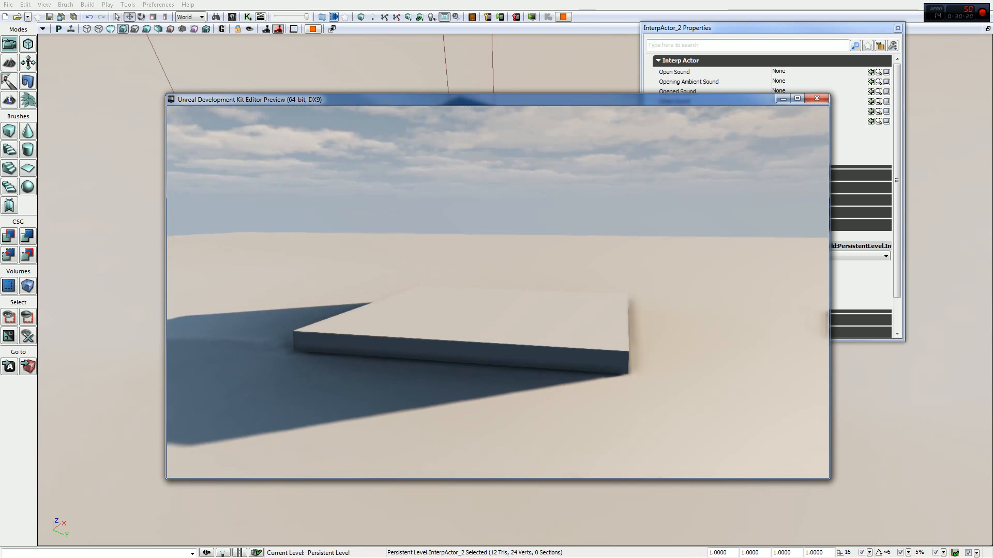
{"action": "key", "text": "Escape"}
- In Kismet, break the Mover's Open Finished link, connect Pawn Detached to the Matinee's Reverse, and close the editor
{"action": "left_click", "coordinate": [247, 16]}
{"action": "double_click", "coordinate": [470, 11]}
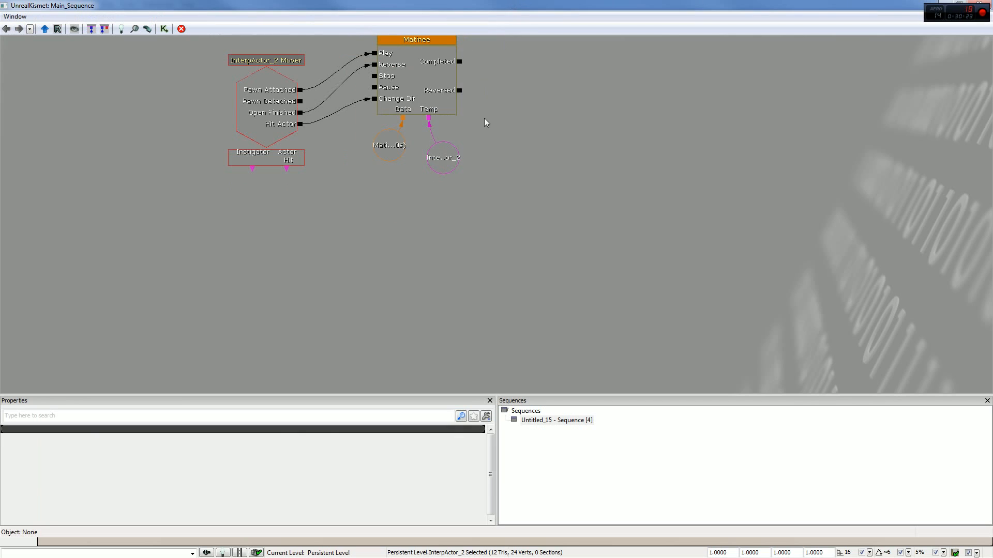
{"action": "left_click_drag", "start_coordinate": [485, 120], "coordinate": [577, 158]}
{"action": "right_click", "coordinate": [385, 127]}
{"action": "left_click", "coordinate": [231, 159]}
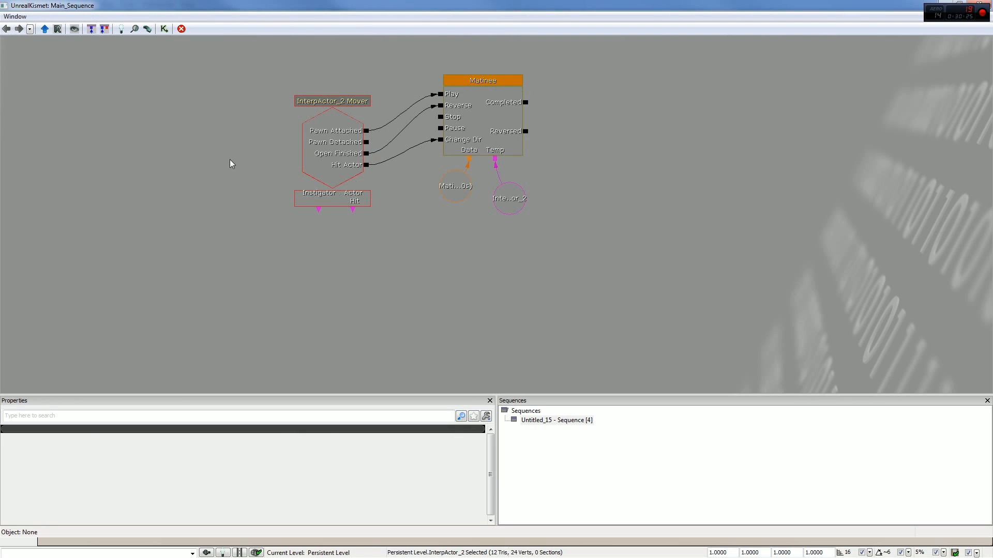
{"action": "left_click_drag", "start_coordinate": [304, 148], "coordinate": [298, 163]}
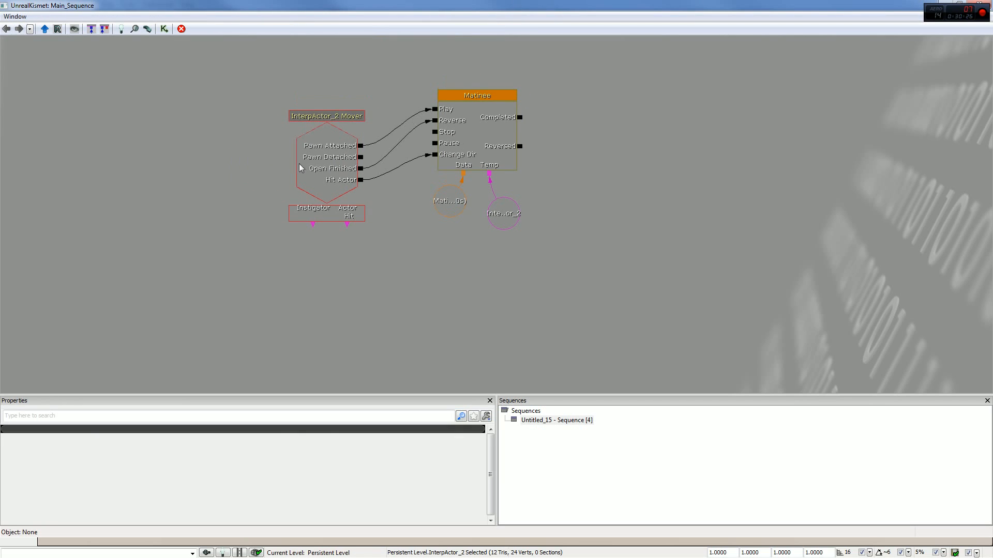
{"action": "right_click", "coordinate": [362, 171]}
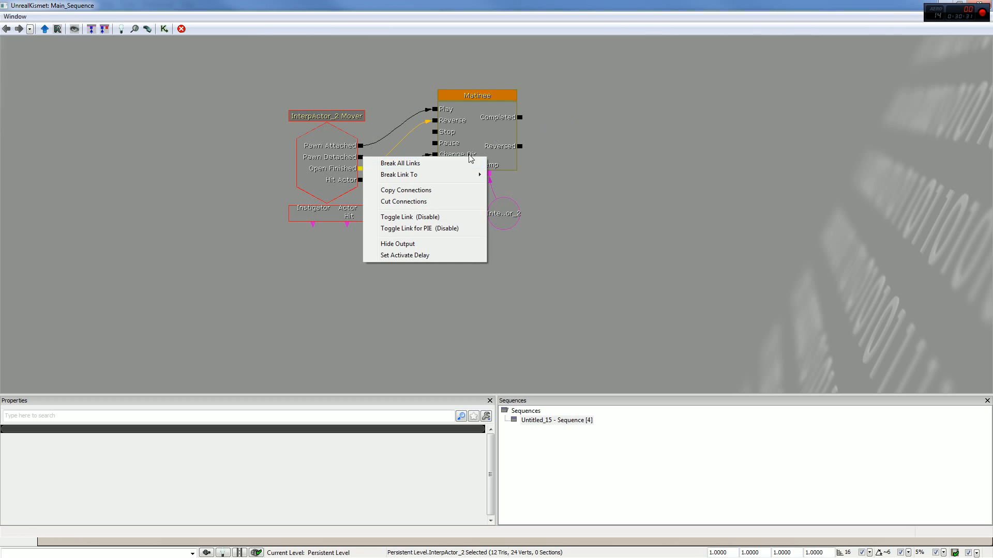
{"action": "left_click", "coordinate": [437, 164]}
{"action": "left_click_drag", "start_coordinate": [360, 157], "coordinate": [434, 121]}
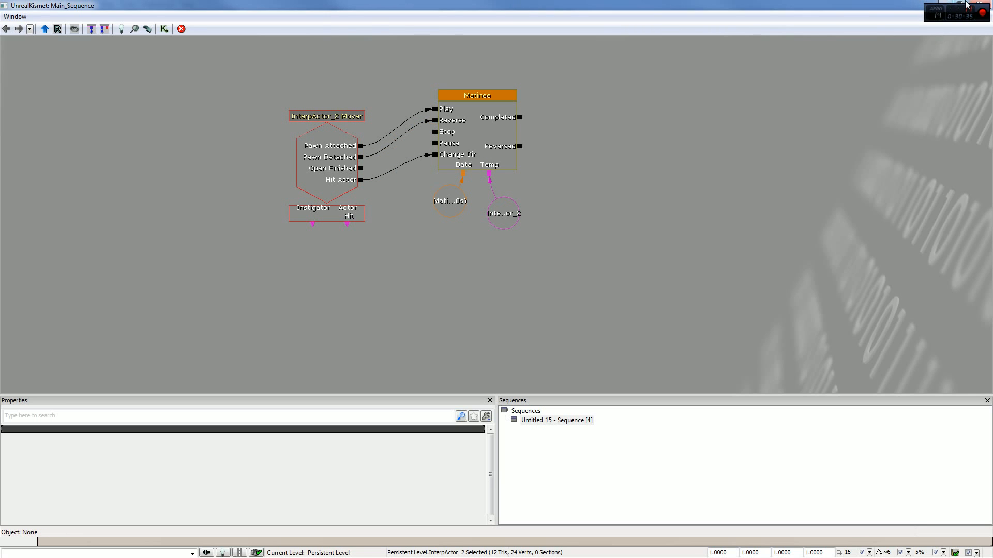
{"action": "left_click", "coordinate": [980, 5]}
- Play-test the rewired Mover event by riding the platform up, stepping off and jumping back toward it
{"action": "left_click", "coordinate": [564, 16]}
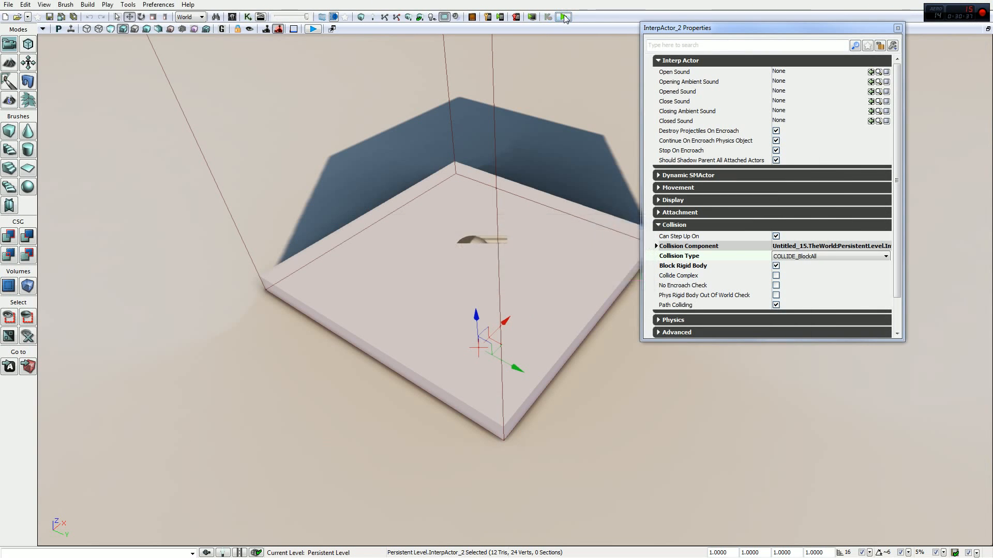
{"action": "key", "text": "w"}
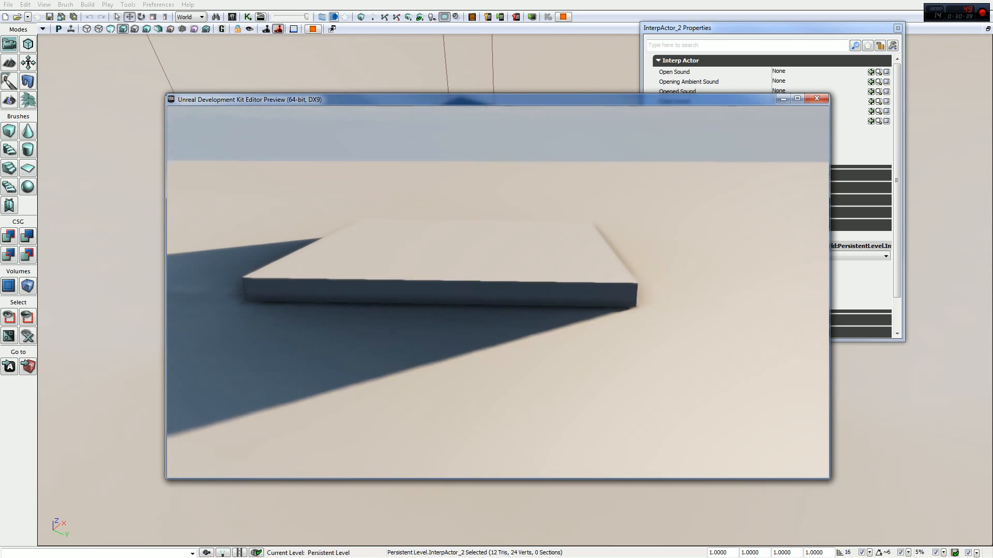
{"action": "key", "text": "w"}
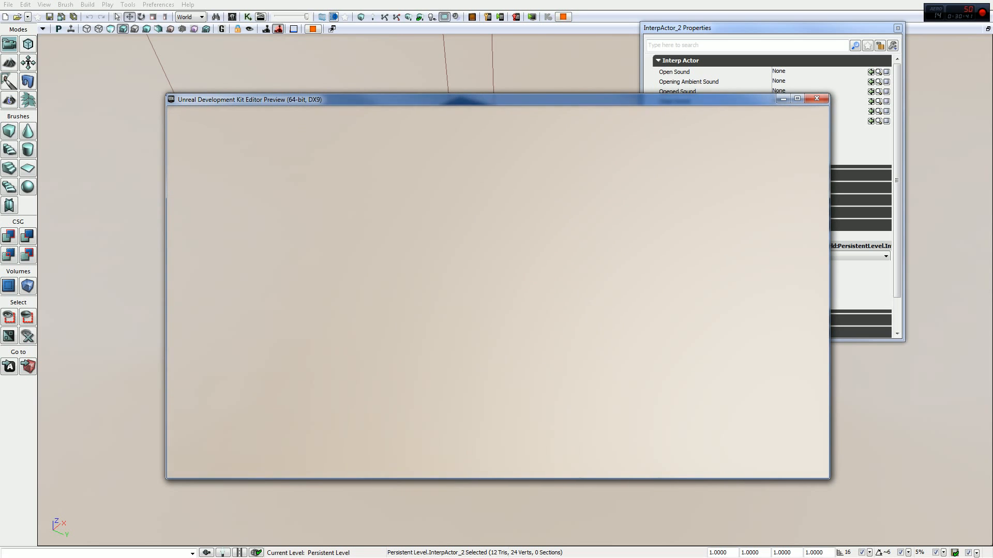
{"action": "key", "text": "s"}
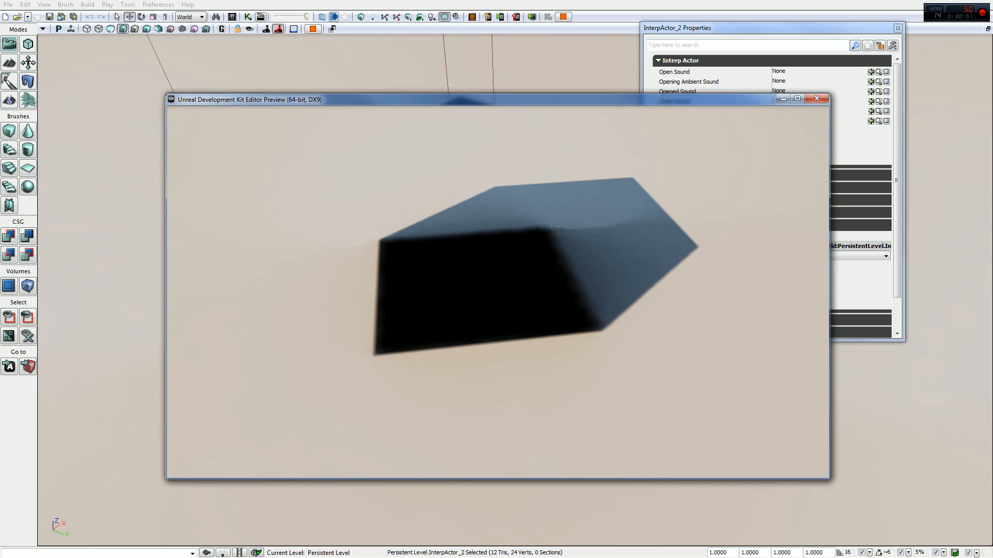
{"action": "key", "text": "w"}
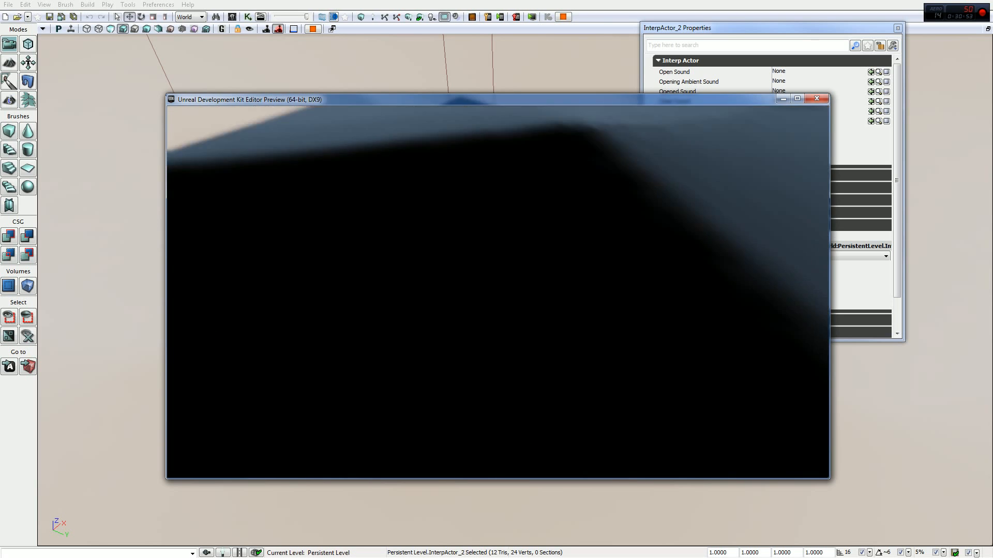
{"action": "key", "text": "d"}
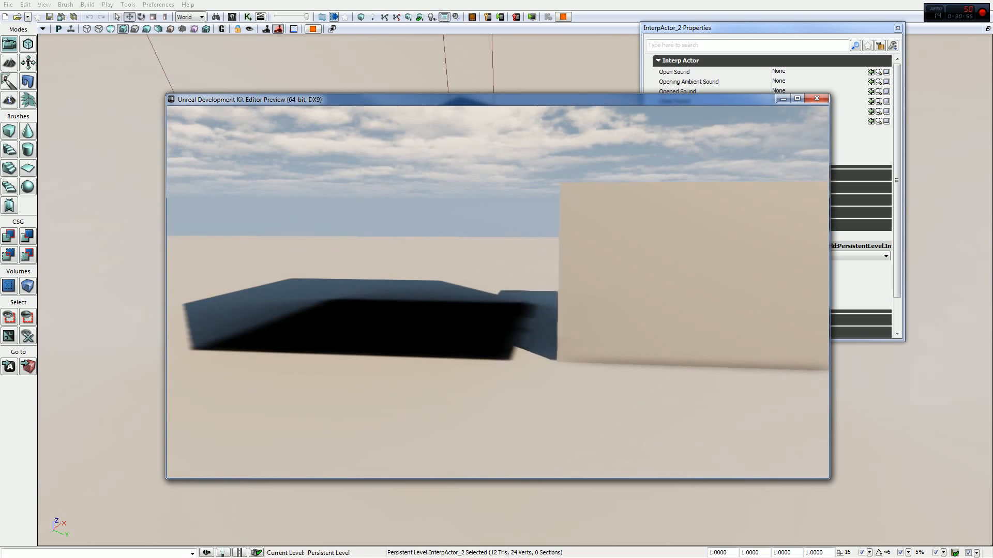
{"action": "key", "text": "s"}
{"action": "key", "text": "w"}
{"action": "key", "text": "space"}
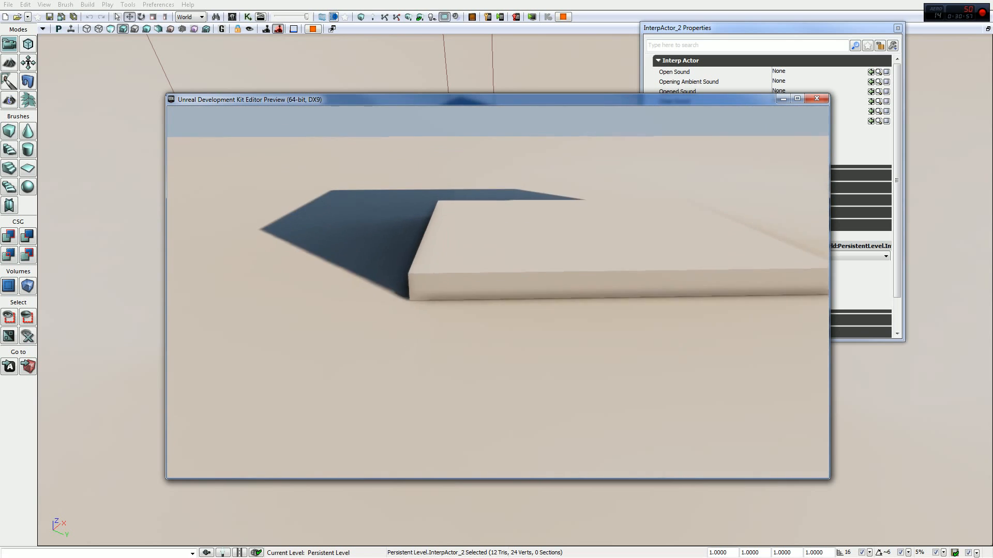
- Step on and off the platform's edge in the preview to check how it rises and reverses
{"action": "key", "text": "a"}
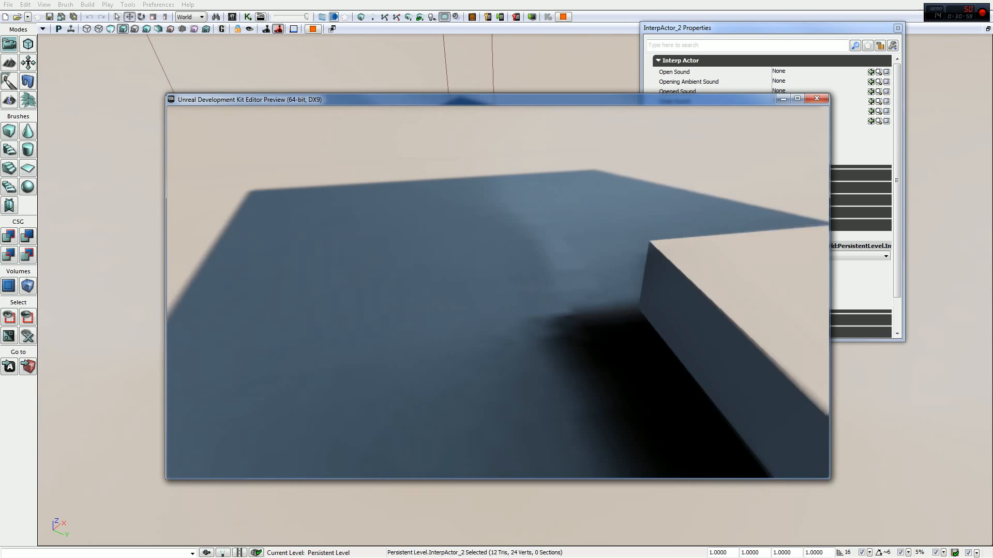
{"action": "key", "text": "s"}
{"action": "key", "text": "w"}
{"action": "key", "text": "a"}
{"action": "key", "text": "s"}
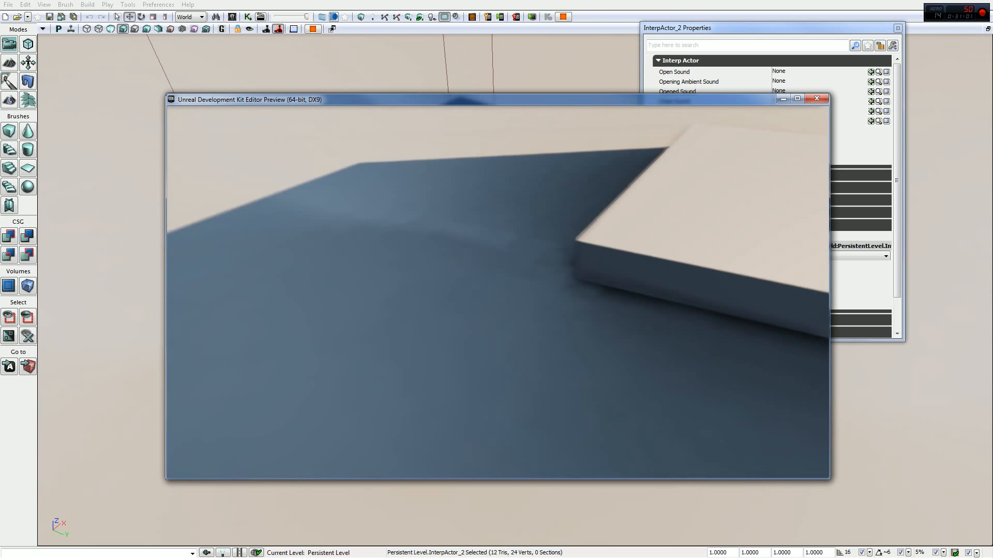
{"action": "key", "text": "d"}
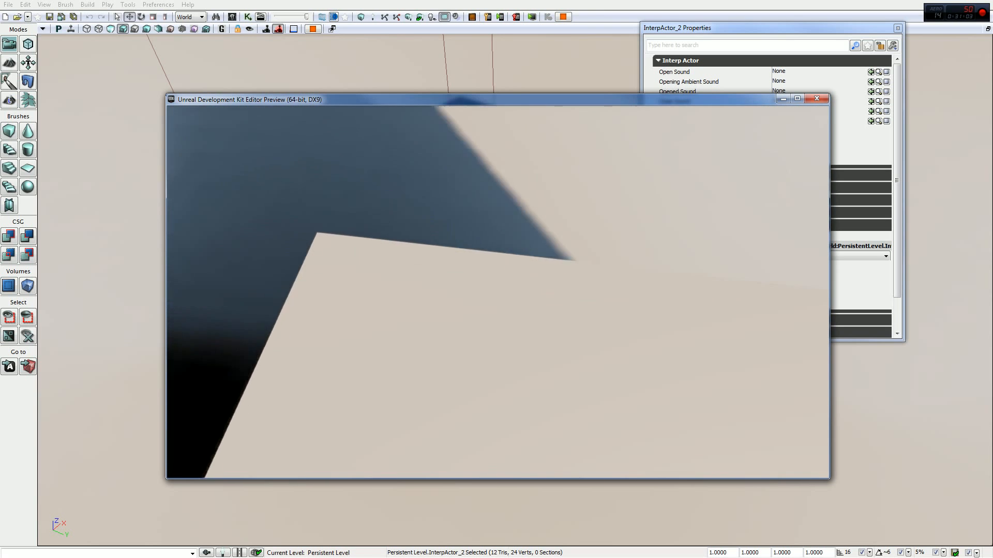
{"action": "key", "text": "d"}
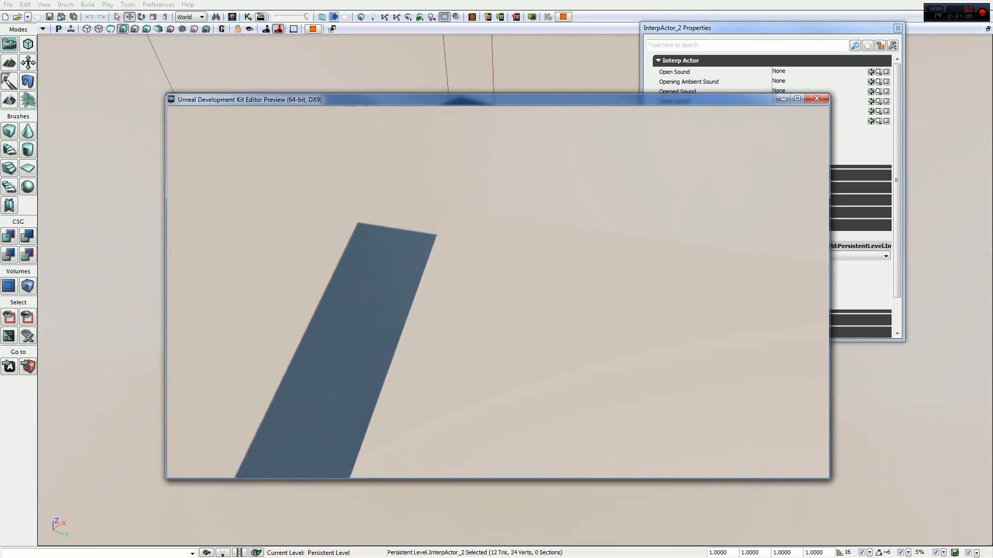
{"action": "key", "text": "a"}
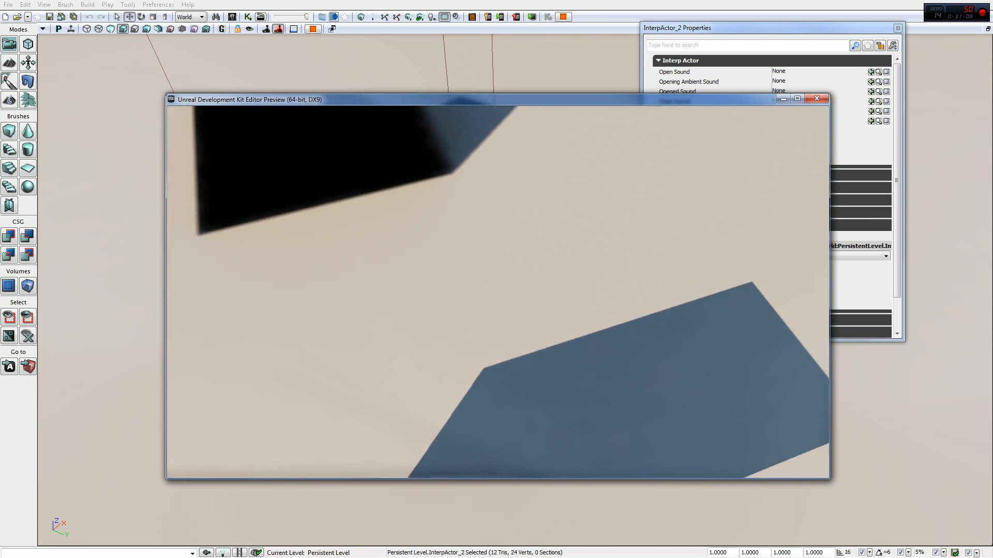
- Move around and beneath the raised platform in the preview to check its reaction to contact, and end the preview
{"action": "key", "text": "a"}
{"action": "key", "text": "d"}
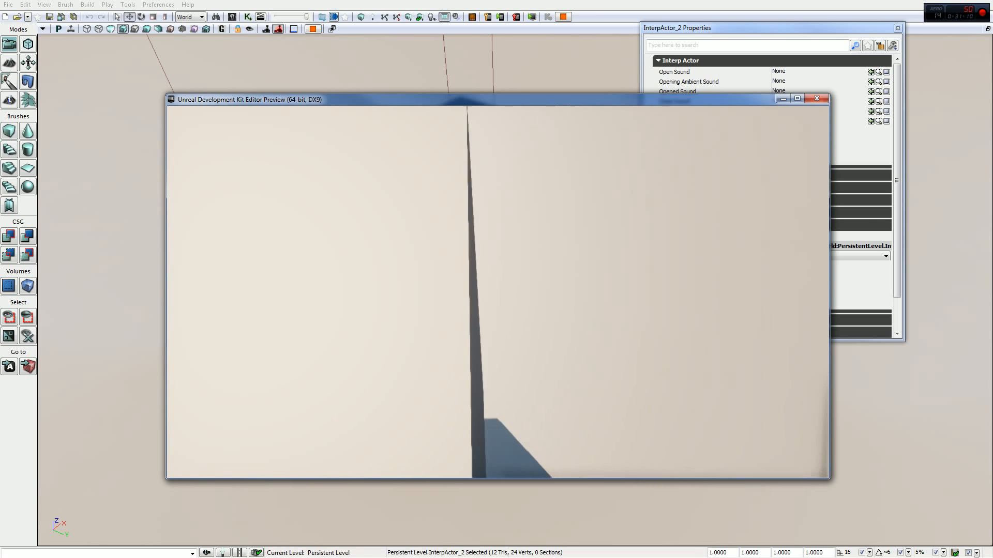
{"action": "key", "text": "d"}
{"action": "key", "text": "a"}
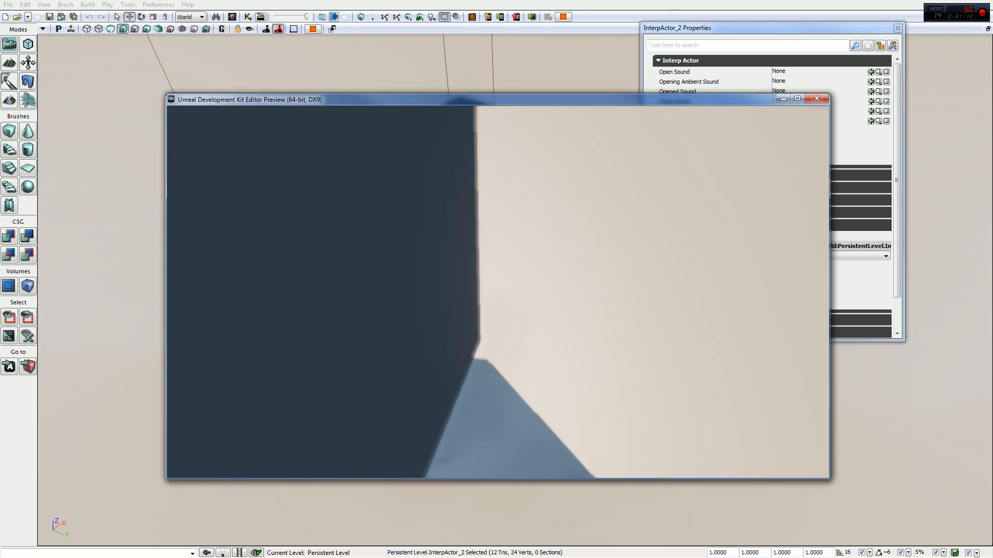
{"action": "key", "text": "d"}
{"action": "key", "text": "a"}
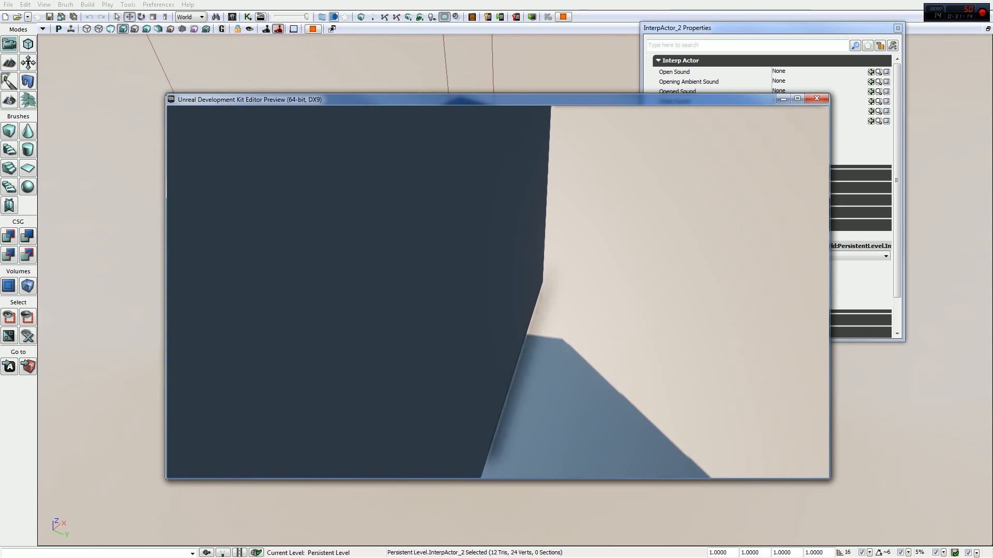
{"action": "key", "text": "w"}
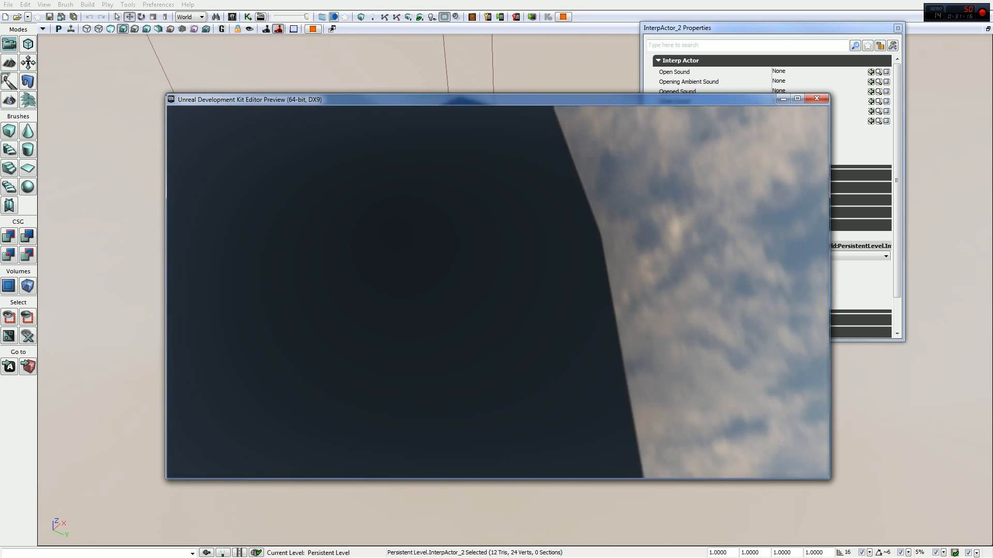
{"action": "key", "text": "s"}
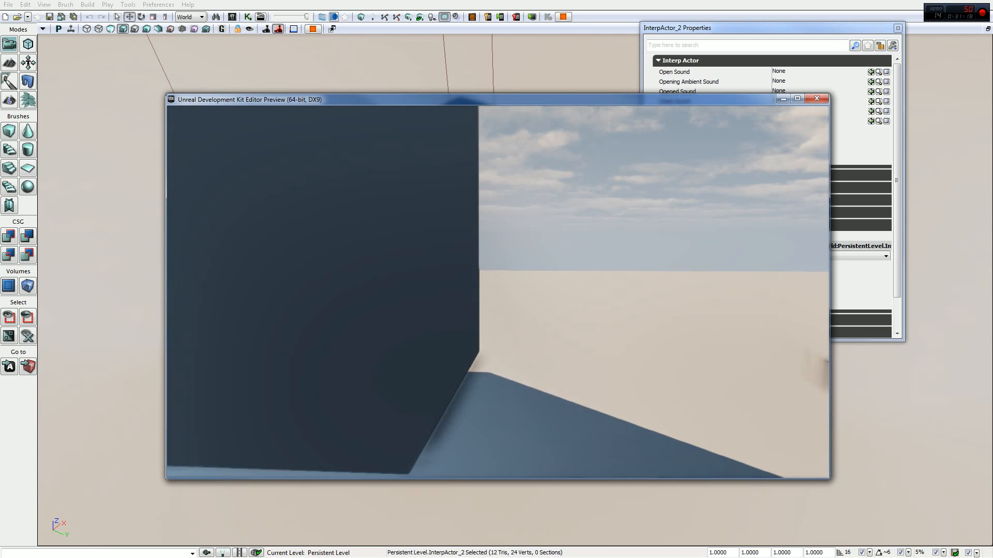
{"action": "key", "text": "s"}
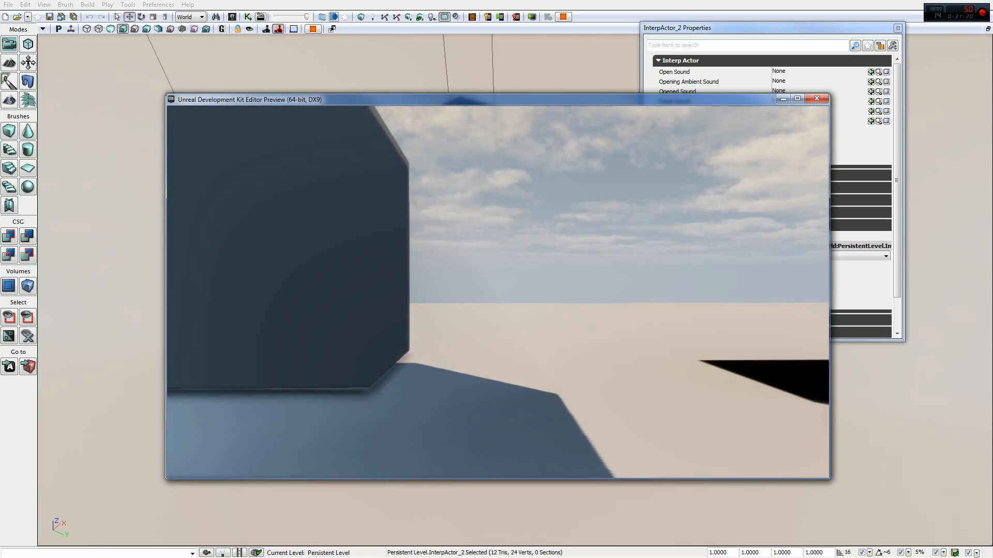
{"action": "key", "text": "a"}
{"action": "key", "text": "s"}
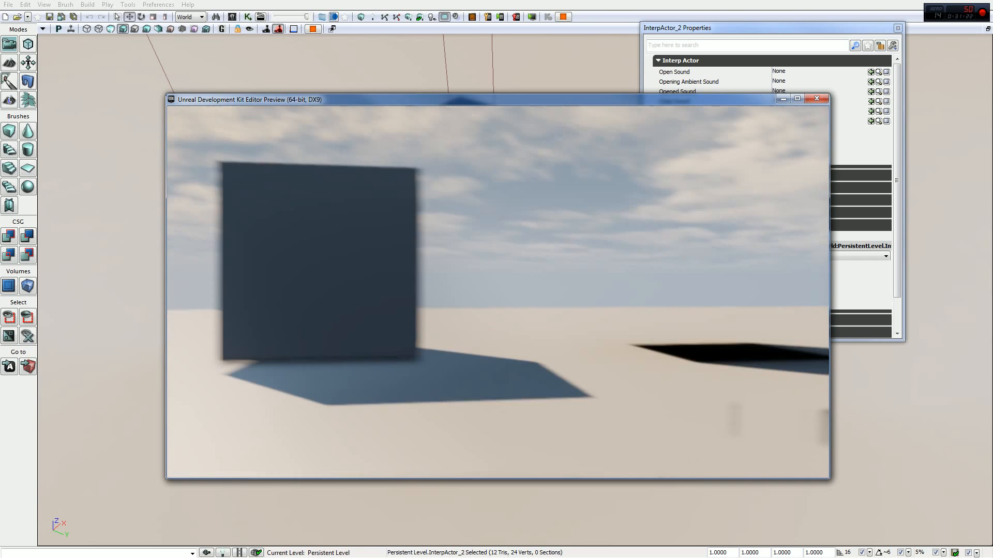
{"action": "key", "text": "Escape"}
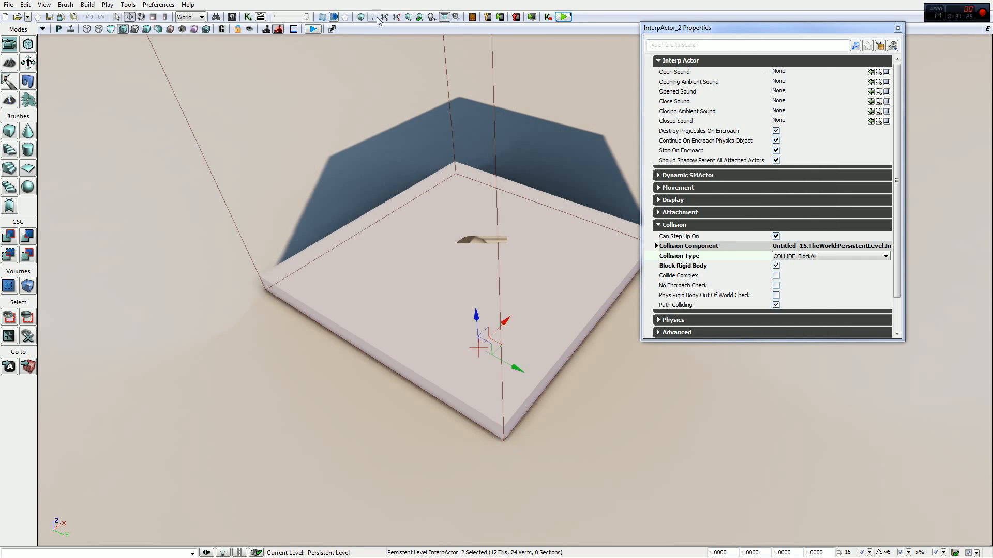
- Review the Mover event's connections to the Matinee in Kismet and relaunch the play preview
{"action": "left_click", "coordinate": [248, 16]}
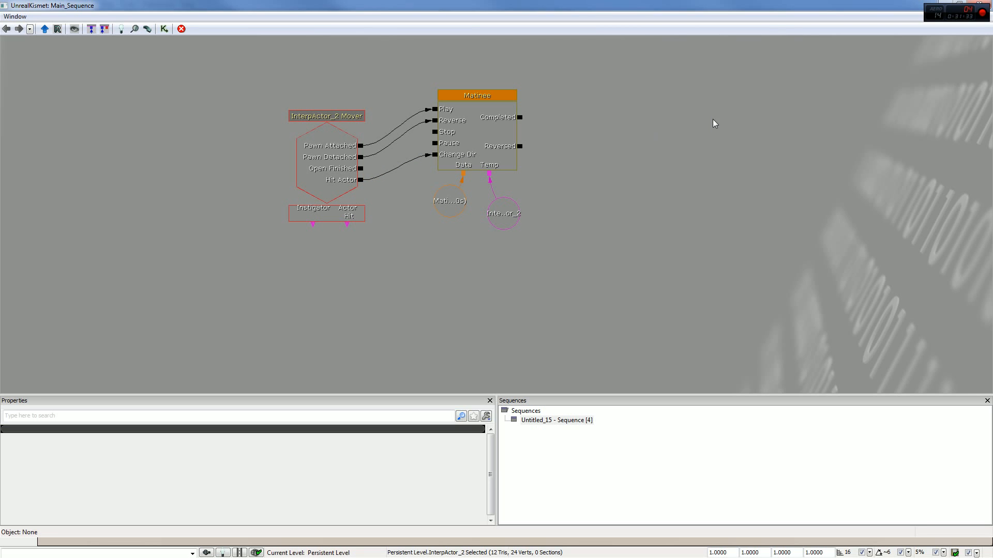
{"action": "left_click", "coordinate": [983, 4]}
{"action": "left_click", "coordinate": [563, 17]}
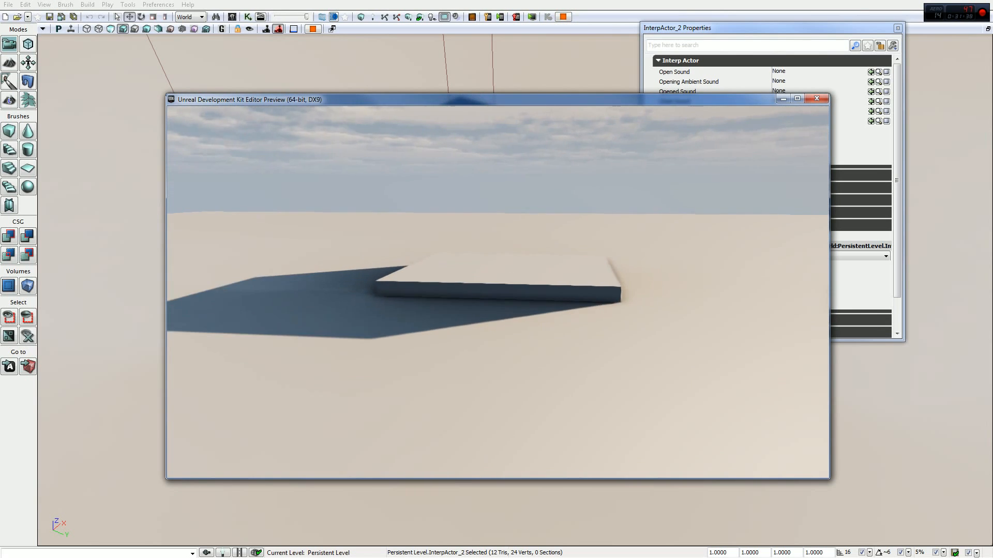
- Walk onto the platform, ride it up, step off and back away to watch how it descends
{"action": "key", "text": "w"}
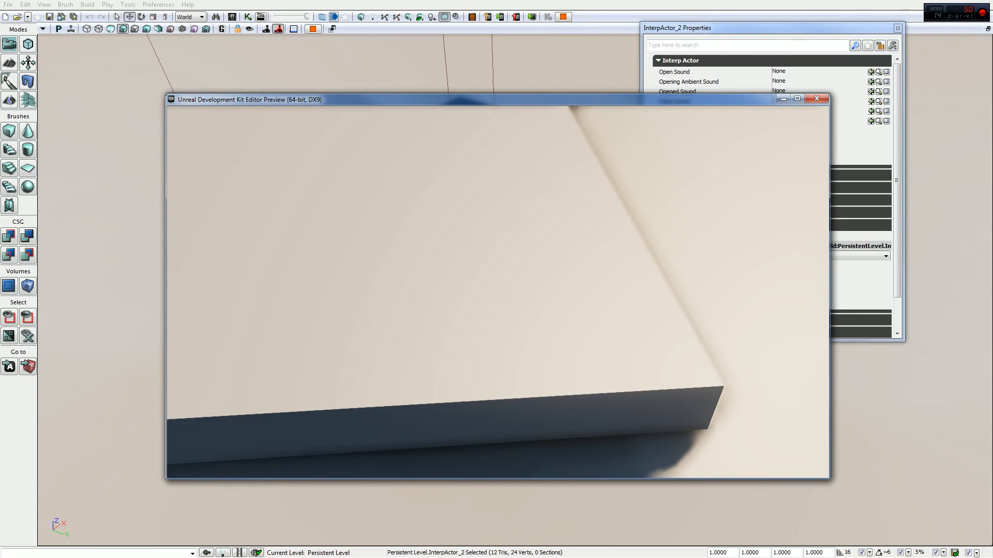
{"action": "key", "text": "w"}
{"action": "key", "text": "w"}
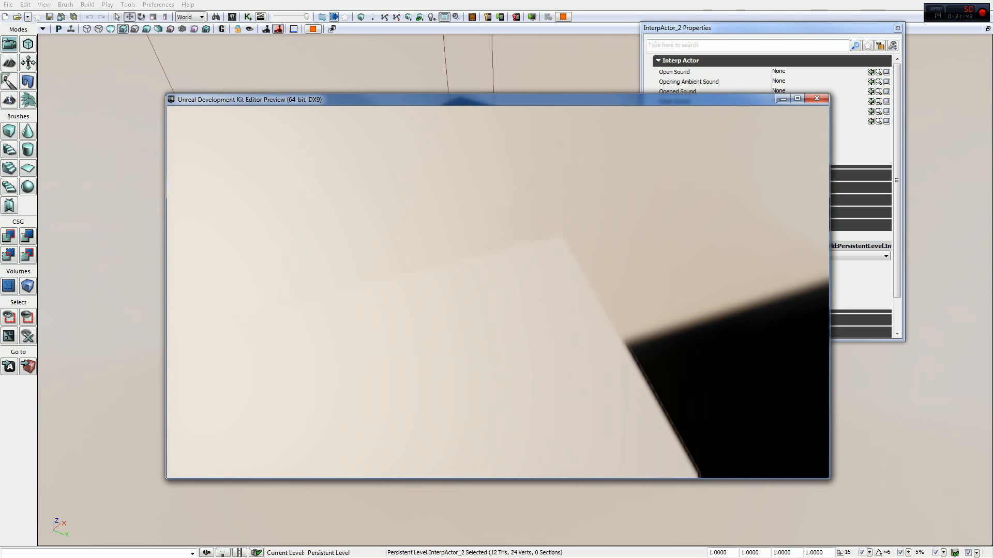
{"action": "key", "text": "w"}
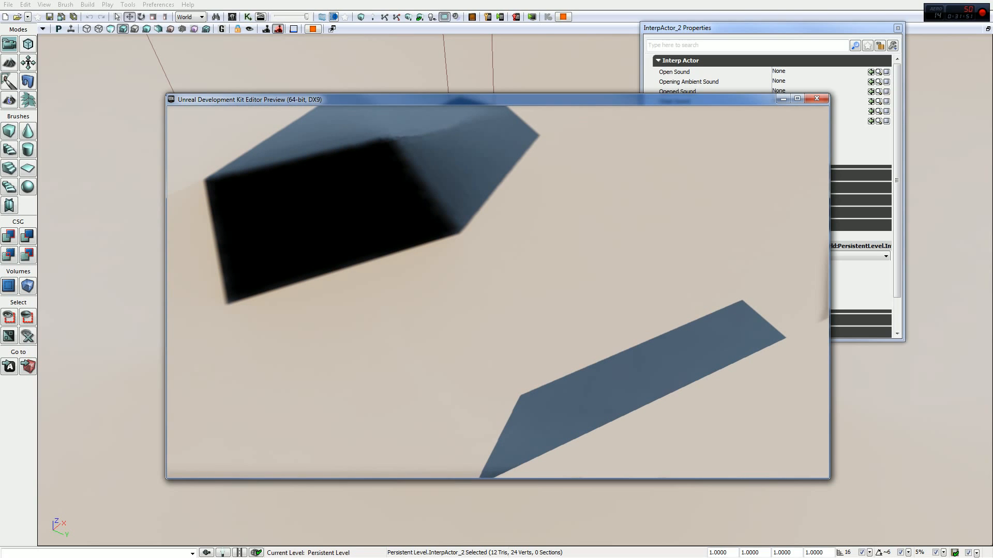
{"action": "key", "text": "w"}
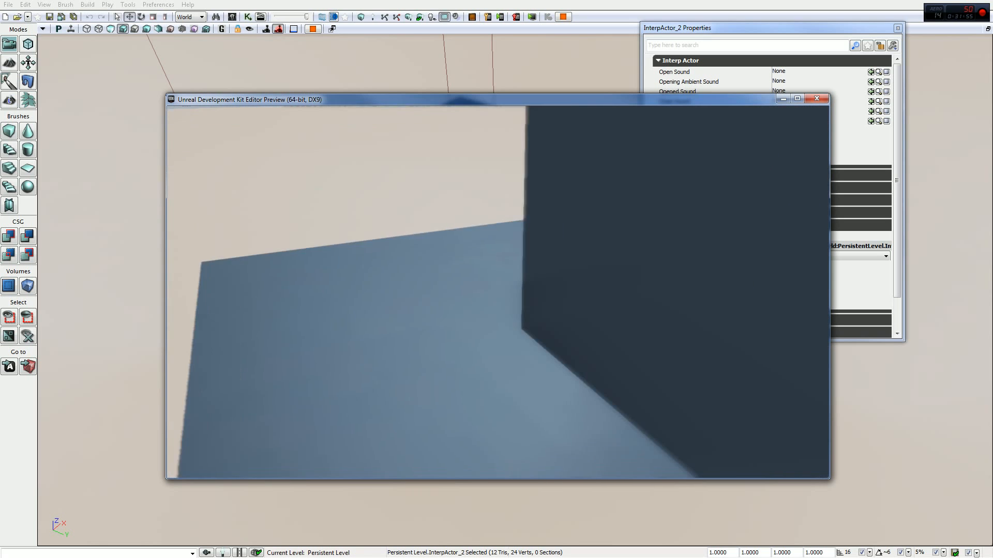
{"action": "key", "text": "s"}
{"action": "key", "text": "d"}
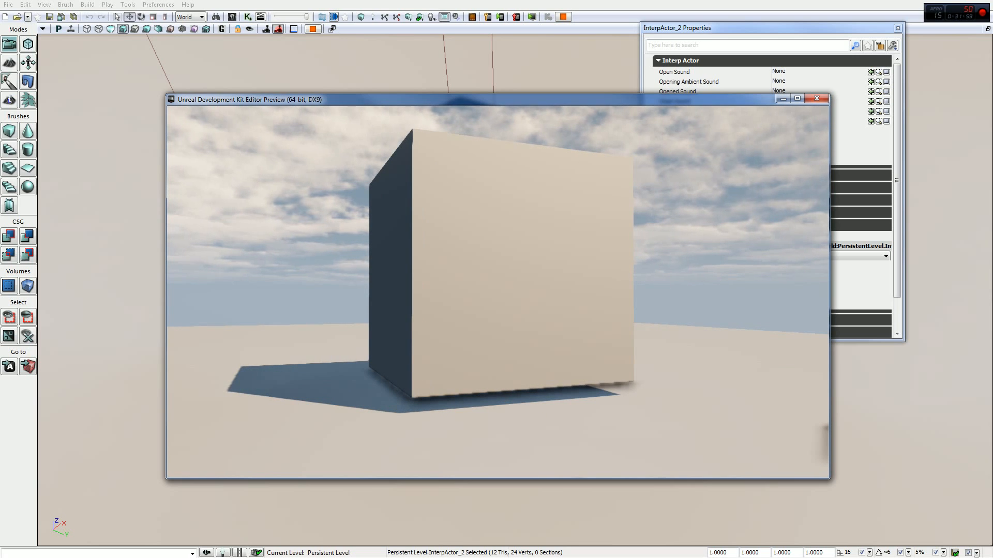
- Walk into the large block's sides and circle it in the preview to test the Hit Actor response, and end the preview
{"action": "key", "text": "w"}
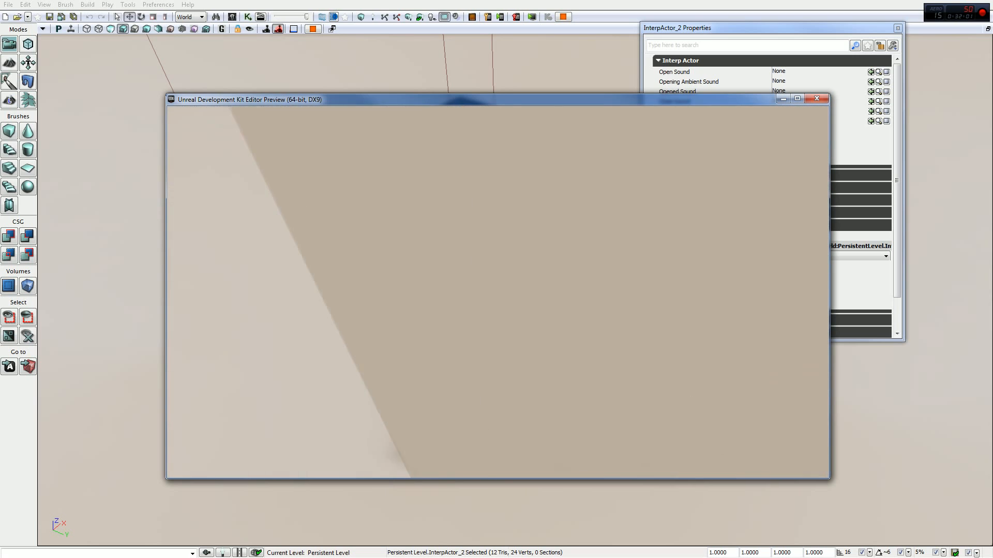
{"action": "key", "text": "a"}
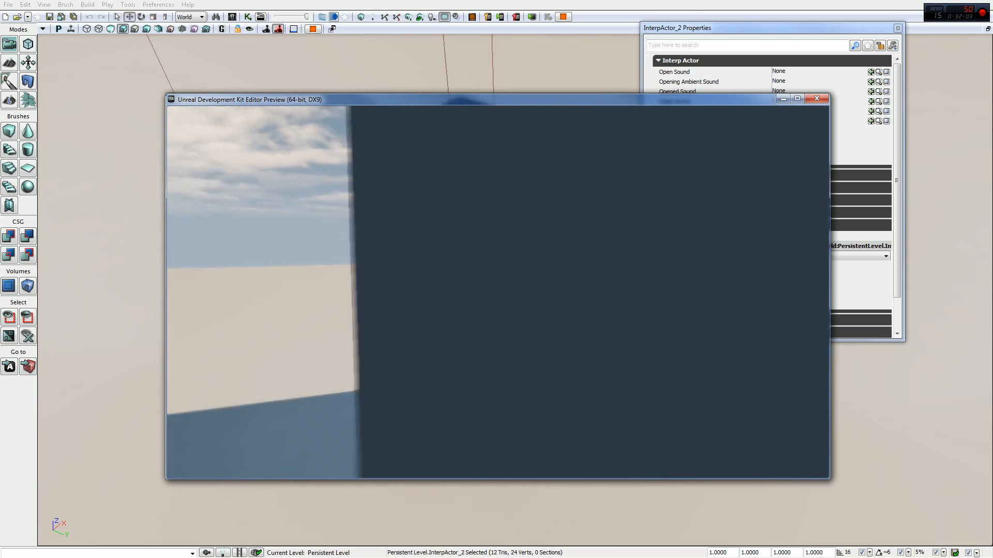
{"action": "key", "text": "w"}
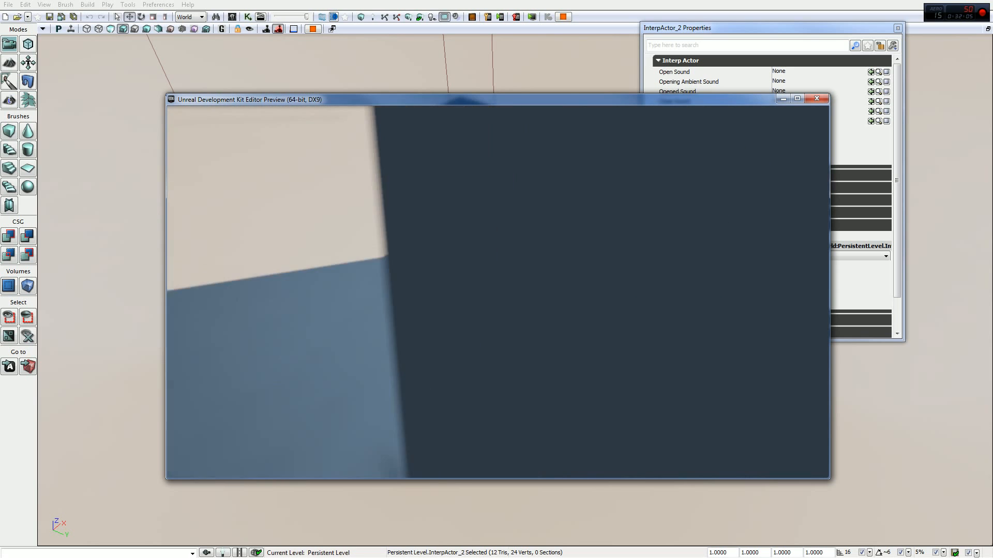
{"action": "key", "text": "a"}
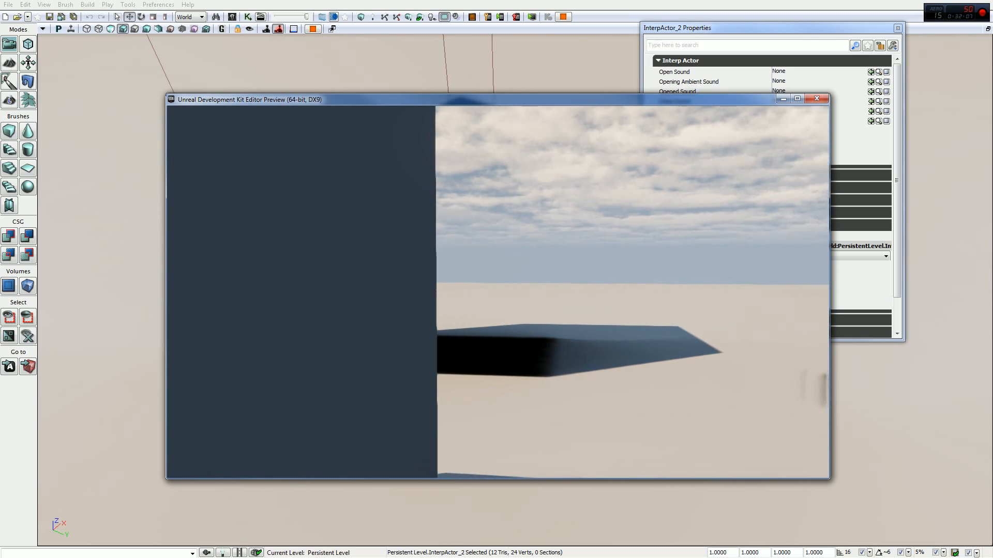
{"action": "key", "text": "a"}
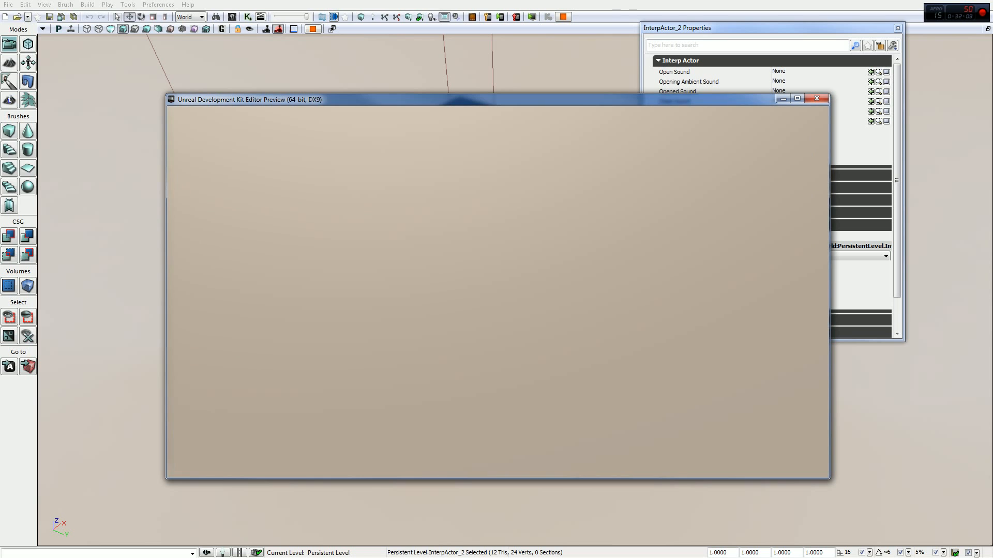
{"action": "key", "text": "a"}
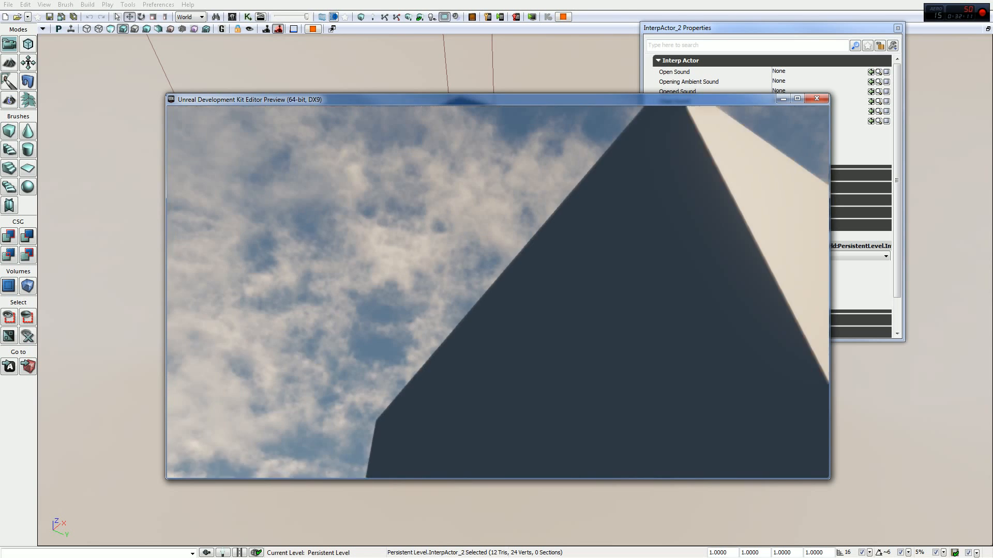
{"action": "key", "text": "d"}
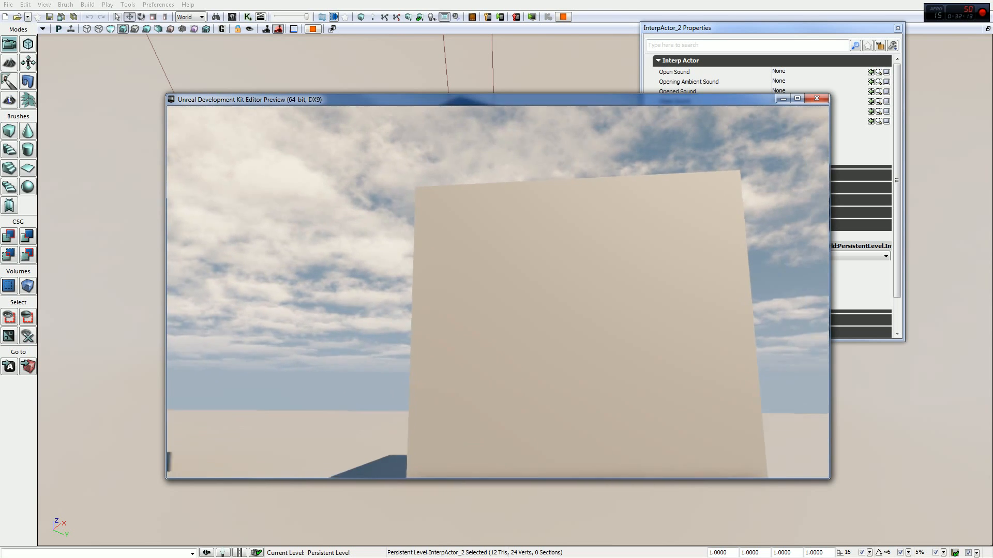
{"action": "key", "text": "a"}
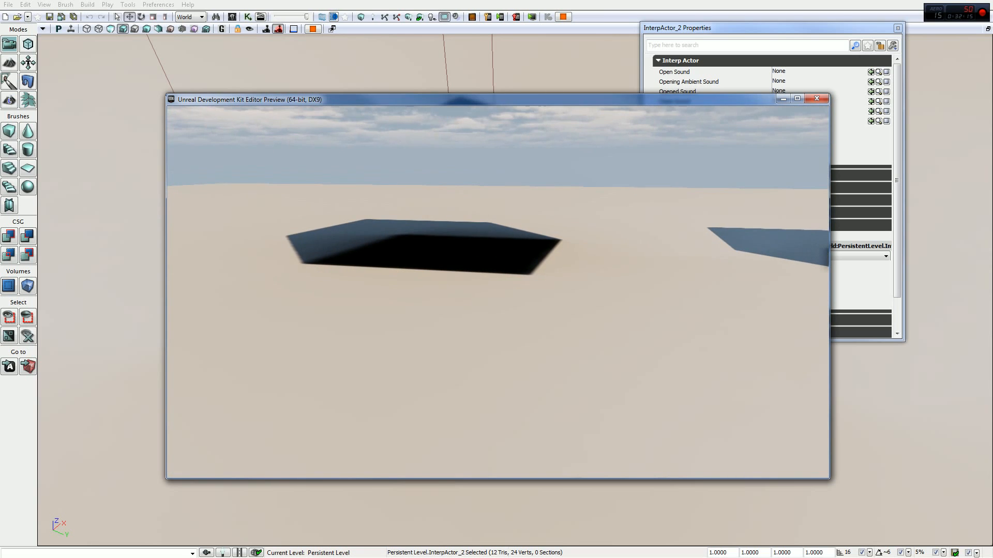
{"action": "key", "text": "Escape"}
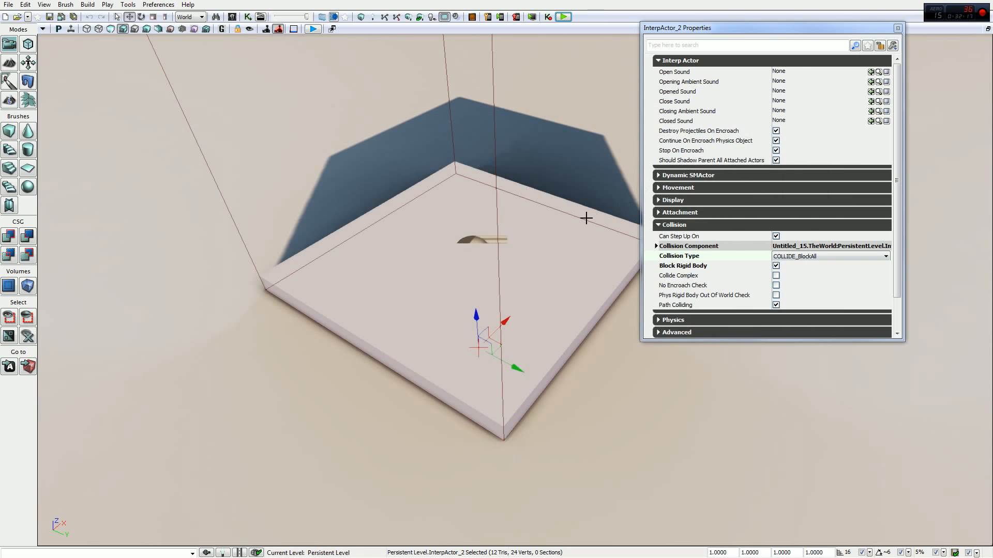
- Show the Seq Event Mover properties of the InterpActor_2 Mover event in Kismet
{"action": "left_click", "coordinate": [248, 16]}
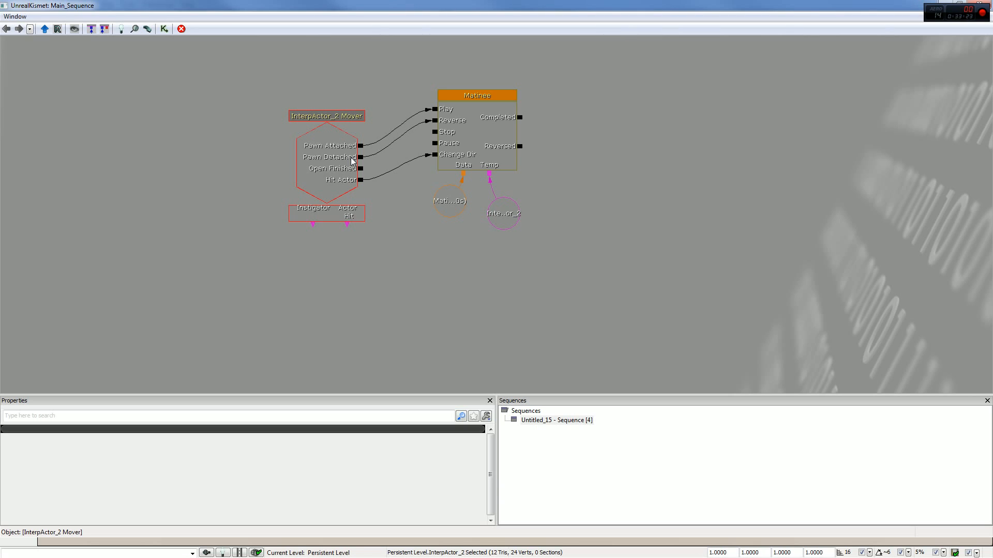
{"action": "left_click", "coordinate": [331, 173]}
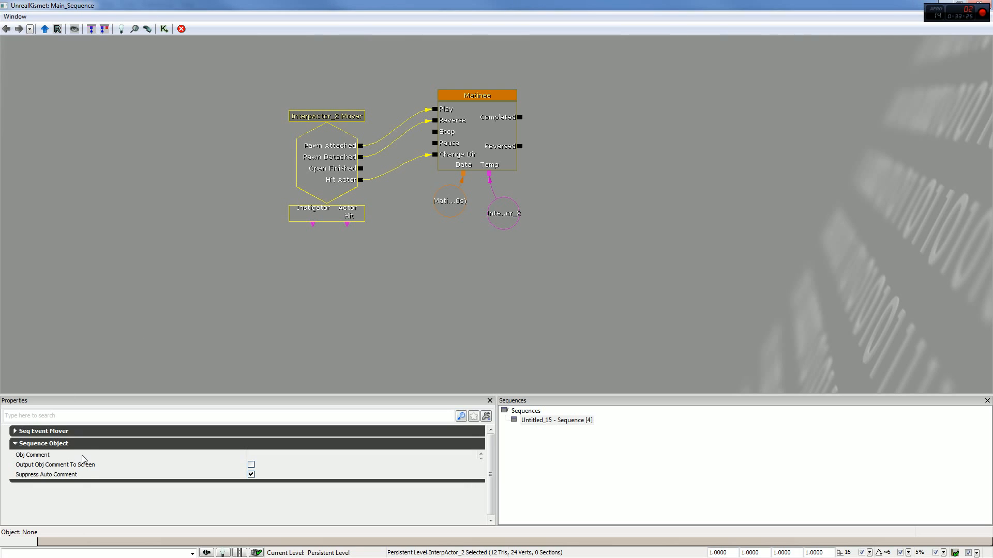
{"action": "left_click", "coordinate": [71, 431]}
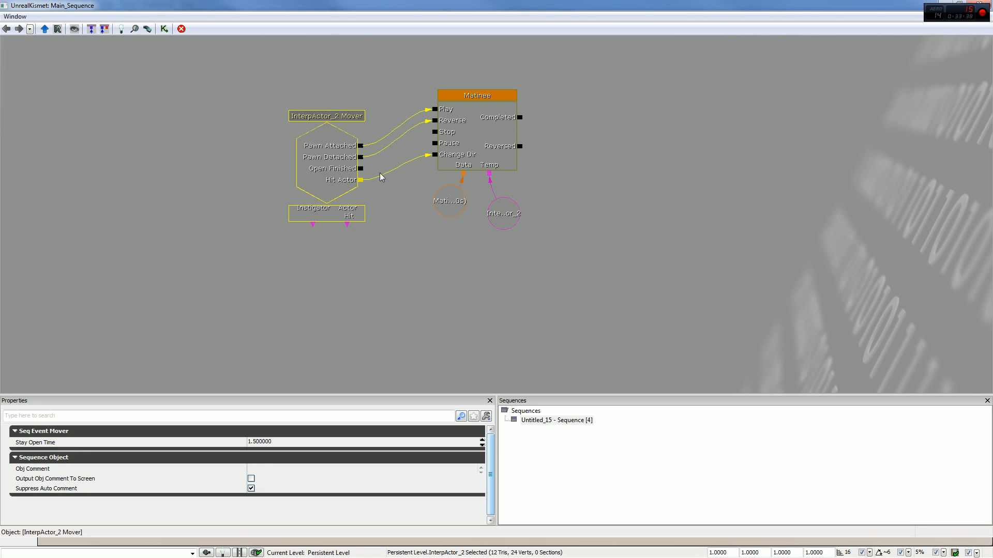
- Break the Mover's Hit Actor and Pawn Detached links, connect Open Finished to the Matinee's Reverse, and close Kismet
{"action": "right_click", "coordinate": [364, 182]}
{"action": "left_click", "coordinate": [383, 169]}
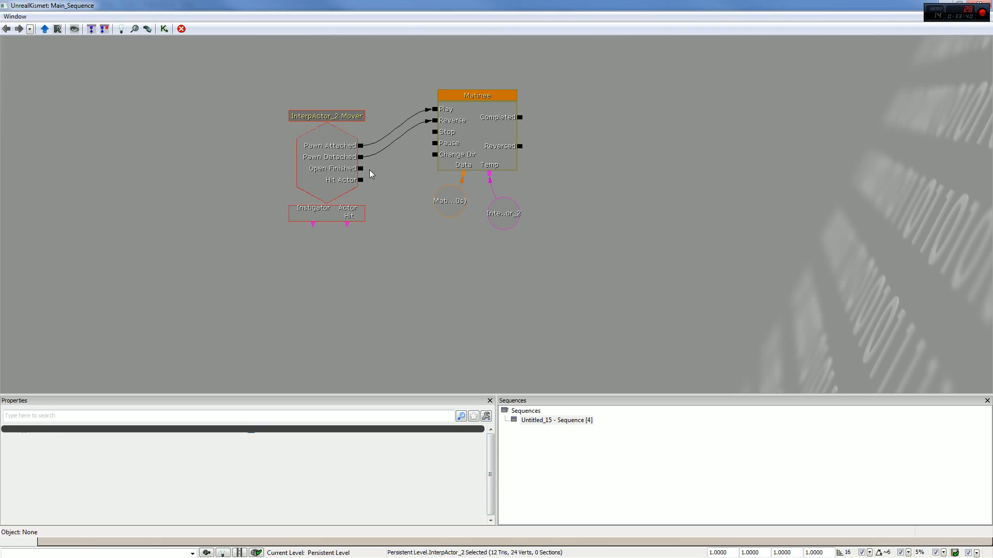
{"action": "right_click", "coordinate": [361, 156]}
{"action": "left_click", "coordinate": [380, 143]}
{"action": "left_click_drag", "start_coordinate": [361, 168], "coordinate": [431, 124]}
{"action": "left_click", "coordinate": [986, 5]}
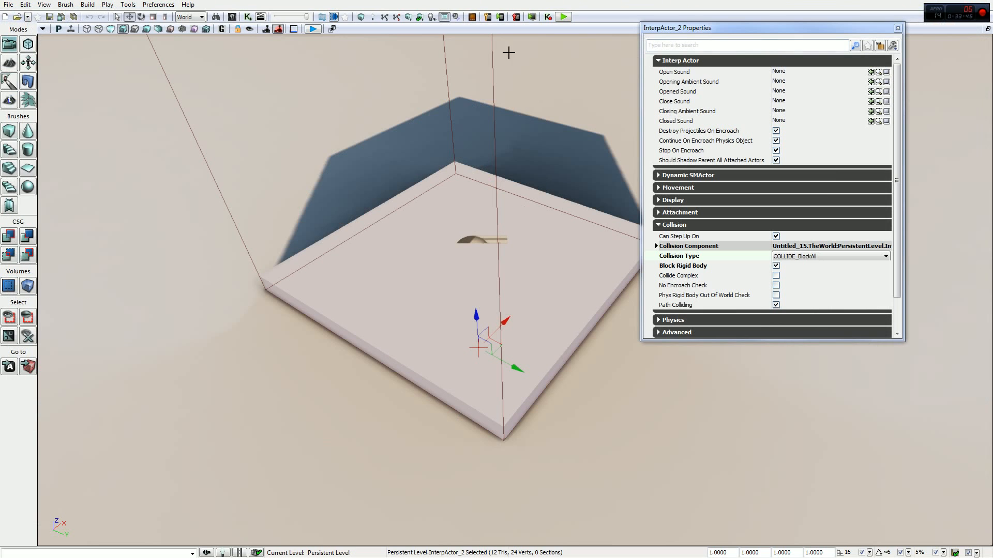
- Play-test the Mover with Open Finished driving Reverse by riding the platform, and end the preview
{"action": "left_click", "coordinate": [563, 17]}
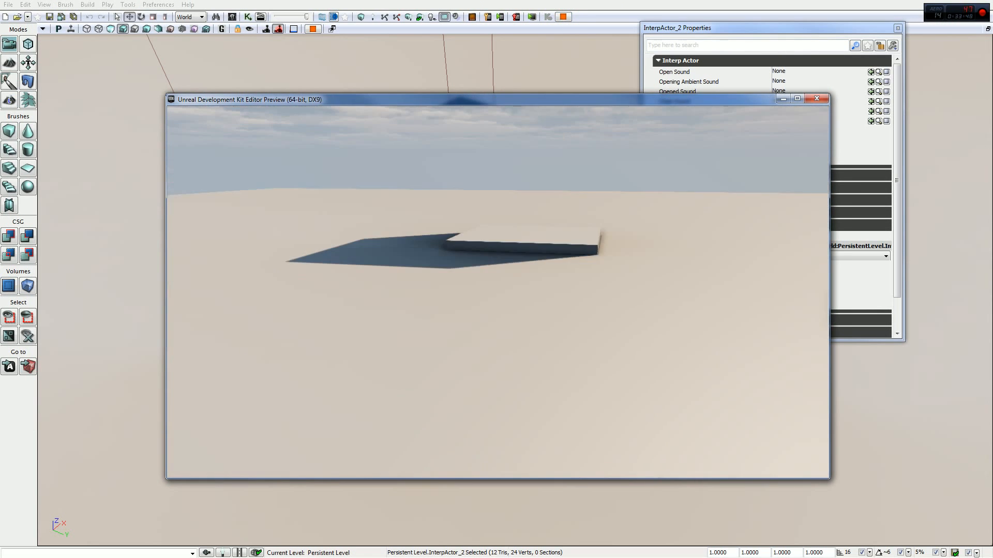
{"action": "key", "text": "w"}
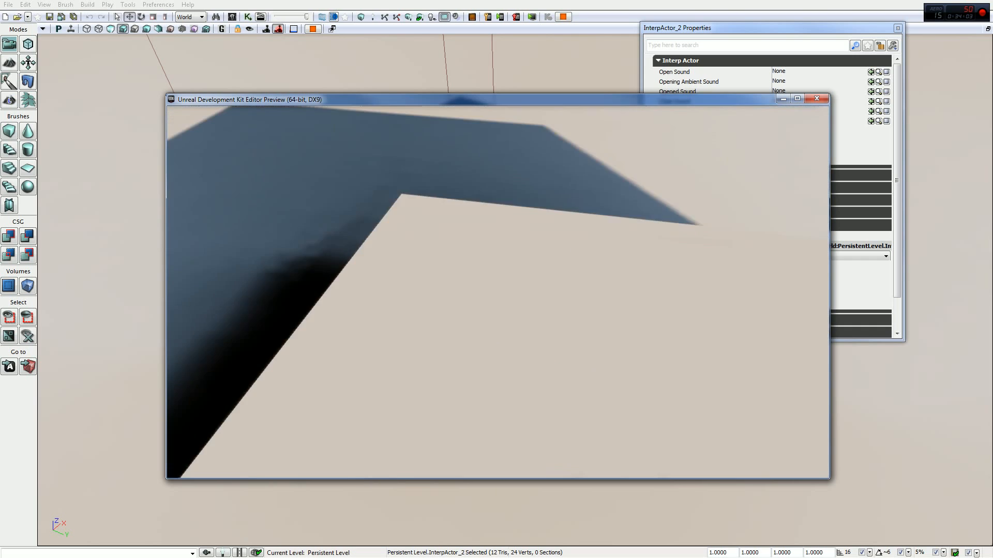
{"action": "key", "text": "Escape"}
- In Kismet, set the InterpActor_2 Mover event's Stay Open Time to 0 and close the editor
{"action": "left_click", "coordinate": [247, 17]}
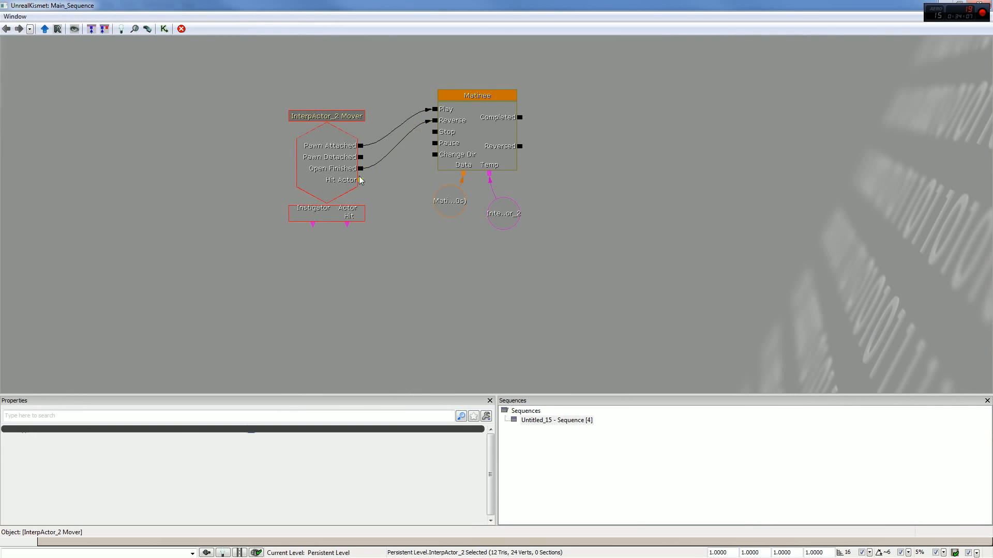
{"action": "left_click", "coordinate": [354, 181]}
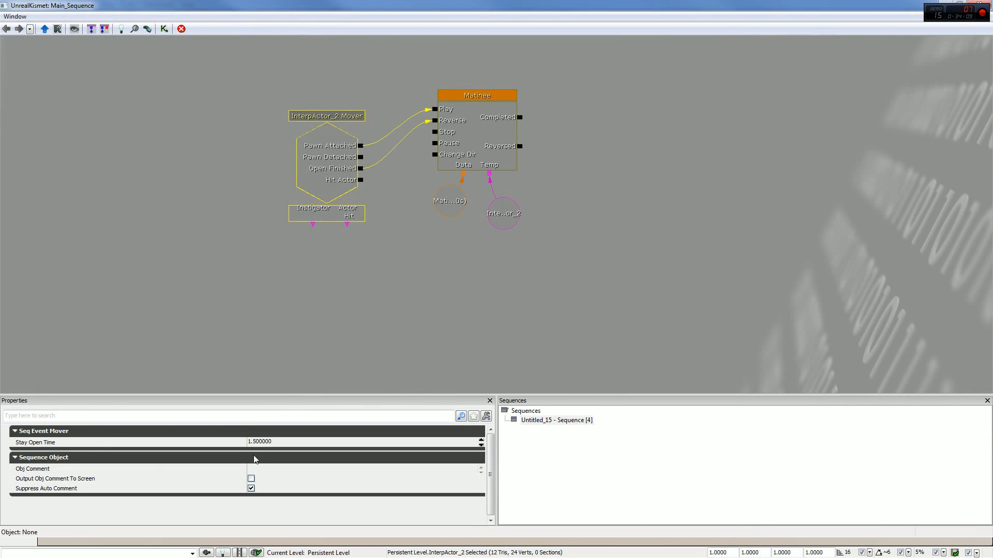
{"action": "left_click", "coordinate": [260, 442]}
{"action": "type", "text": "0"}
{"action": "key", "text": "Return"}
{"action": "left_click", "coordinate": [948, 4]}
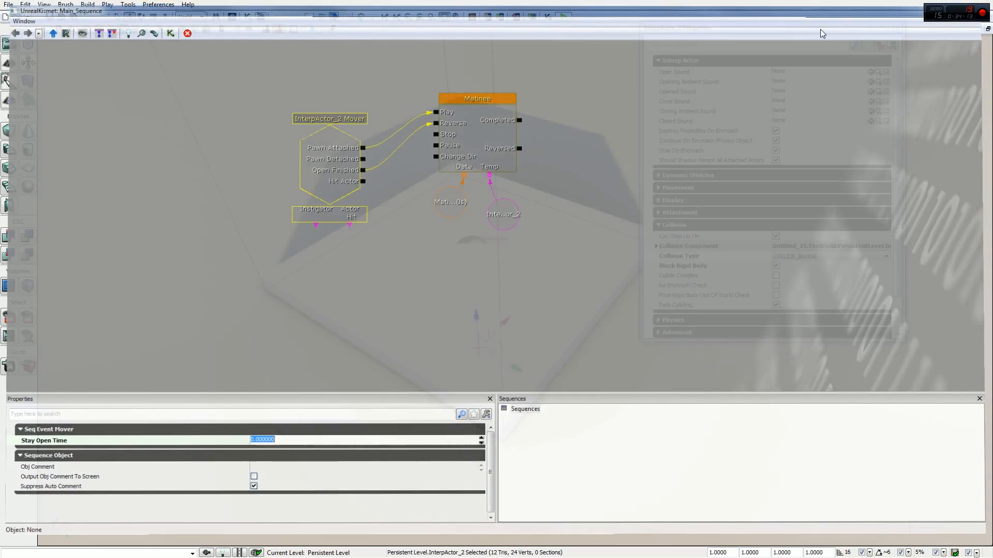
- Play-test the level with Stay Open Time at 0 by stepping onto the platform, and end the preview
{"action": "left_click", "coordinate": [563, 16]}
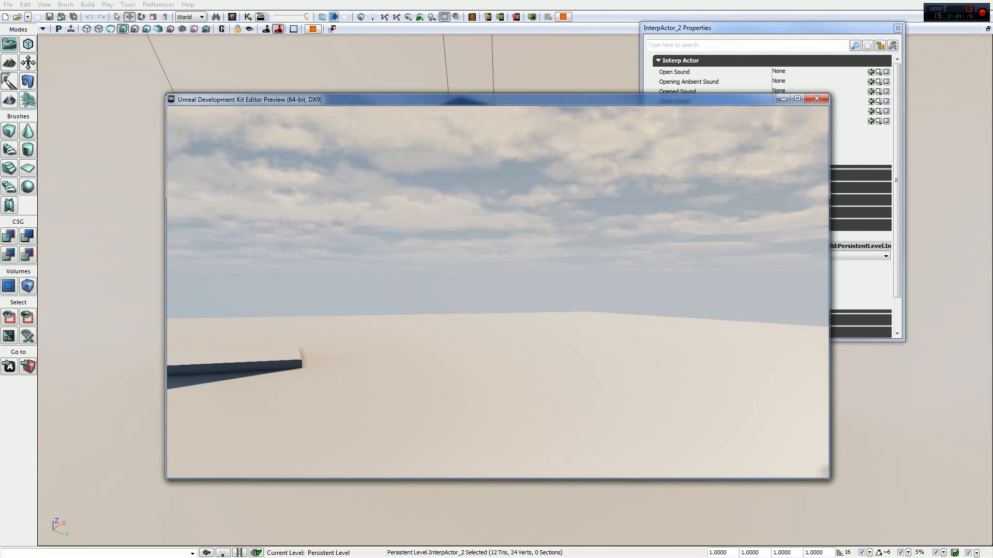
{"action": "key", "text": "w"}
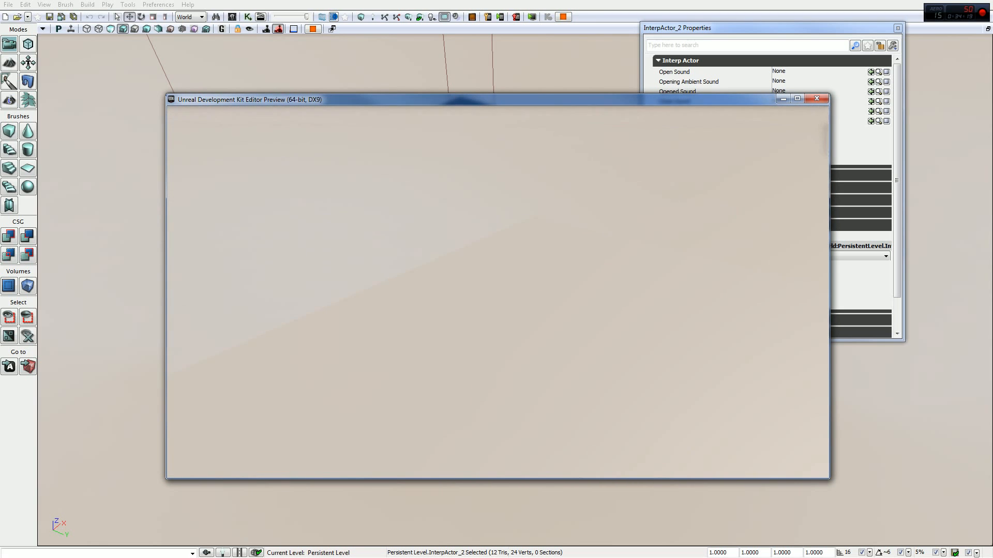
{"action": "key", "text": "s"}
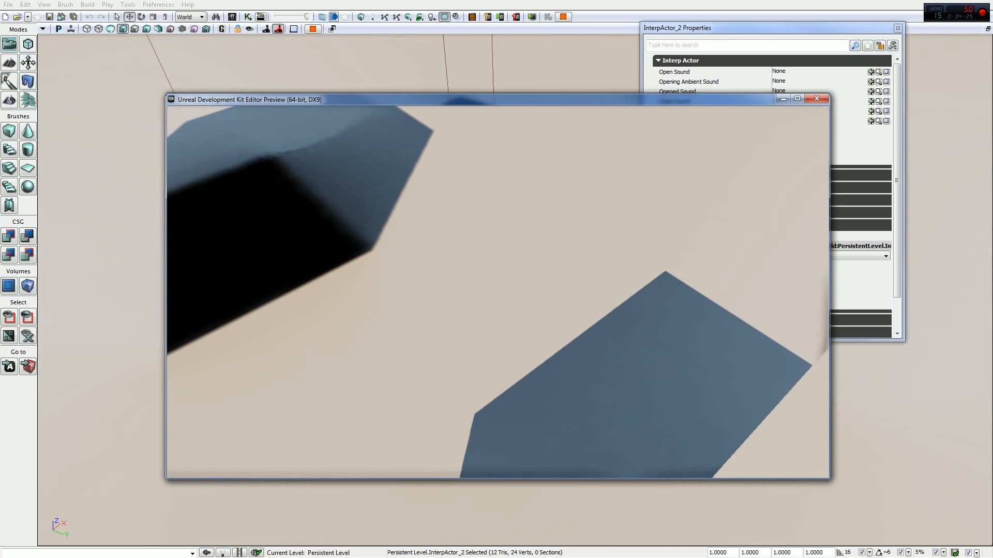
{"action": "key", "text": "Escape"}
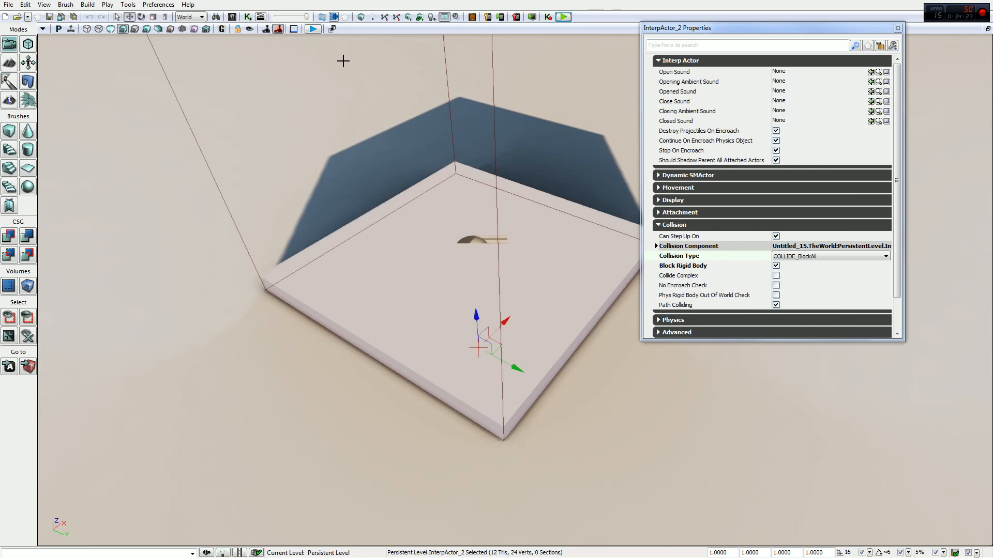
- In Kismet, set the InterpActor_2 Mover event's Stay Open Time to 0.1 and close the editor
{"action": "left_click", "coordinate": [249, 17]}
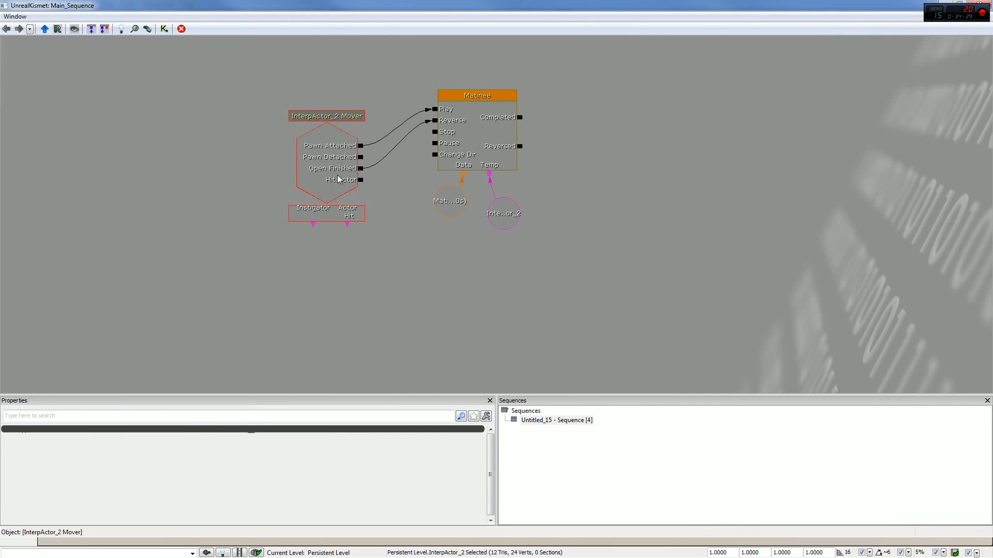
{"action": "left_click", "coordinate": [326, 155]}
{"action": "left_click", "coordinate": [255, 442]}
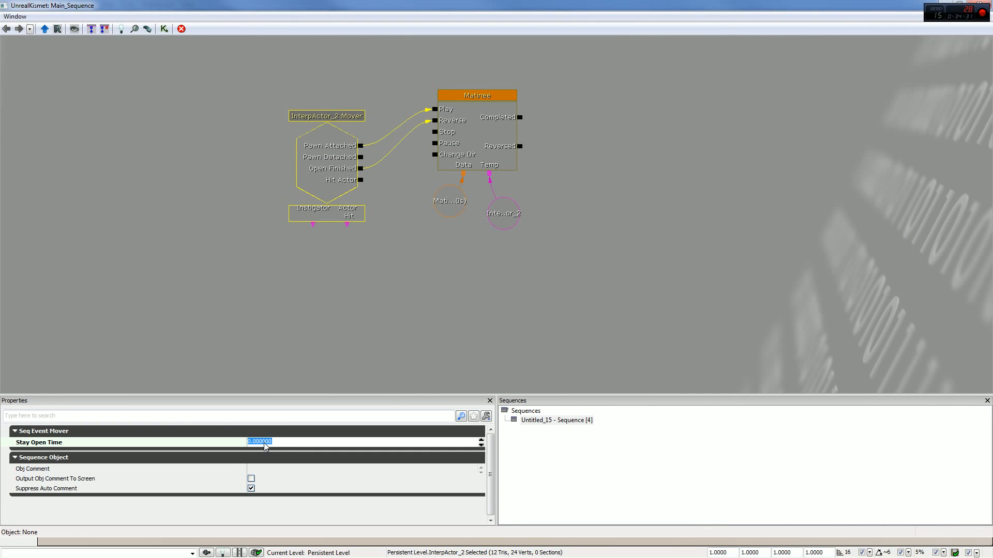
{"action": "type", "text": "0.1"}
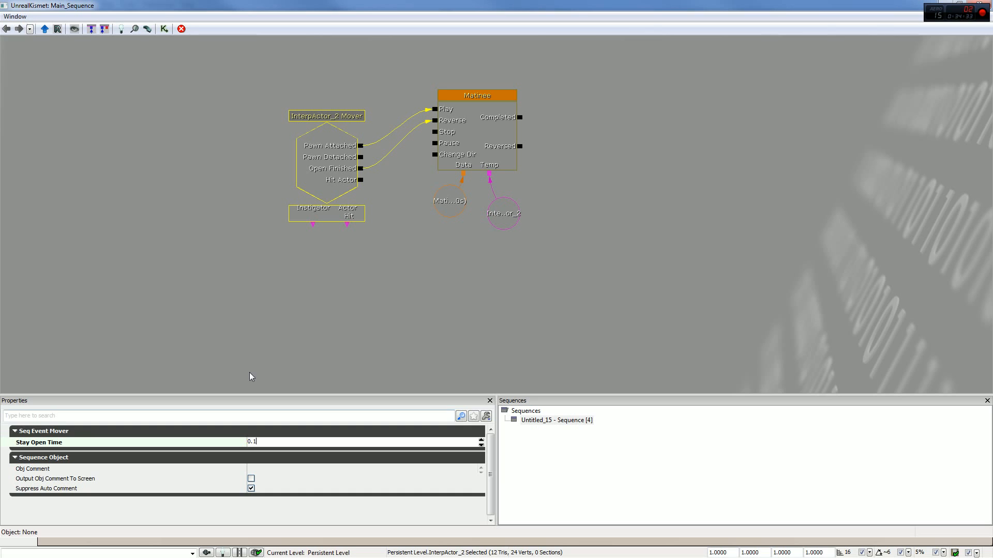
{"action": "left_click", "coordinate": [978, 5]}
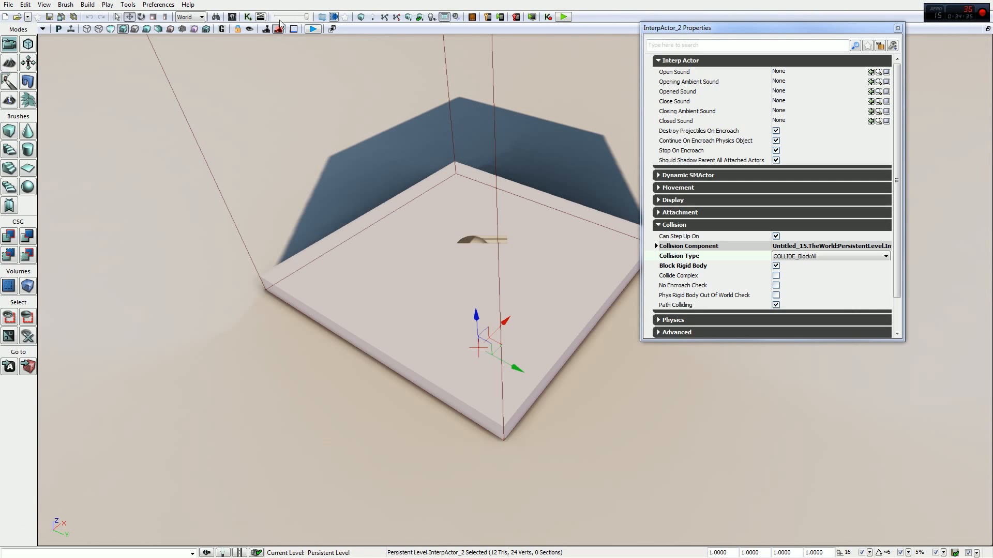
- Play-test the platform's ride and return with the 0.1 Stay Open Time, and end the preview
{"action": "left_click", "coordinate": [564, 17]}
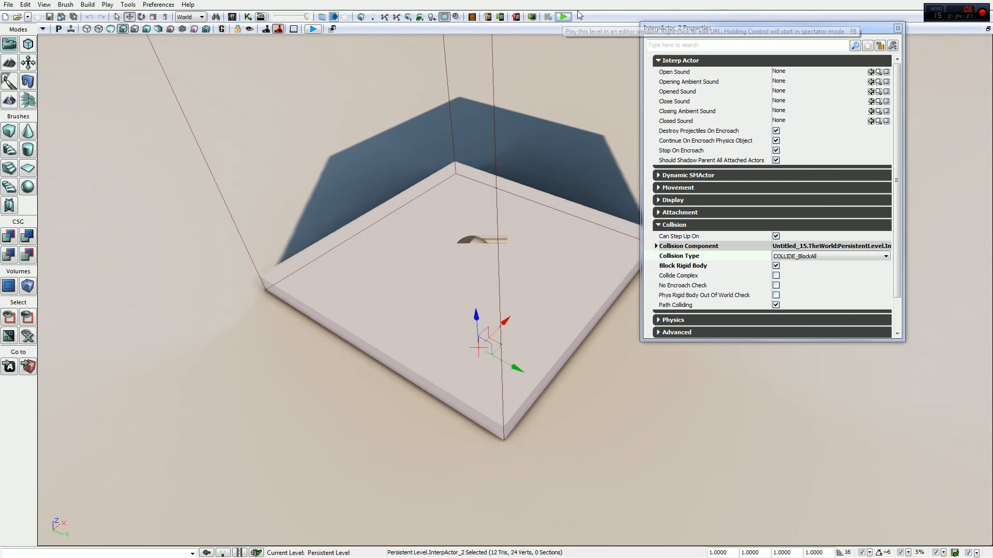
{"action": "key", "text": "w"}
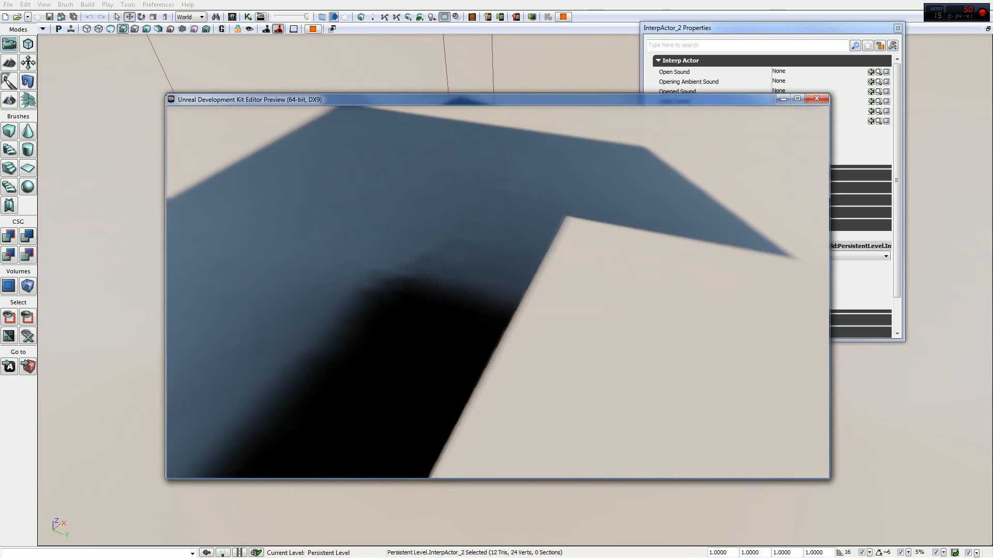
{"action": "key", "text": "s"}
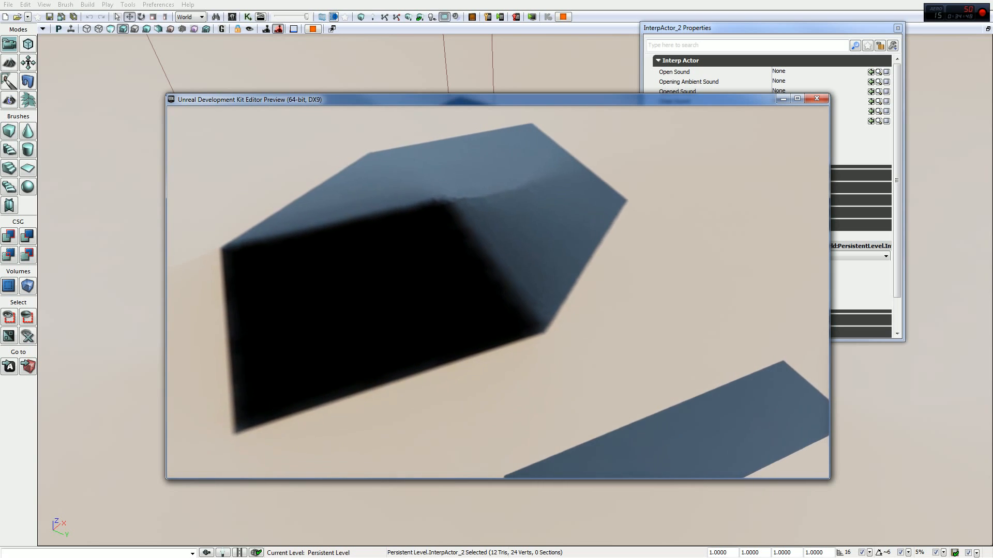
{"action": "key", "text": "w"}
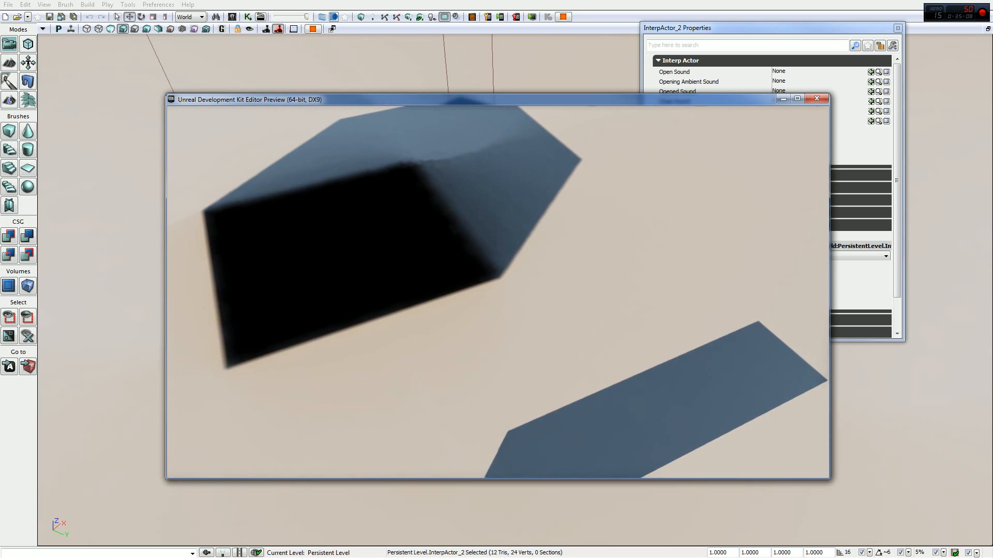
{"action": "key", "text": "Escape"}
- In Kismet, set the InterpActor_2 Mover event's Stay Open Time to 0.00001 and close the editor
{"action": "left_click", "coordinate": [247, 16]}
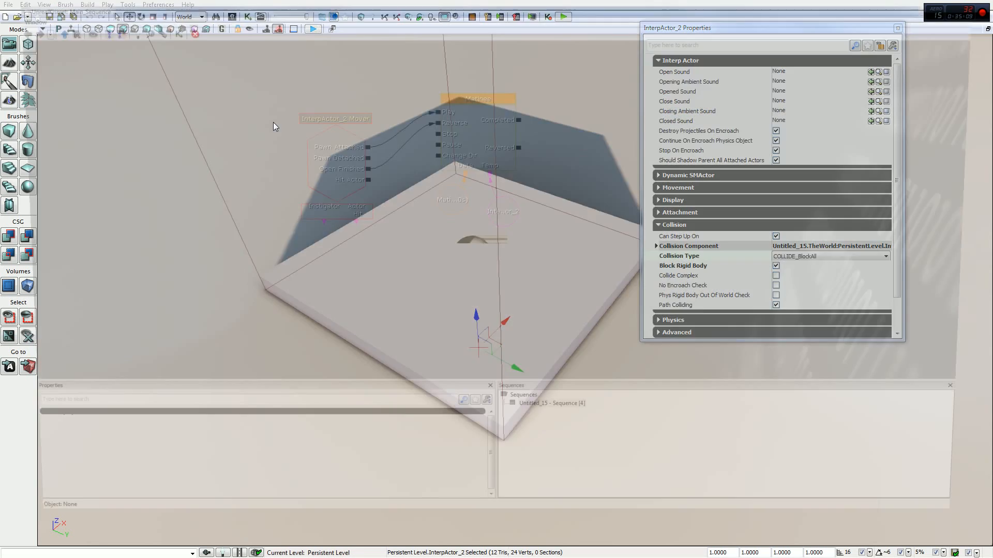
{"action": "left_click", "coordinate": [327, 181]}
{"action": "left_click", "coordinate": [266, 442]}
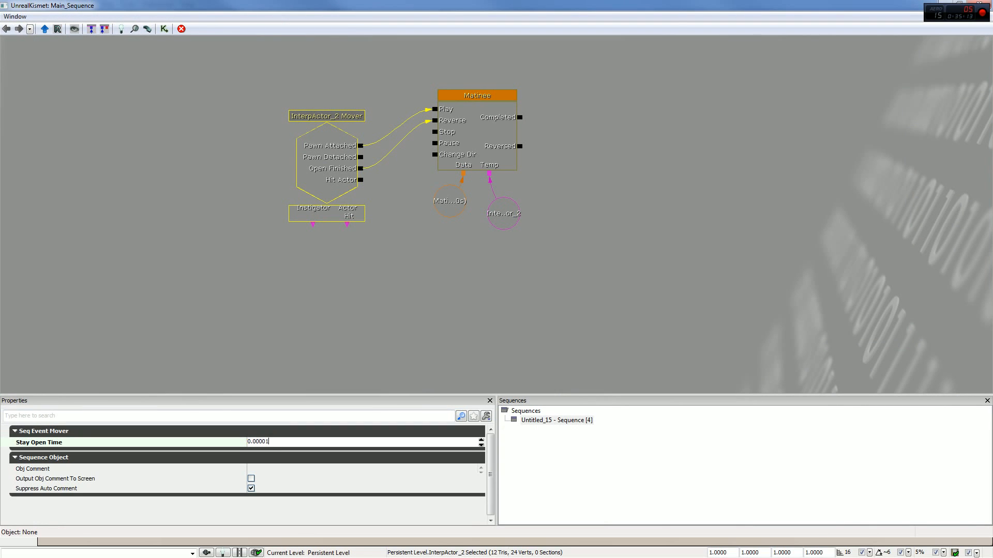
{"action": "left_click", "coordinate": [981, 2]}
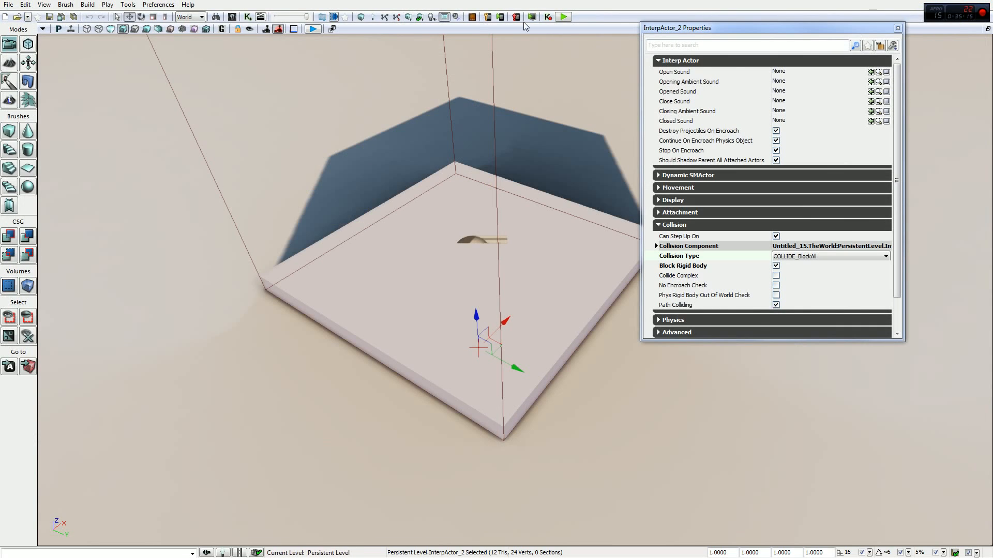
- Play-test the platform's ride and return with the 0.00001 Stay Open Time, and end the preview
{"action": "left_click", "coordinate": [563, 17]}
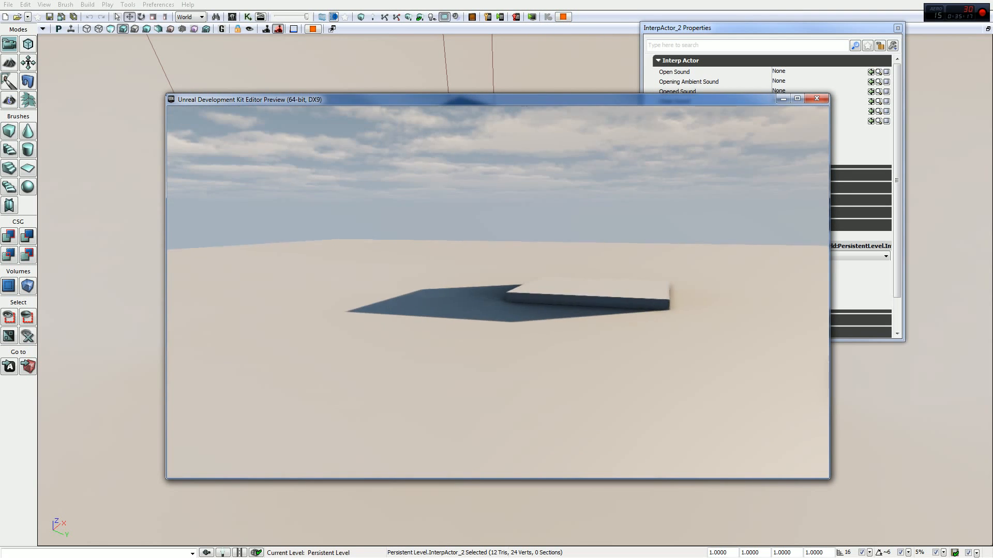
{"action": "key", "text": "w"}
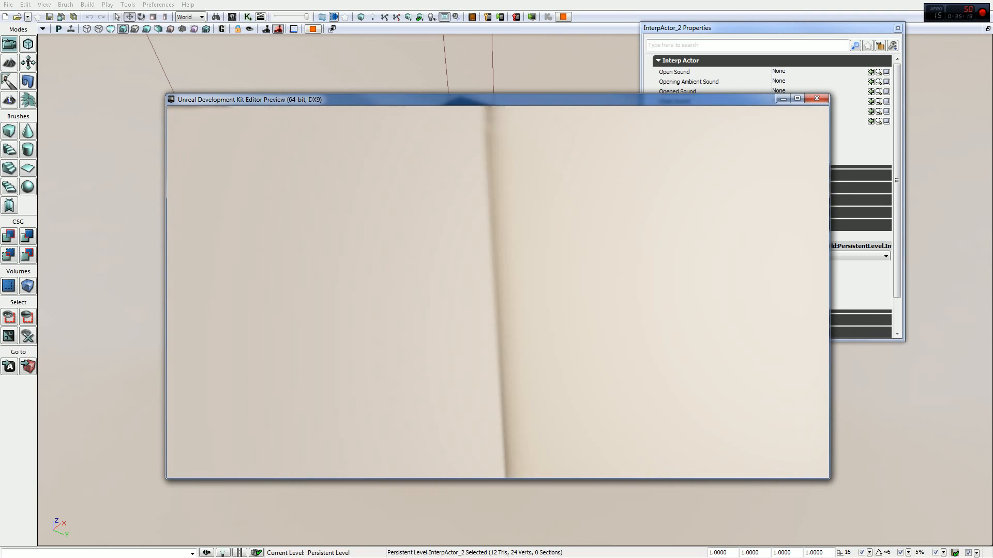
{"action": "key", "text": "w"}
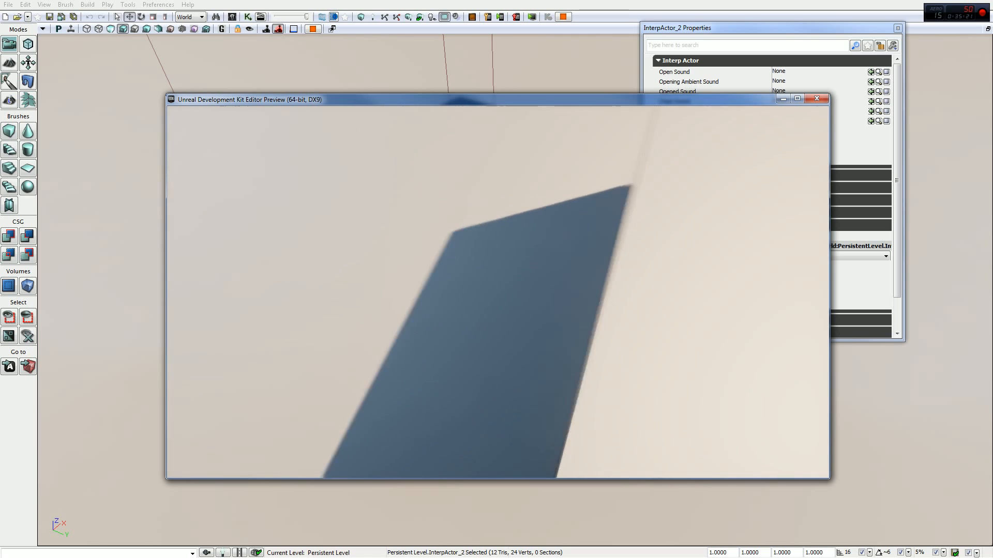
{"action": "key", "text": "s"}
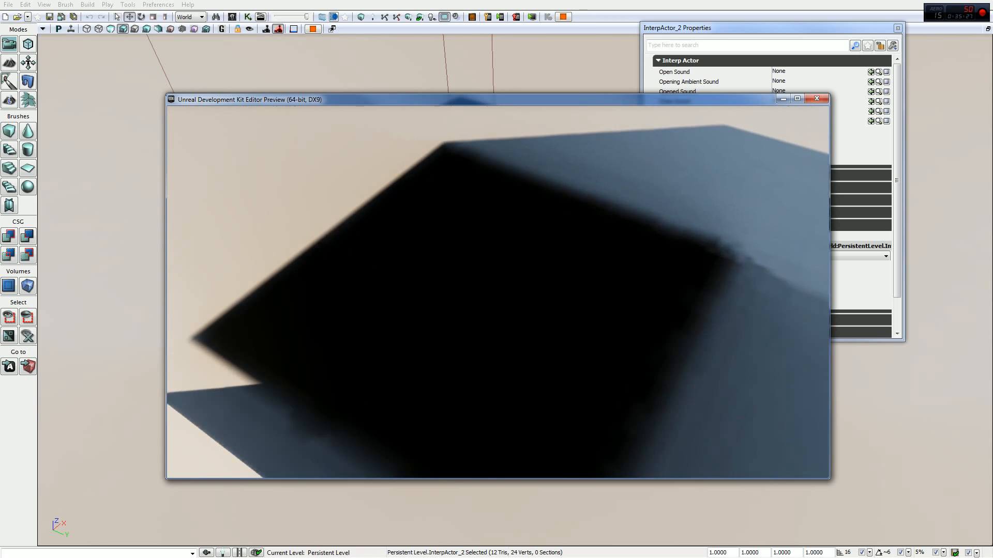
{"action": "key", "text": "Escape"}
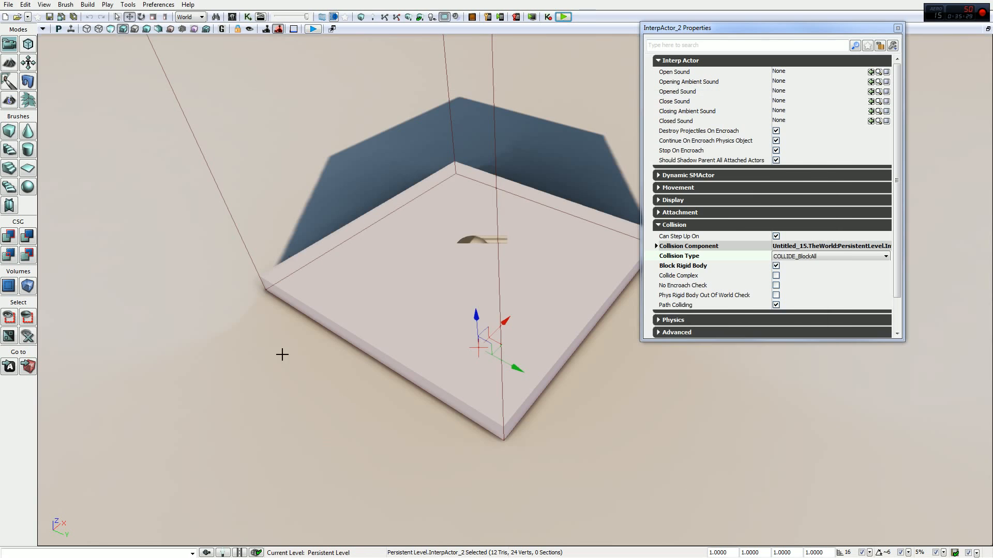
- In Kismet, set the InterpActor_2 Mover event's Stay Open Time to 5 and close the editor
{"action": "left_click", "coordinate": [246, 18]}
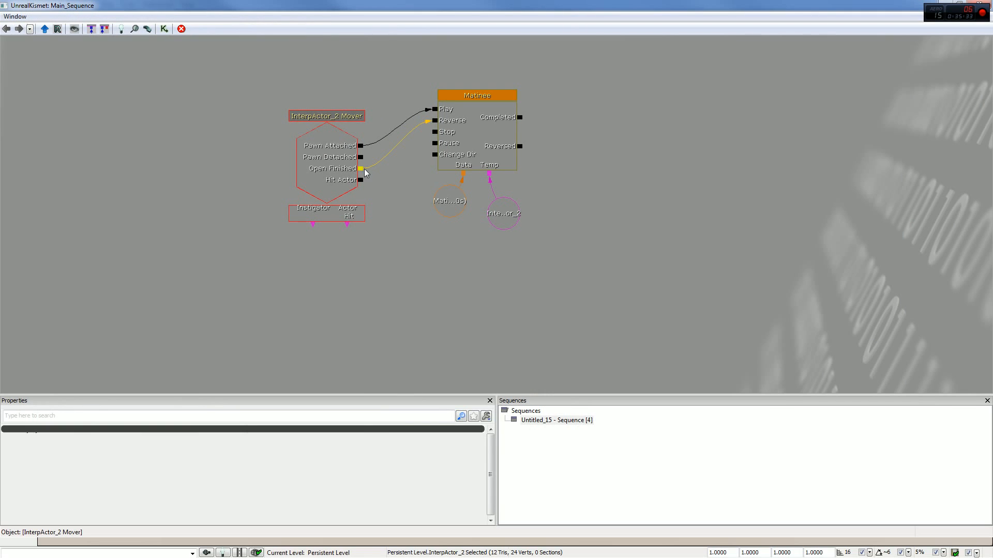
{"action": "left_click", "coordinate": [344, 170]}
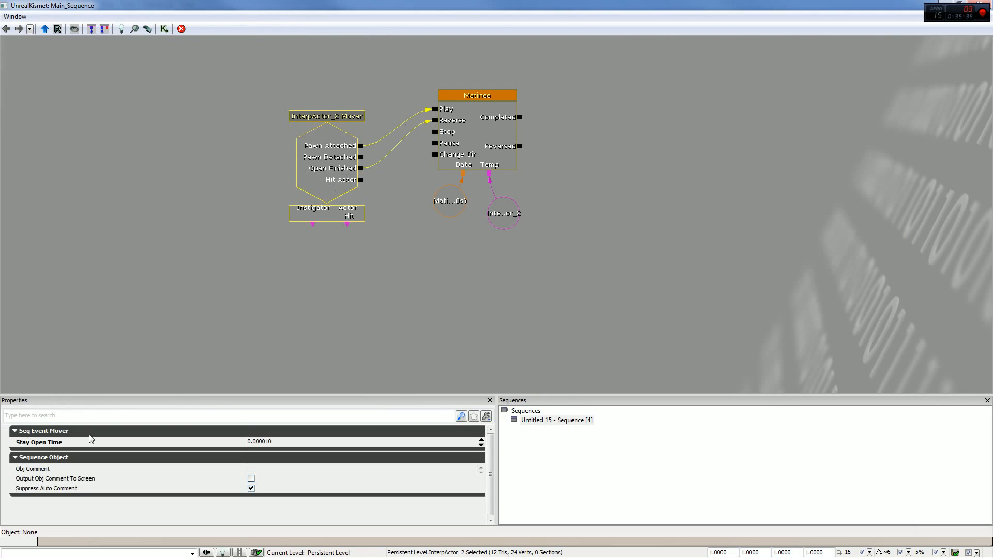
{"action": "left_click", "coordinate": [261, 442]}
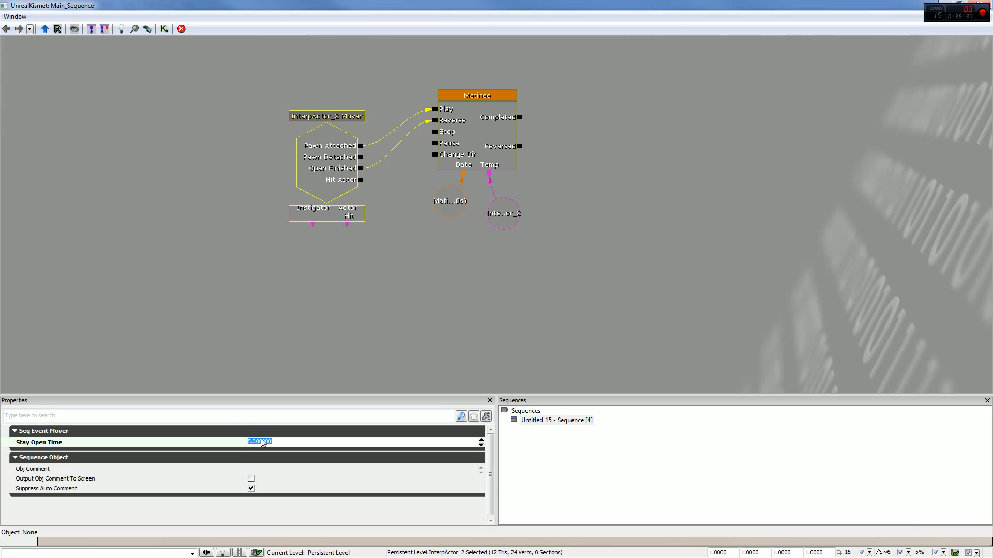
{"action": "left_click", "coordinate": [980, 2]}
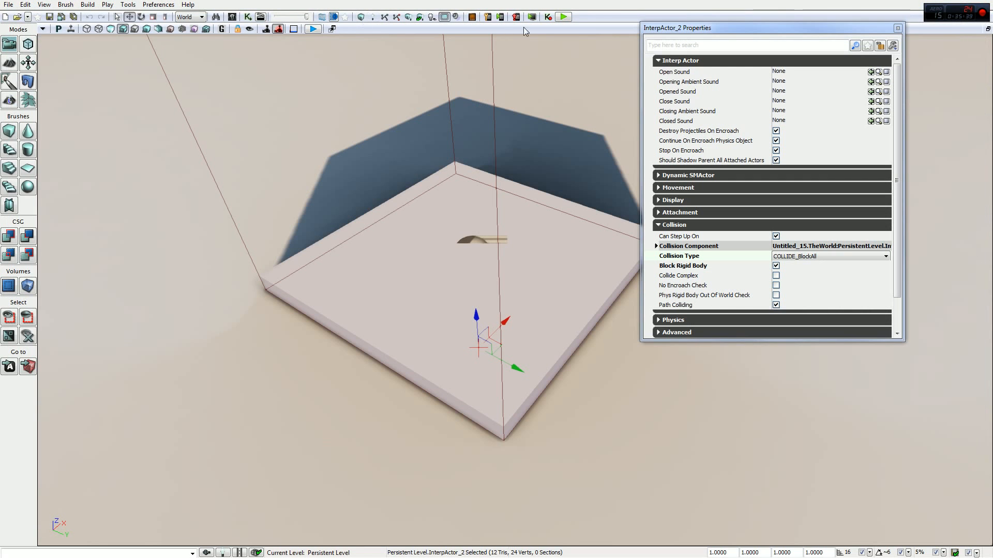
- Play-test the Mover with the Stay Open Time of 5, riding the platform and watching its movement, and end the preview
{"action": "left_click", "coordinate": [563, 17]}
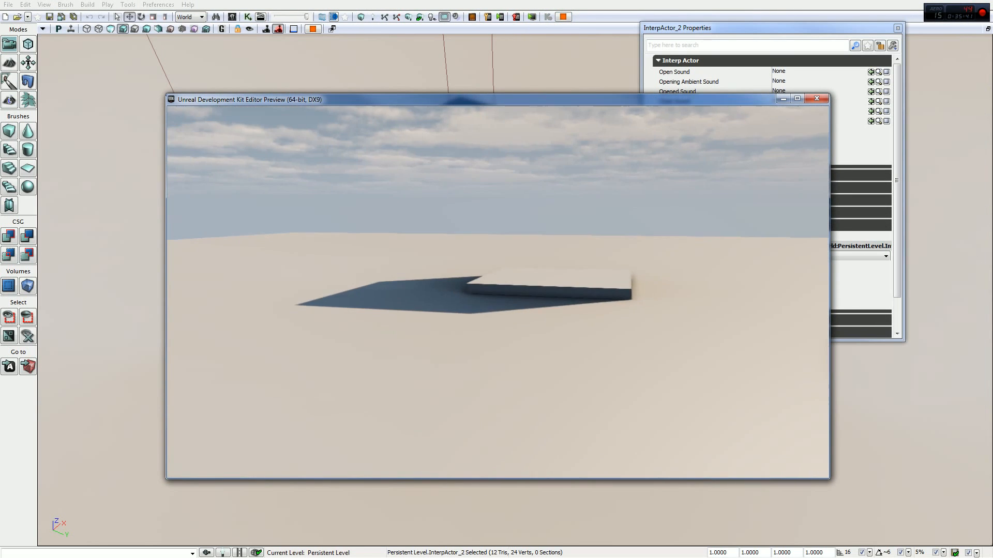
{"action": "key", "text": "w"}
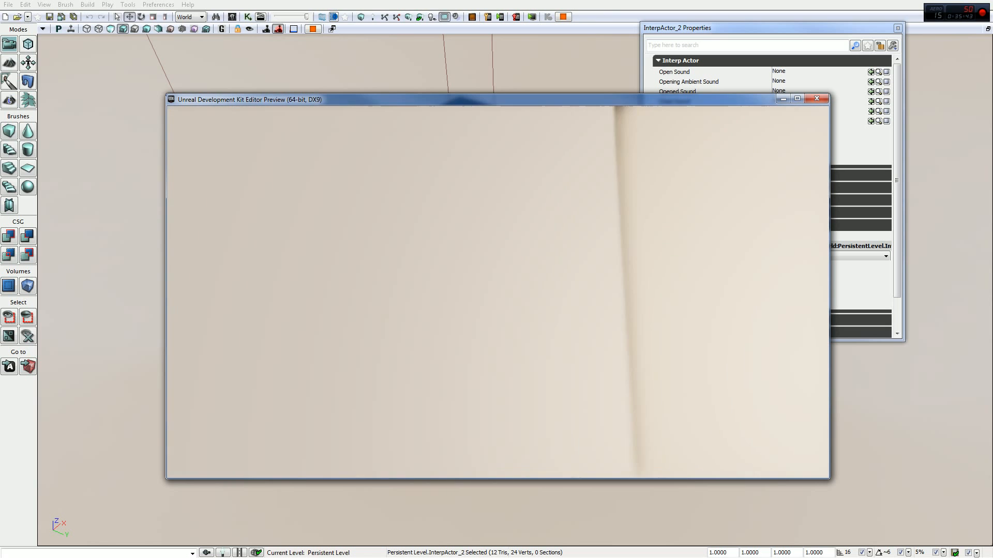
{"action": "key", "text": "w"}
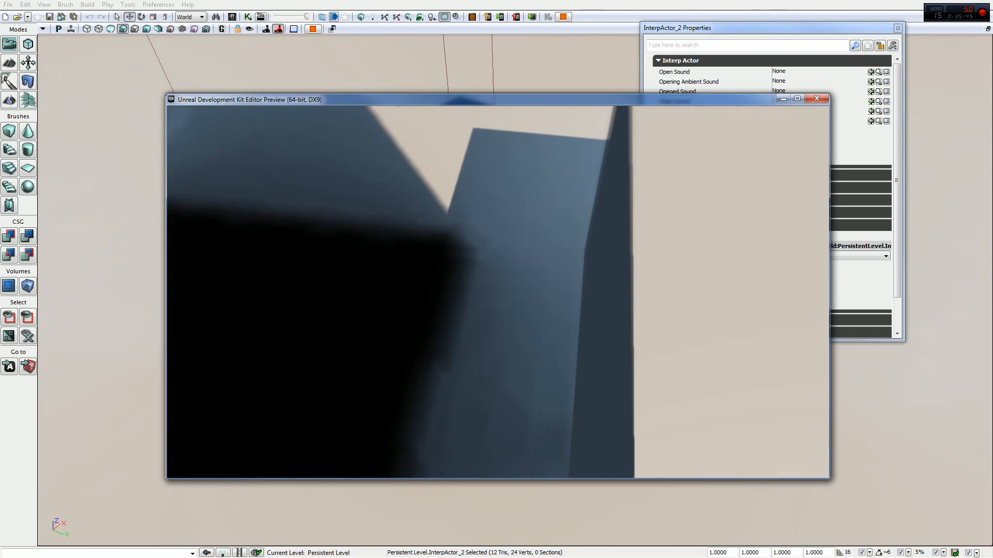
{"action": "key", "text": "w"}
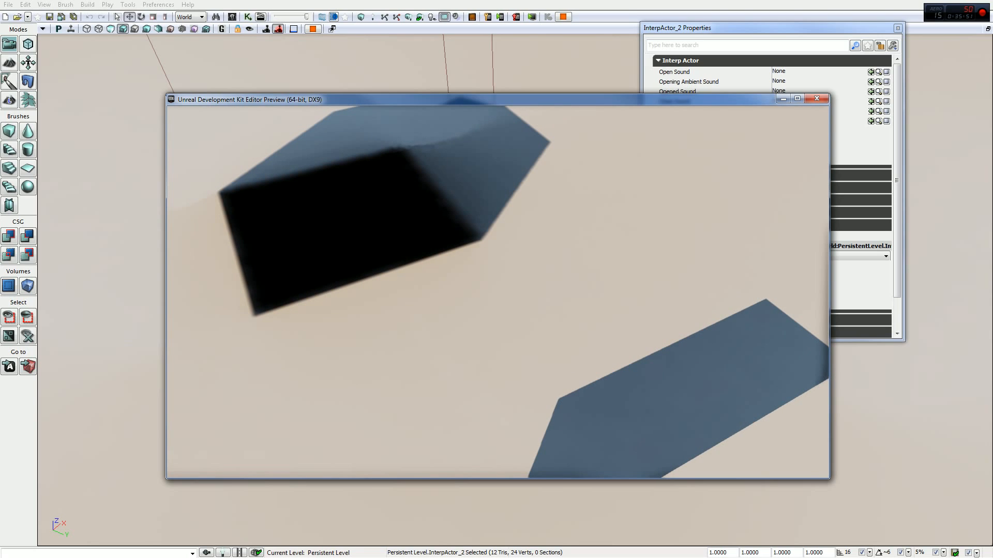
{"action": "key", "text": "w"}
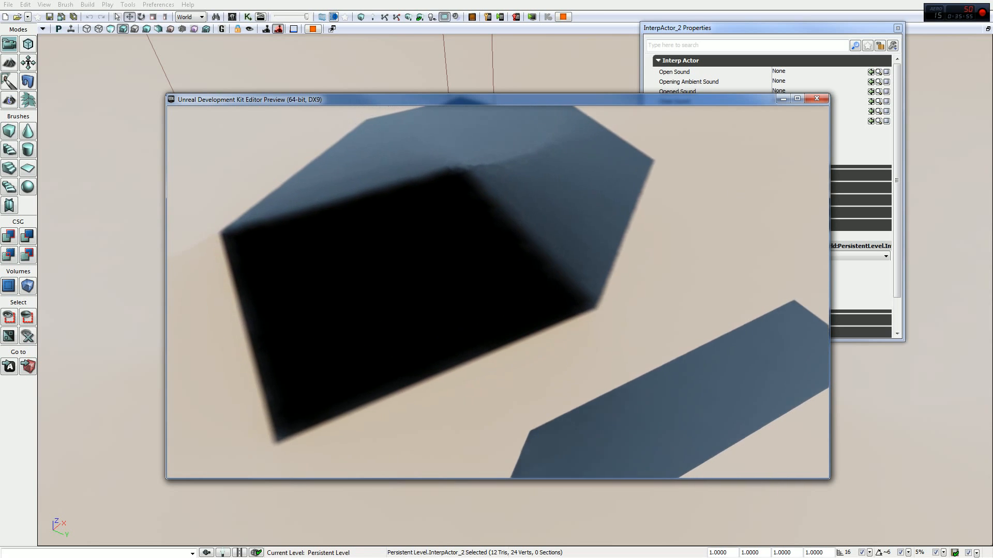
{"action": "key", "text": "w"}
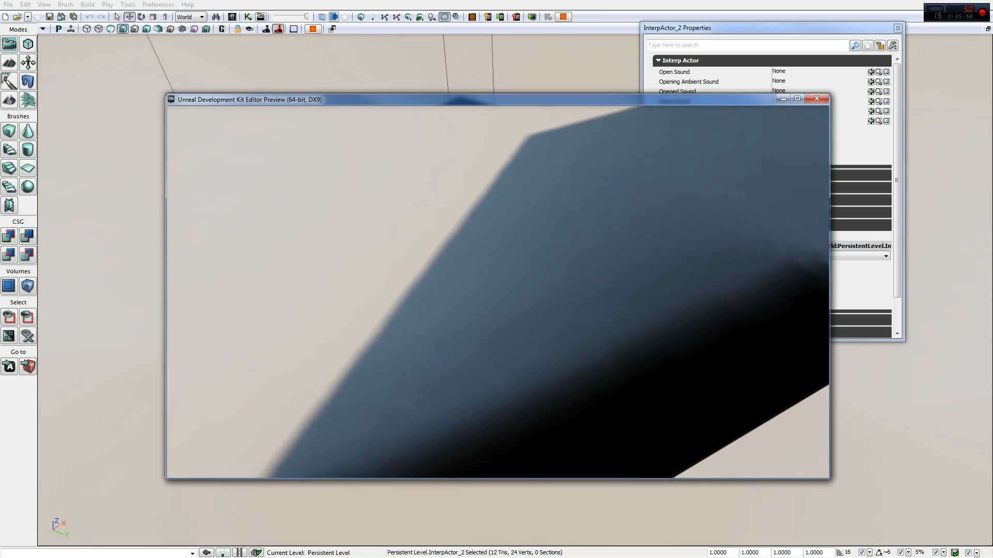
{"action": "key", "text": "w"}
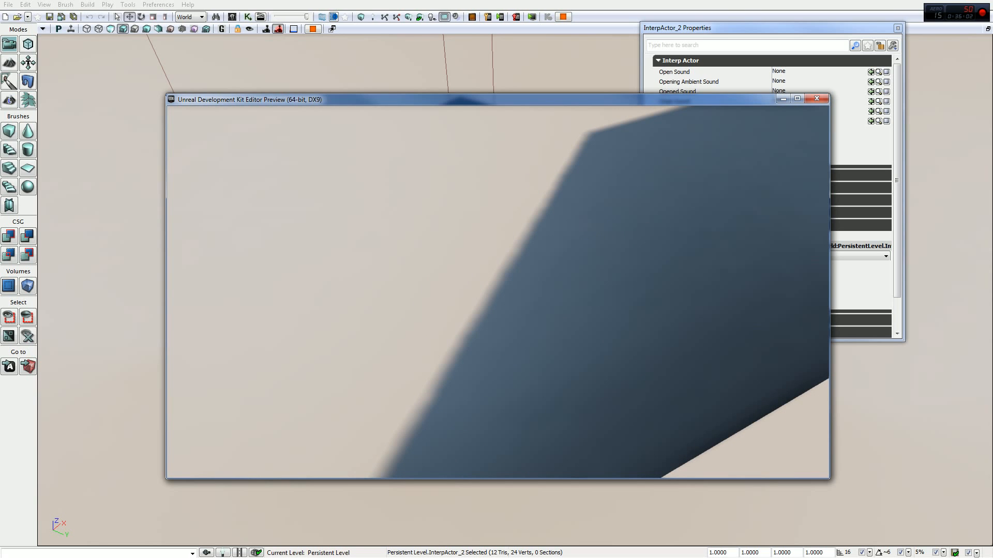
{"action": "key", "text": "w"}
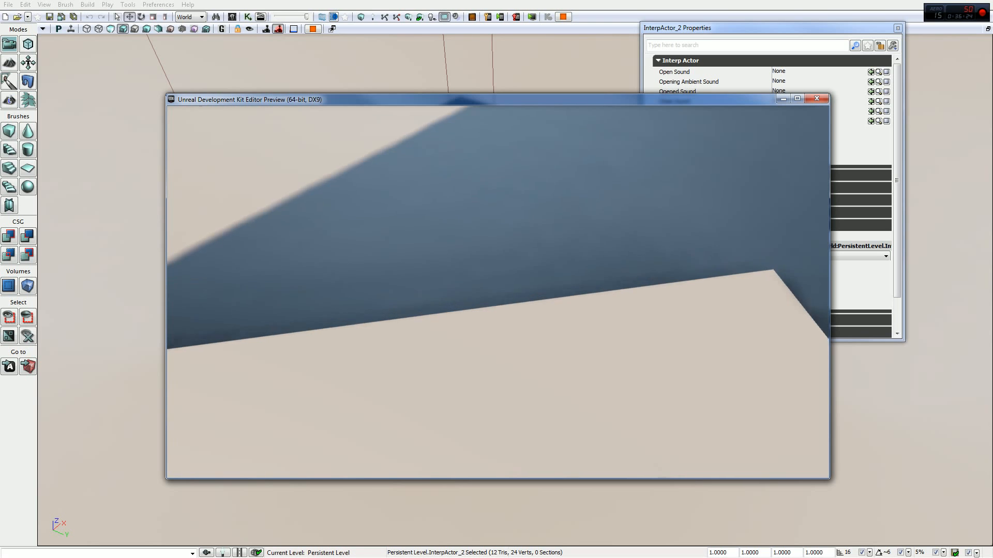
{"action": "key", "text": "w"}
{"action": "key", "text": "s"}
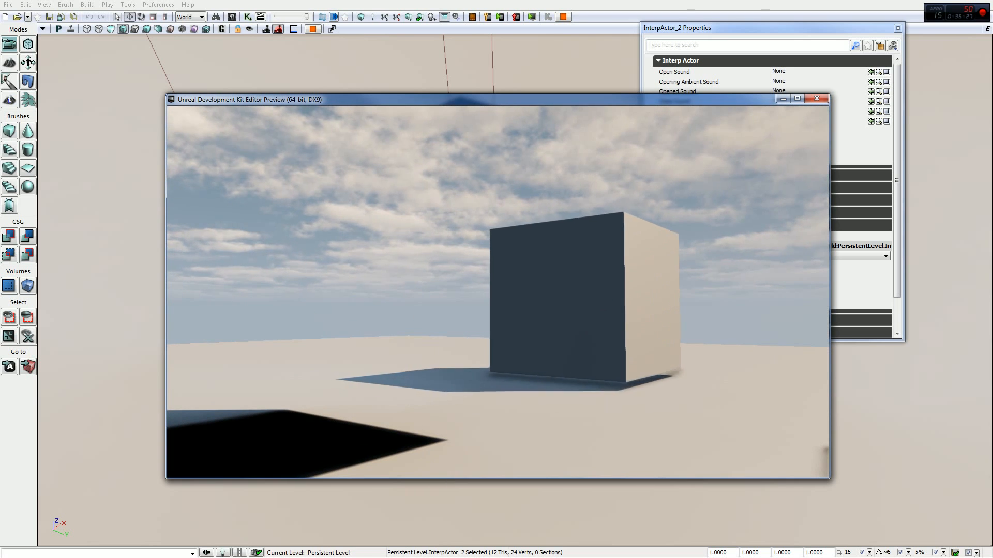
{"action": "key", "text": "Escape"}
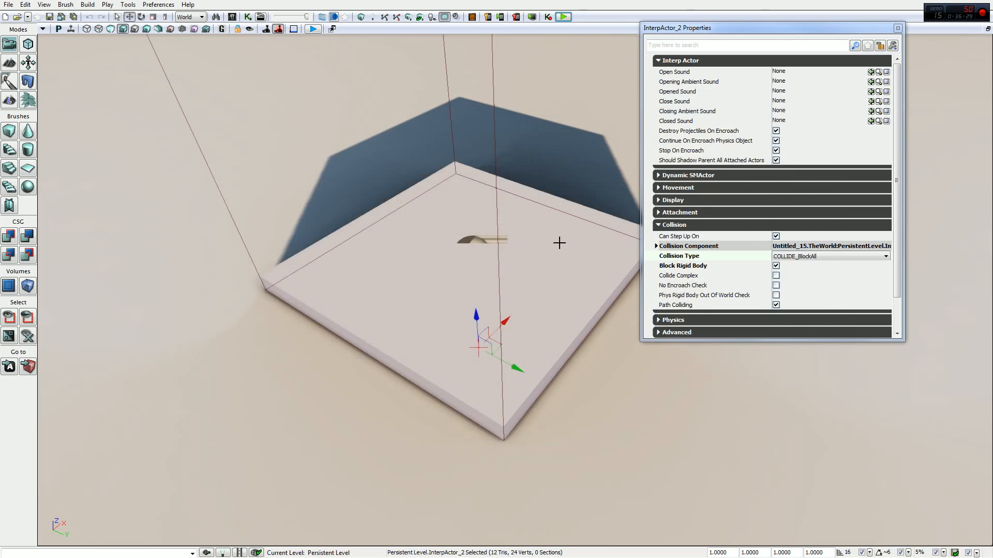
- Reopen Kismet and show the description of the InterpActor_2 Mover event's Stay Open Time property
{"action": "left_click", "coordinate": [235, 18]}
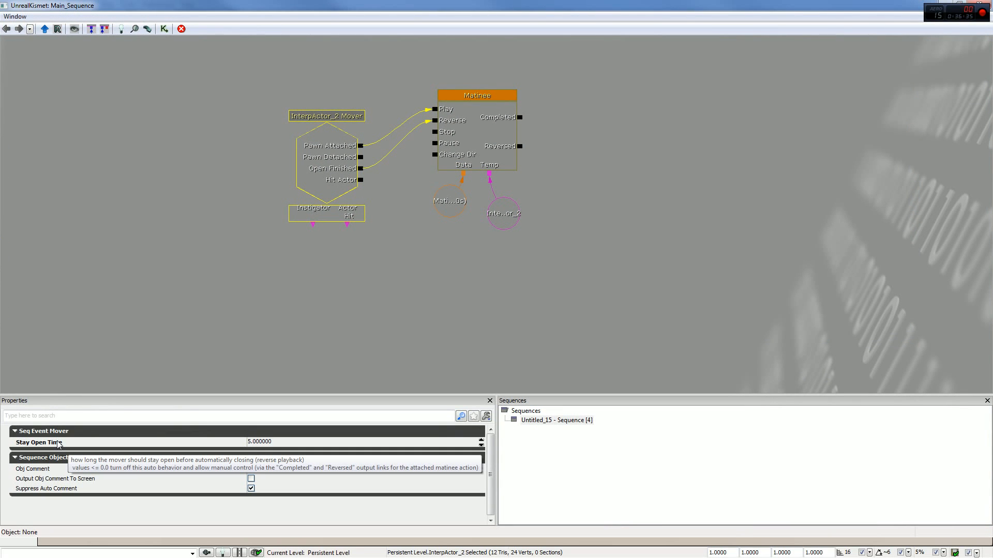
- Show the event types Kismet offers for a new event using InterpActor_2, and close the editor
{"action": "left_click", "coordinate": [372, 338]}
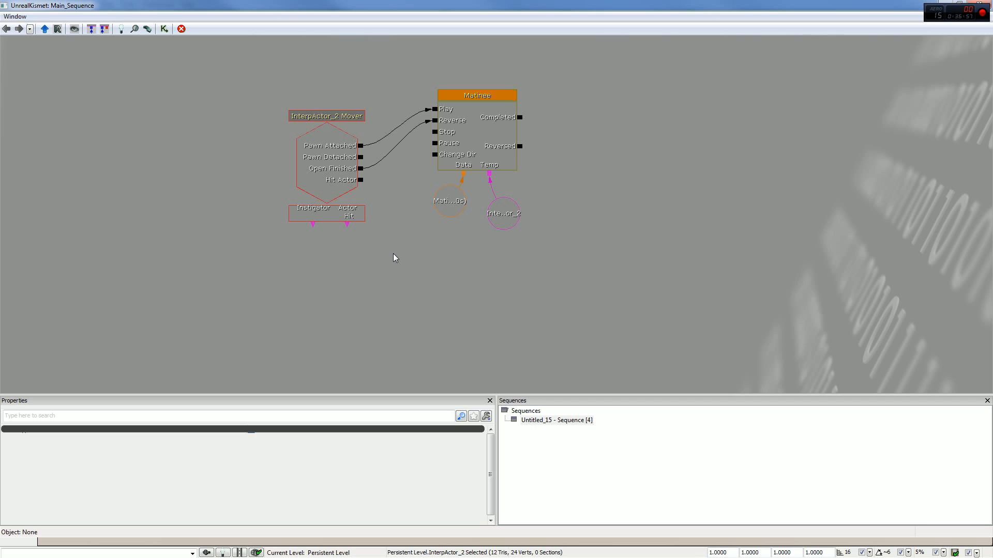
{"action": "right_click", "coordinate": [365, 217]}
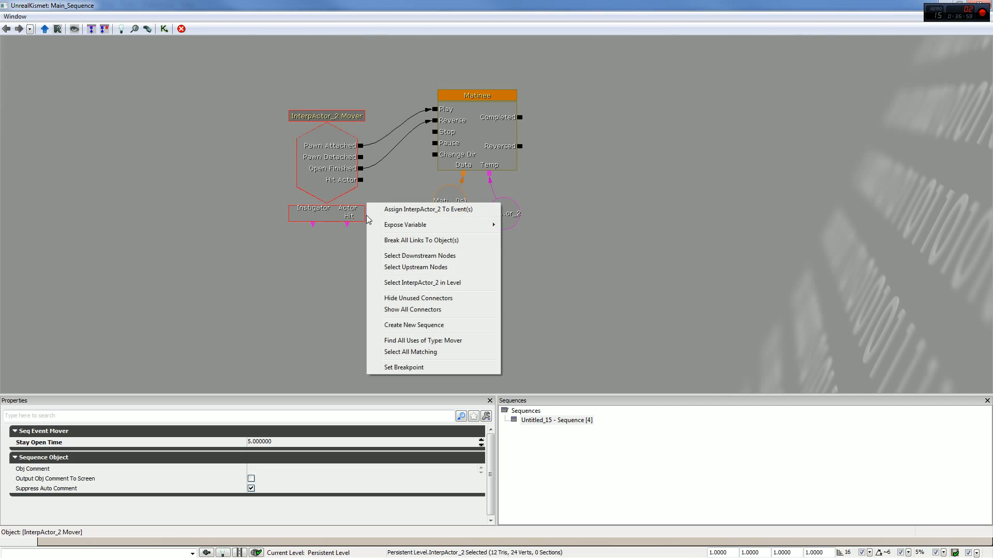
{"action": "right_click", "coordinate": [274, 328]}
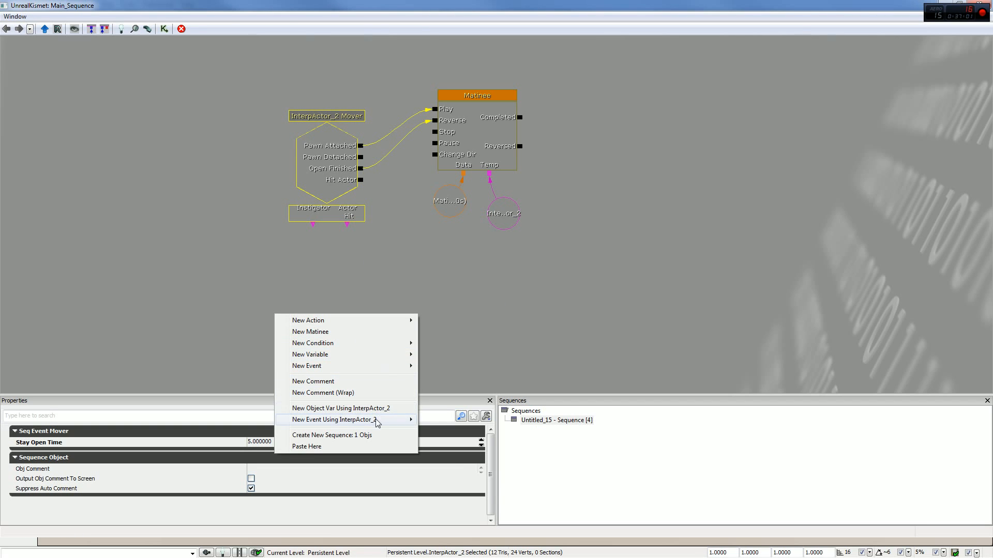
{"action": "mouse_move", "coordinate": [403, 419]}
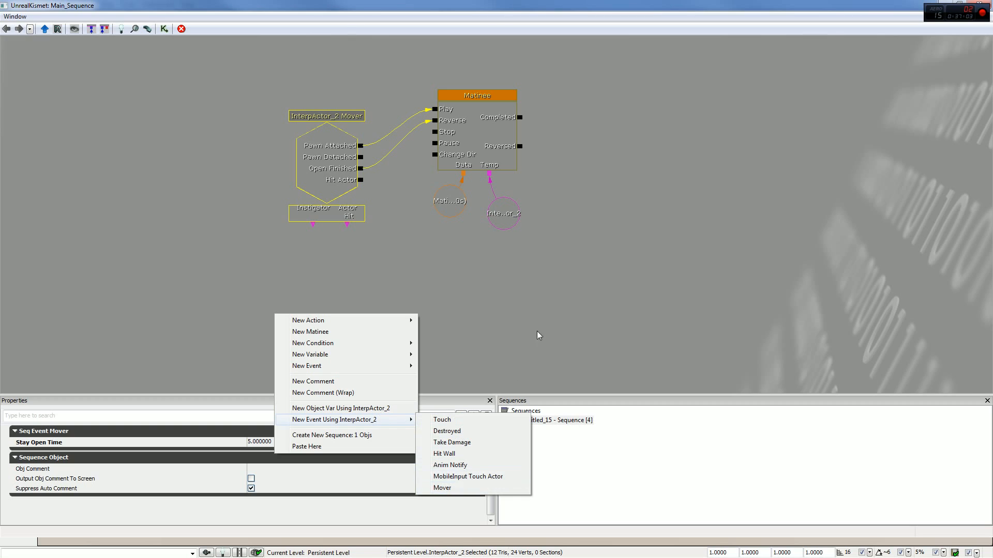
{"action": "left_click", "coordinate": [554, 300]}
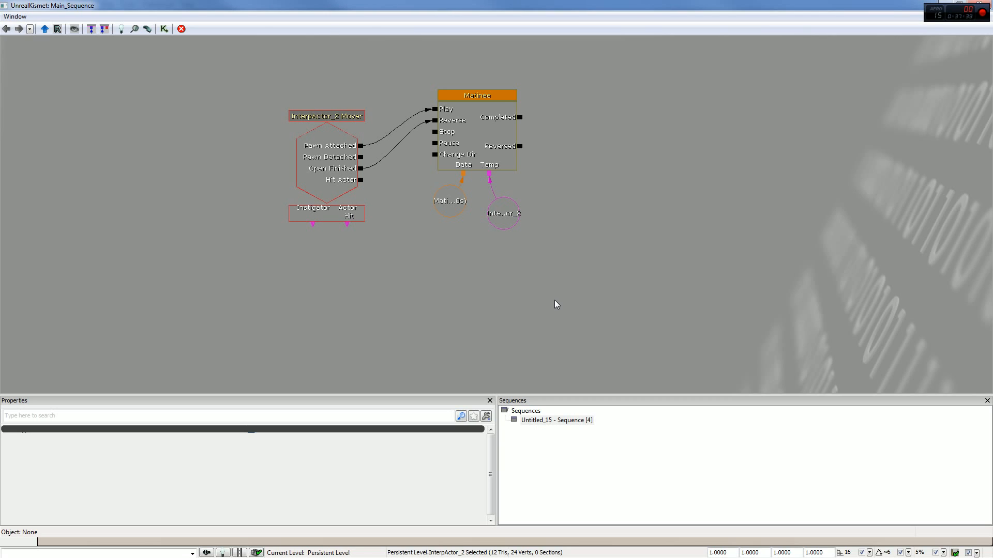
{"action": "left_click", "coordinate": [977, 4]}
- Delete the InterpActor_2 Mover event from the Kismet sequence and close the editor
{"action": "right_click_drag", "start_coordinate": [503, 273], "coordinate": [494, 214]}
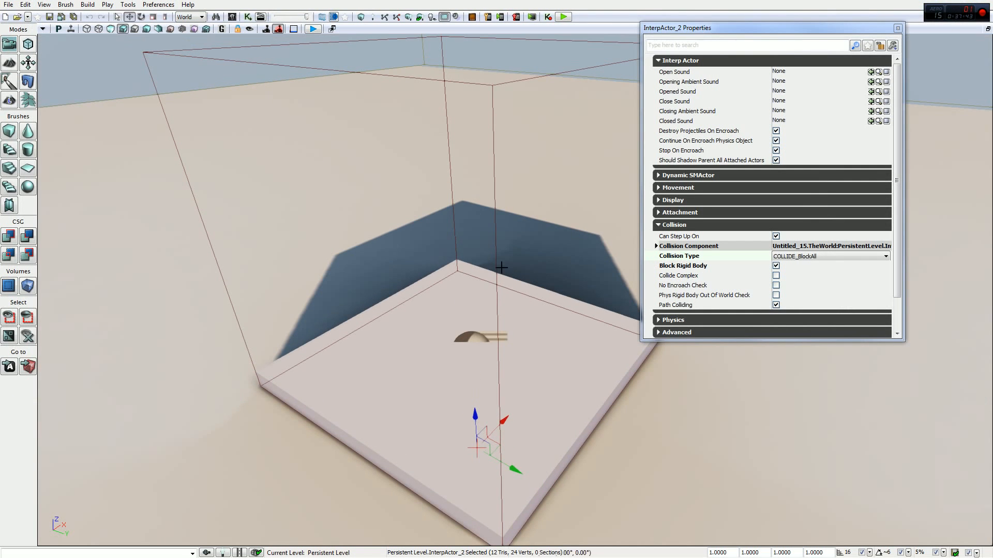
{"action": "left_click", "coordinate": [493, 211]}
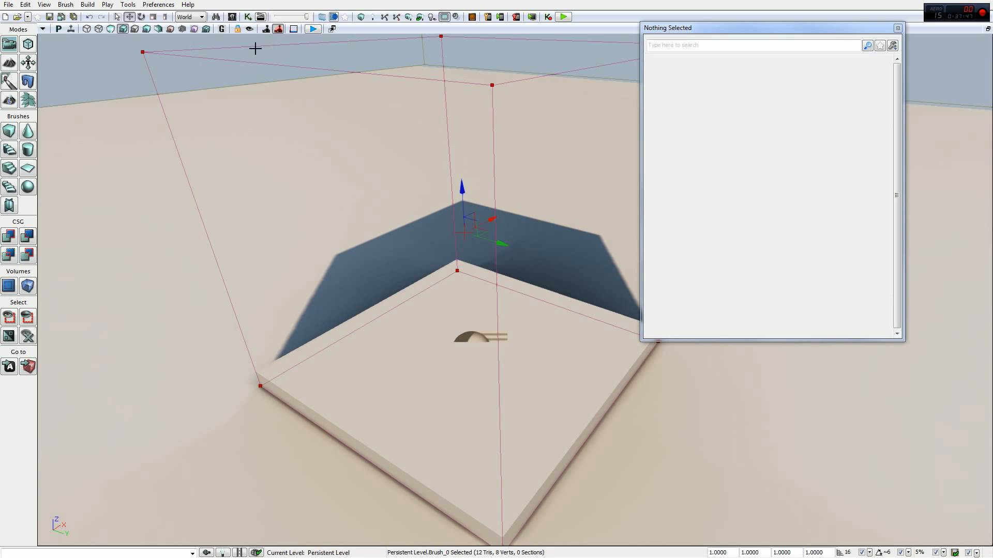
{"action": "left_click", "coordinate": [472, 336]}
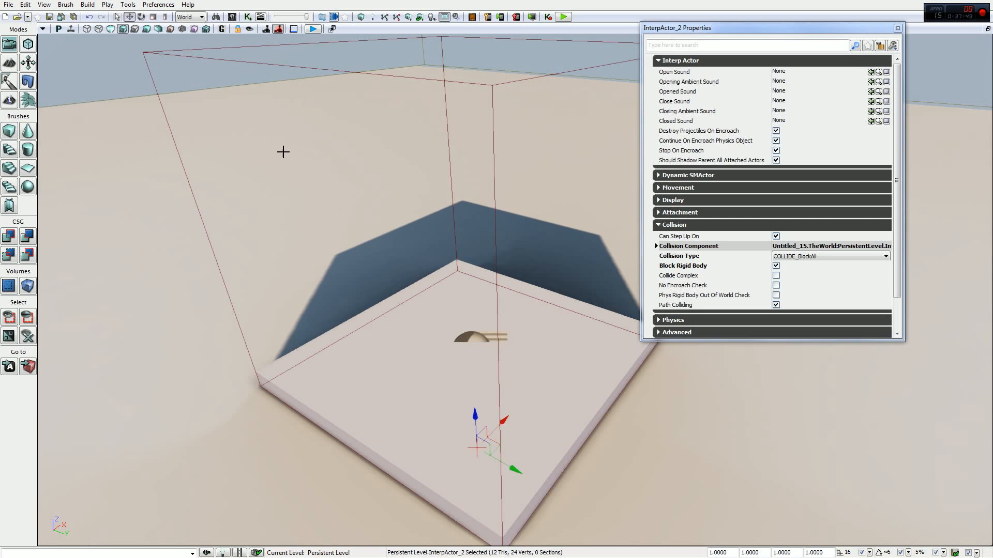
{"action": "left_click", "coordinate": [247, 18]}
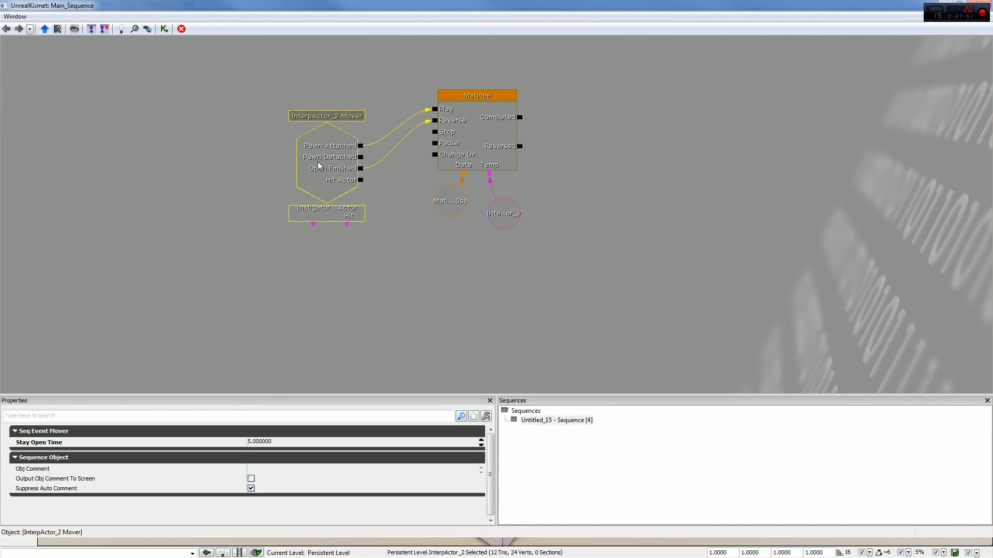
{"action": "key", "text": "Delete"}
{"action": "left_click", "coordinate": [978, 3]}
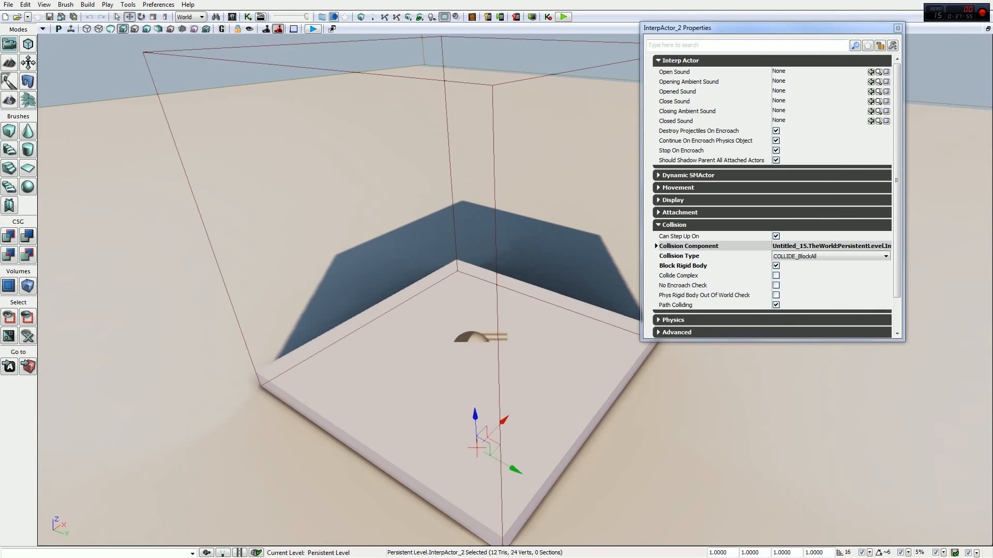
- Add a TriggerVolume from the builder brush above the platform, and move the builder brush out of the way
{"action": "left_click", "coordinate": [171, 169]}
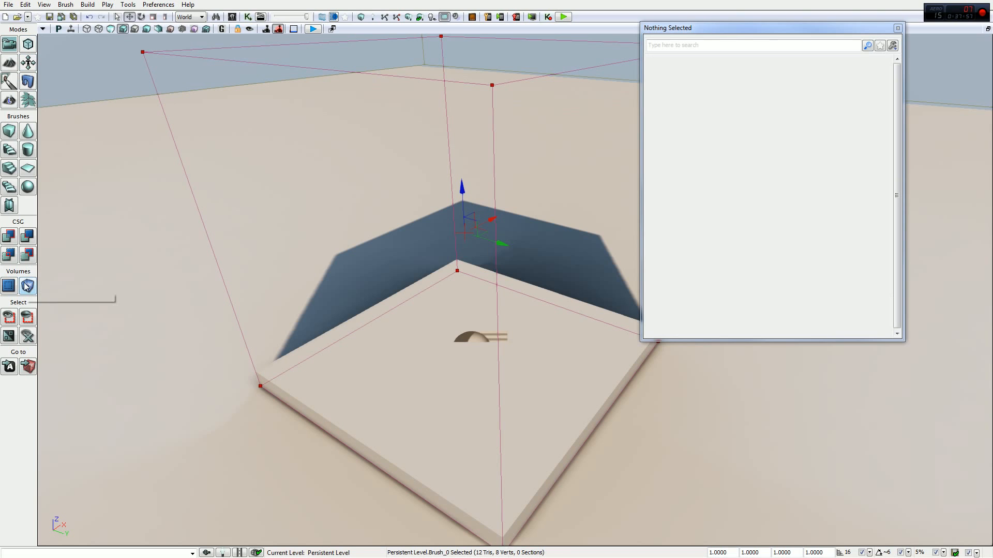
{"action": "left_click", "coordinate": [26, 285]}
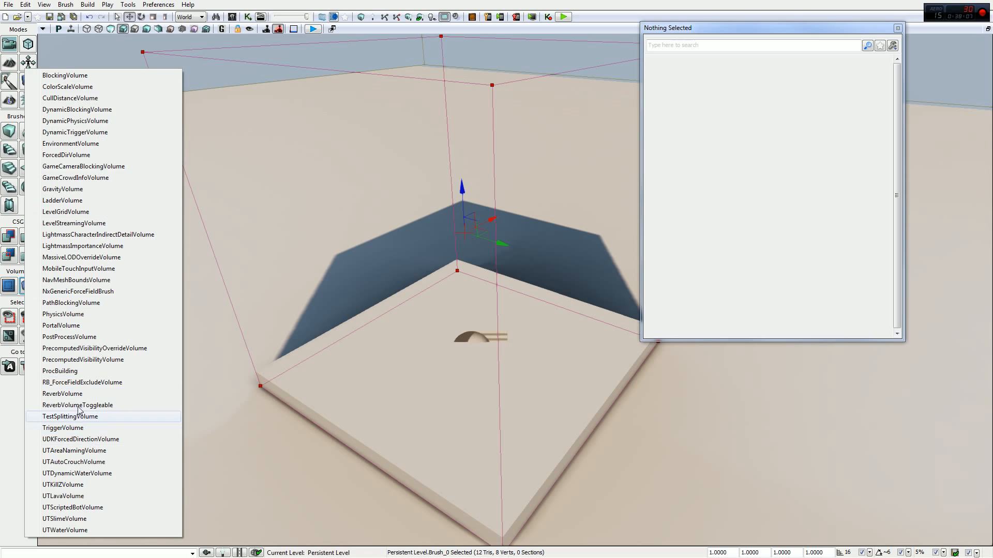
{"action": "left_click", "coordinate": [74, 427]}
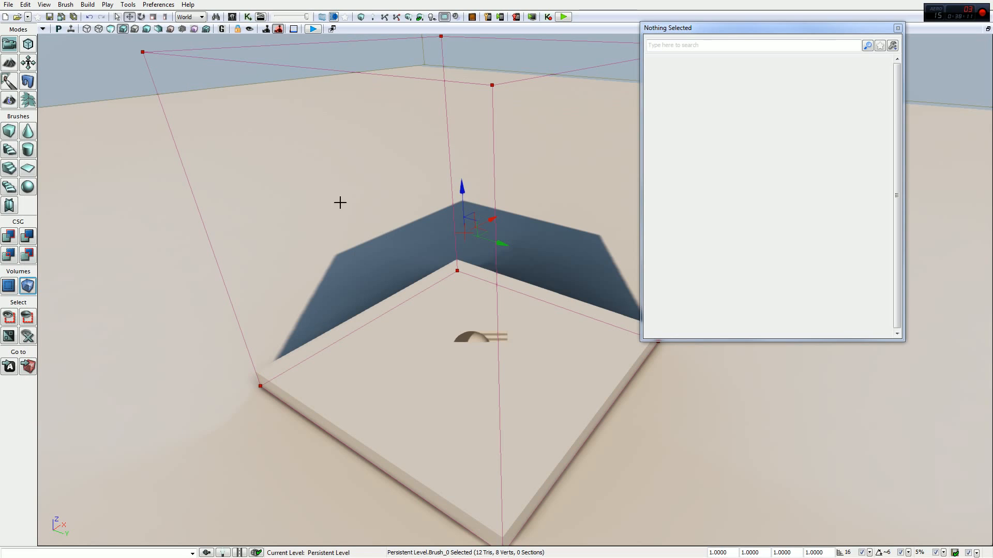
{"action": "left_click", "coordinate": [896, 29]}
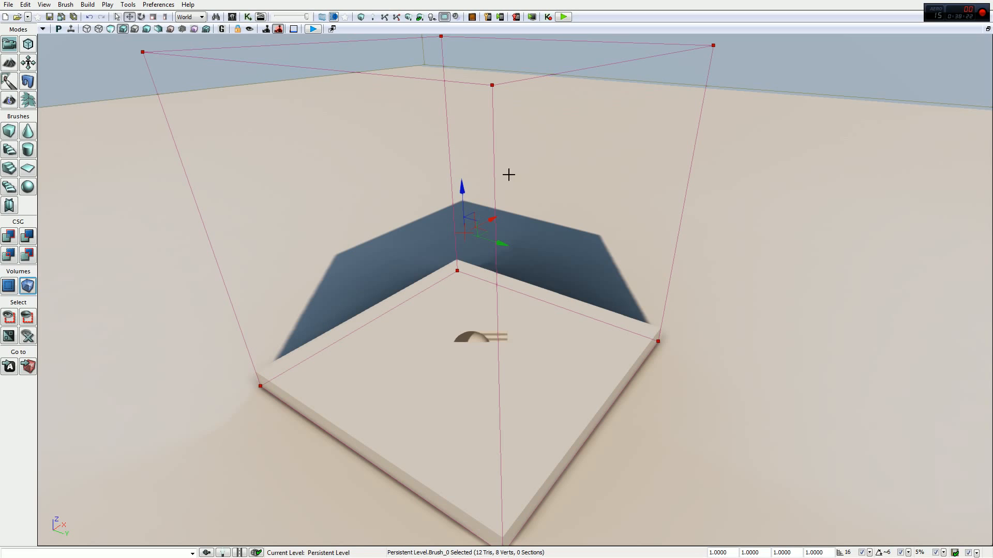
{"action": "left_click_drag", "start_coordinate": [491, 221], "coordinate": [98, 421]}
{"action": "scroll", "coordinate": [207, 367], "scroll_direction": "down", "scroll_amount": 8}
{"action": "scroll", "coordinate": [481, 258], "scroll_direction": "up", "scroll_amount": 10}
{"action": "scroll", "coordinate": [499, 242], "scroll_direction": "down", "scroll_amount": 5}
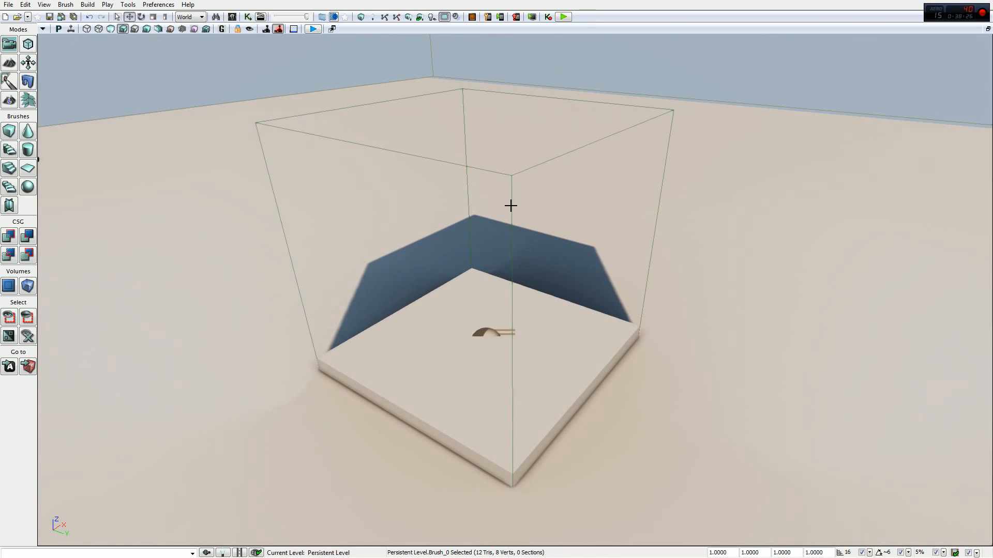
- Examine the new trigger volume's Volume and Collision properties, including the description of Force Pawn Walk, and close its properties
{"action": "left_click", "coordinate": [512, 196]}
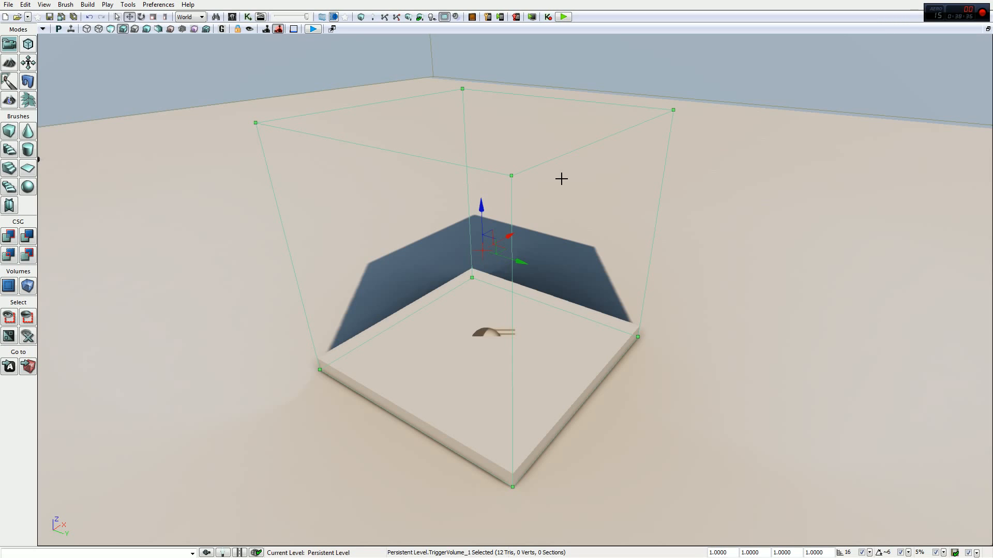
{"action": "key", "text": "F4"}
{"action": "left_click", "coordinate": [673, 61]}
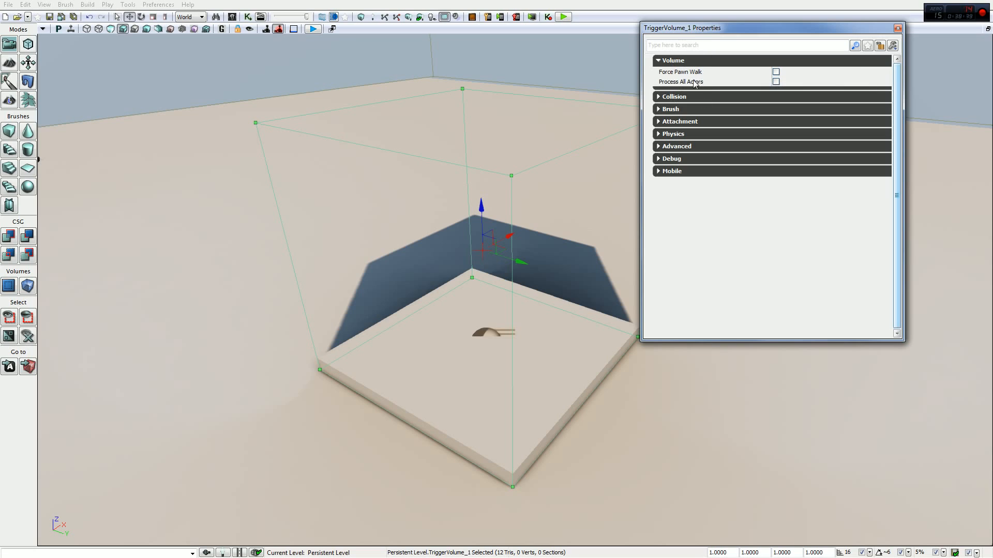
{"action": "left_click", "coordinate": [686, 97]}
{"action": "left_click", "coordinate": [687, 96]}
{"action": "mouse_move", "coordinate": [705, 77]}
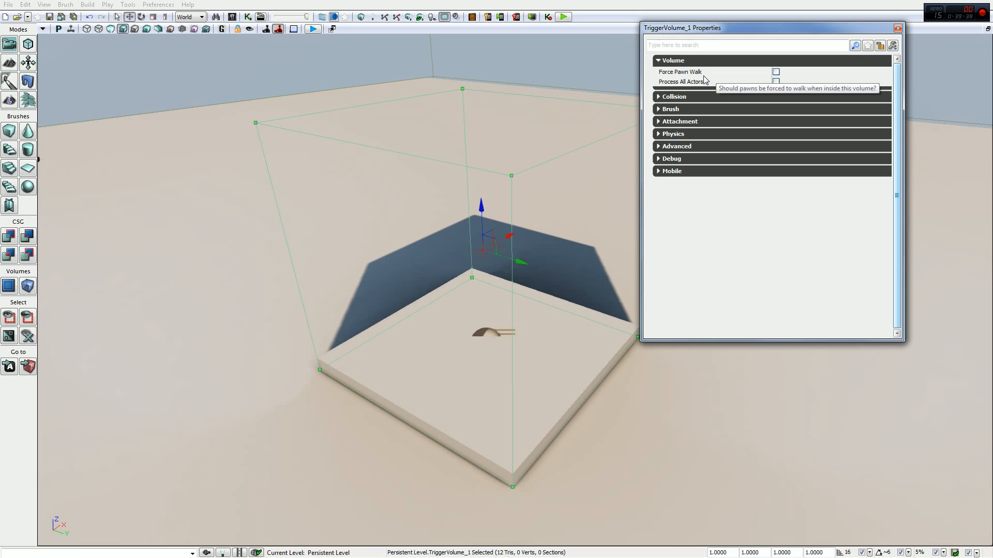
{"action": "left_click", "coordinate": [898, 28]}
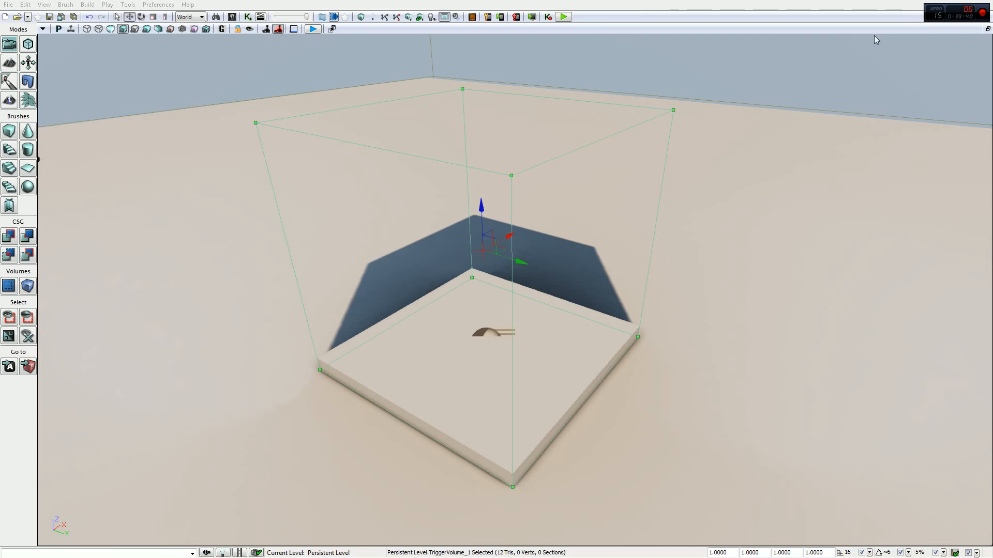
- In Kismet, add a Touch event using TriggerVolume_1 beside the Matinee, and close the editor
{"action": "left_click", "coordinate": [314, 29]}
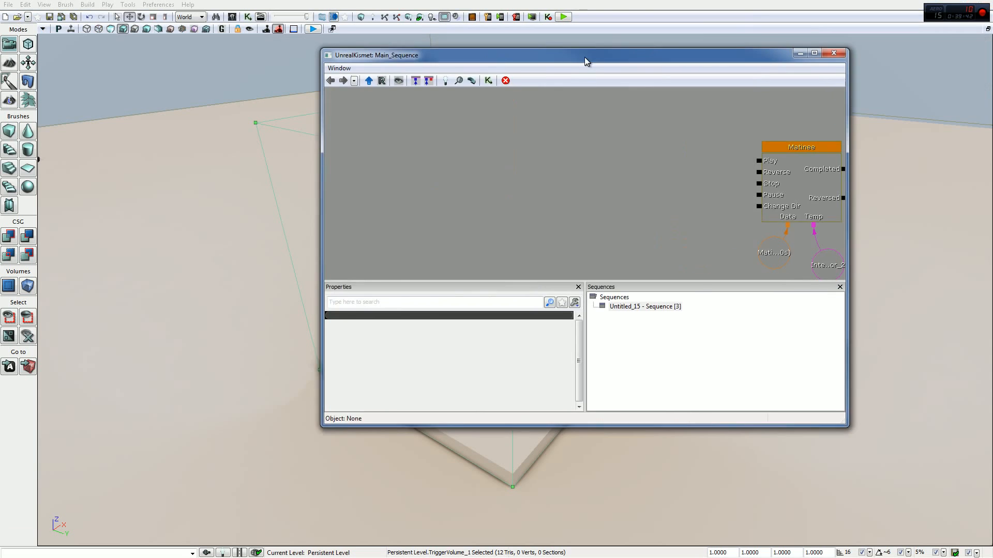
{"action": "left_click_drag", "start_coordinate": [584, 61], "coordinate": [823, 36]}
{"action": "left_click_drag", "start_coordinate": [639, 34], "coordinate": [523, 24]}
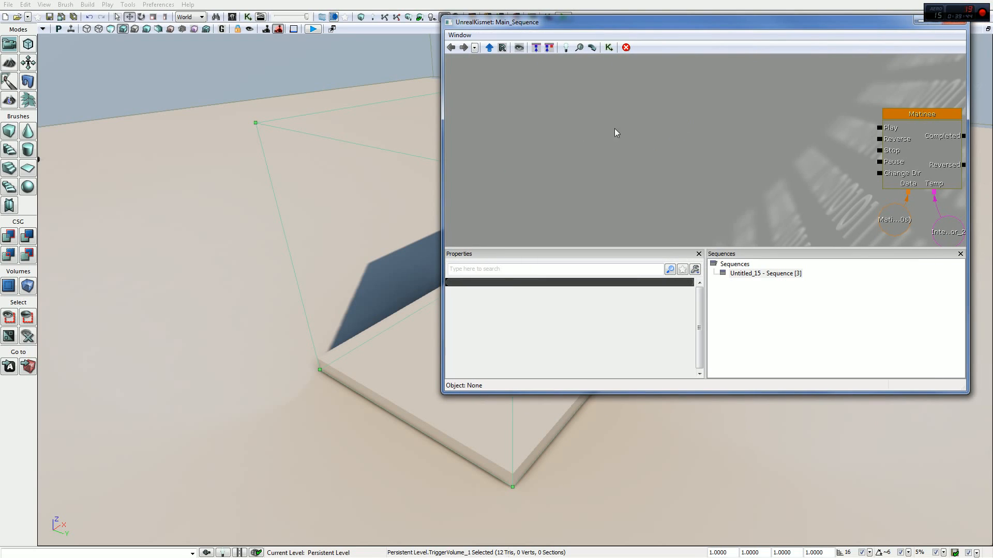
{"action": "right_click", "coordinate": [733, 130]}
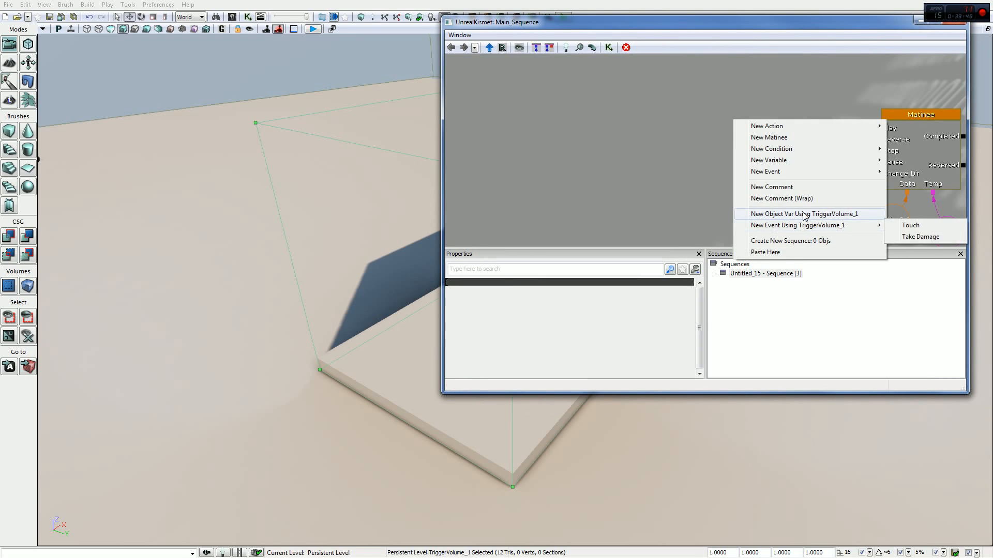
{"action": "mouse_move", "coordinate": [802, 227]}
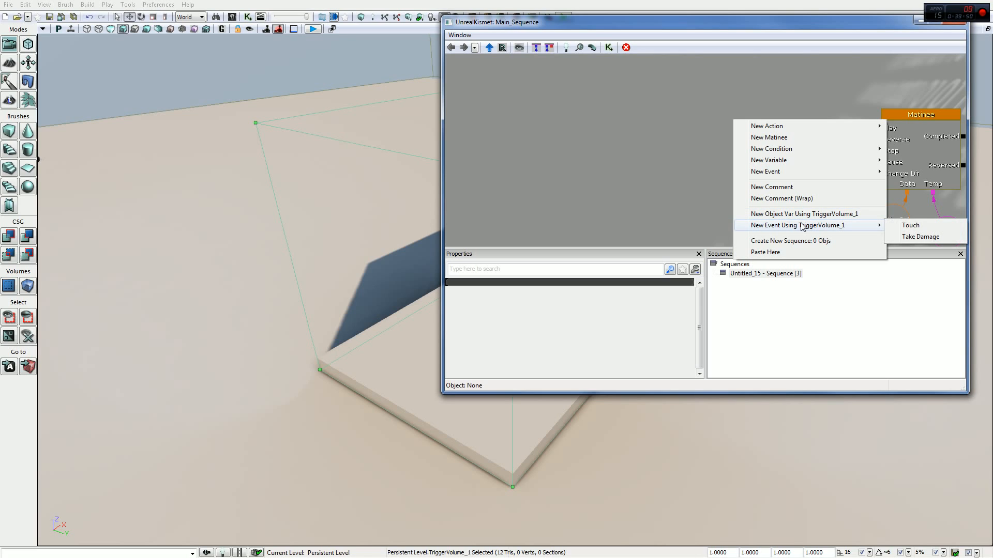
{"action": "left_click", "coordinate": [910, 225]}
{"action": "left_click_drag", "start_coordinate": [688, 169], "coordinate": [560, 150]}
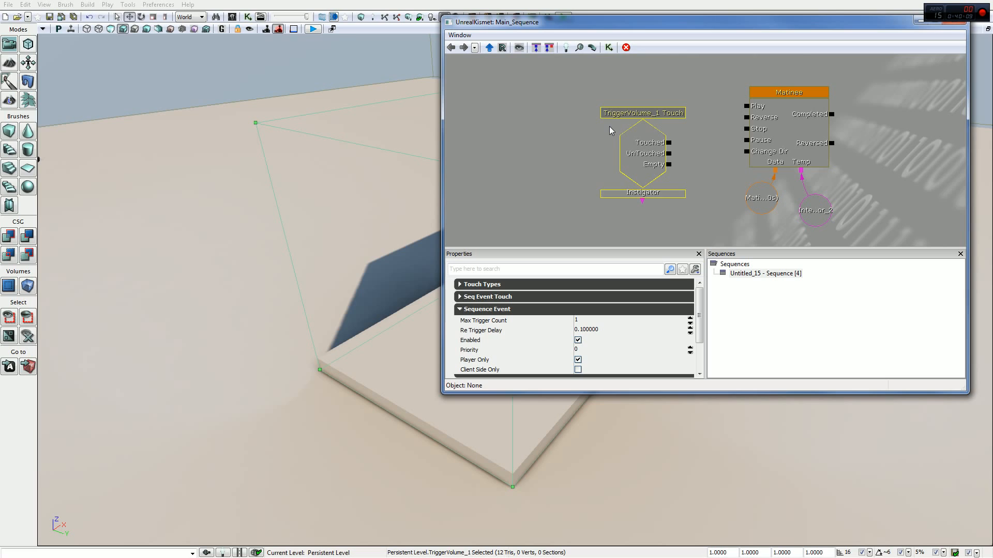
{"action": "left_click_drag", "start_coordinate": [718, 119], "coordinate": [691, 146]}
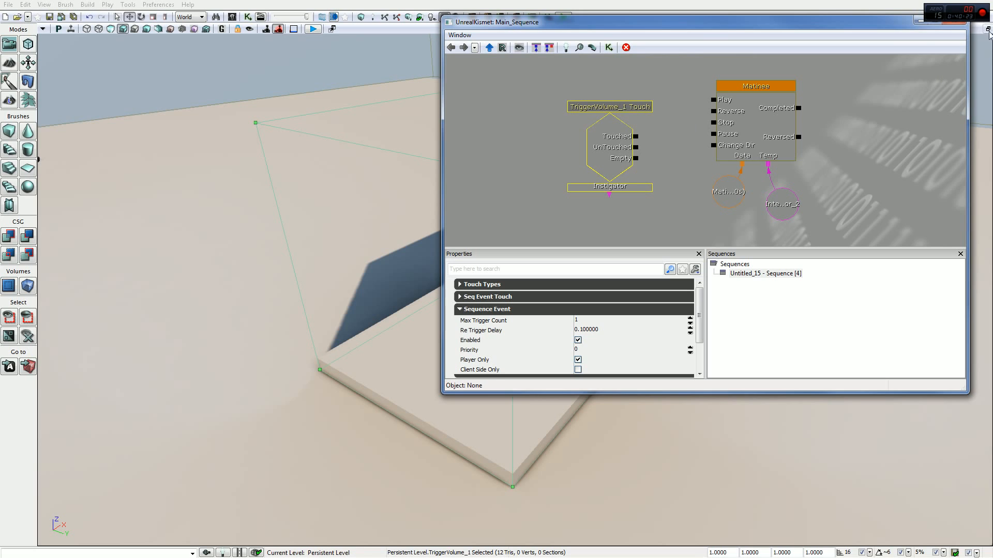
{"action": "left_click", "coordinate": [953, 23]}
- In Geometry mode, pull one top corner vertex of the trigger volume upward and outward, and close the Geometry Tools
{"action": "left_click_drag", "start_coordinate": [584, 208], "coordinate": [577, 195]}
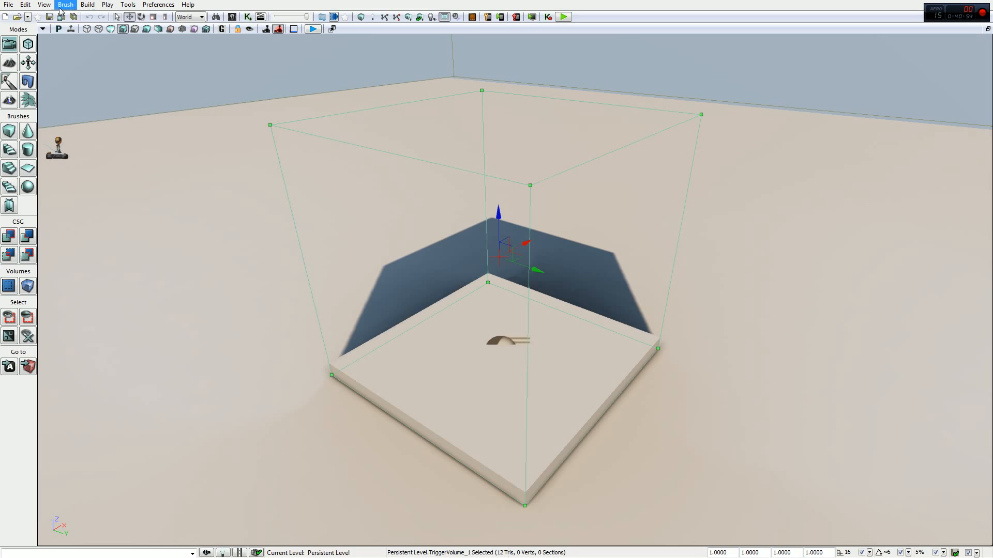
{"action": "left_click", "coordinate": [28, 44]}
{"action": "left_click", "coordinate": [487, 164]}
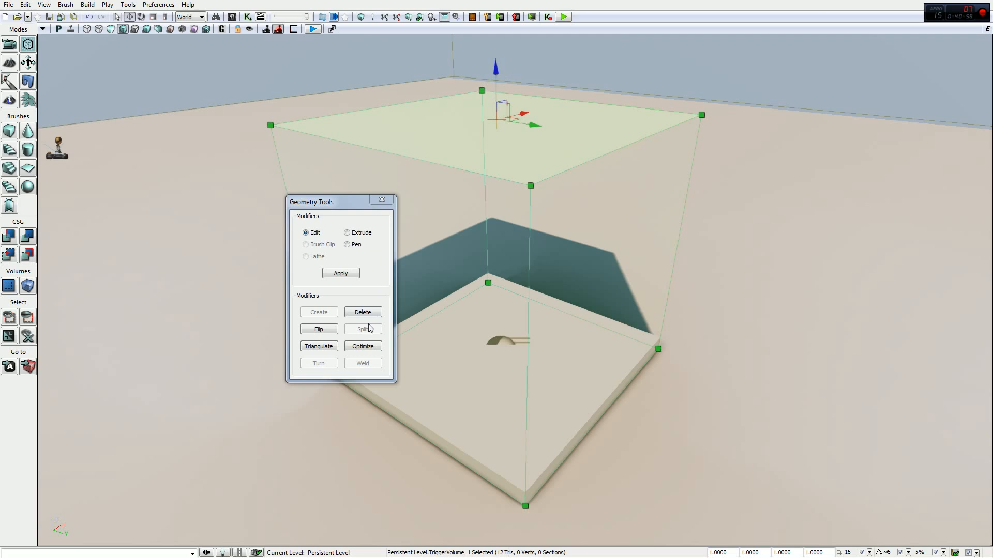
{"action": "right_click_drag", "start_coordinate": [497, 114], "coordinate": [491, 82]}
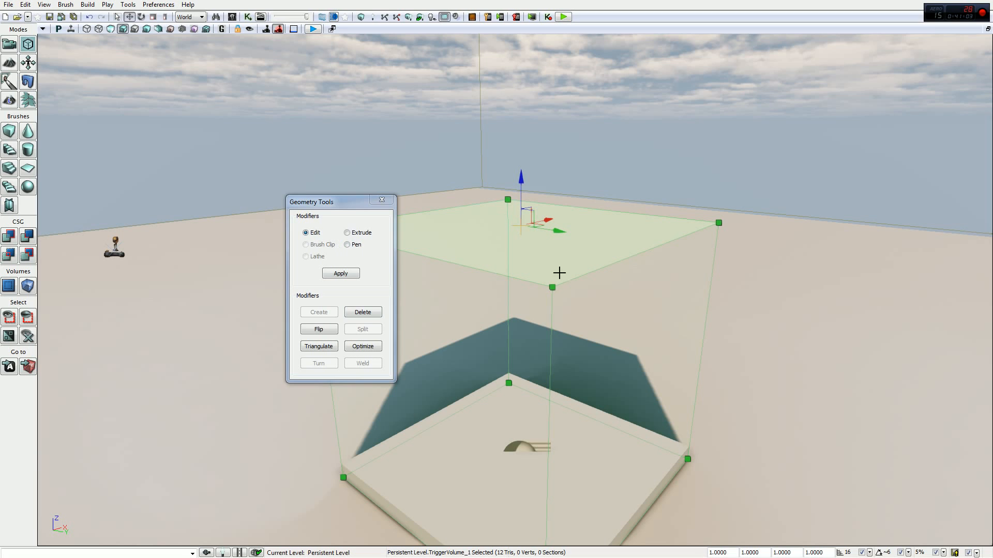
{"action": "left_click", "coordinate": [552, 288]}
{"action": "left_click_drag", "start_coordinate": [560, 250], "coordinate": [570, 230]}
{"action": "left_click_drag", "start_coordinate": [544, 284], "coordinate": [538, 119]}
{"action": "right_click_drag", "start_coordinate": [669, 209], "coordinate": [761, 201]}
{"action": "right_click_drag", "start_coordinate": [673, 243], "coordinate": [611, 250]}
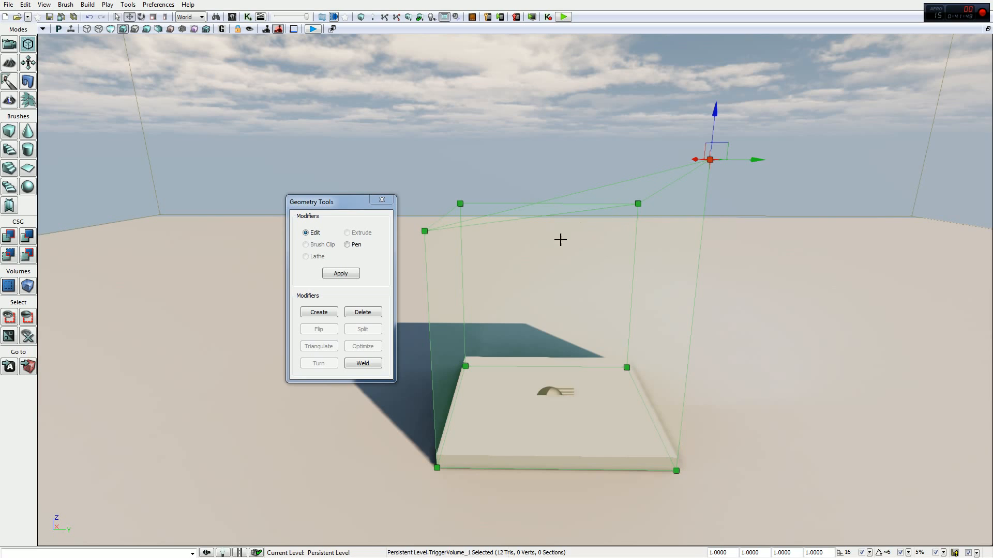
{"action": "left_click", "coordinate": [378, 201]}
- Try the curved staircase, cone, sheet and sphere shapes for the builder brush around the platform
{"action": "right_click_drag", "start_coordinate": [403, 220], "coordinate": [415, 204]}
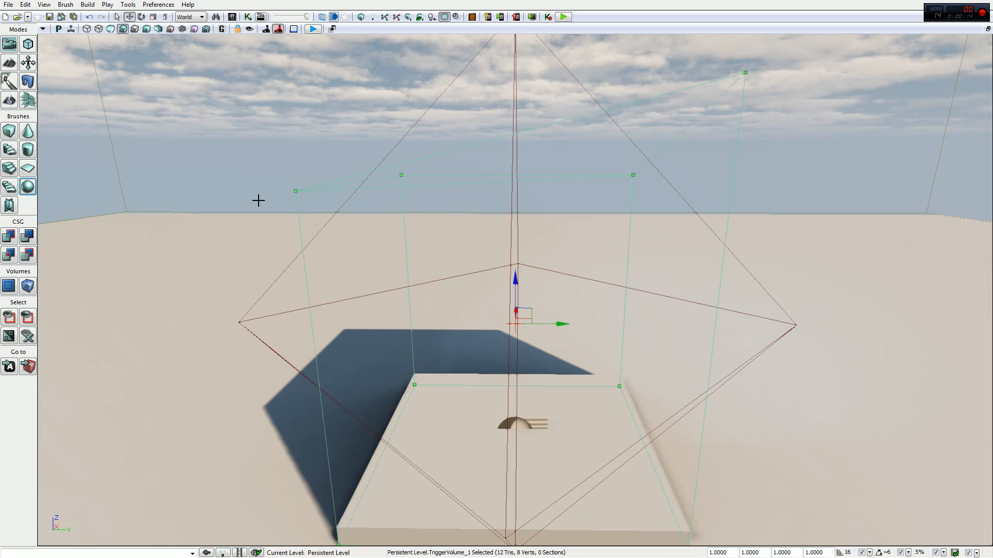
{"action": "left_click", "coordinate": [10, 150]}
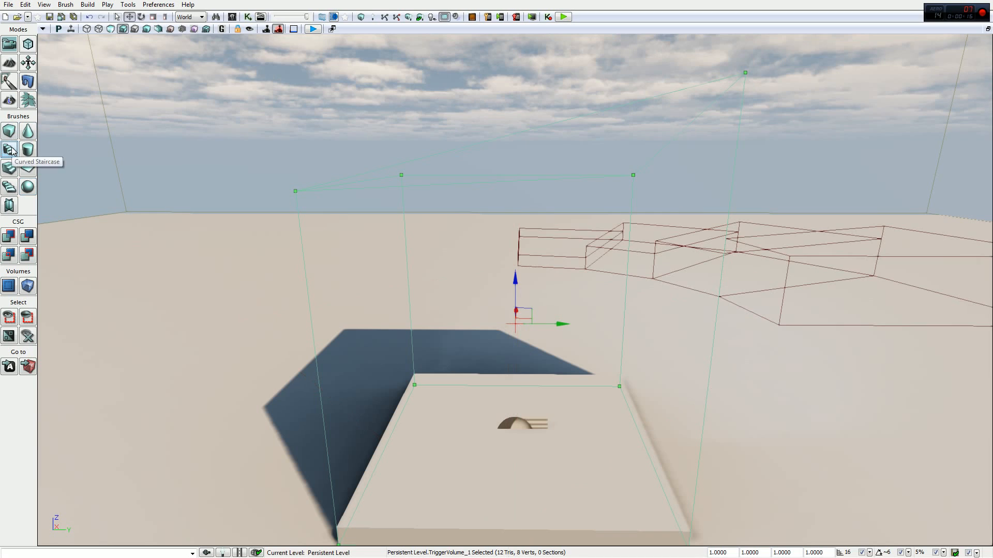
{"action": "left_click", "coordinate": [28, 150]}
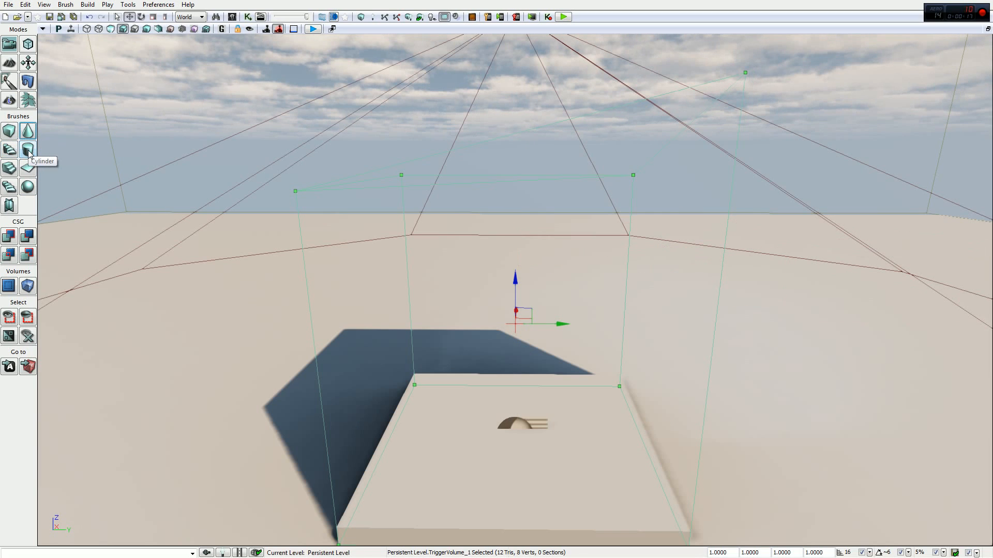
{"action": "left_click", "coordinate": [27, 168]}
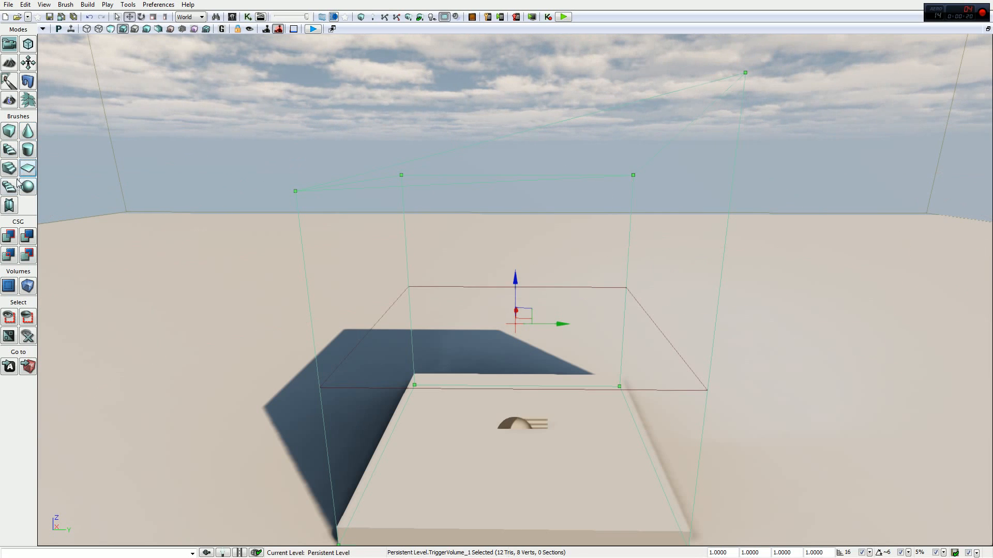
{"action": "left_click", "coordinate": [15, 189]}
{"action": "left_click", "coordinate": [29, 187]}
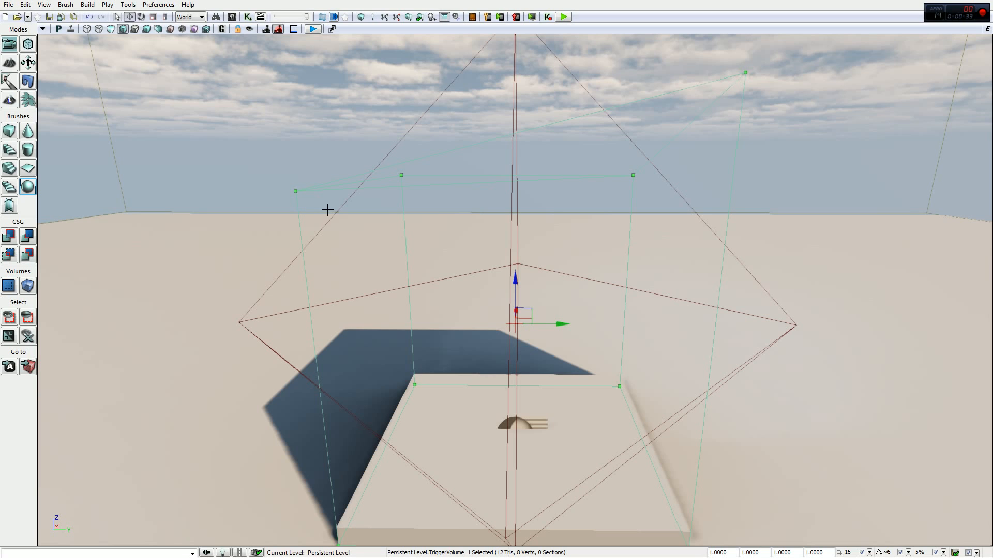
- Rebuild the builder brush around the platform as a cylinder and view its whole outline
{"action": "left_click", "coordinate": [29, 151]}
{"action": "mouse_move", "coordinate": [280, 169]}
{"action": "right_mouse_down"}
{"action": "mouse_move", "coordinate": [294, 171]}
{"action": "mouse_move", "coordinate": [283, 190]}
{"action": "mouse_move", "coordinate": [275, 173]}
{"action": "right_mouse_up"}
{"action": "key", "text": "s"}
{"action": "key", "text": "w"}
{"action": "key", "text": "w"}
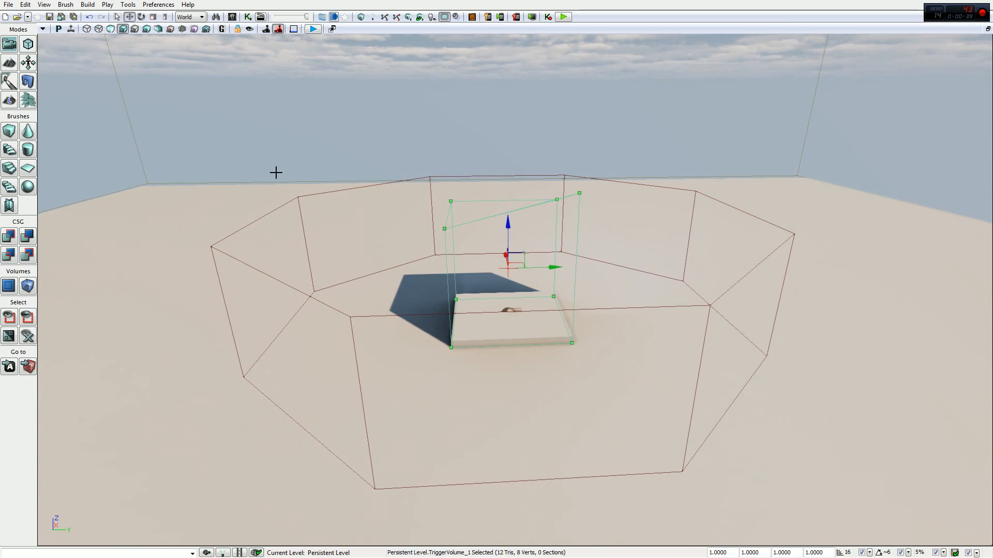